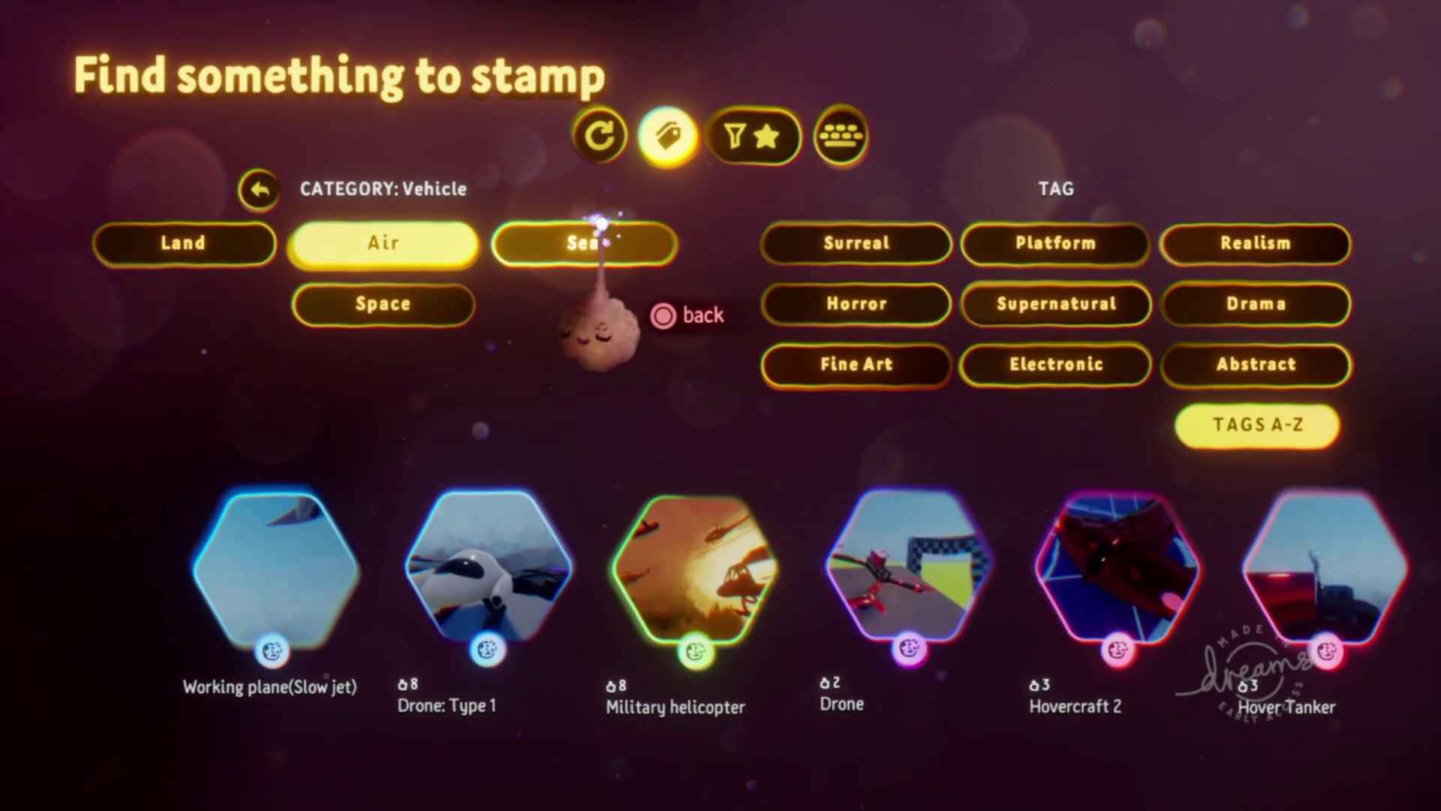
- Stamp the red spaceship from the Air vehicle category onto the platform near the armed puppet
{"action": "scroll", "coordinate": [814, 578], "scroll_direction": "right", "scroll_amount": 11}
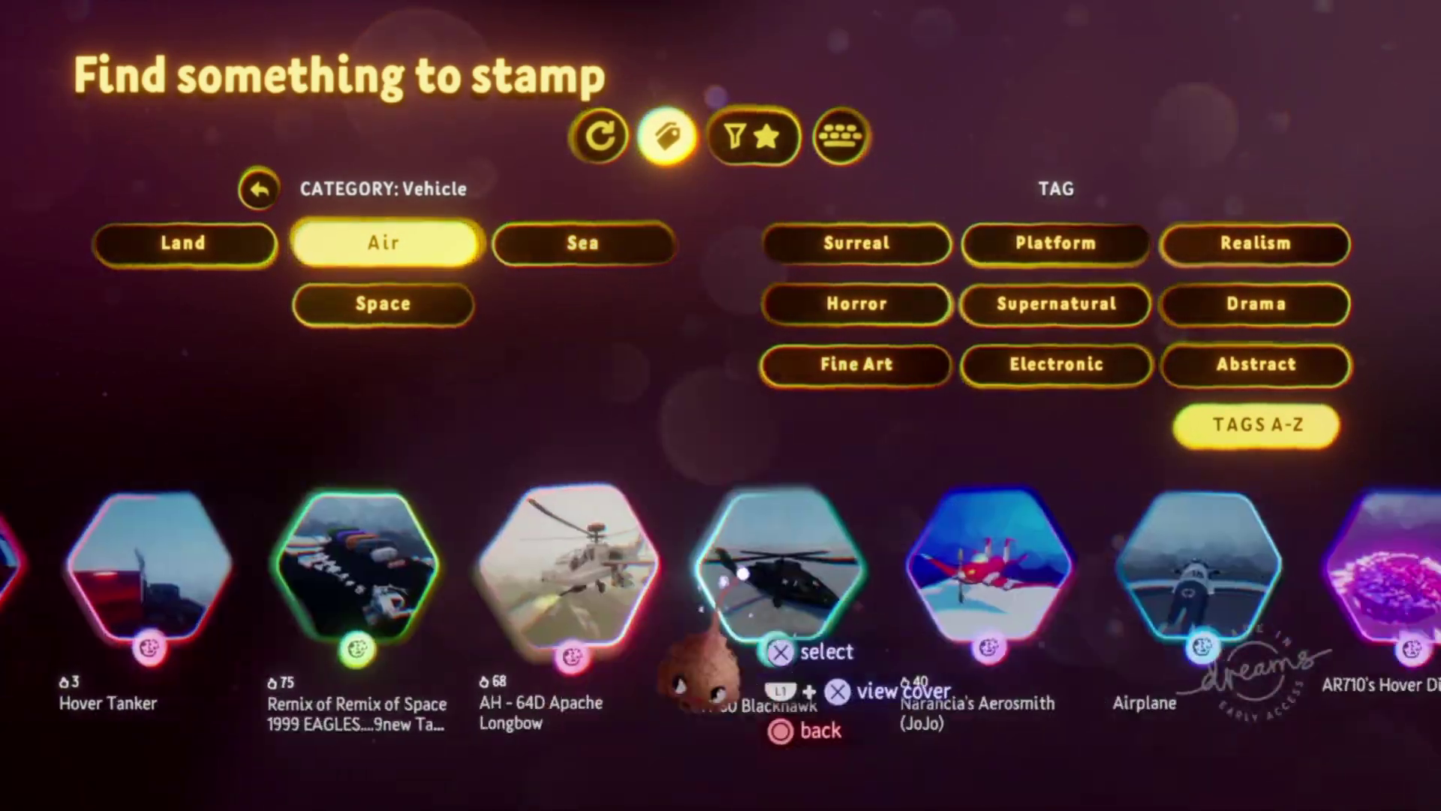
{"action": "scroll", "coordinate": [743, 670], "scroll_direction": "right", "scroll_amount": 3}
{"action": "left_click", "coordinate": [743, 671]}
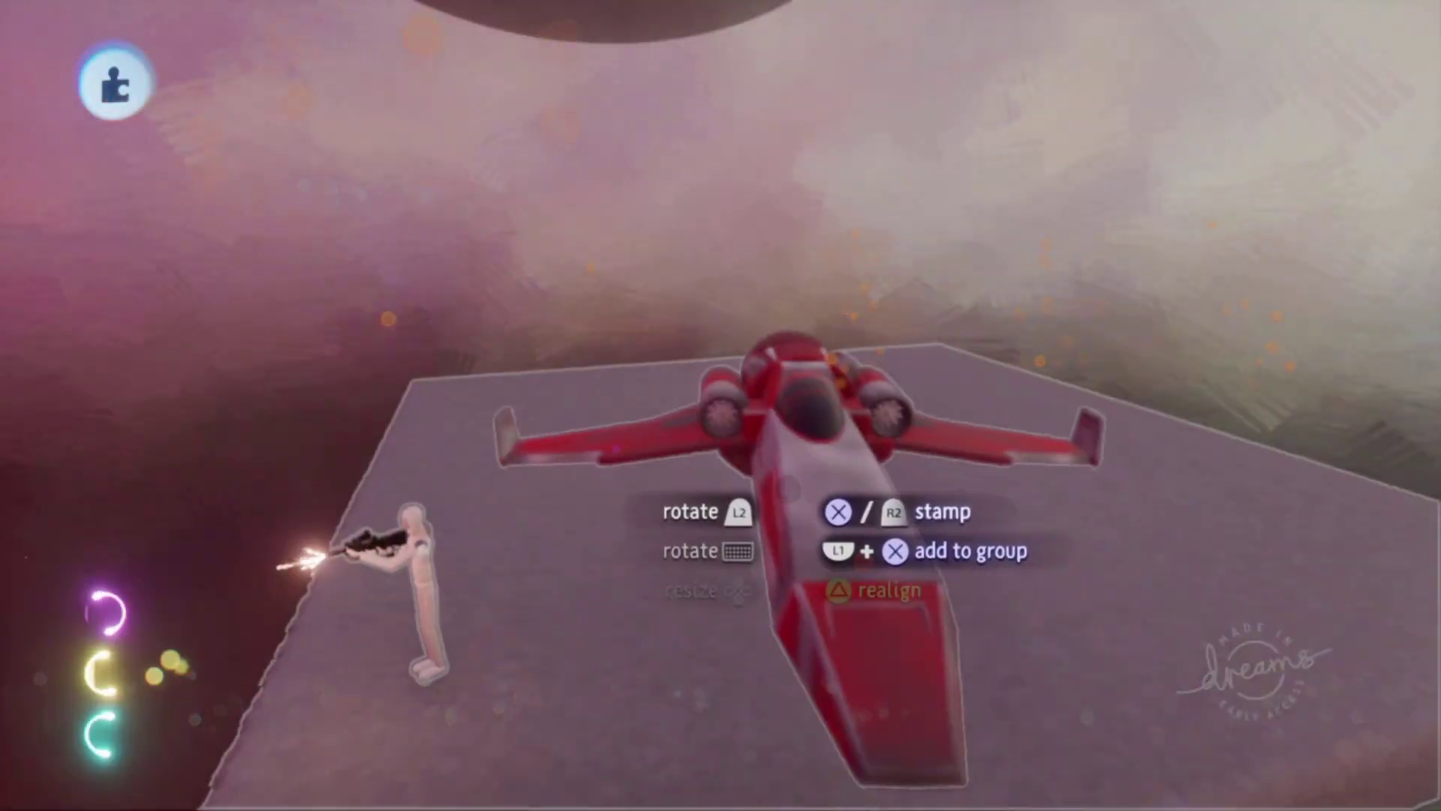
{"action": "left_click", "coordinate": [739, 518]}
{"action": "key", "text": "Escape"}
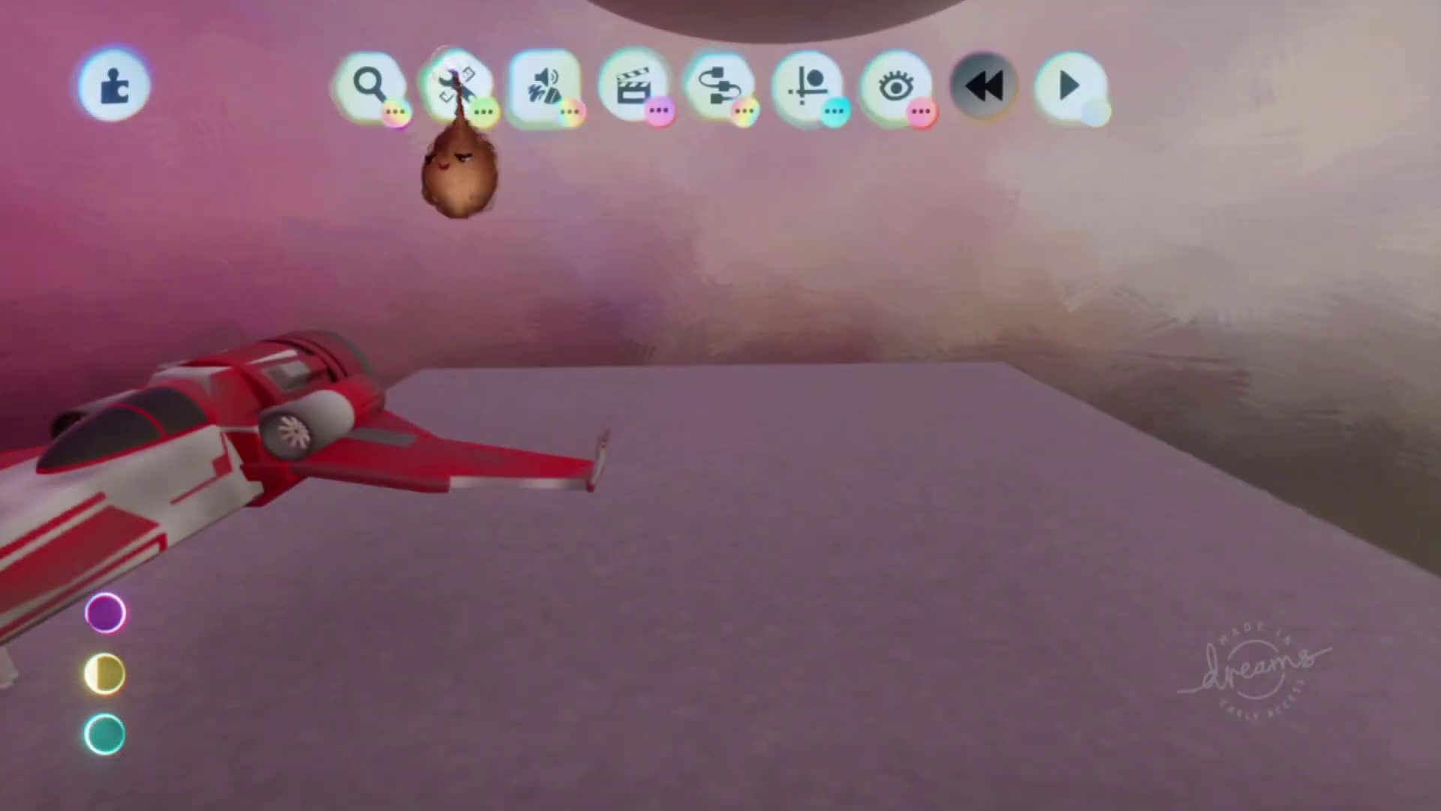
- Stamp an element from My Creations at the platform's far end and rearrange its loose parts around the large box
{"action": "left_click", "coordinate": [374, 86]}
{"action": "key", "text": "Escape"}
{"action": "left_click", "coordinate": [566, 201]}
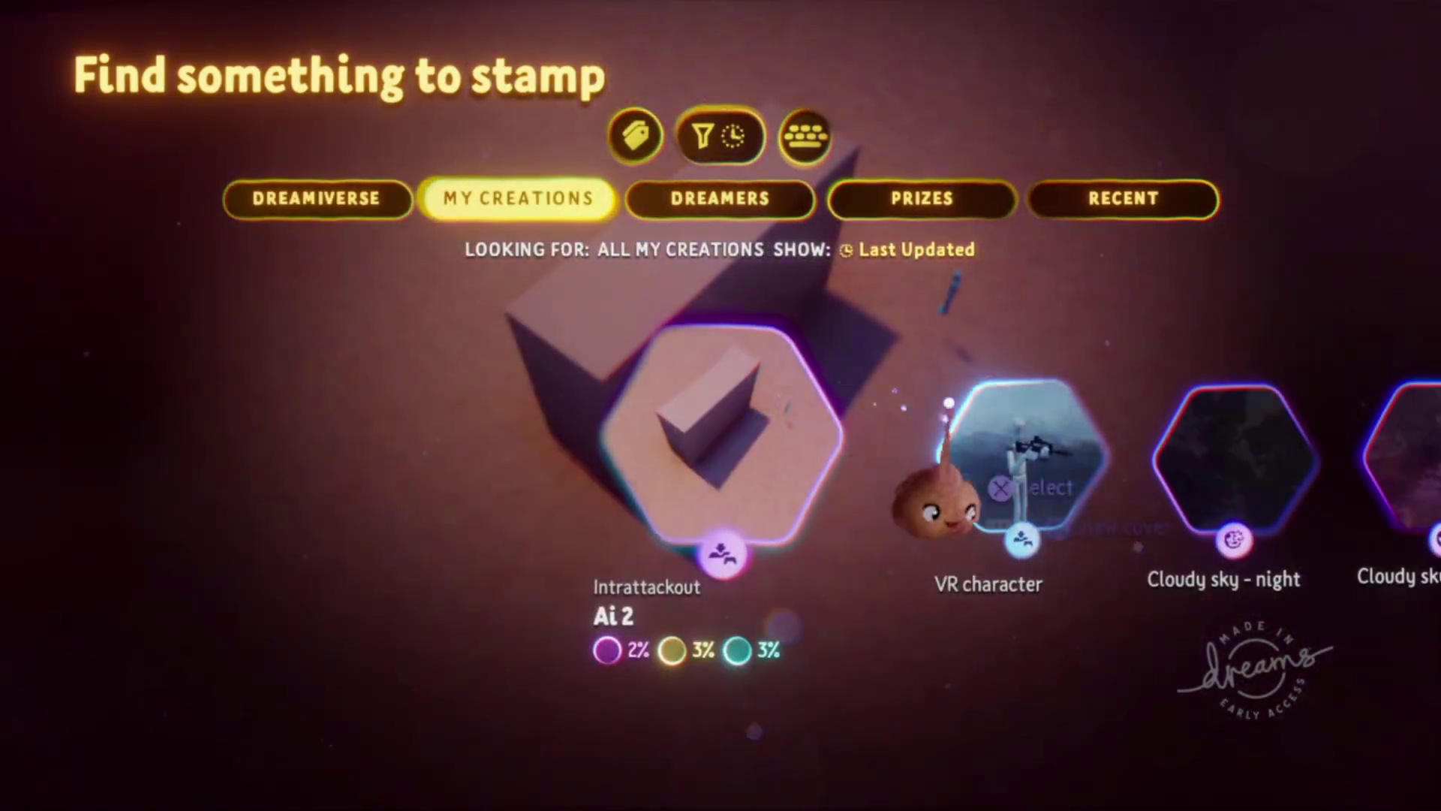
{"action": "left_click_drag", "start_coordinate": [1170, 420], "coordinate": [543, 421]}
{"action": "left_click", "coordinate": [1015, 531]}
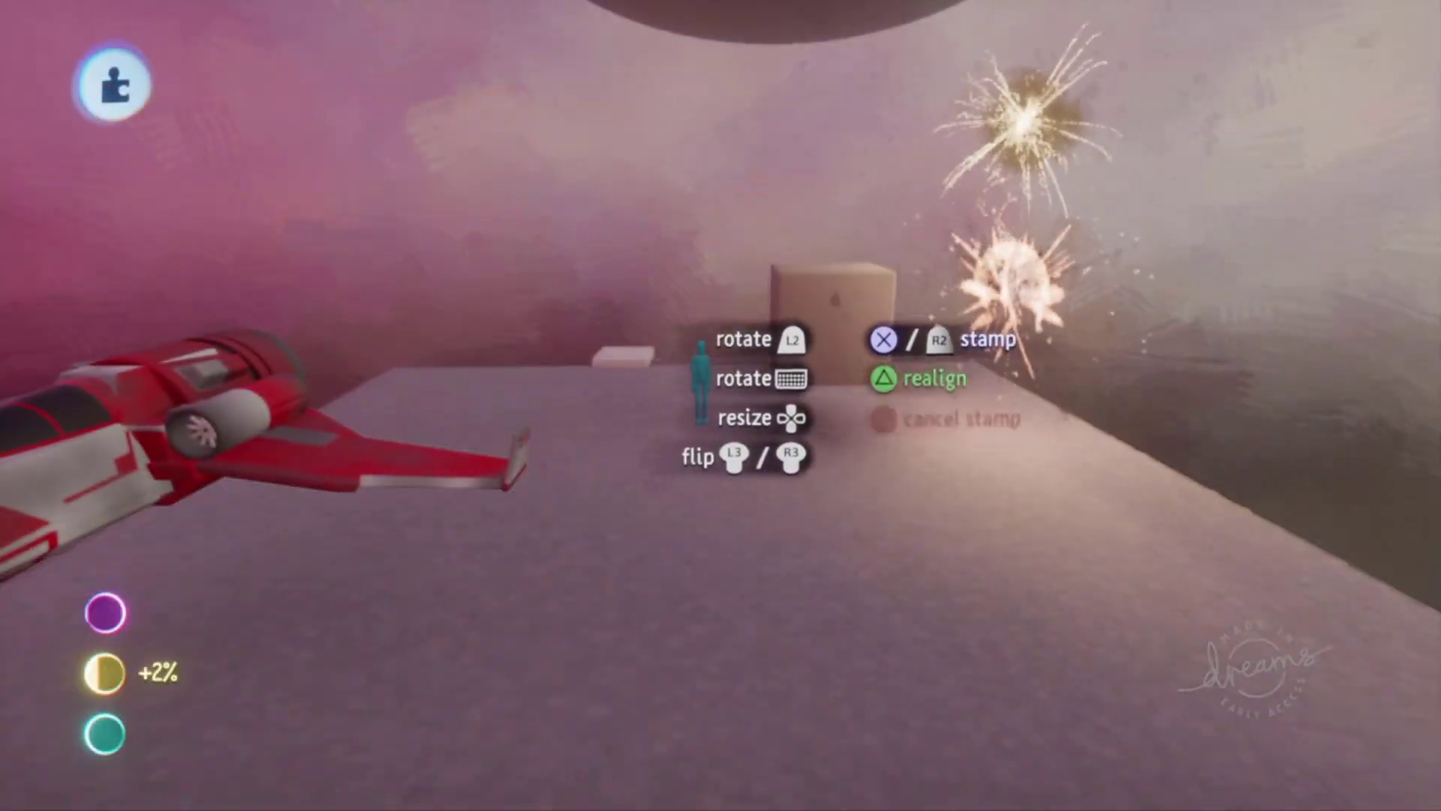
{"action": "left_click", "coordinate": [788, 431]}
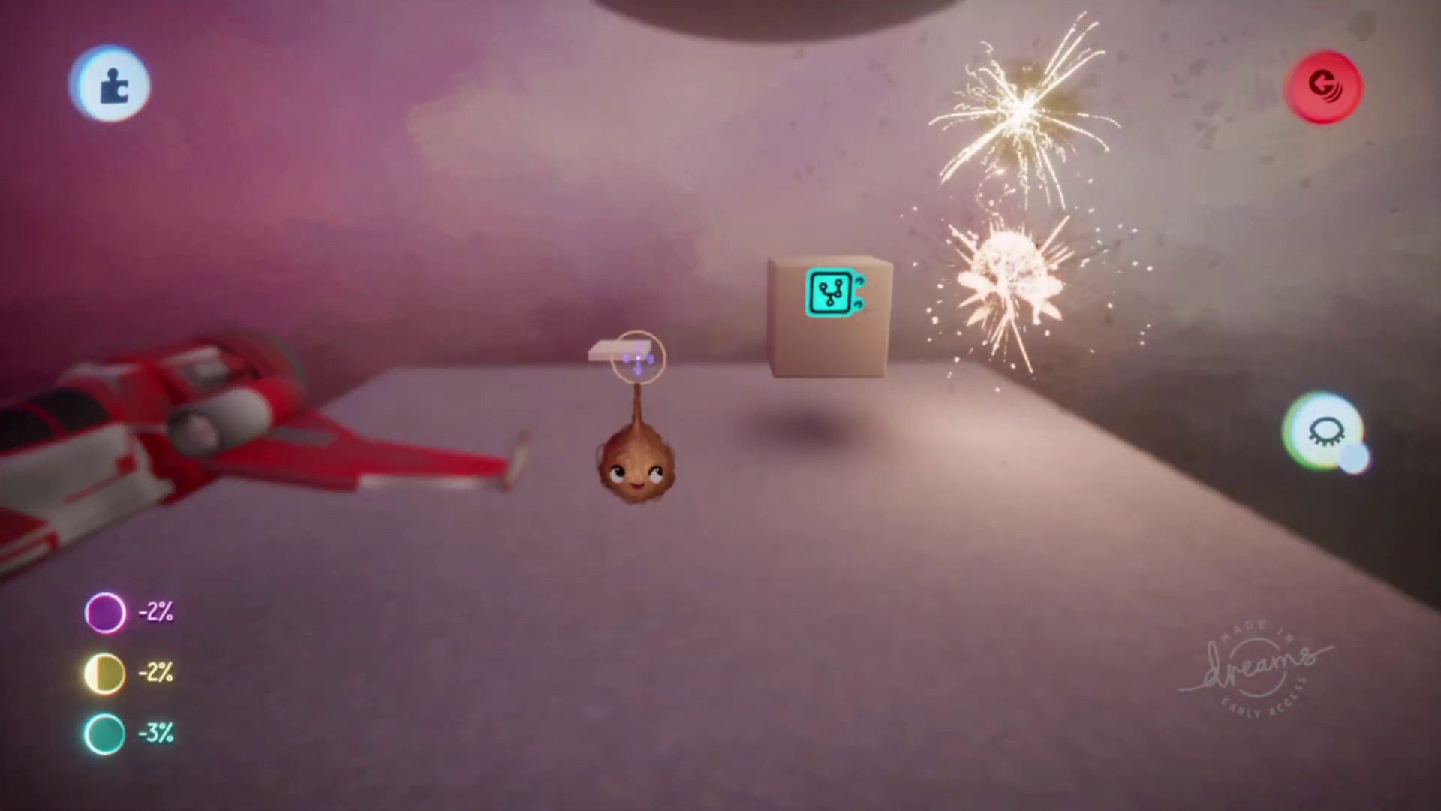
{"action": "mouse_move", "coordinate": [634, 365]}
{"action": "left_mouse_down"}
{"action": "mouse_move", "coordinate": [733, 496]}
{"action": "mouse_move", "coordinate": [728, 581]}
{"action": "left_mouse_up"}
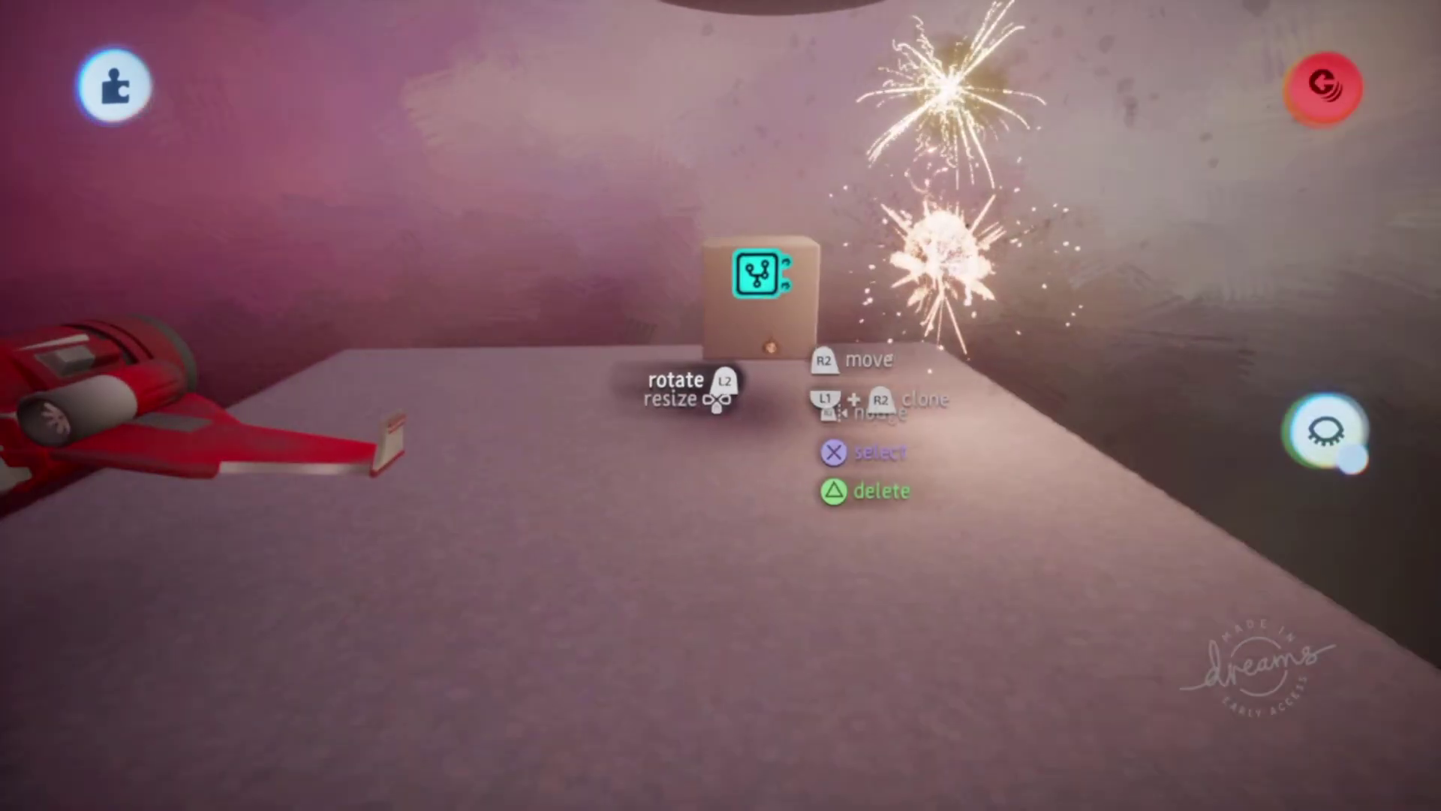
{"action": "left_click_drag", "start_coordinate": [772, 277], "coordinate": [752, 270]}
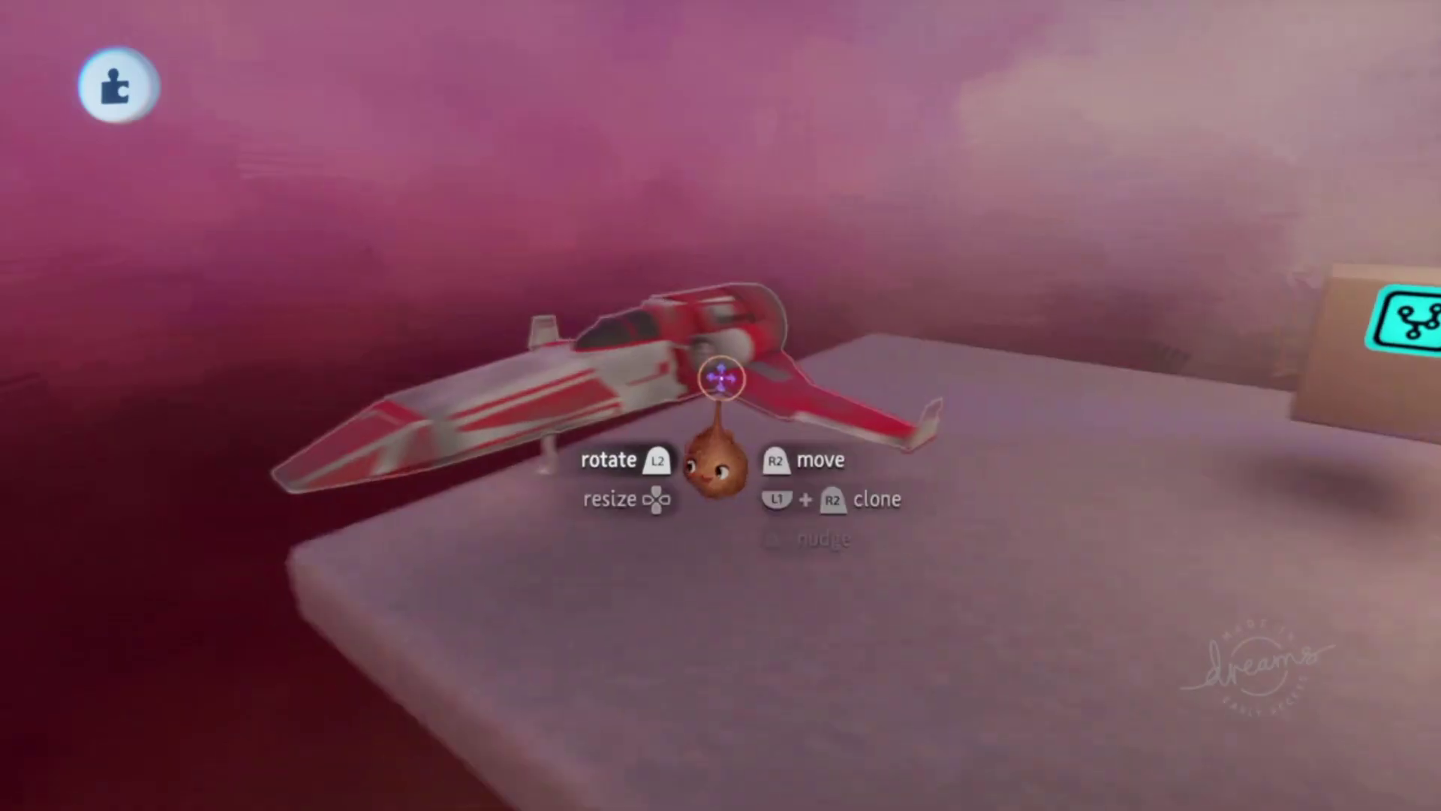
- Check the spaceship's labels and place the ship around the large box as one group
{"action": "left_click", "coordinate": [719, 379]}
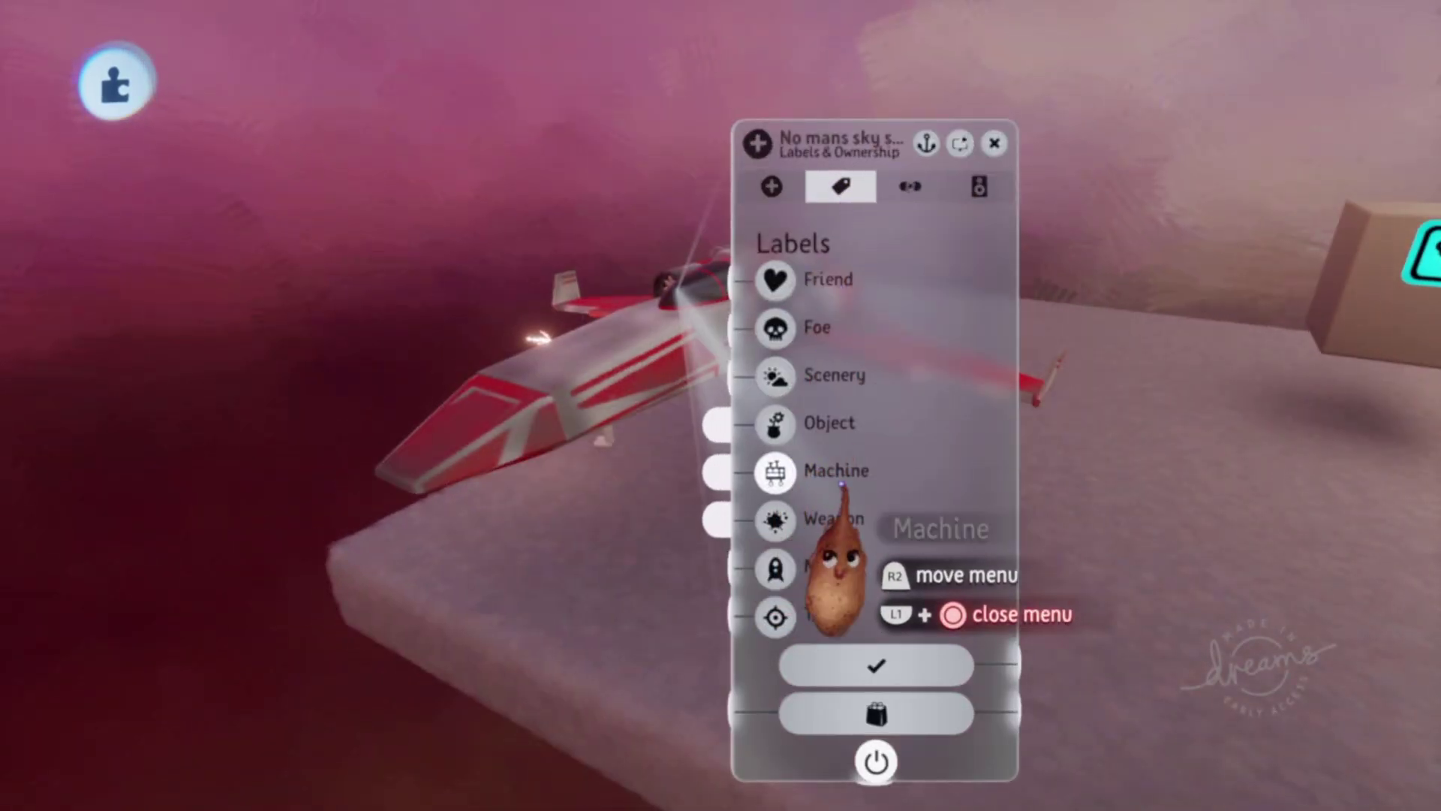
{"action": "left_click_drag", "start_coordinate": [719, 377], "coordinate": [848, 390]}
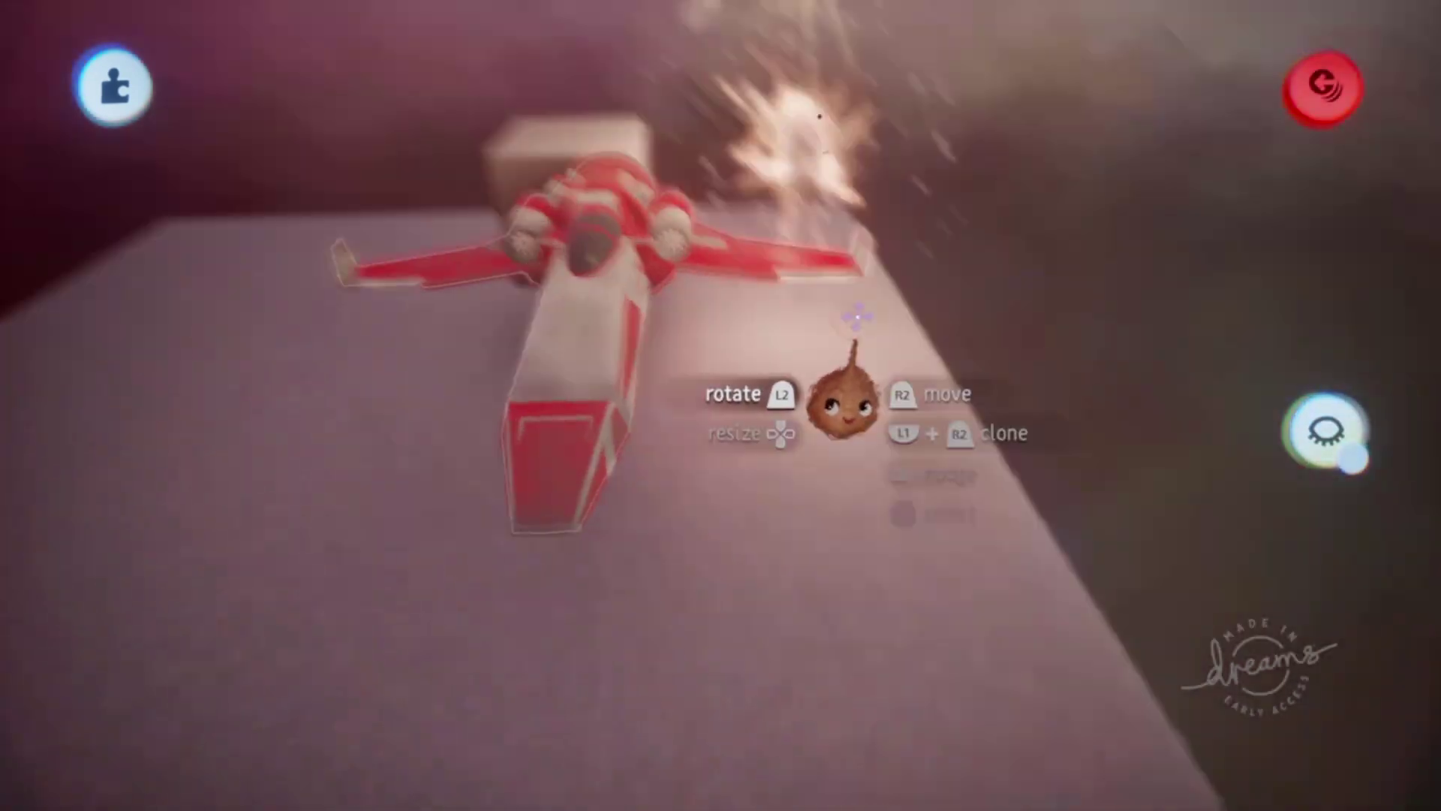
{"action": "left_click_drag", "start_coordinate": [676, 296], "coordinate": [695, 280]}
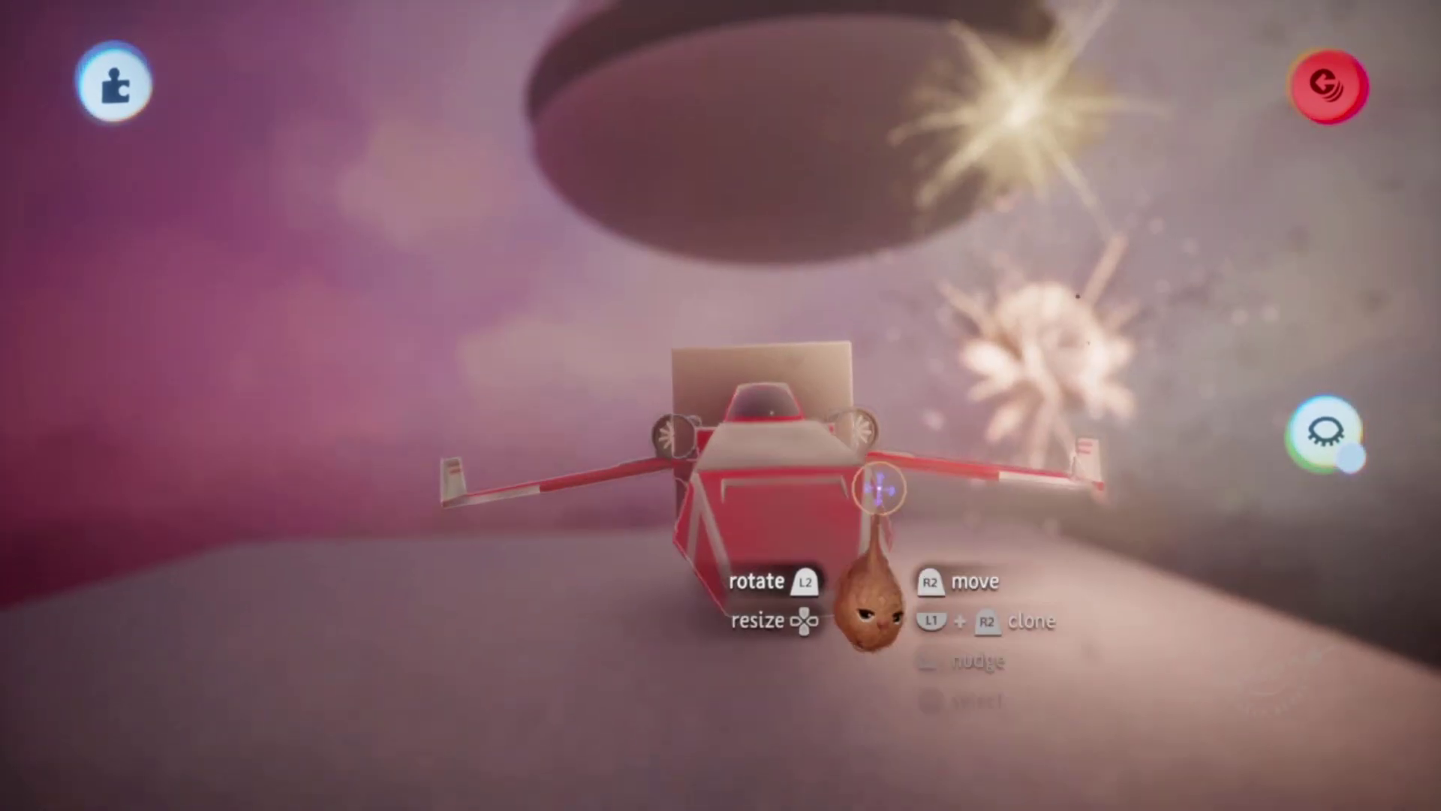
{"action": "left_click_drag", "start_coordinate": [854, 389], "coordinate": [861, 390]}
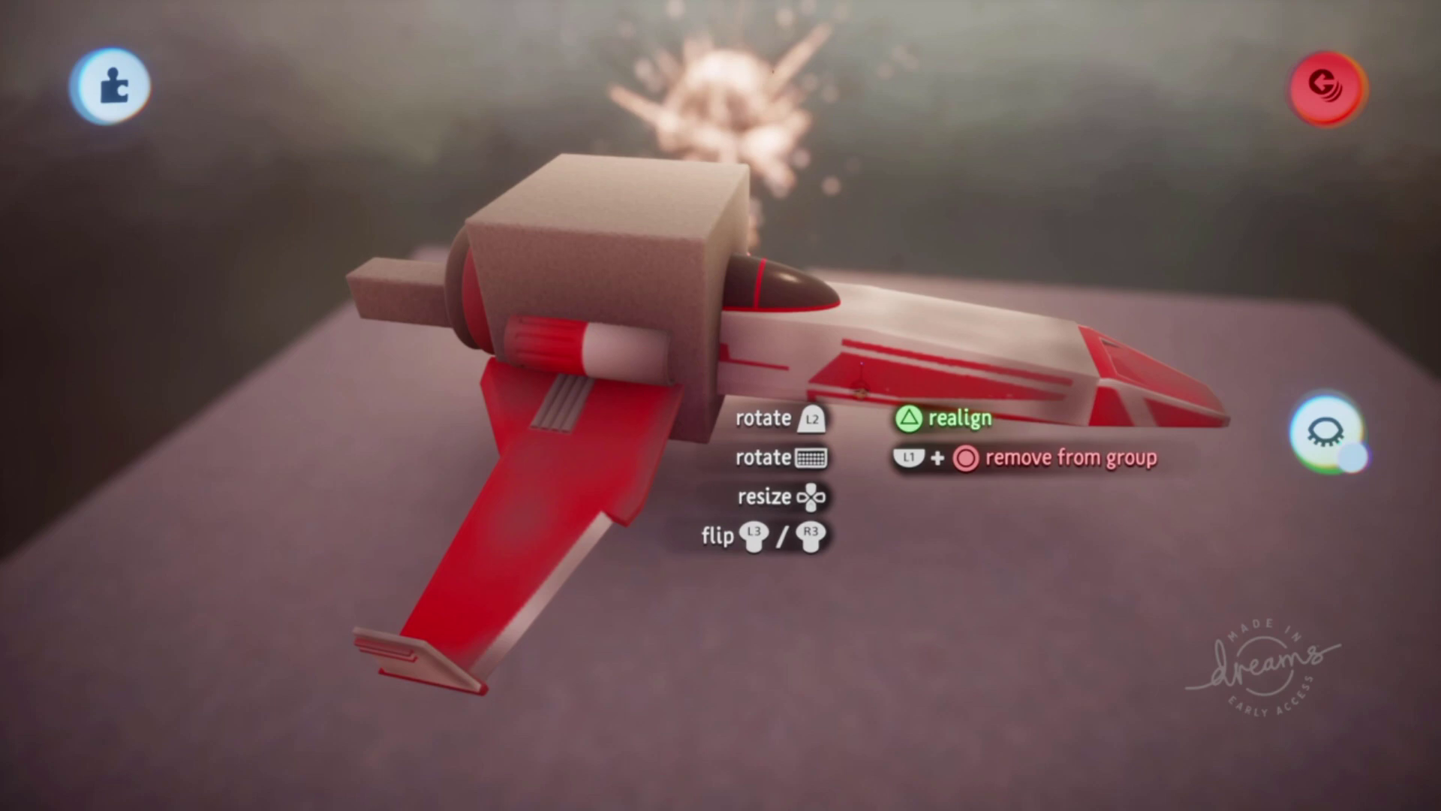
{"action": "mouse_move", "coordinate": [861, 390]}
{"action": "middle_mouse_down"}
{"action": "mouse_move", "coordinate": [914, 486]}
{"action": "mouse_move", "coordinate": [836, 460]}
{"action": "mouse_move", "coordinate": [794, 408]}
{"action": "middle_mouse_up"}
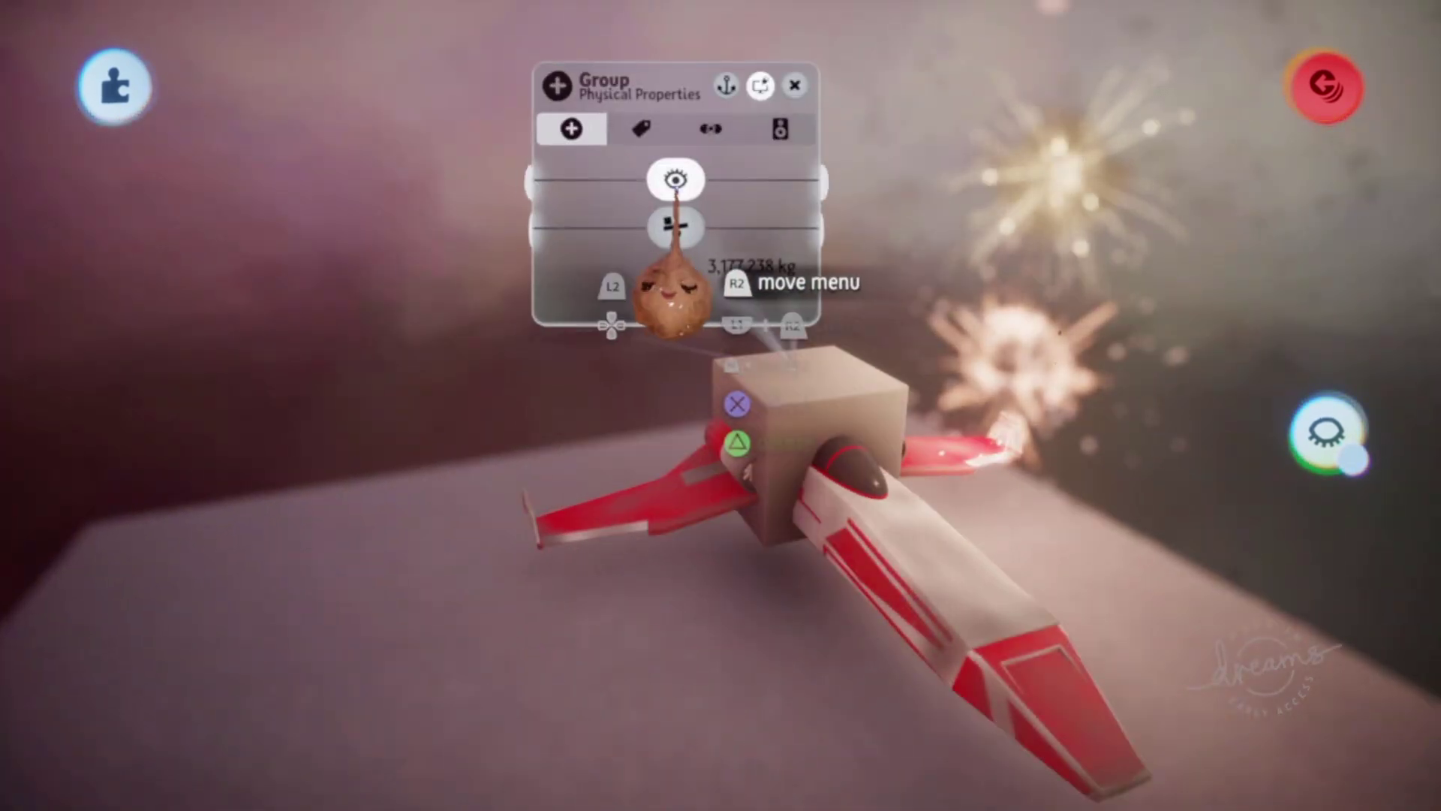
{"action": "mouse_move", "coordinate": [765, 293]}
{"action": "left_mouse_down"}
{"action": "mouse_move", "coordinate": [849, 588]}
{"action": "mouse_move", "coordinate": [781, 300]}
{"action": "left_mouse_up"}
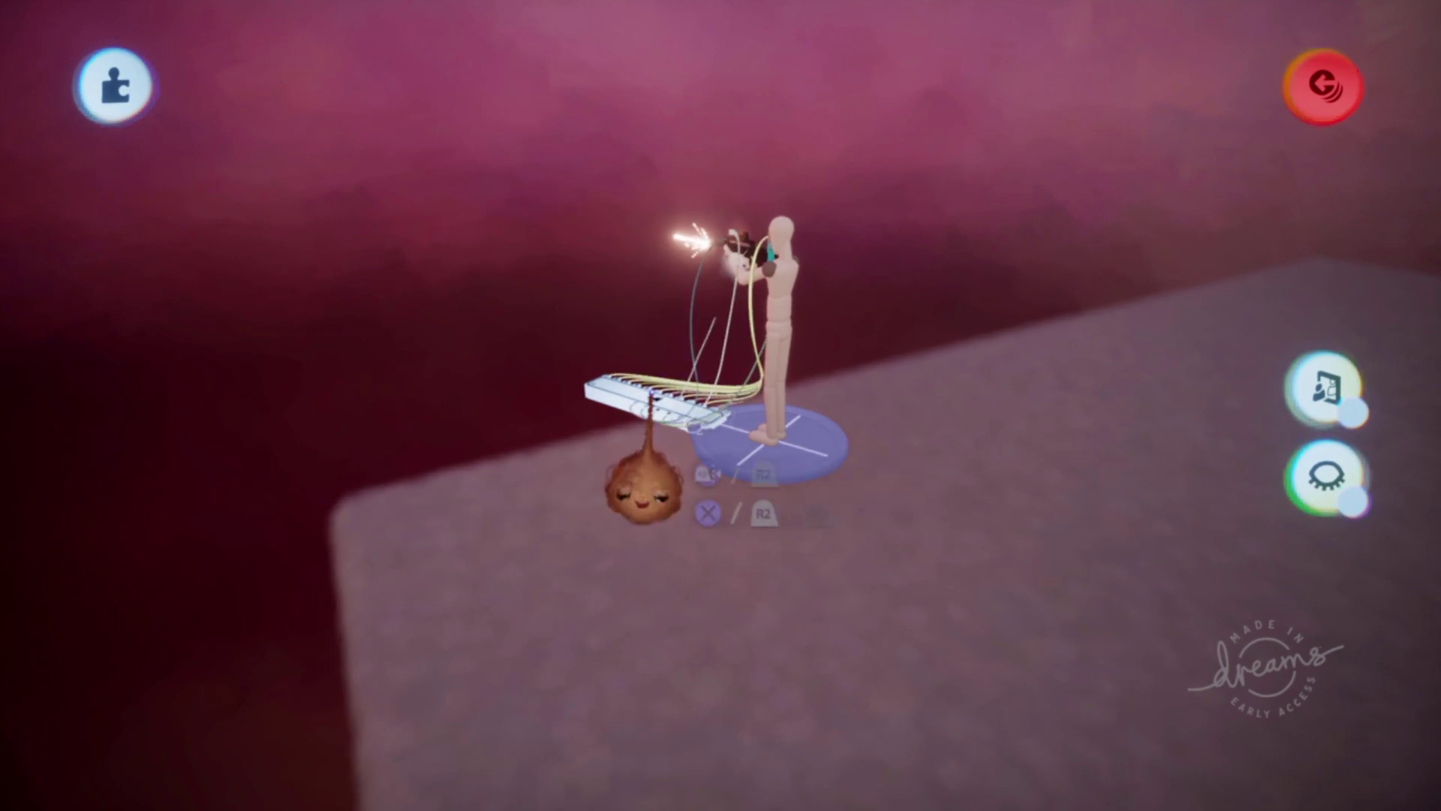
- Open the armed puppet's microchip and examine its switches for flashlight, leaning and firing modes
{"action": "left_click", "coordinate": [651, 393]}
{"action": "middle_click_drag", "start_coordinate": [651, 393], "coordinate": [1435, 388]}
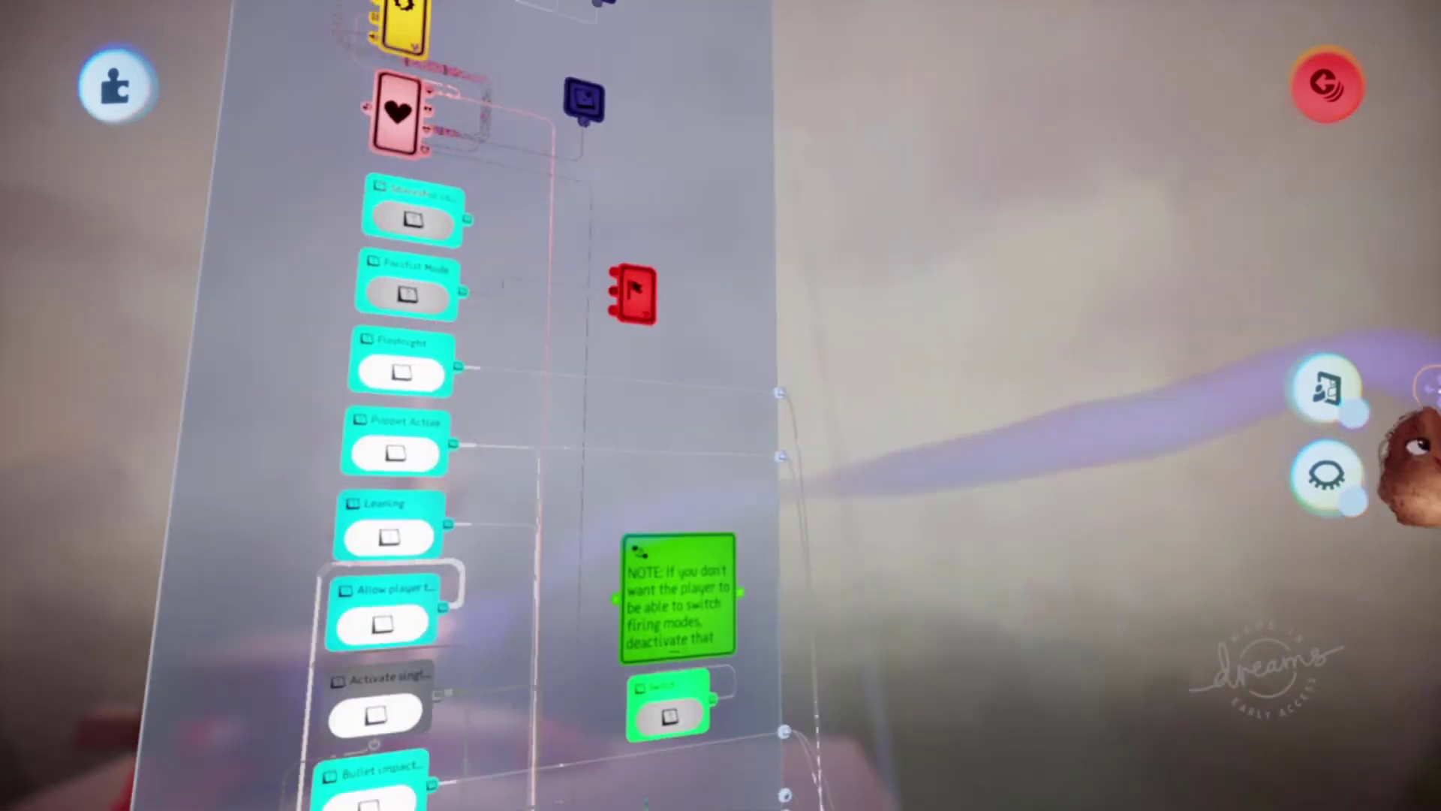
{"action": "left_click_drag", "start_coordinate": [1411, 443], "coordinate": [321, 450]}
{"action": "left_click_drag", "start_coordinate": [338, 321], "coordinate": [659, 611]}
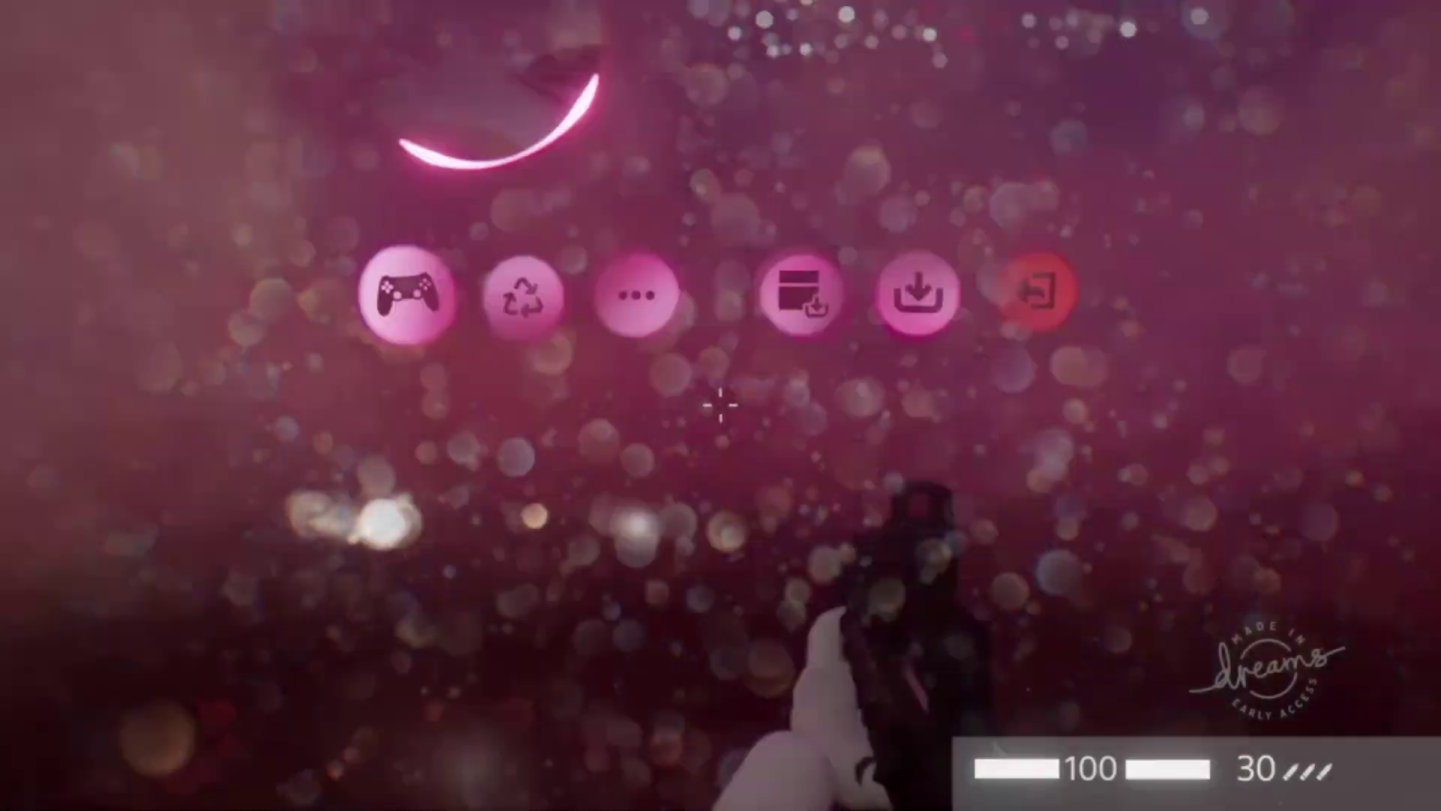
- Playtest the armed first-person character by walking across the ground and shooting the teal puppet
{"action": "key", "text": "Escape"}
{"action": "key", "text": "e"}
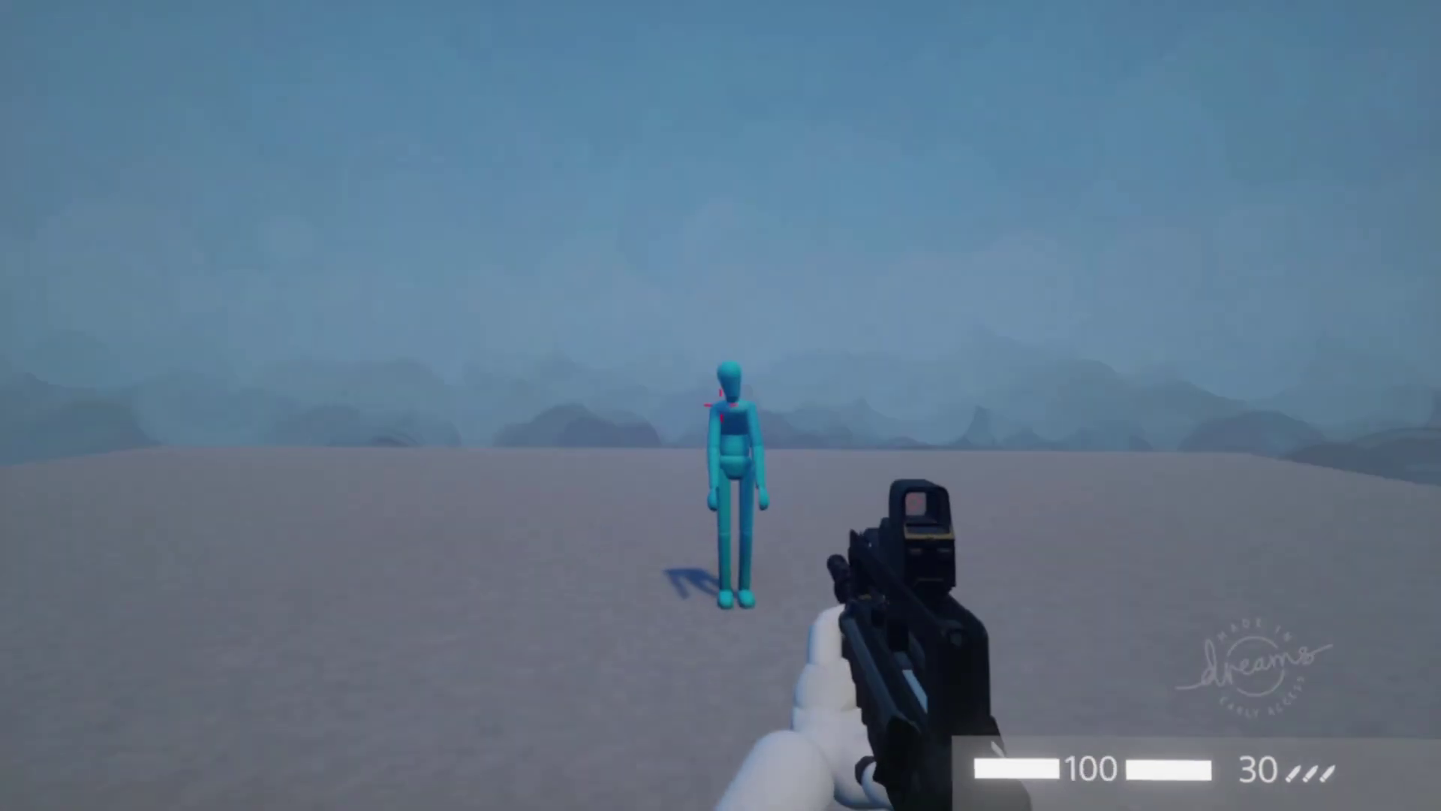
{"action": "right_click", "coordinate": [721, 405]}
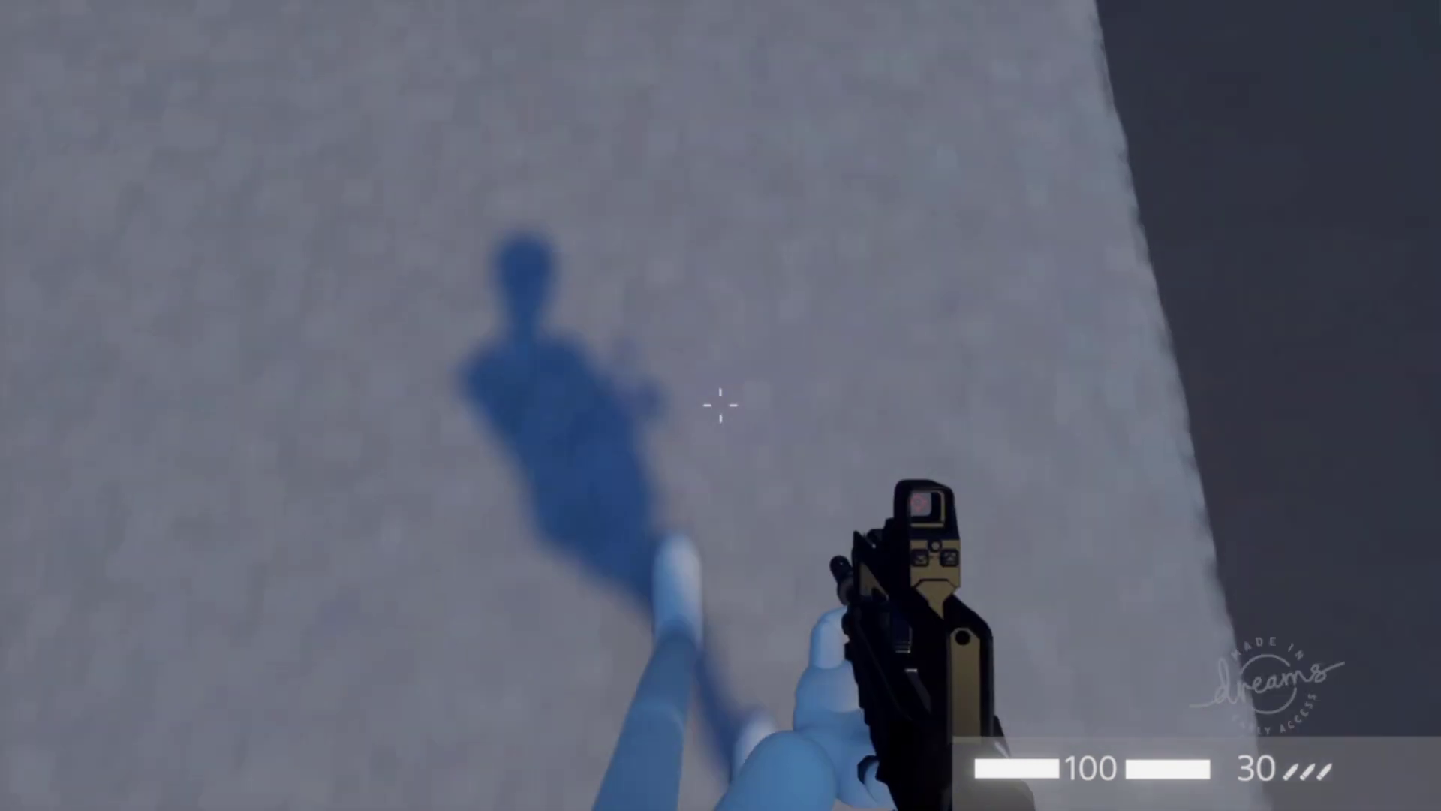
{"action": "key", "text": "w"}
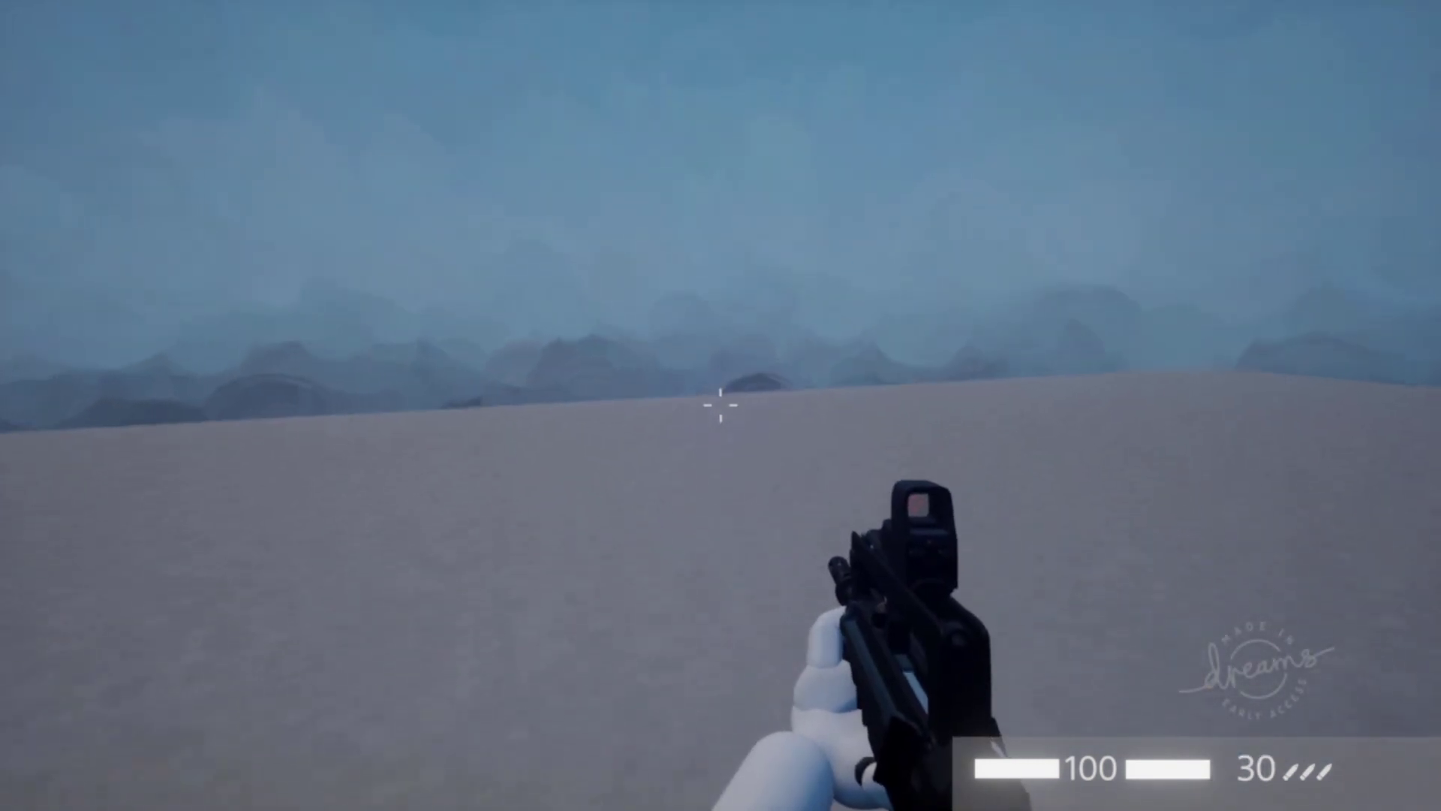
{"action": "mouse_move", "coordinate": [720, 405]}
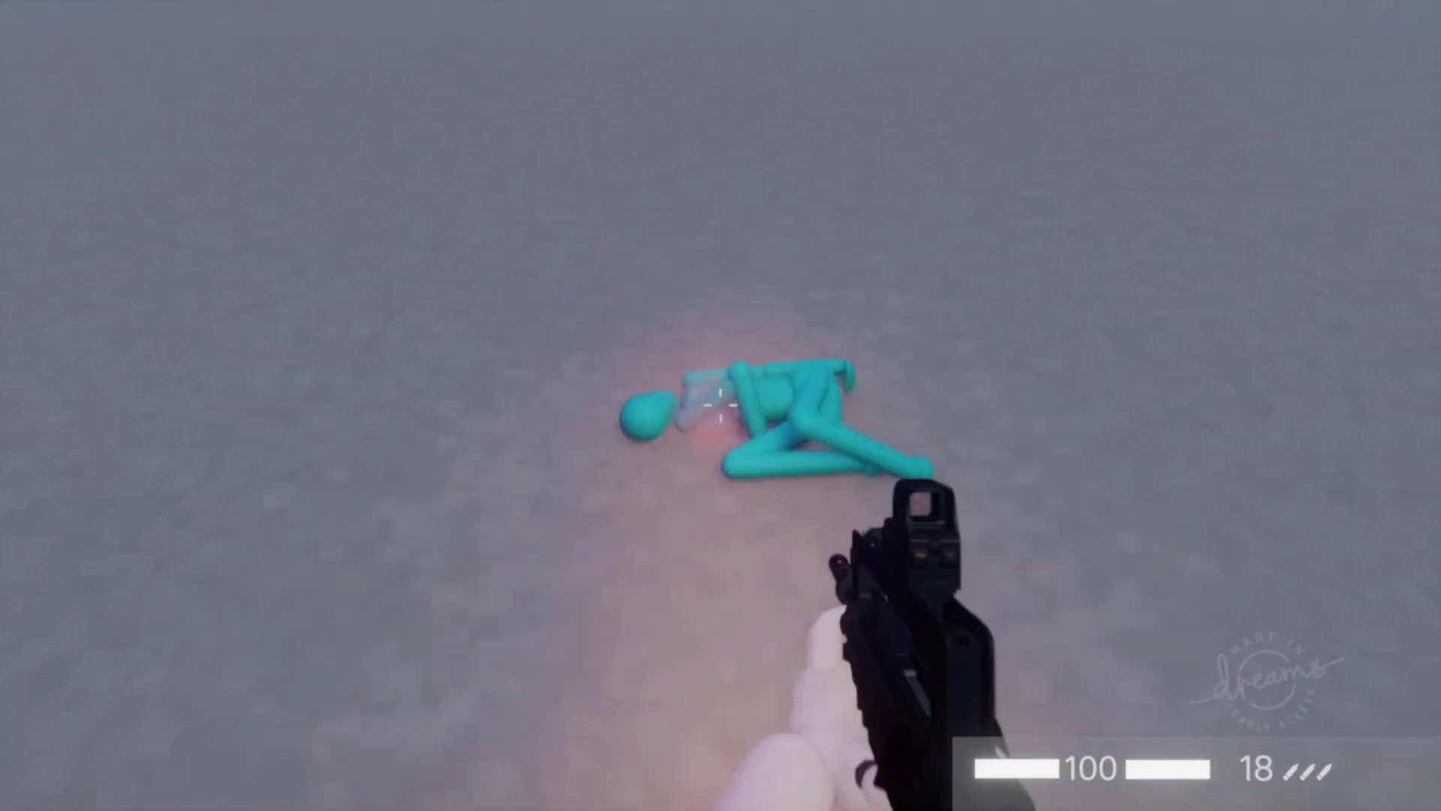
{"action": "left_click_drag", "start_coordinate": [720, 405], "coordinate": [720, 405]}
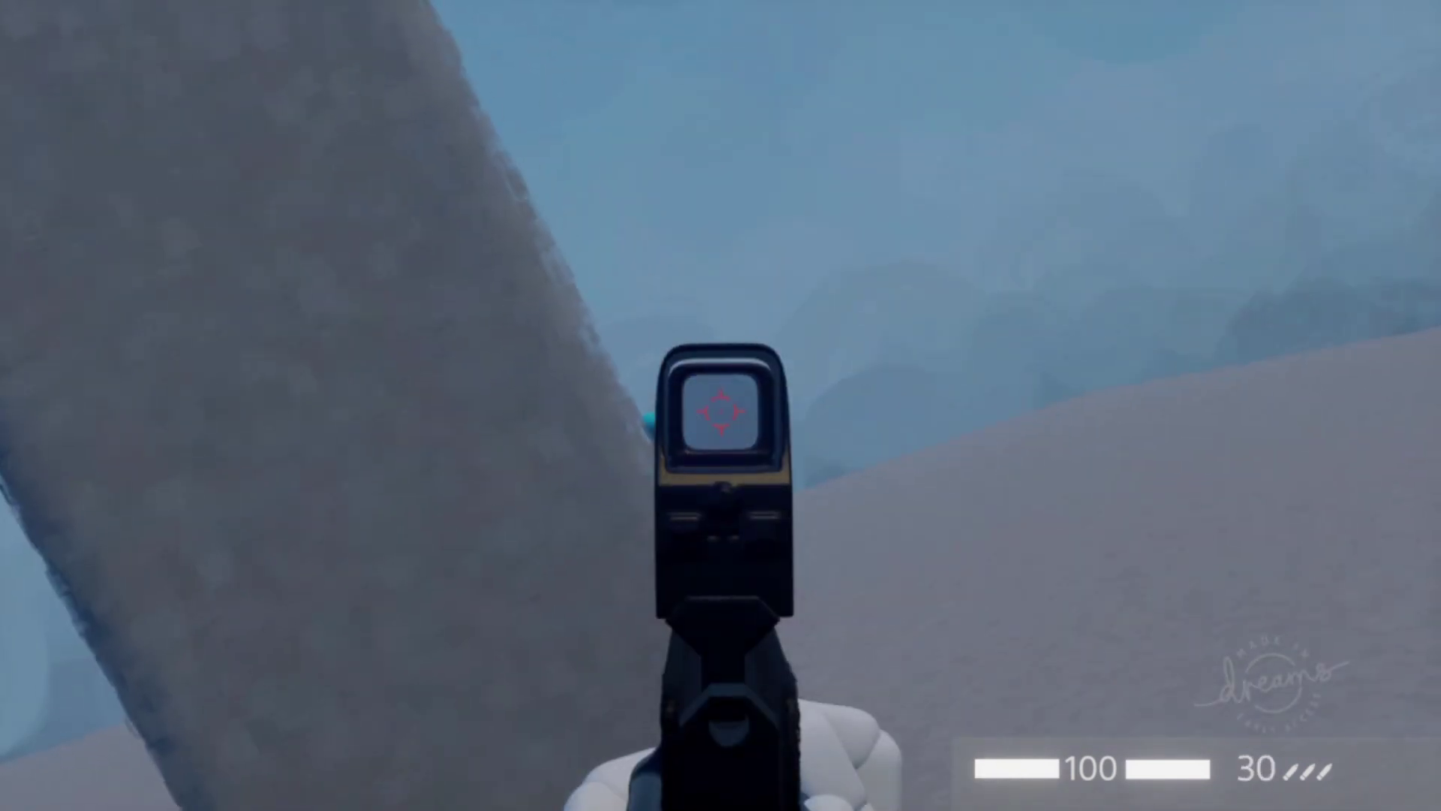
- Playtest aiming through the sight, lighting the dark scene with the flashlight, firing at the wall and reloading
{"action": "right_click_drag", "start_coordinate": [721, 405], "coordinate": [720, 405]}
{"action": "left_click", "coordinate": [720, 405]}
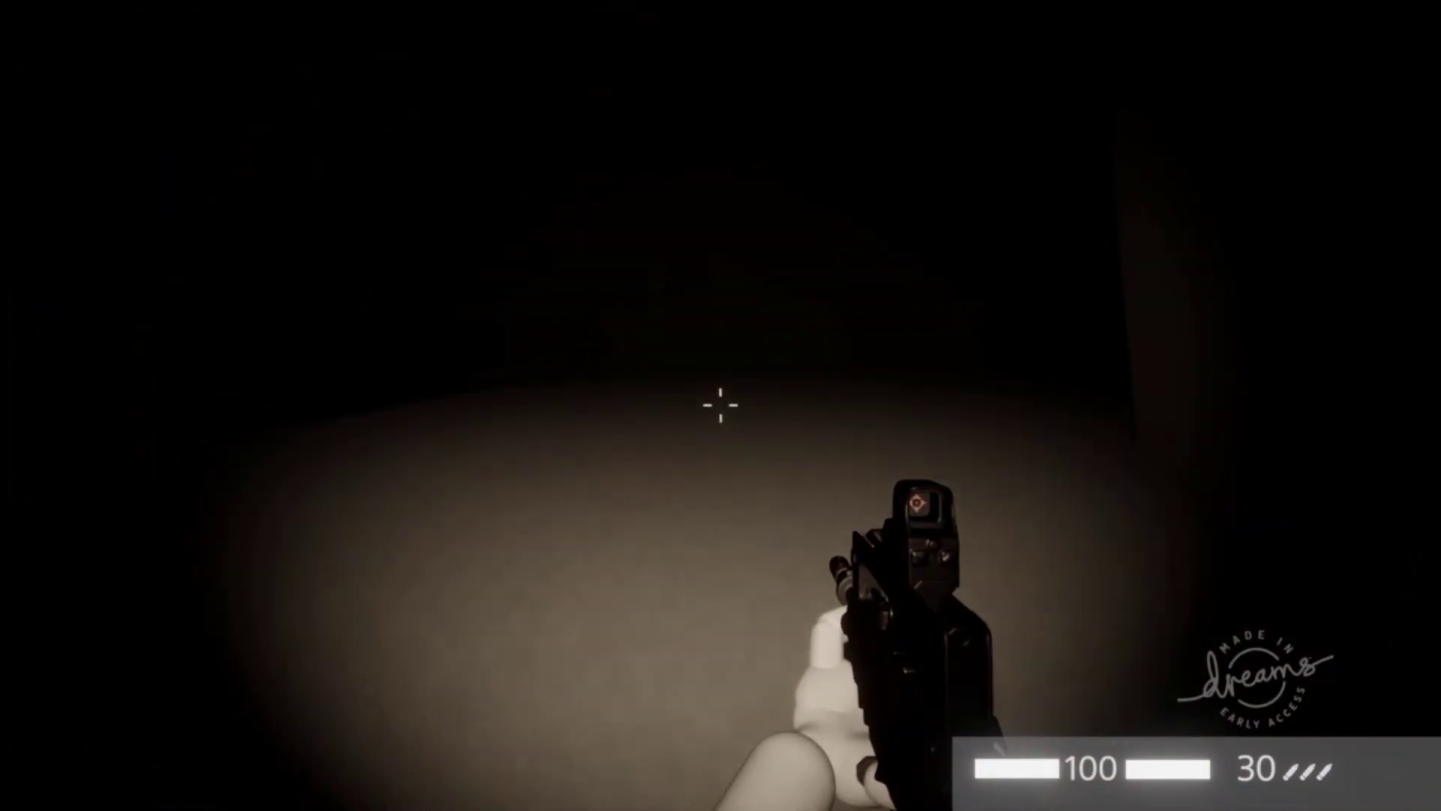
{"action": "key", "text": "a"}
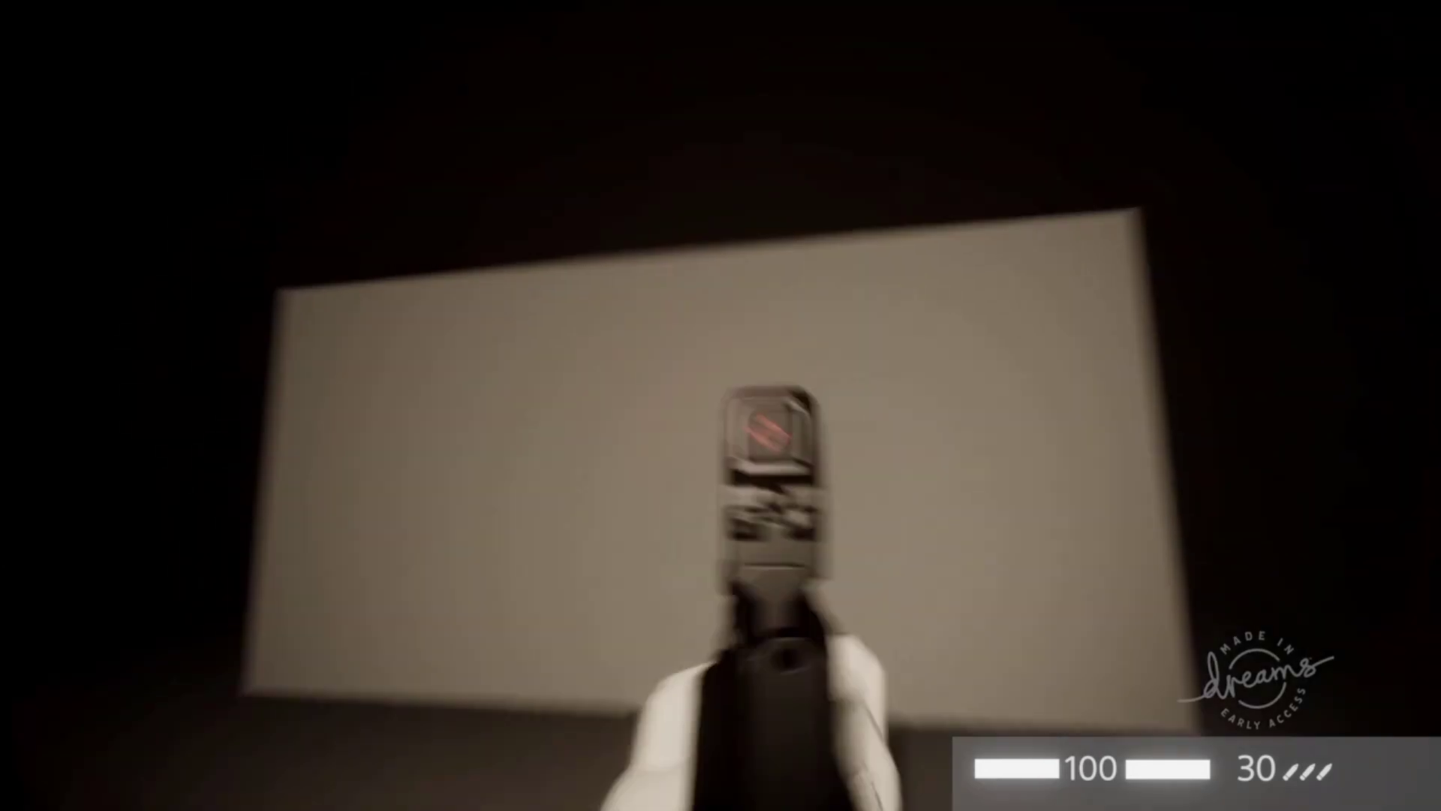
{"action": "left_click", "coordinate": [720, 406]}
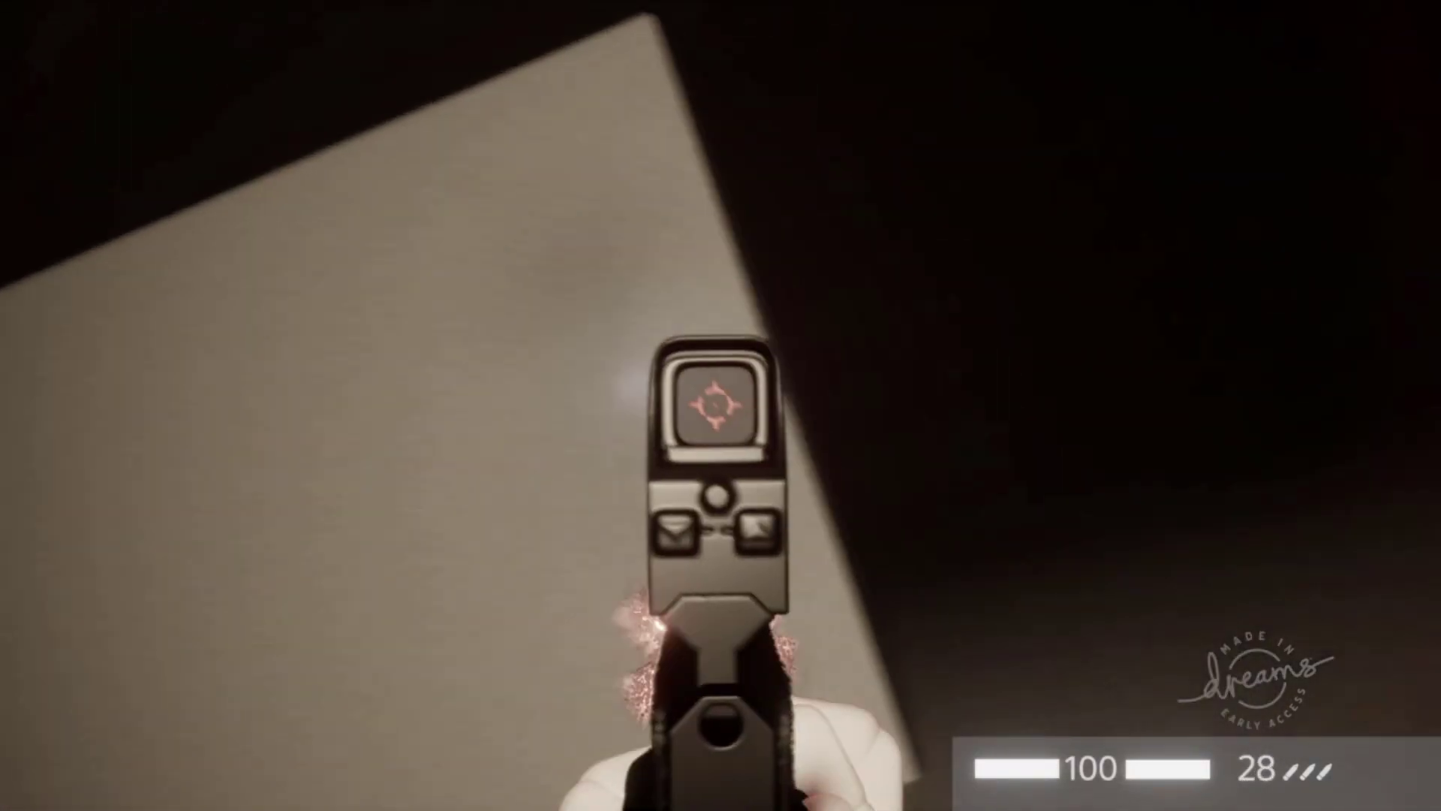
{"action": "left_click", "coordinate": [720, 405]}
{"action": "left_click", "coordinate": [720, 405]}
{"action": "left_click", "coordinate": [721, 405]}
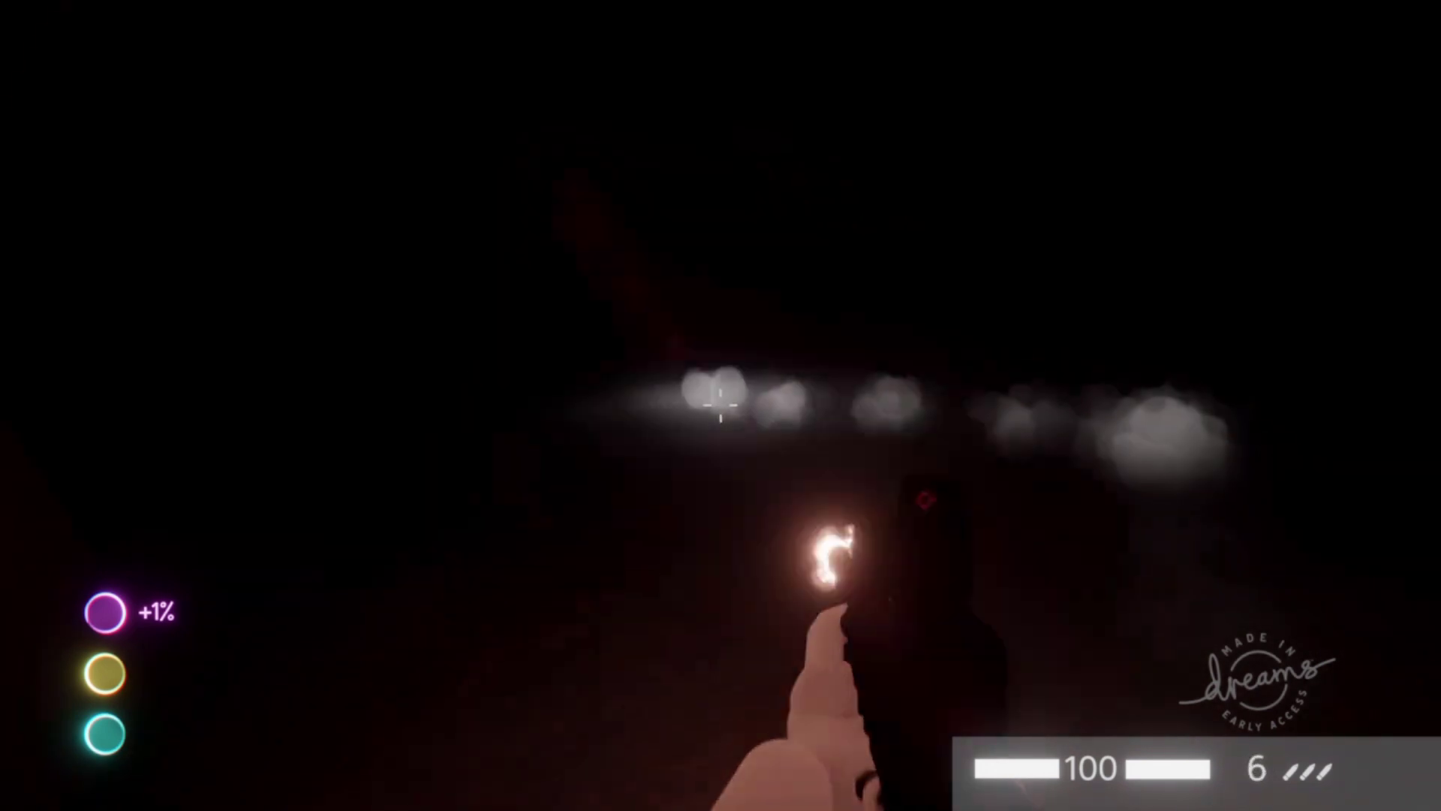
{"action": "key", "text": "r"}
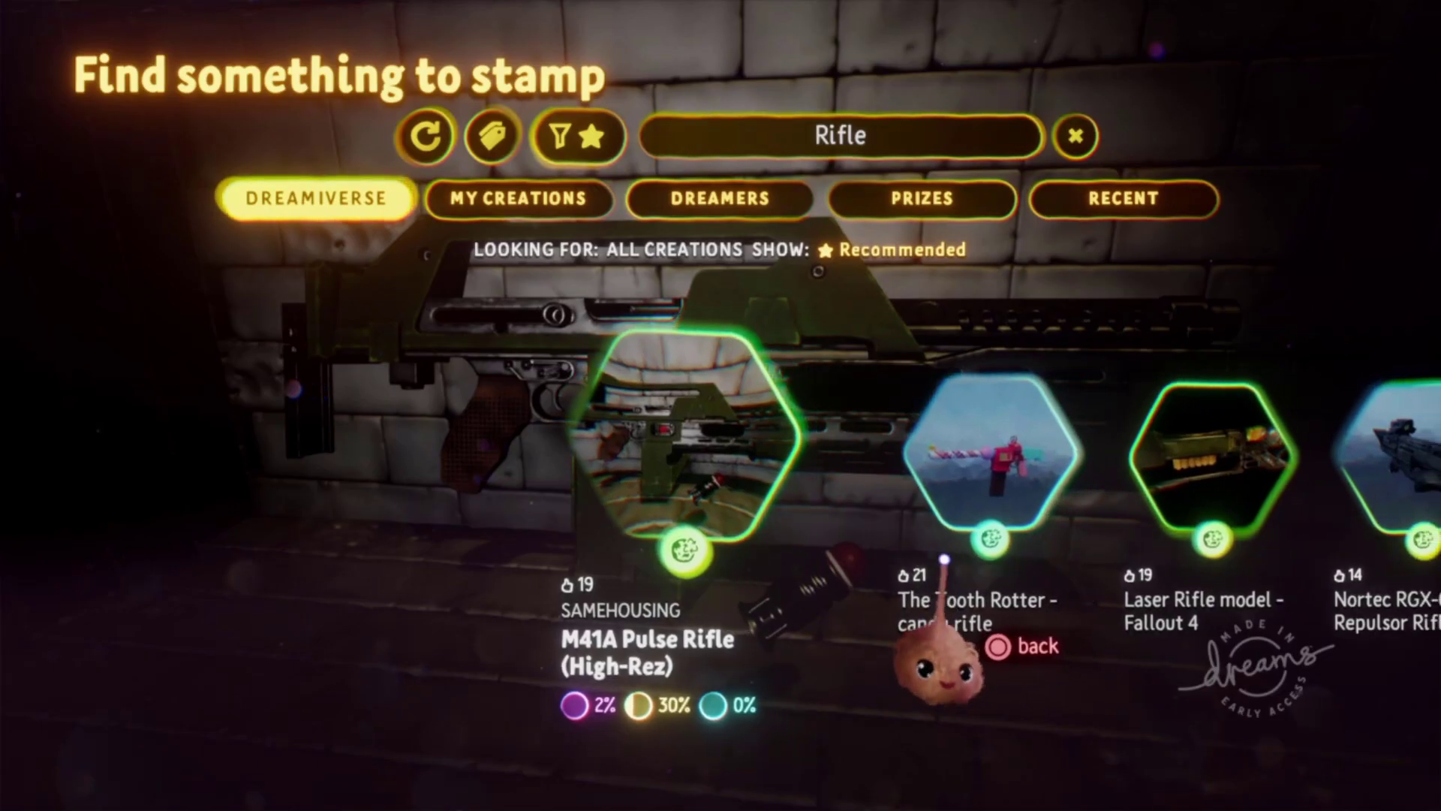
- Stamp the Infinite Pulse Rifle from the Dreamiverse results for Rifle and position it in front of the armed puppet
{"action": "key", "text": "Right"}
{"action": "key", "text": "Right"}
{"action": "key", "text": "Right"}
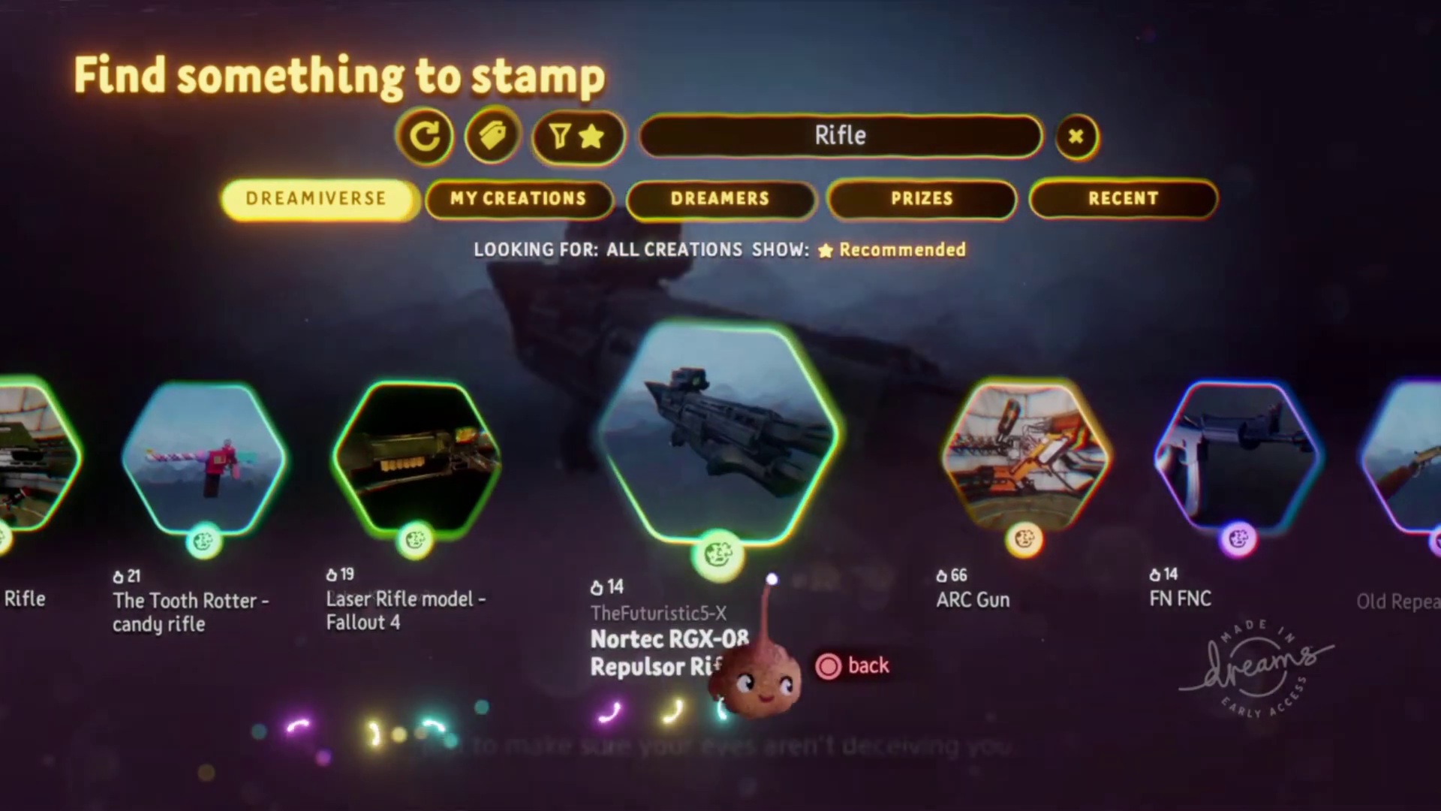
{"action": "key", "text": "Right"}
{"action": "key", "text": "Right"}
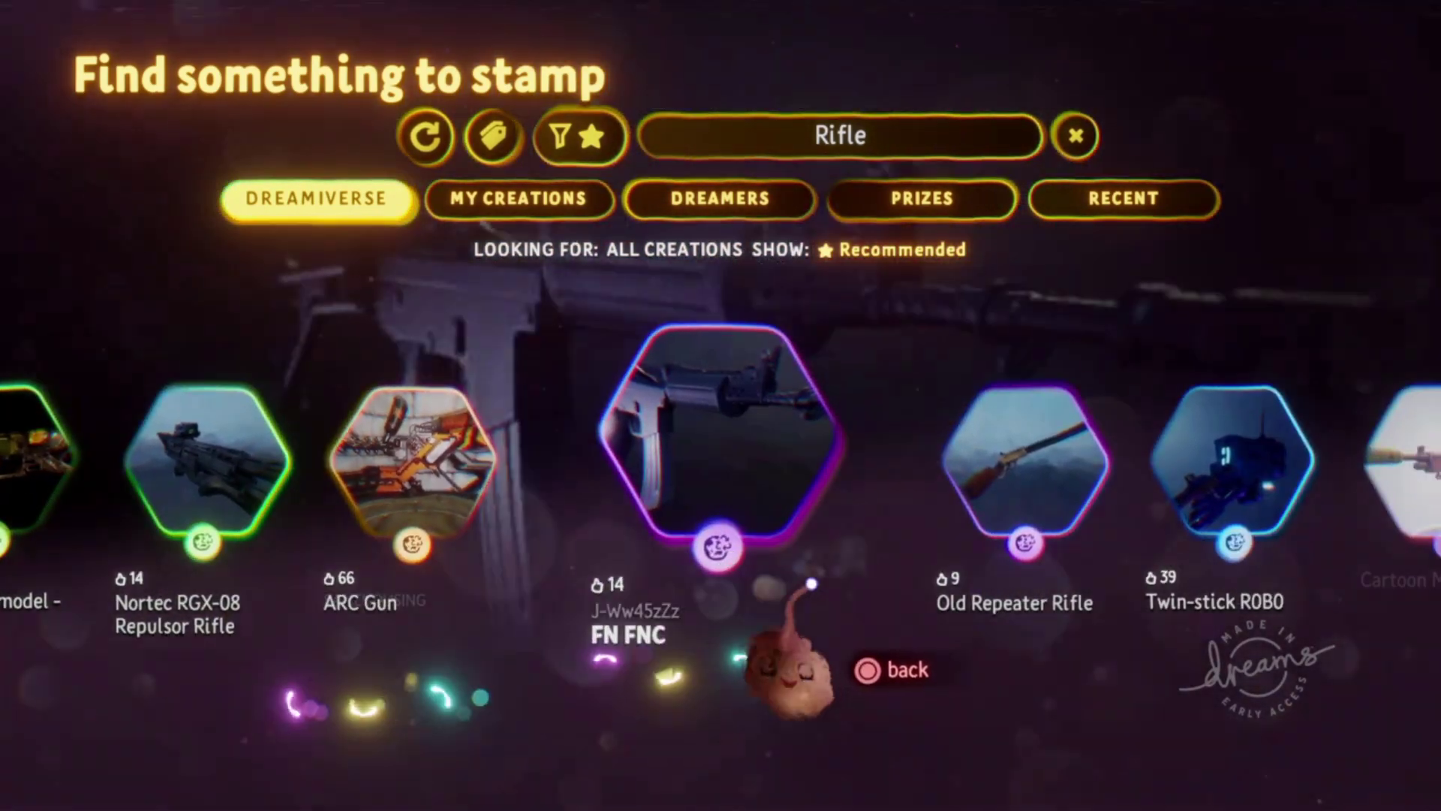
{"action": "key", "text": "Right"}
{"action": "key", "text": "Right"}
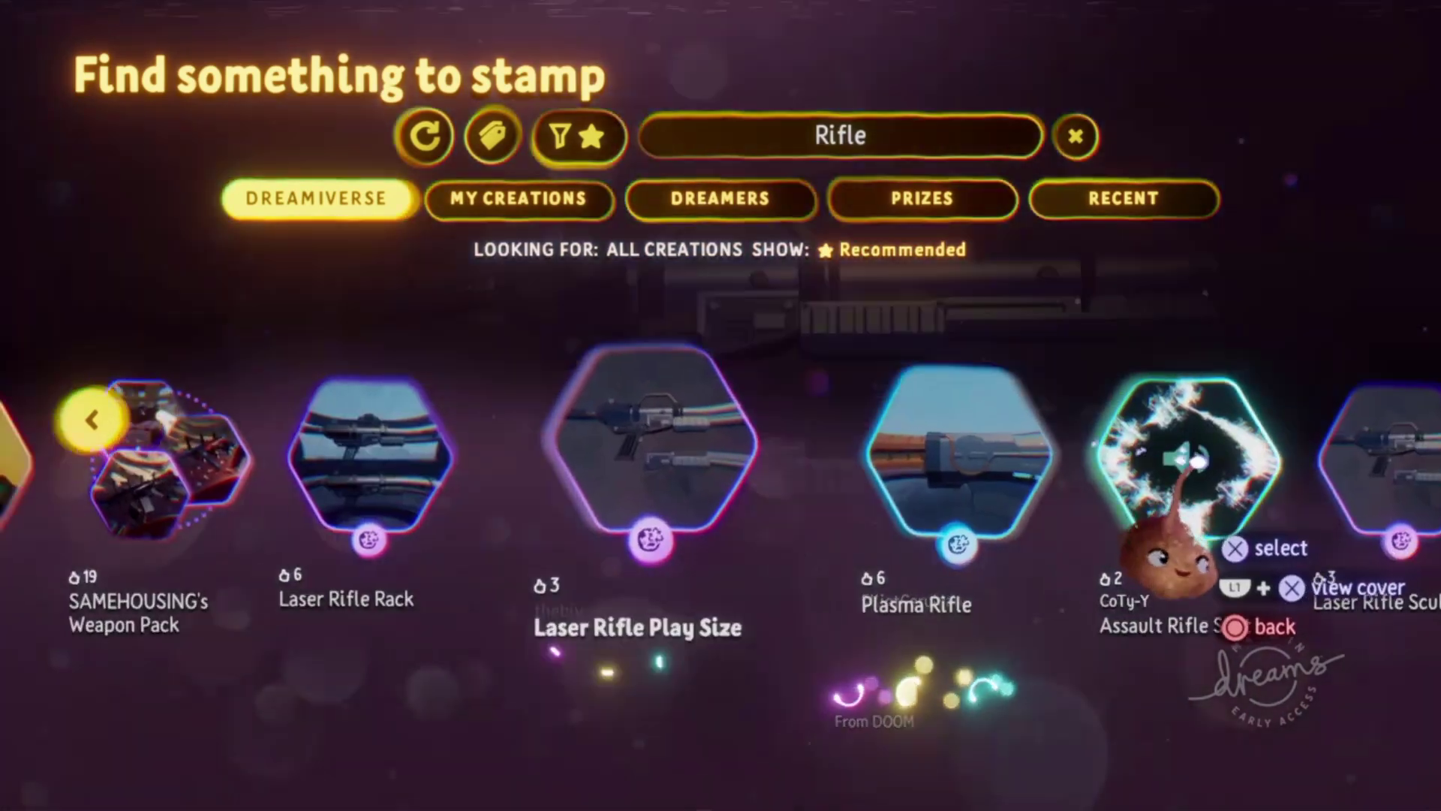
{"action": "left_click_drag", "start_coordinate": [1174, 460], "coordinate": [747, 447]}
{"action": "key", "text": "Right"}
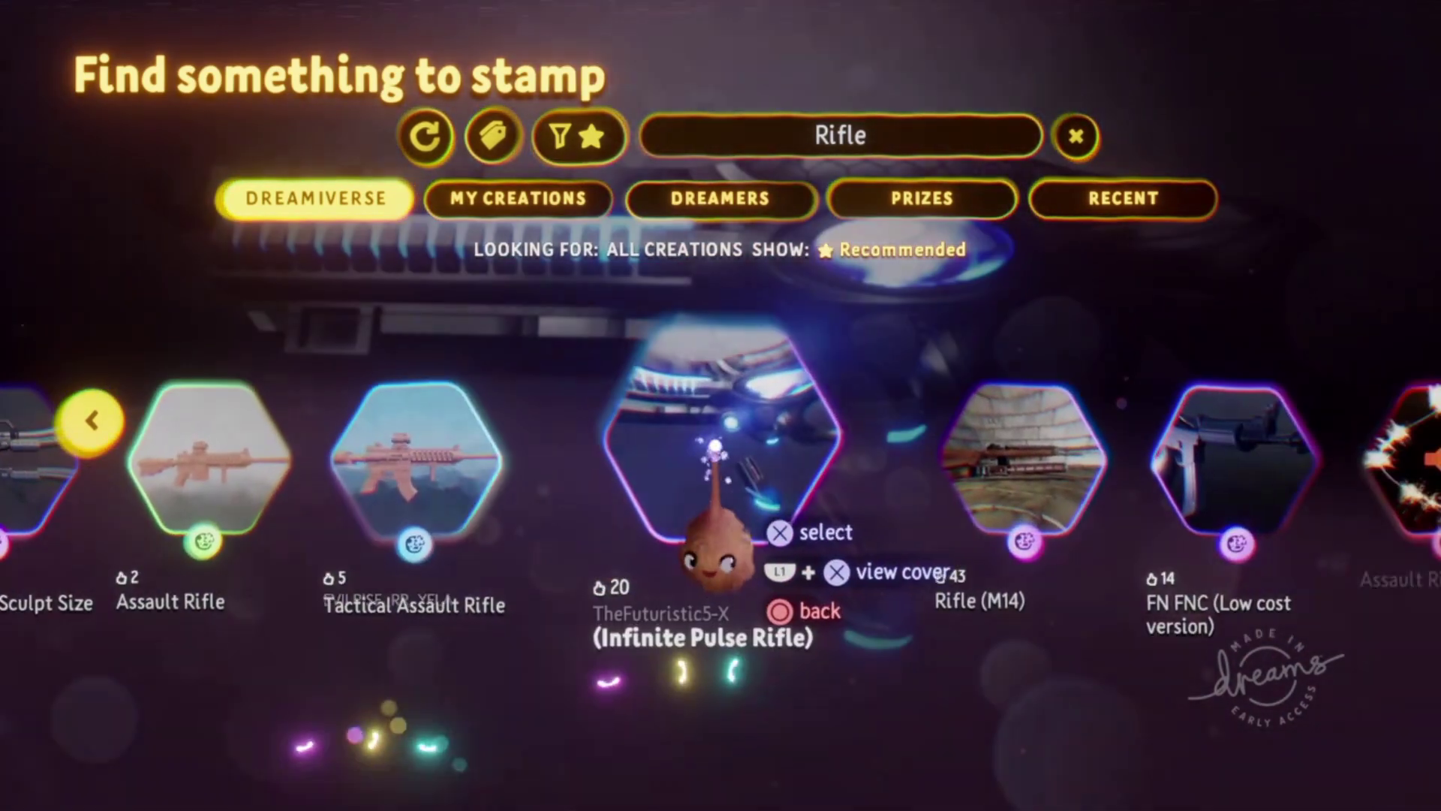
{"action": "left_click", "coordinate": [702, 450]}
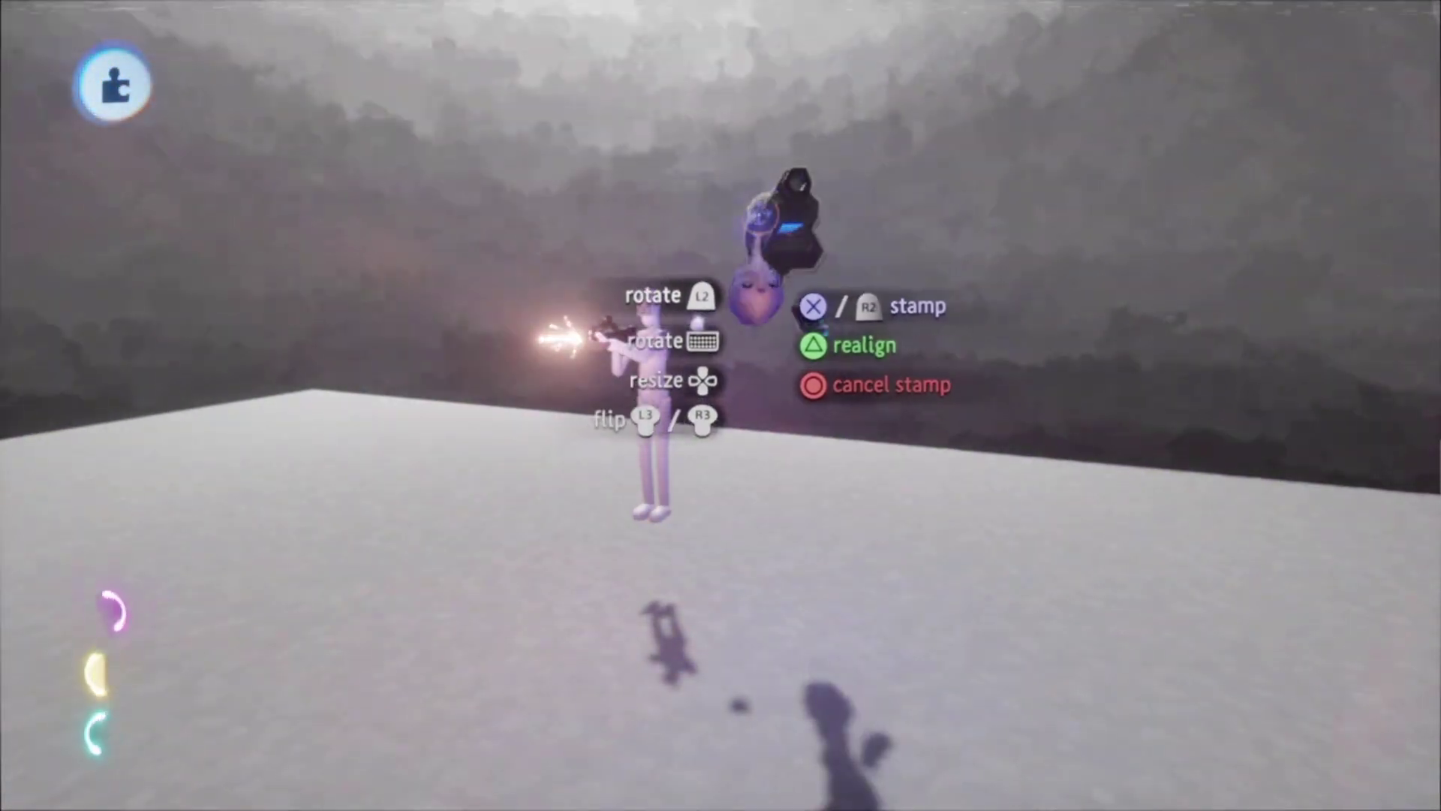
{"action": "middle_click_drag", "start_coordinate": [783, 234], "coordinate": [793, 263]}
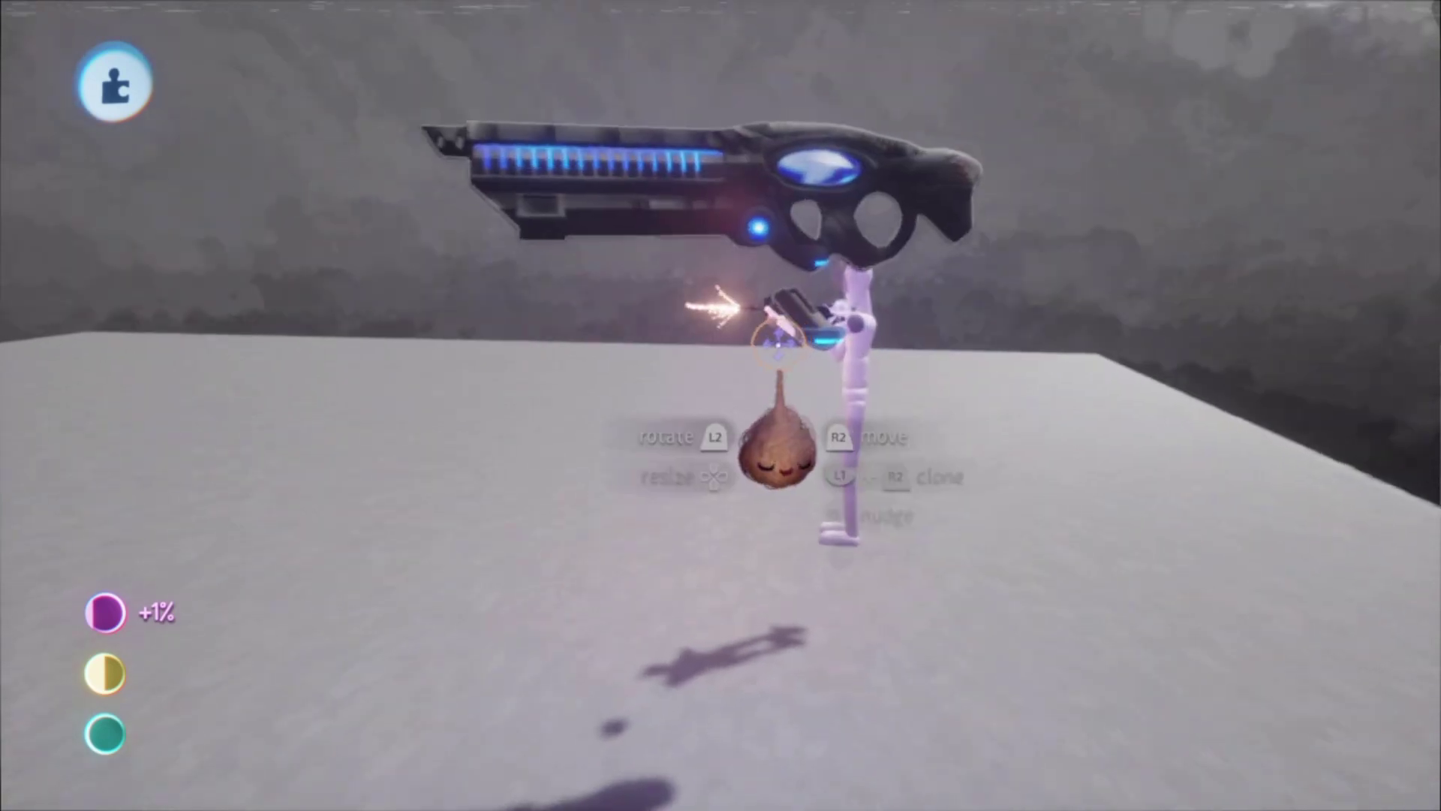
{"action": "middle_click_drag", "start_coordinate": [778, 344], "coordinate": [657, 330]}
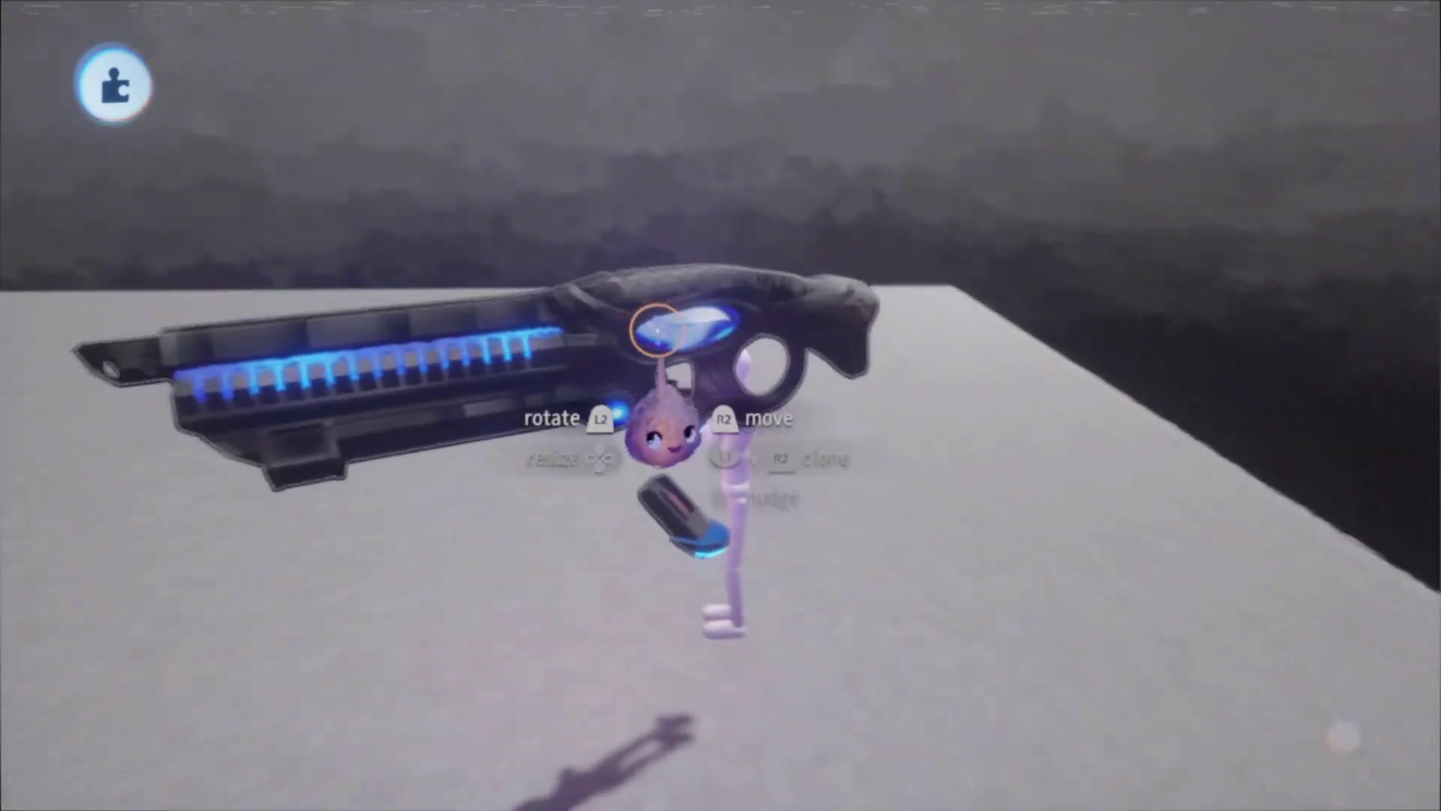
{"action": "left_click_drag", "start_coordinate": [647, 353], "coordinate": [643, 390]}
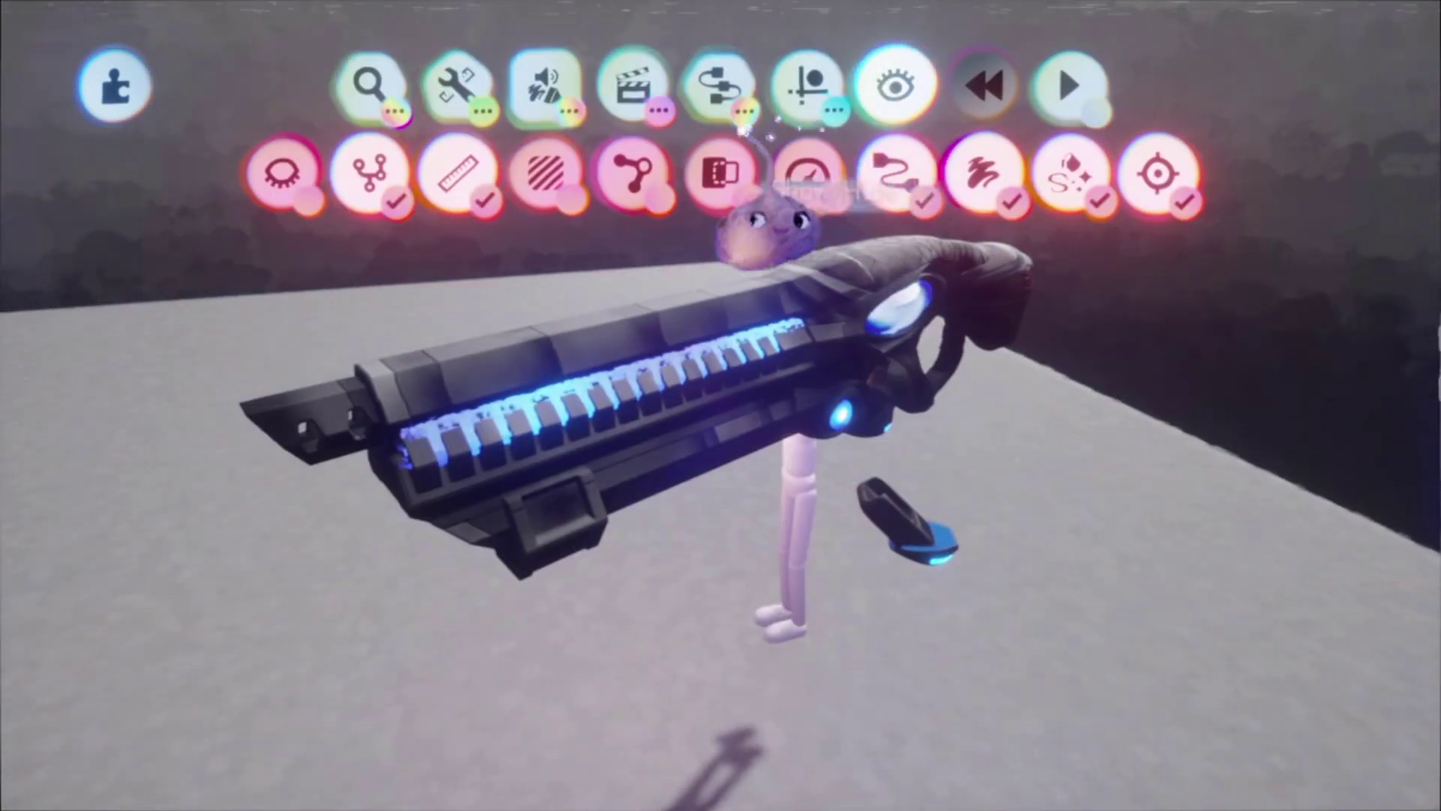
- Turn on the split-rectangle display option in the show/hide settings for close work on the pulse rifle
{"action": "left_click", "coordinate": [722, 172]}
{"action": "middle_click_drag", "start_coordinate": [722, 171], "coordinate": [678, 335]}
{"action": "scroll", "coordinate": [669, 473], "scroll_direction": "up", "scroll_amount": 5}
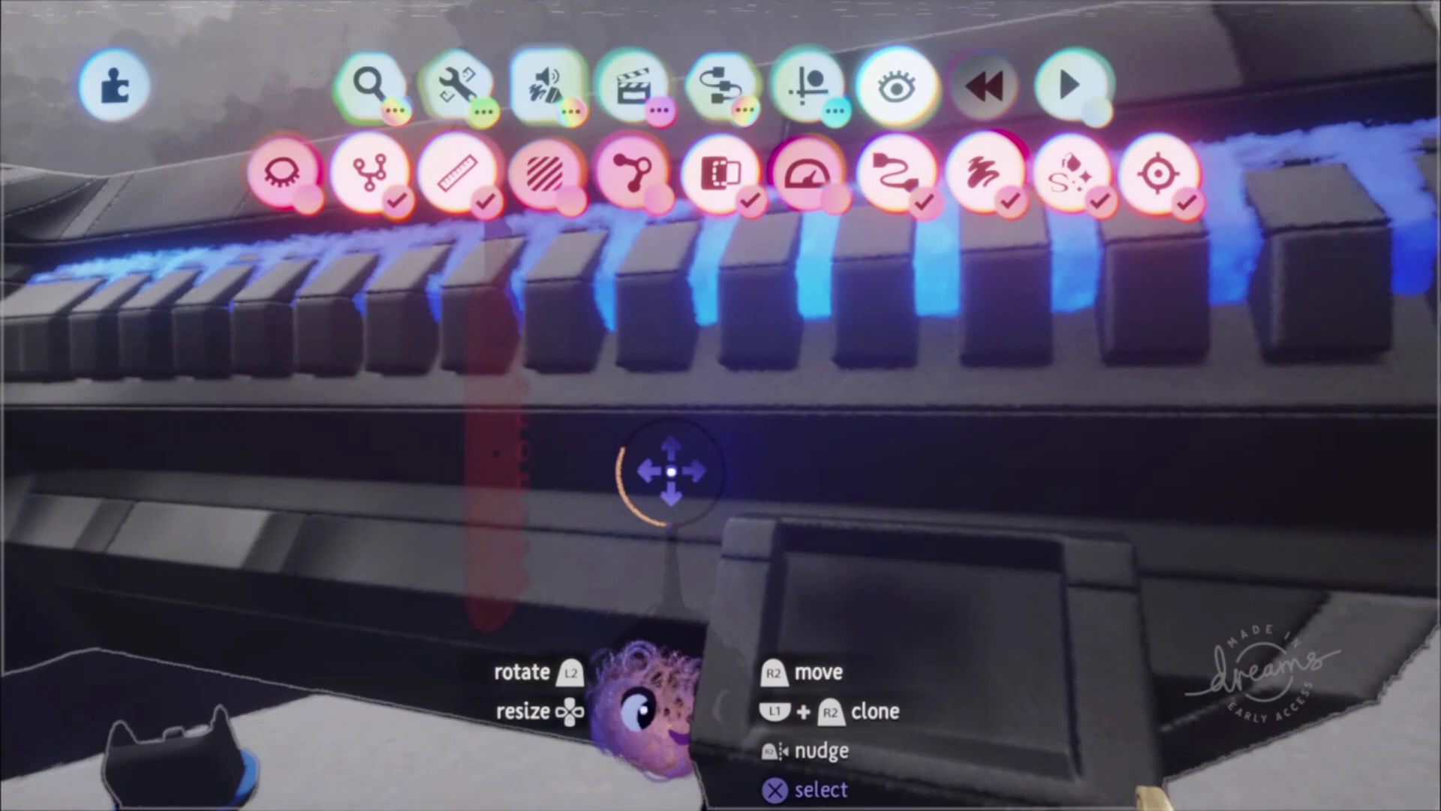
- Inspect the labels and ownership settings of the Infinite Pulse Rifle
{"action": "scroll", "coordinate": [666, 435], "scroll_direction": "down", "scroll_amount": 5}
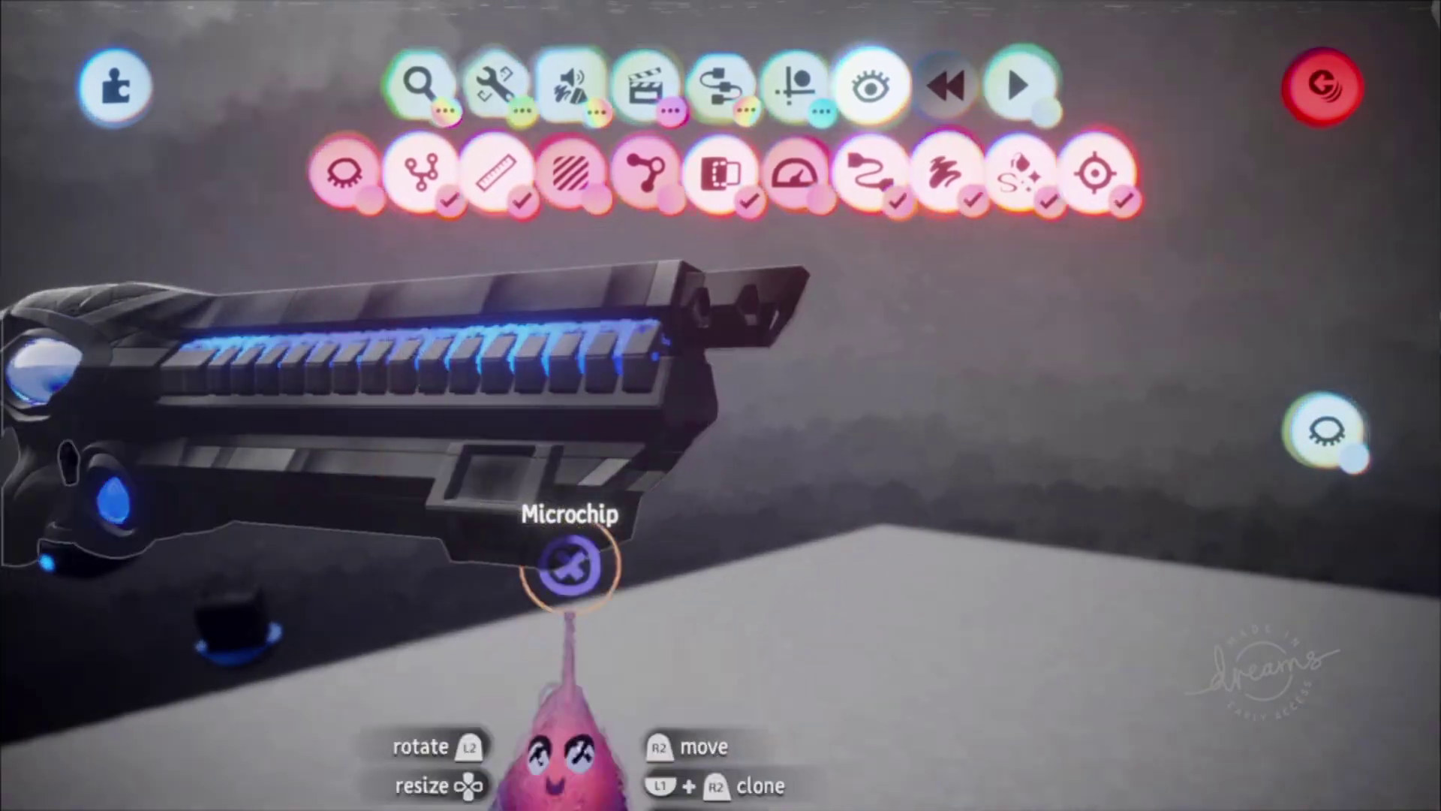
{"action": "key", "text": "Escape"}
{"action": "scroll", "coordinate": [499, 451], "scroll_direction": "up", "scroll_amount": 3}
{"action": "middle_click_drag", "start_coordinate": [499, 451], "coordinate": [578, 422]}
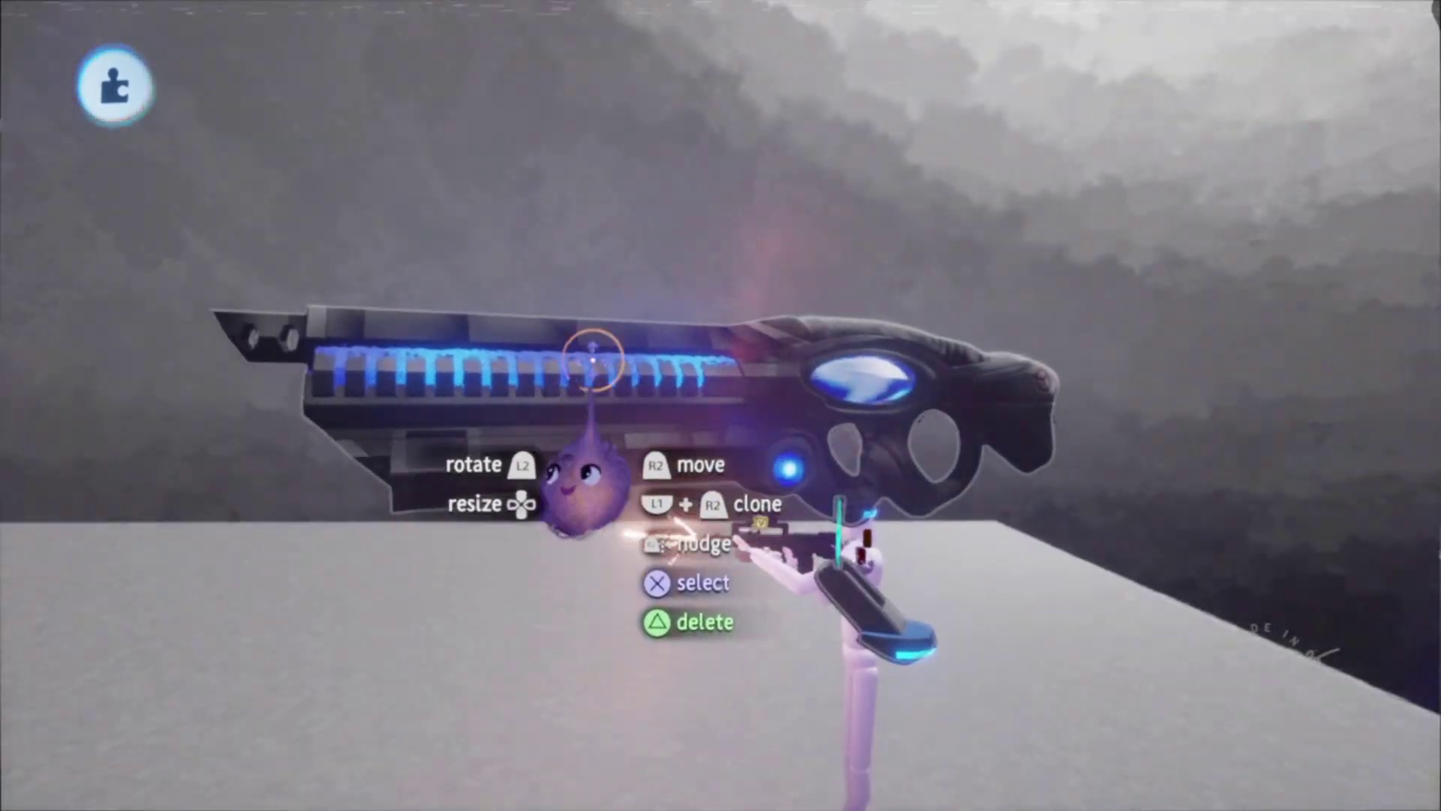
{"action": "left_click", "coordinate": [702, 384]}
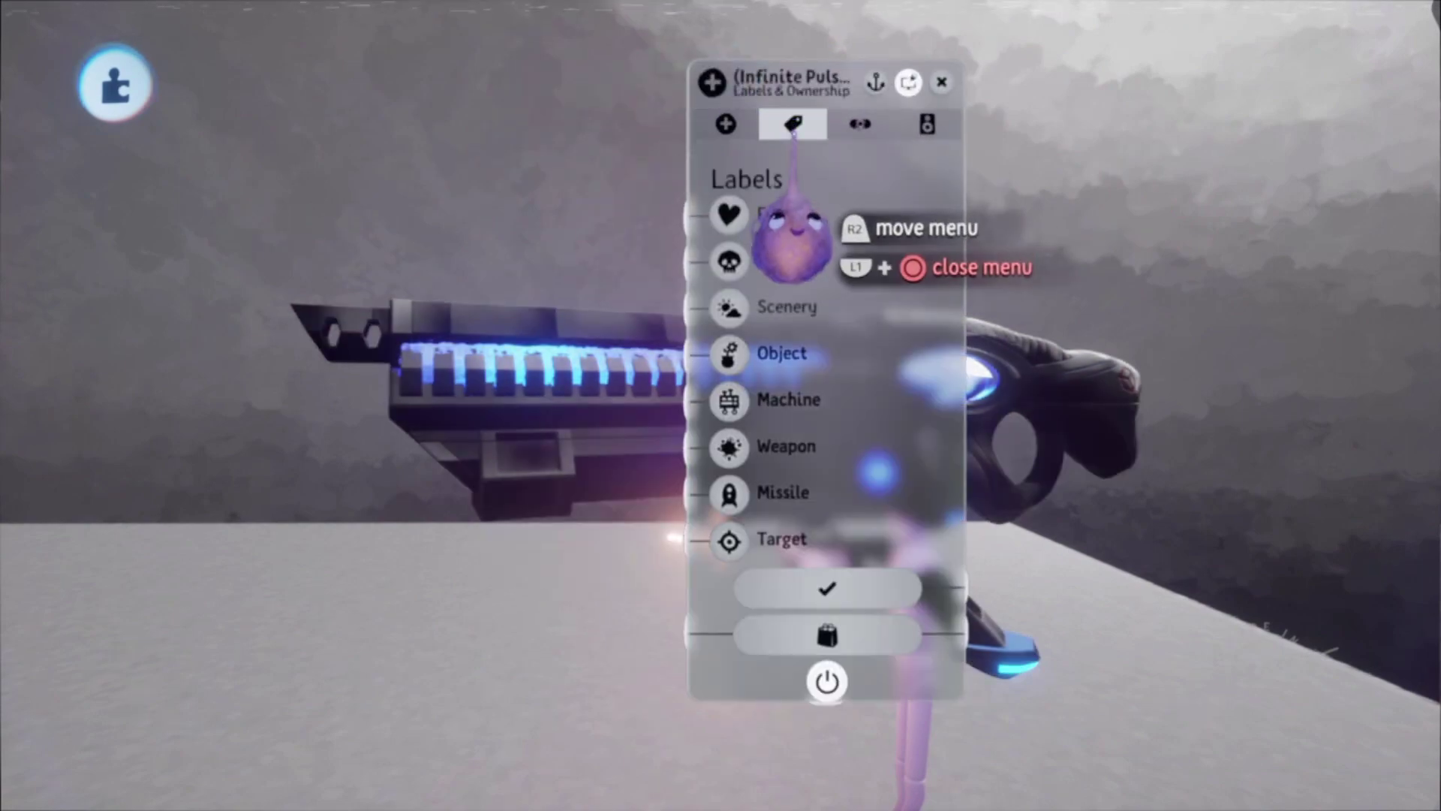
{"action": "key", "text": "Escape"}
- Scale down the pulse rifle and bring it to the puppet's outstretched arms
{"action": "left_click_drag", "start_coordinate": [927, 534], "coordinate": [733, 440]}
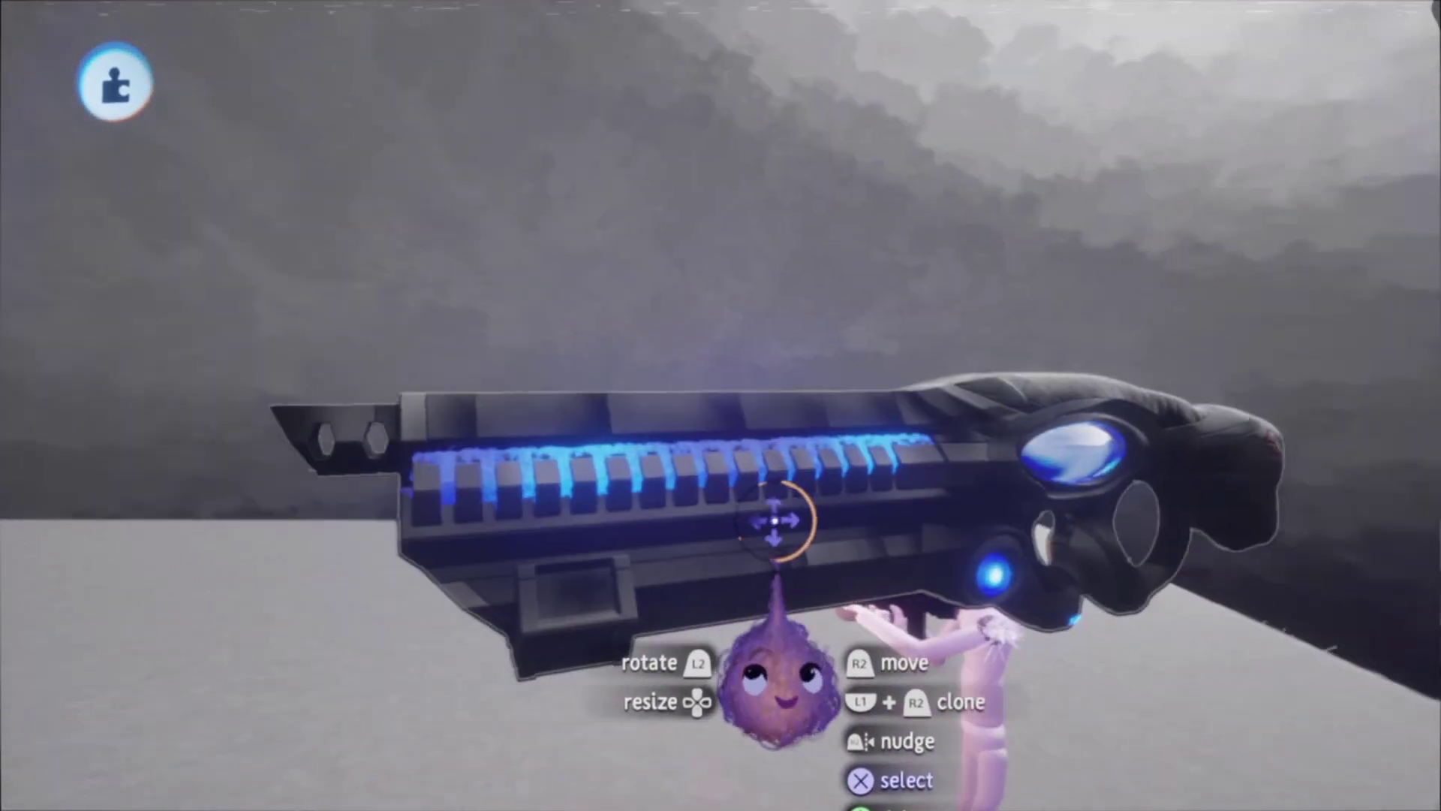
{"action": "left_click_drag", "start_coordinate": [781, 518], "coordinate": [699, 541]}
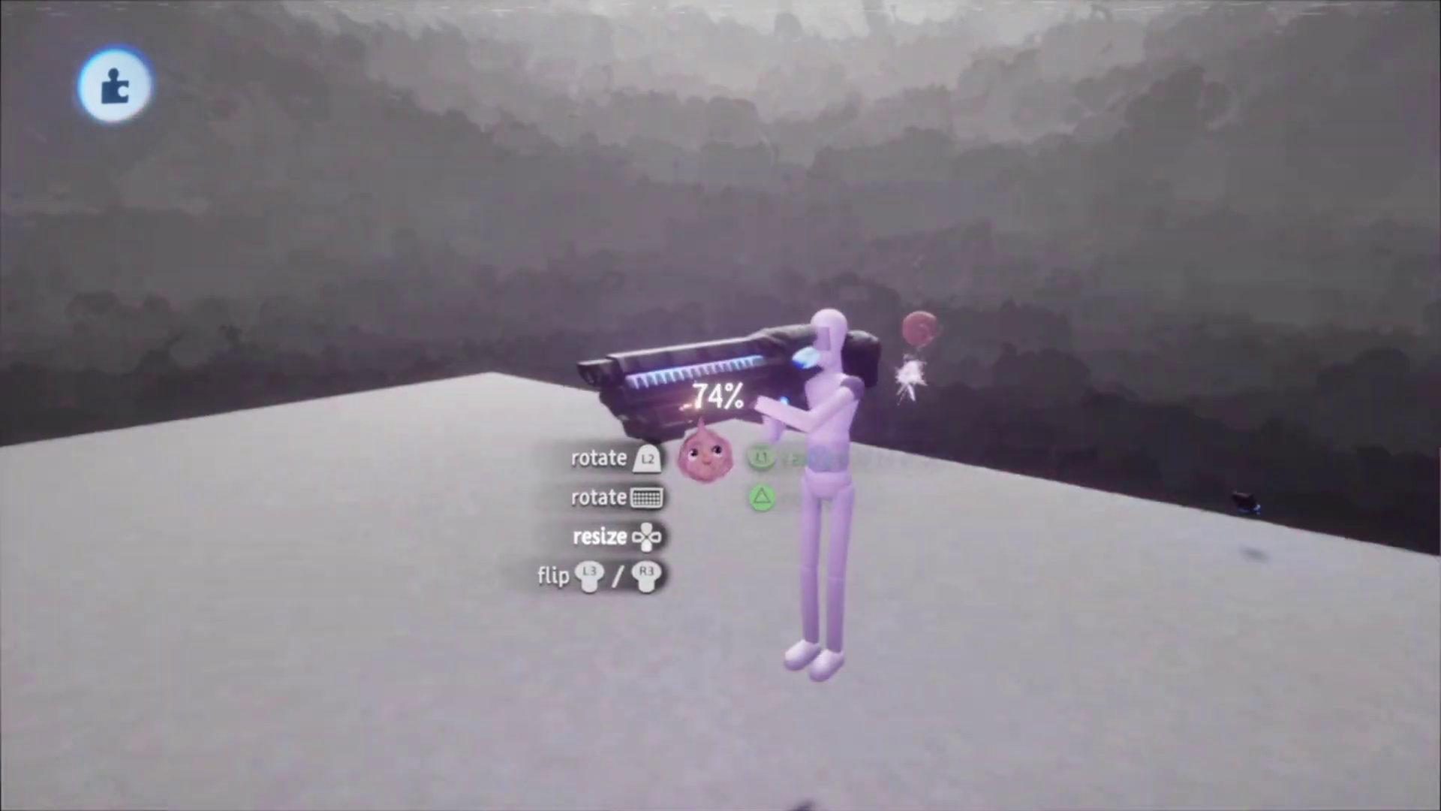
{"action": "left_click_drag", "start_coordinate": [716, 471], "coordinate": [766, 572]}
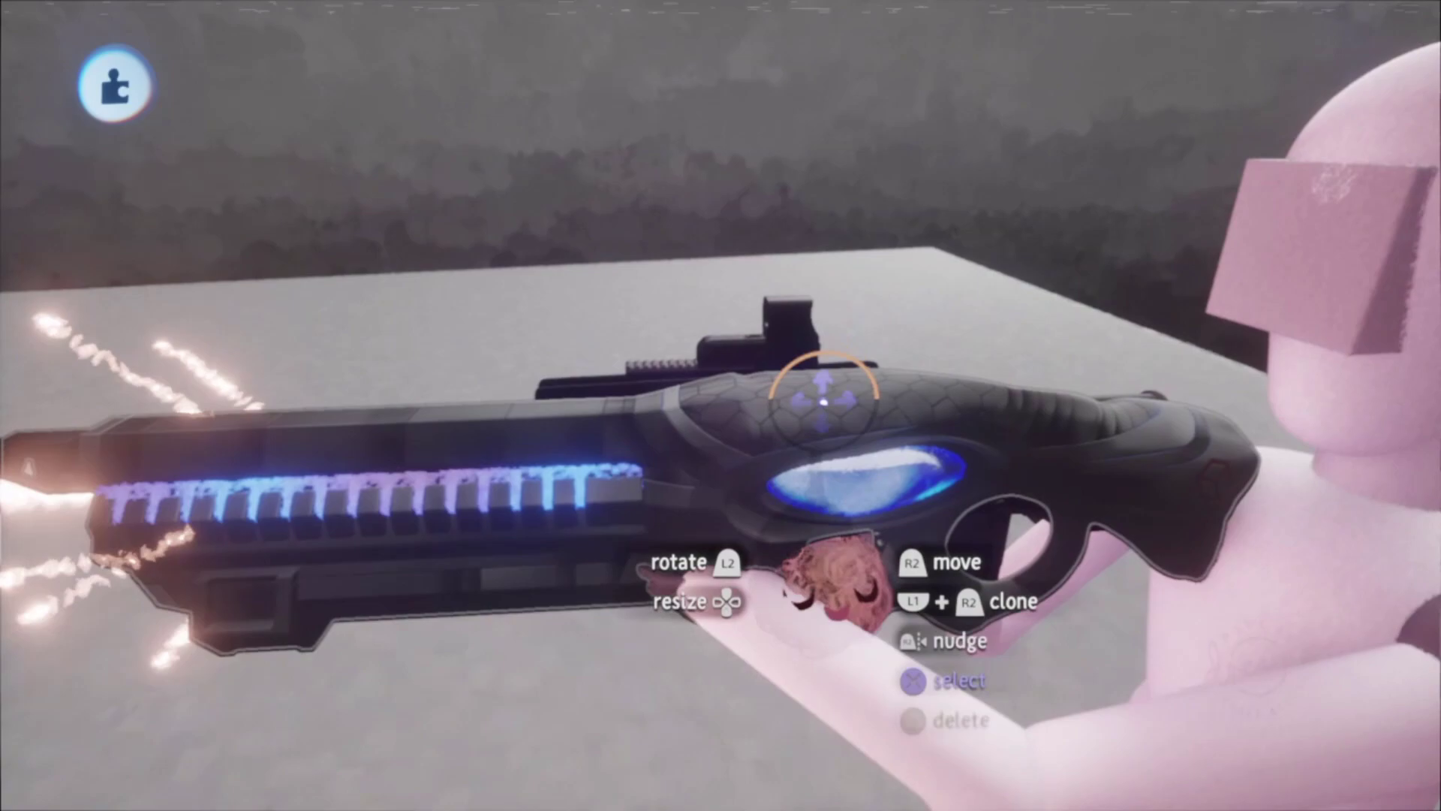
- Fine-tune the pulse rifle's position so its grip and barrel line up with the puppet's hands
{"action": "left_click_drag", "start_coordinate": [849, 589], "coordinate": [773, 582]}
{"action": "mouse_move", "coordinate": [764, 422]}
{"action": "left_mouse_down"}
{"action": "mouse_move", "coordinate": [767, 488]}
{"action": "mouse_move", "coordinate": [790, 456]}
{"action": "mouse_move", "coordinate": [785, 412]}
{"action": "mouse_move", "coordinate": [763, 409]}
{"action": "left_mouse_up"}
{"action": "middle_click_drag", "start_coordinate": [732, 328], "coordinate": [712, 358]}
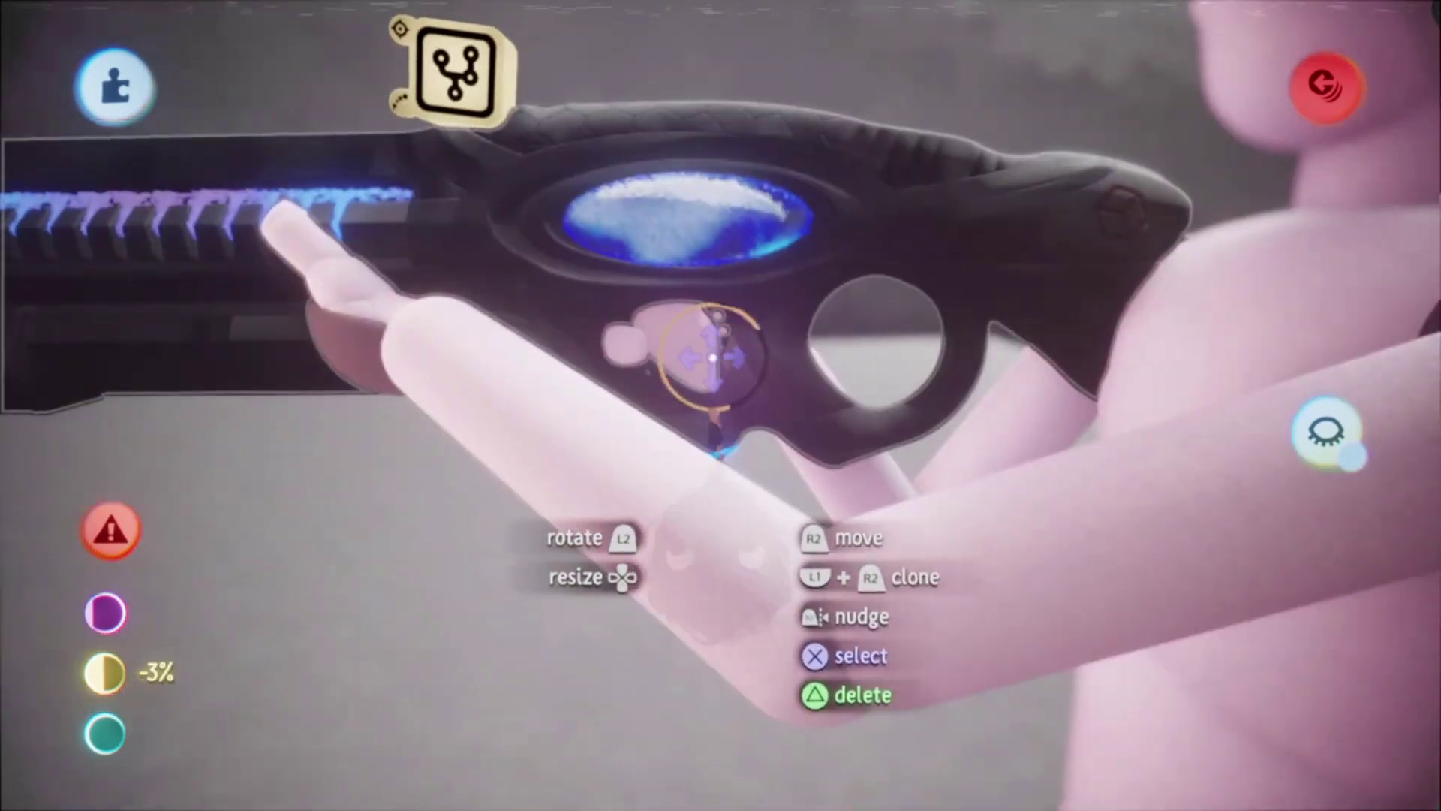
{"action": "left_click_drag", "start_coordinate": [726, 285], "coordinate": [679, 305]}
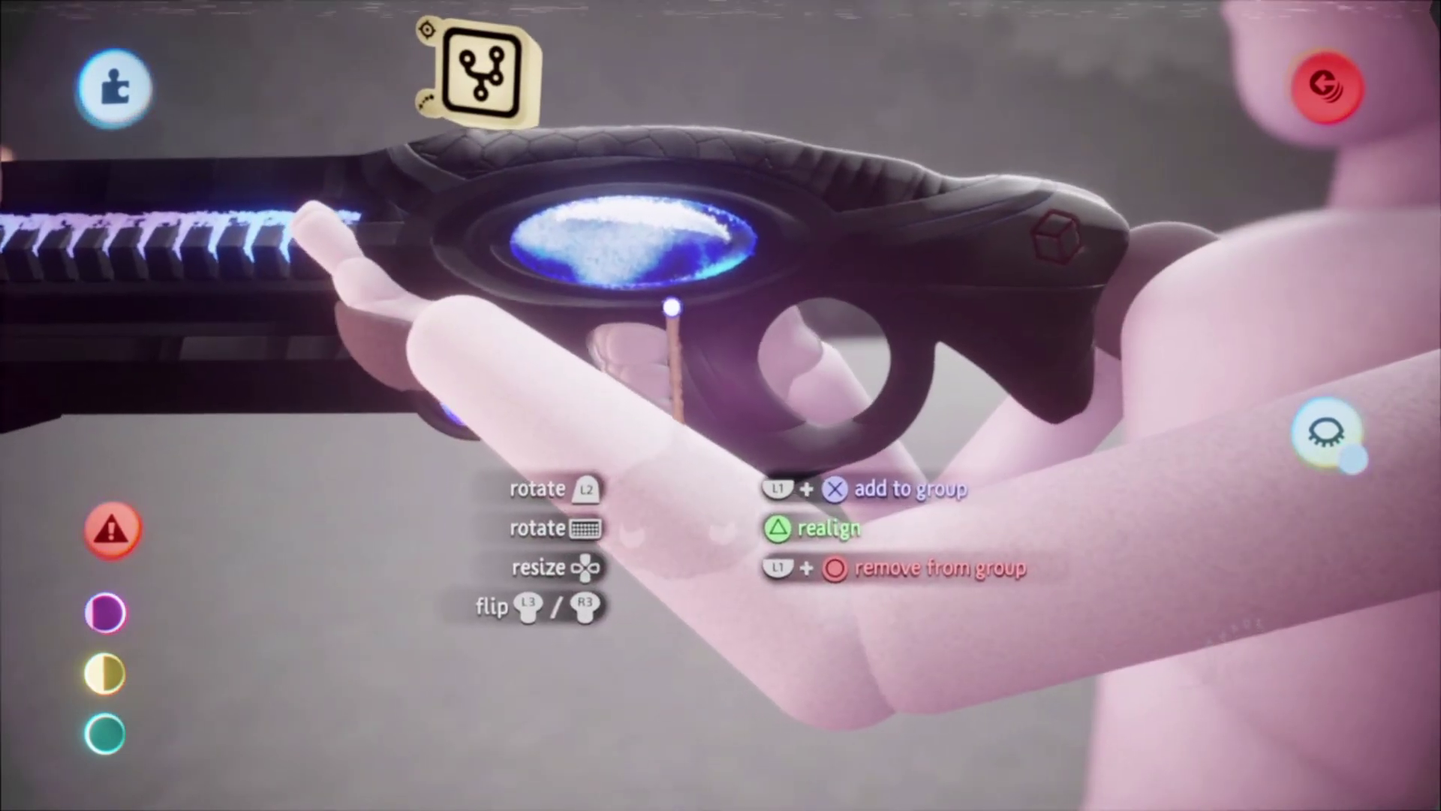
{"action": "mouse_move", "coordinate": [675, 394]}
{"action": "middle_mouse_down"}
{"action": "mouse_move", "coordinate": [691, 402]}
{"action": "mouse_move", "coordinate": [762, 373]}
{"action": "middle_mouse_up"}
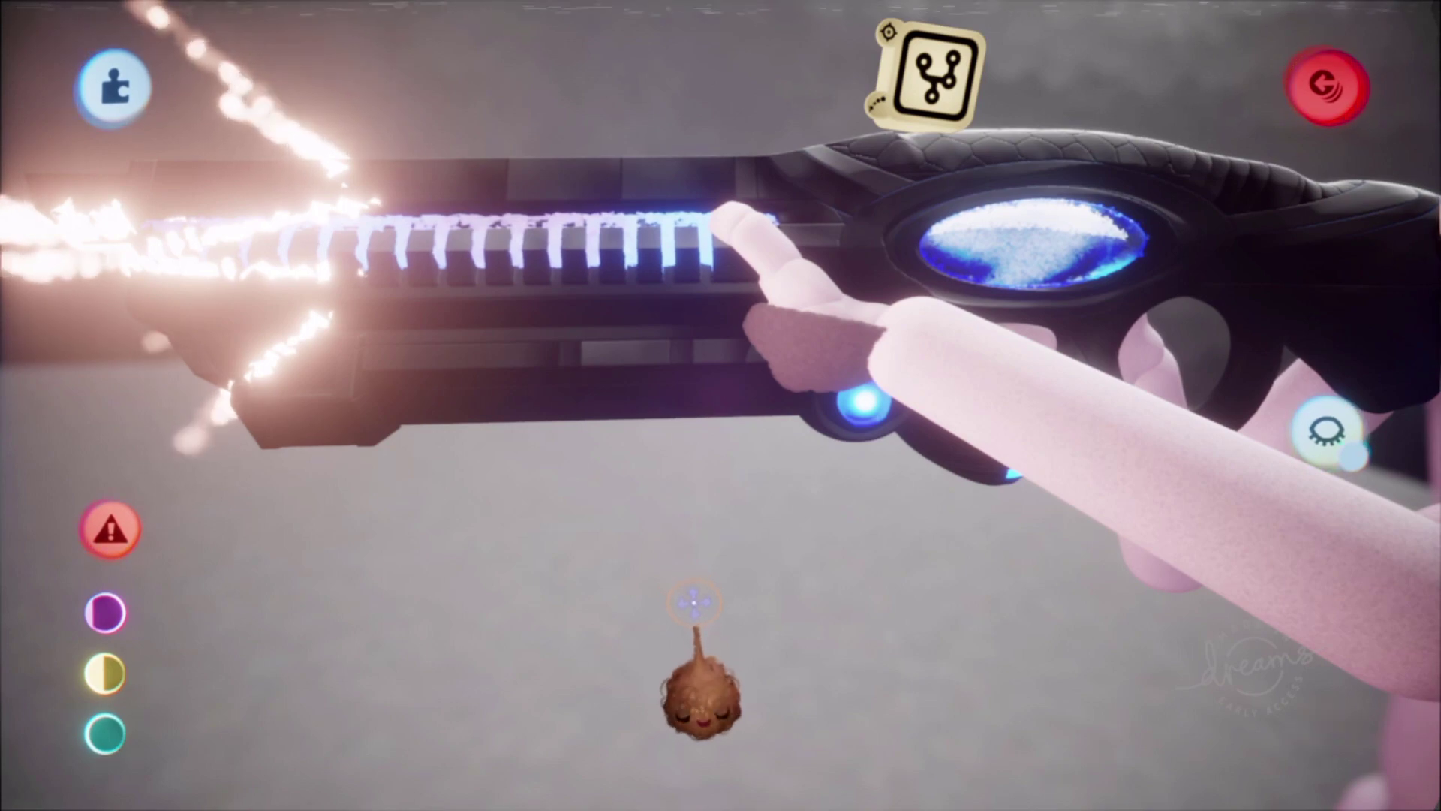
- Playtest the scene with the pulse rifle in the puppet's hands and return to editing
{"action": "key", "text": "Escape"}
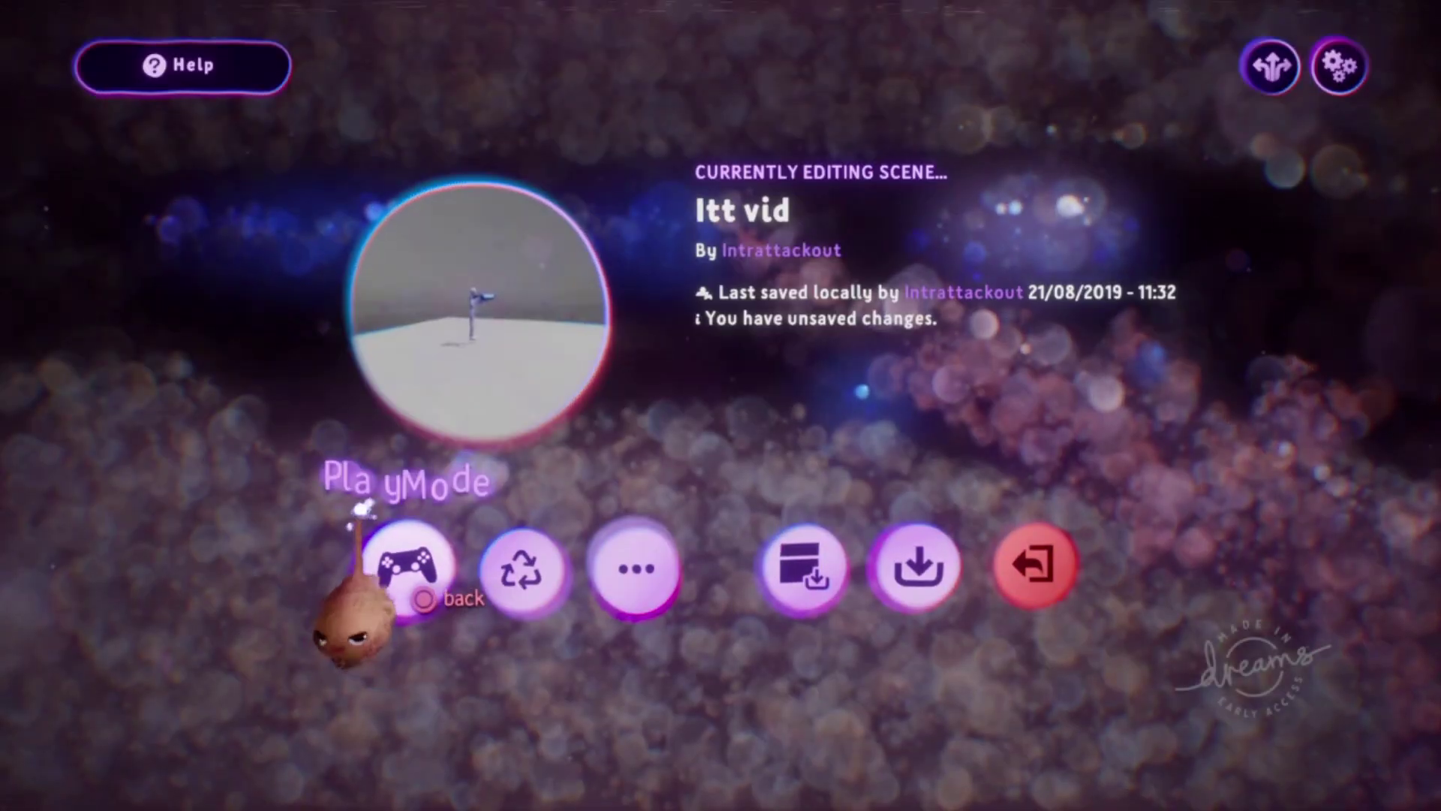
{"action": "left_click", "coordinate": [402, 567]}
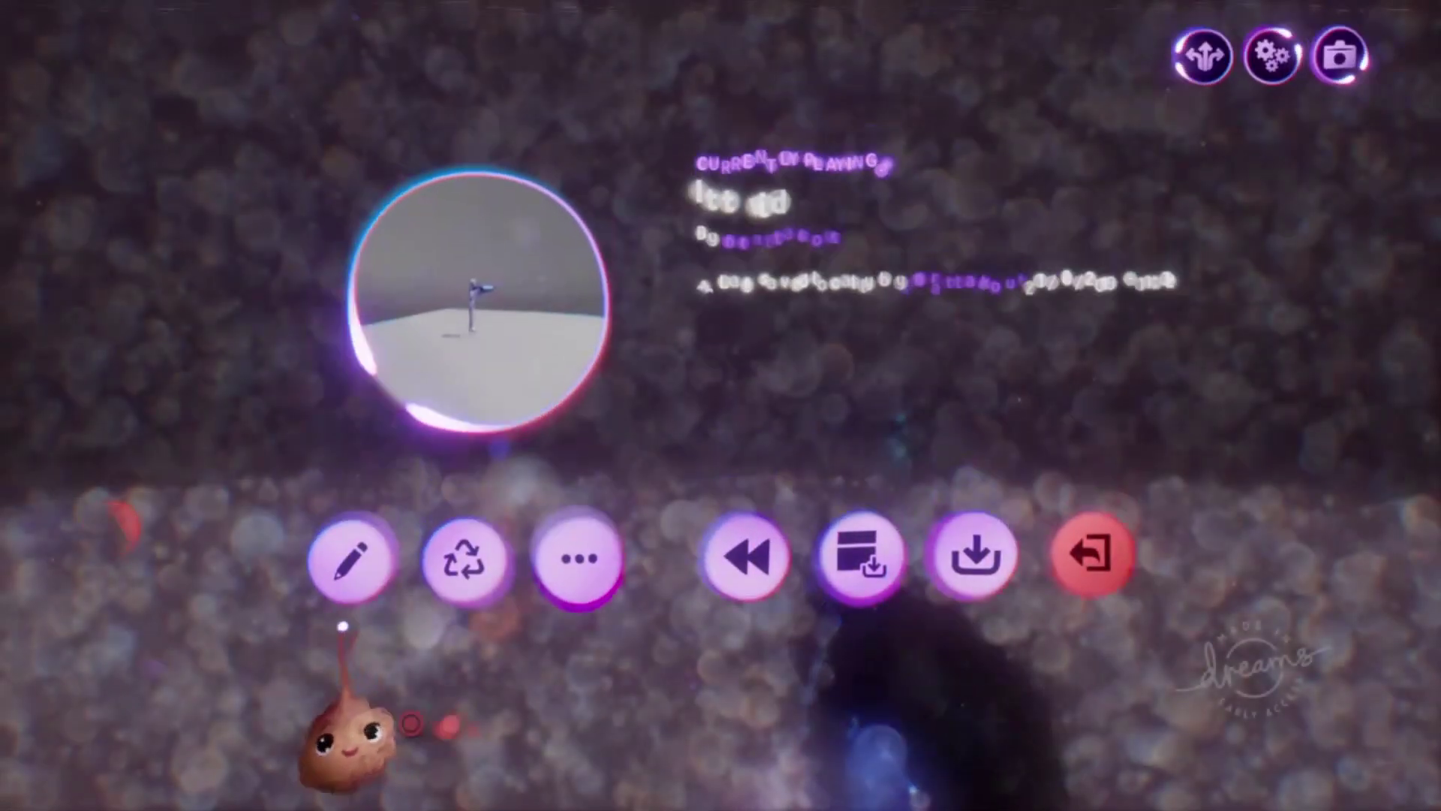
{"action": "left_click", "coordinate": [349, 560]}
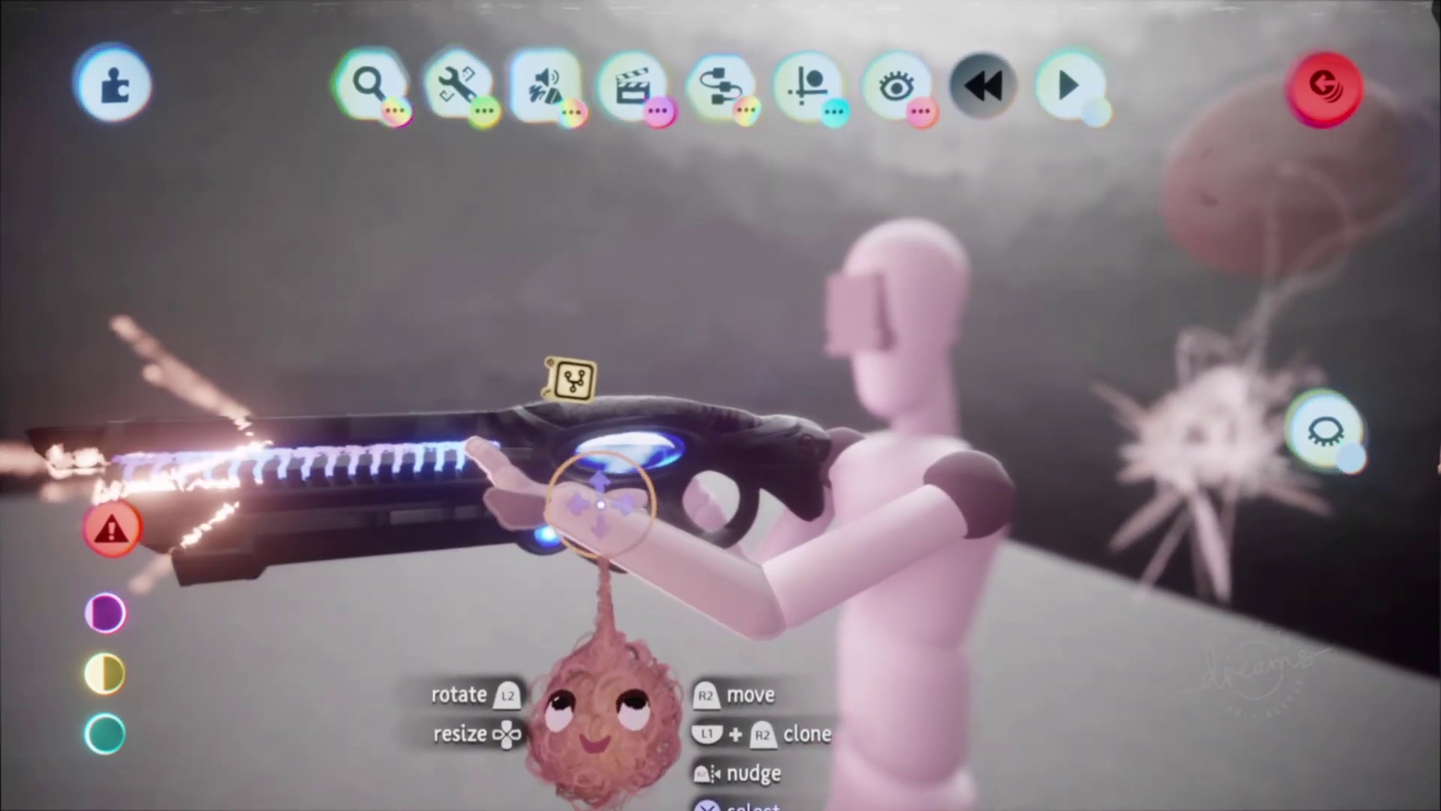
- Reposition the puppet's trigger hand at the pulse rifle's grip
{"action": "scroll", "coordinate": [601, 504], "scroll_direction": "up", "scroll_amount": 5}
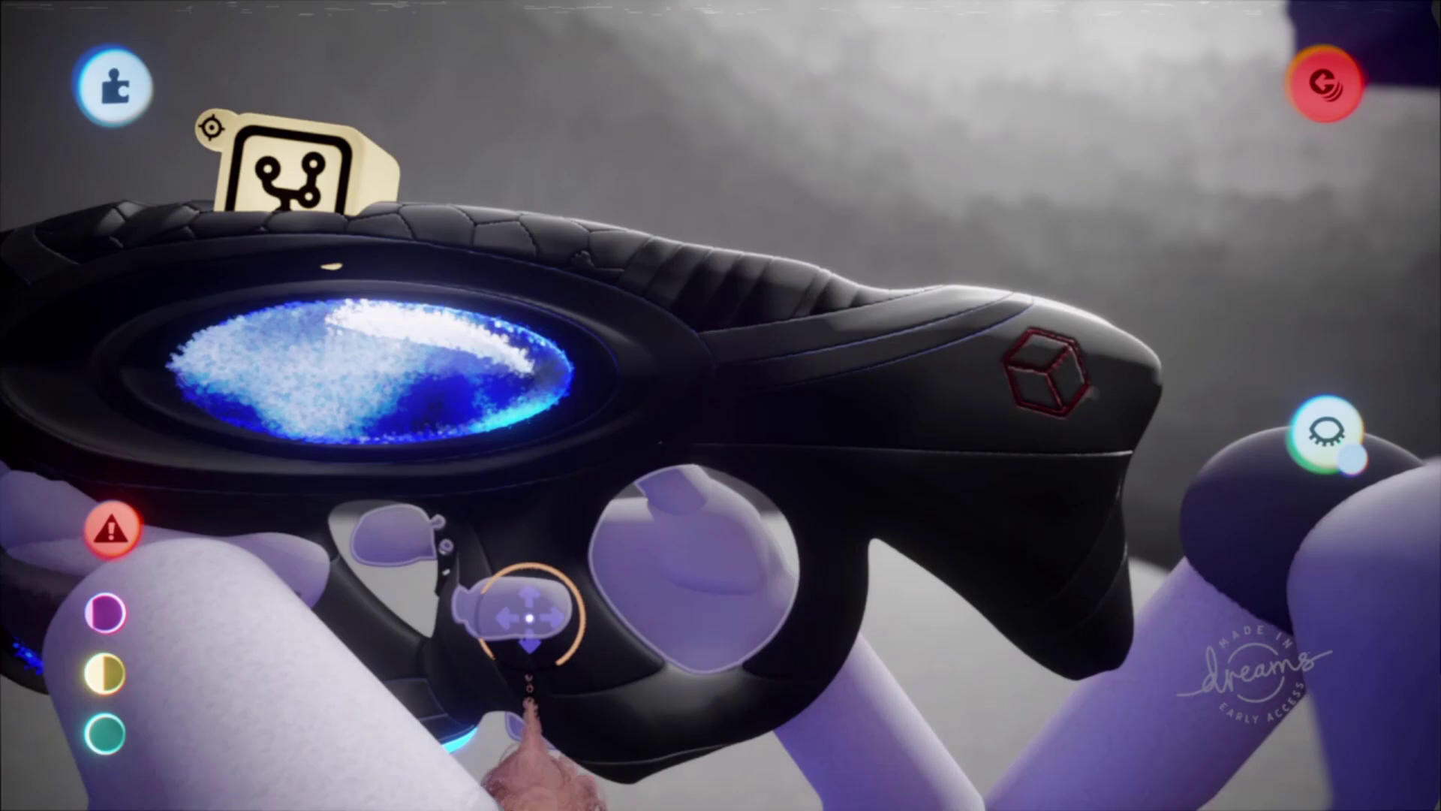
{"action": "middle_click_drag", "start_coordinate": [529, 618], "coordinate": [602, 659]}
{"action": "left_click_drag", "start_coordinate": [601, 660], "coordinate": [561, 535]}
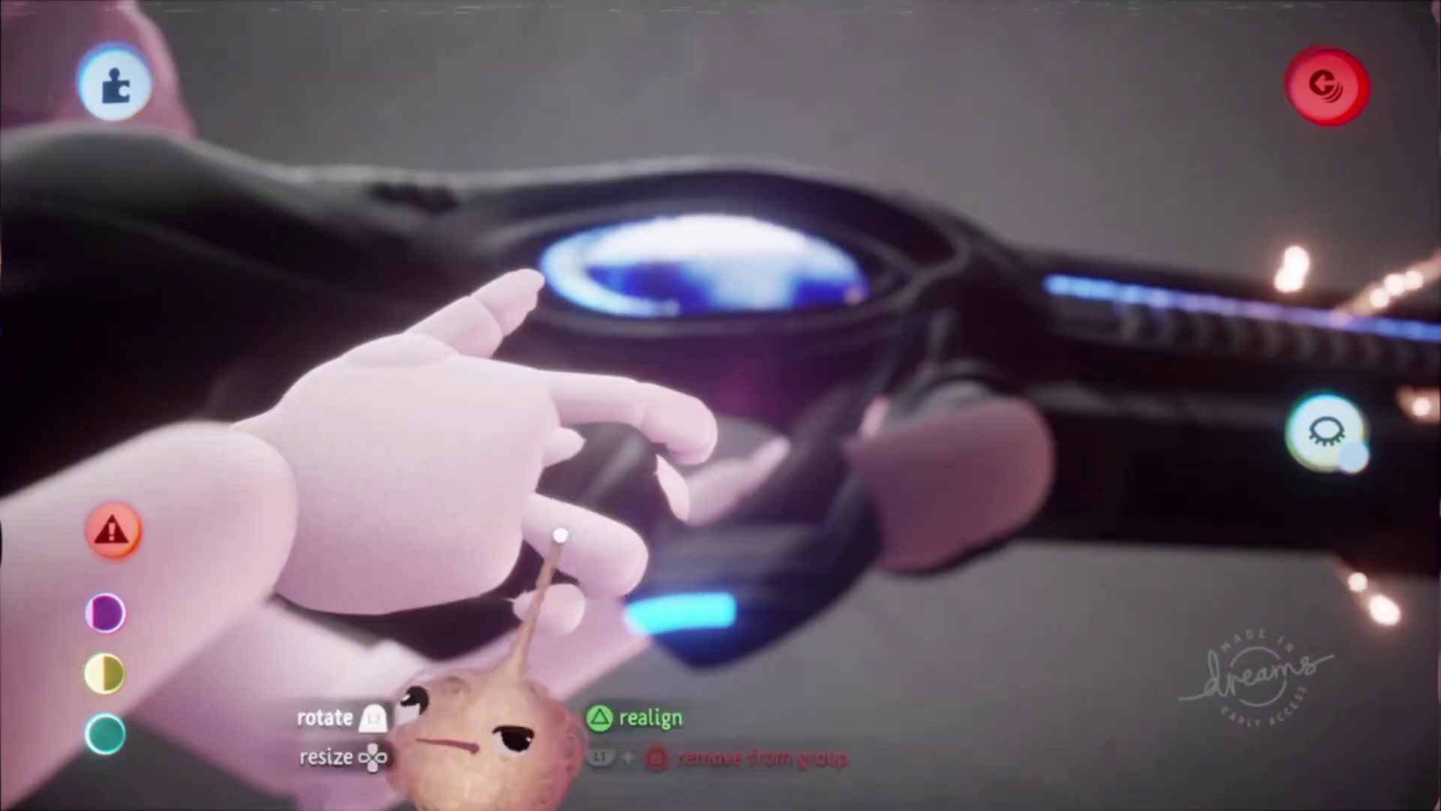
{"action": "middle_click_drag", "start_coordinate": [561, 535], "coordinate": [628, 503]}
{"action": "left_click", "coordinate": [629, 503]}
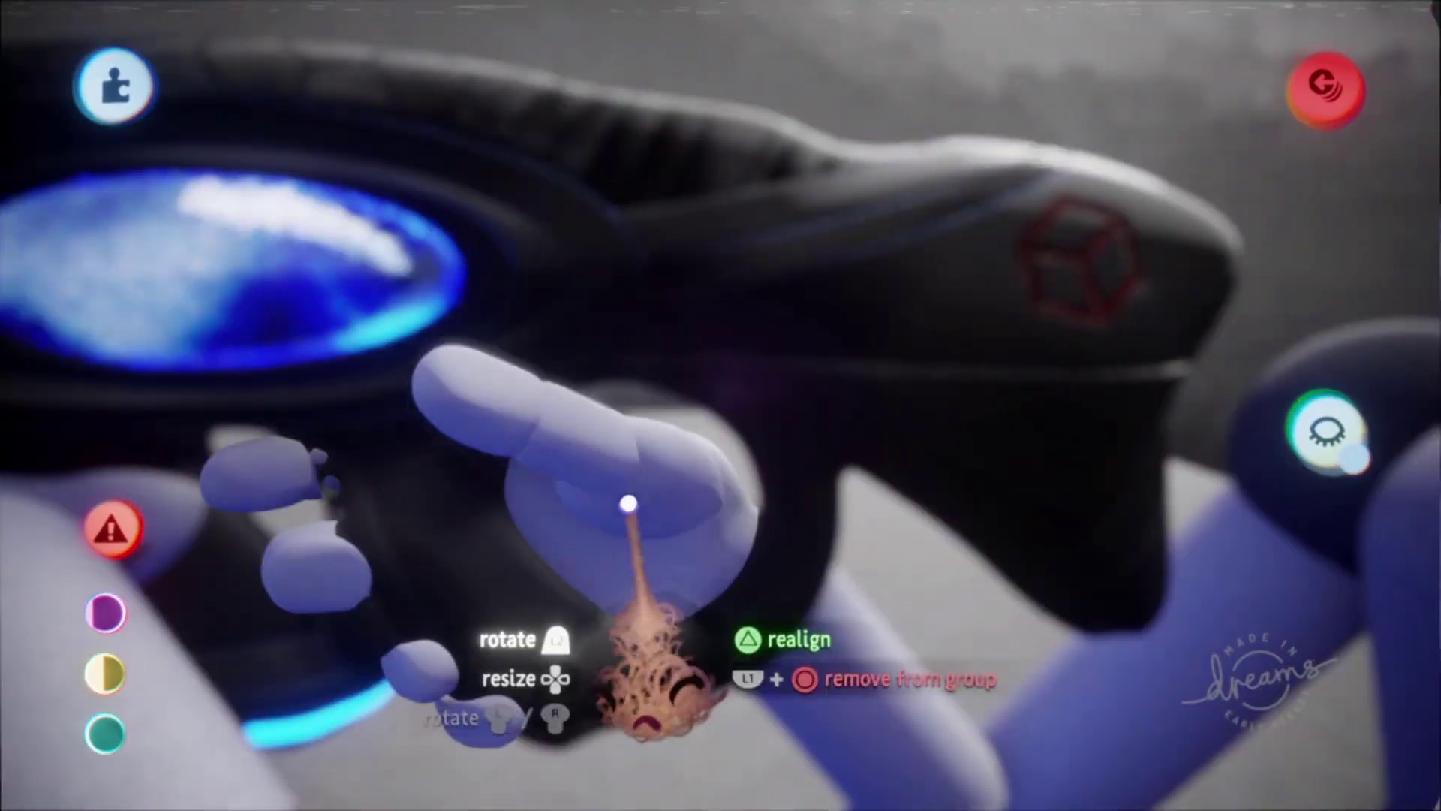
- Adjust the puppet's supporting hand so it sits beneath the pulse rifle's body
{"action": "middle_click_drag", "start_coordinate": [468, 476], "coordinate": [383, 578]}
{"action": "left_click_drag", "start_coordinate": [382, 579], "coordinate": [521, 537]}
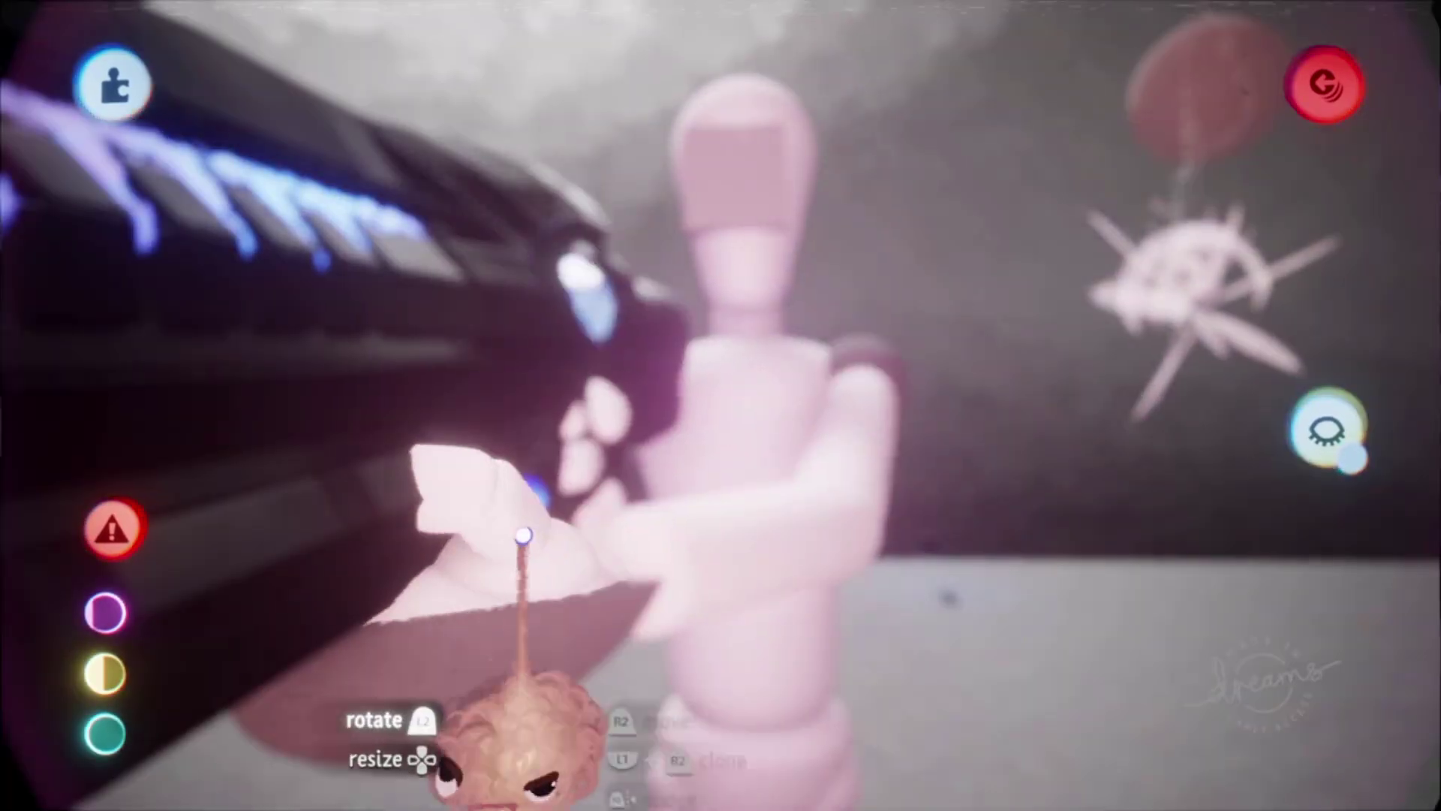
{"action": "middle_click_drag", "start_coordinate": [520, 537], "coordinate": [781, 533]}
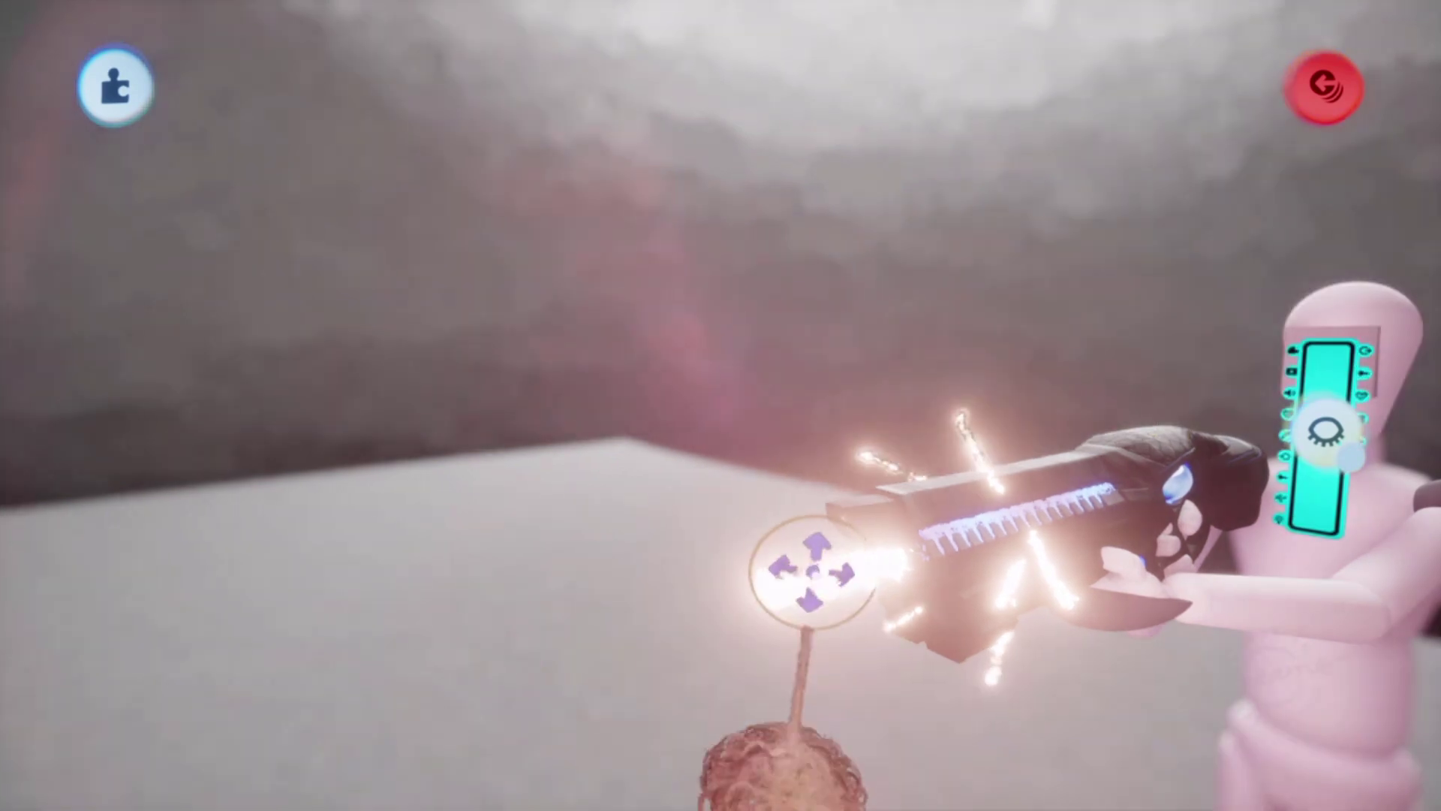
- Position the muzzle flash in front of the barrel and set its Hue Cycle to 146°
{"action": "left_click_drag", "start_coordinate": [811, 572], "coordinate": [743, 529]}
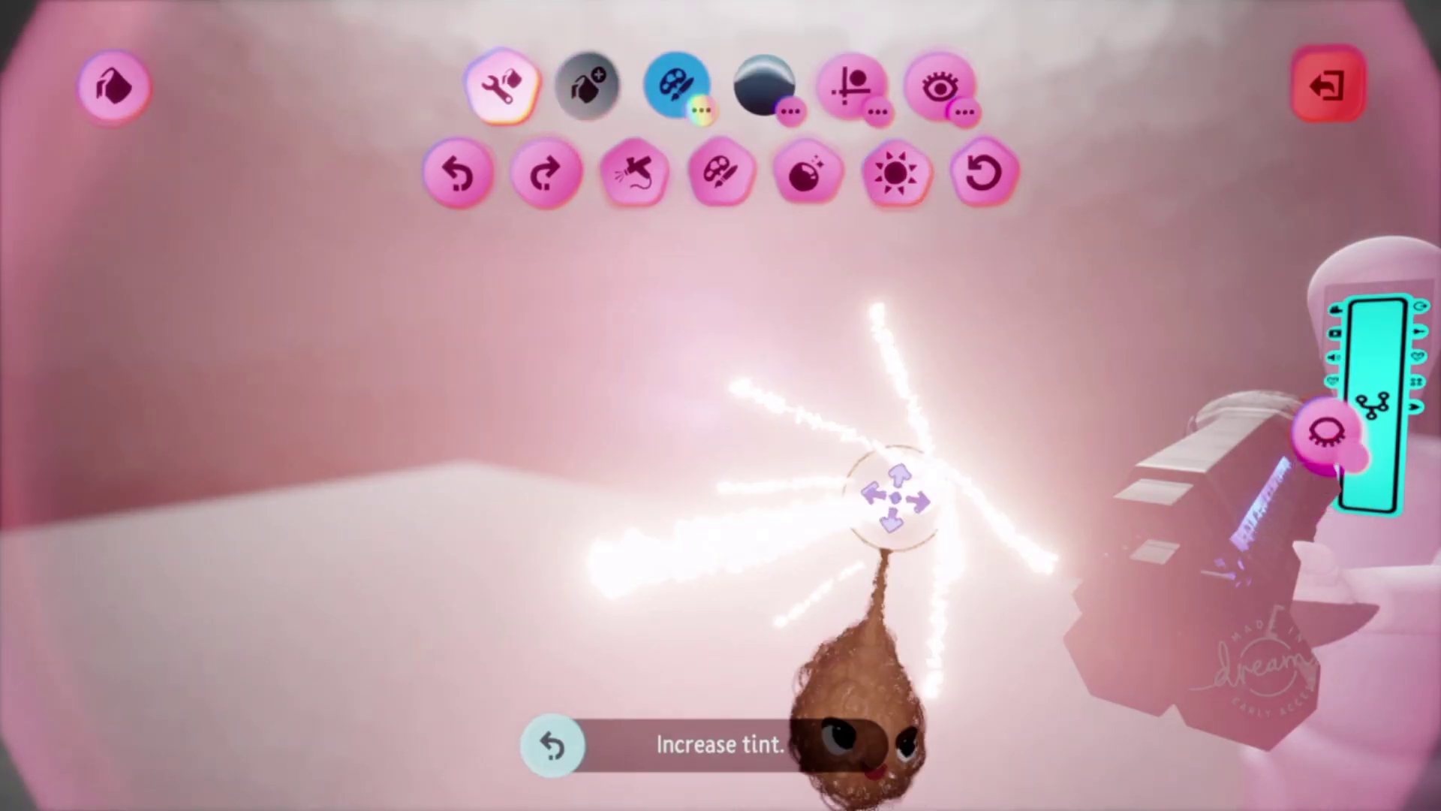
{"action": "left_click", "coordinate": [895, 496]}
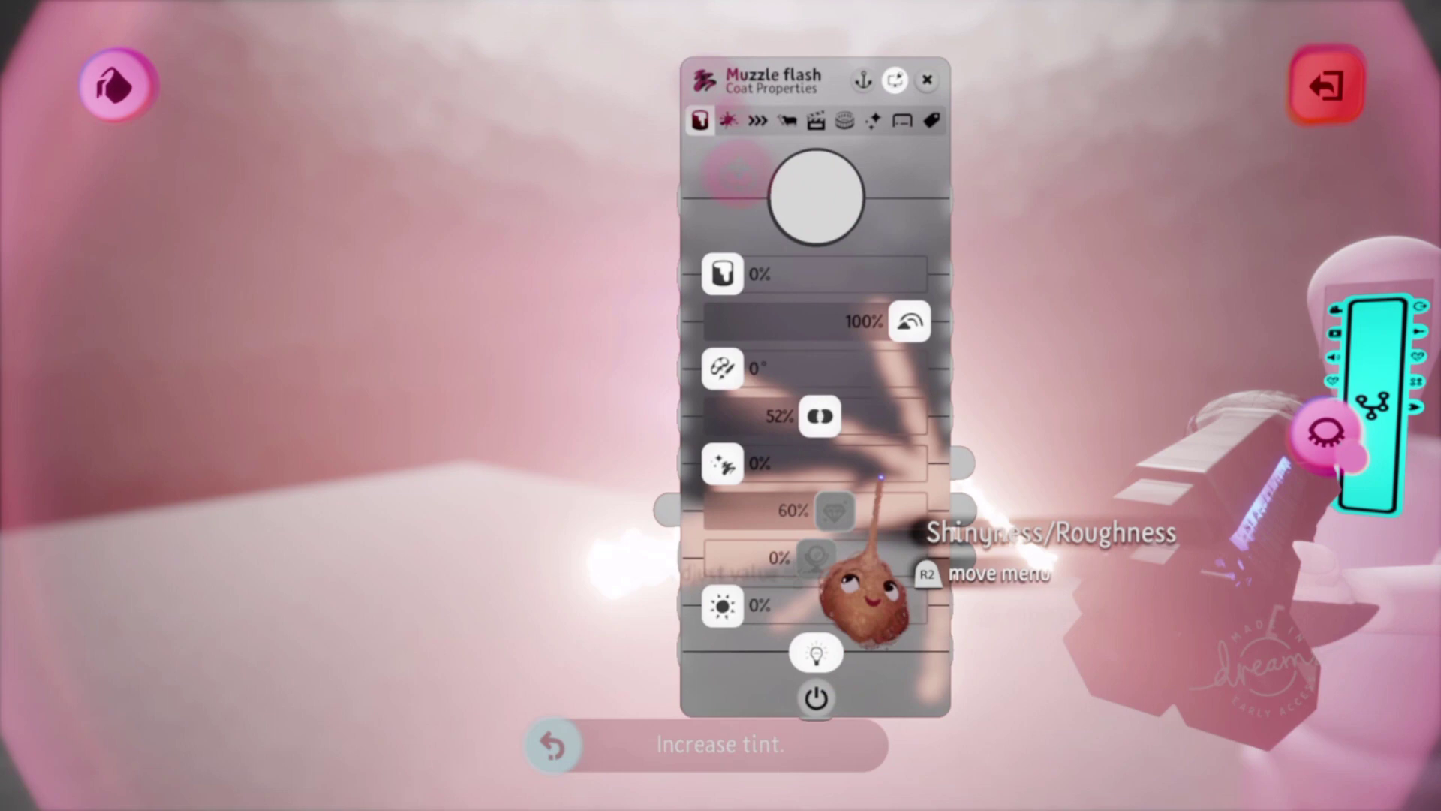
{"action": "left_click_drag", "start_coordinate": [489, 452], "coordinate": [420, 451]}
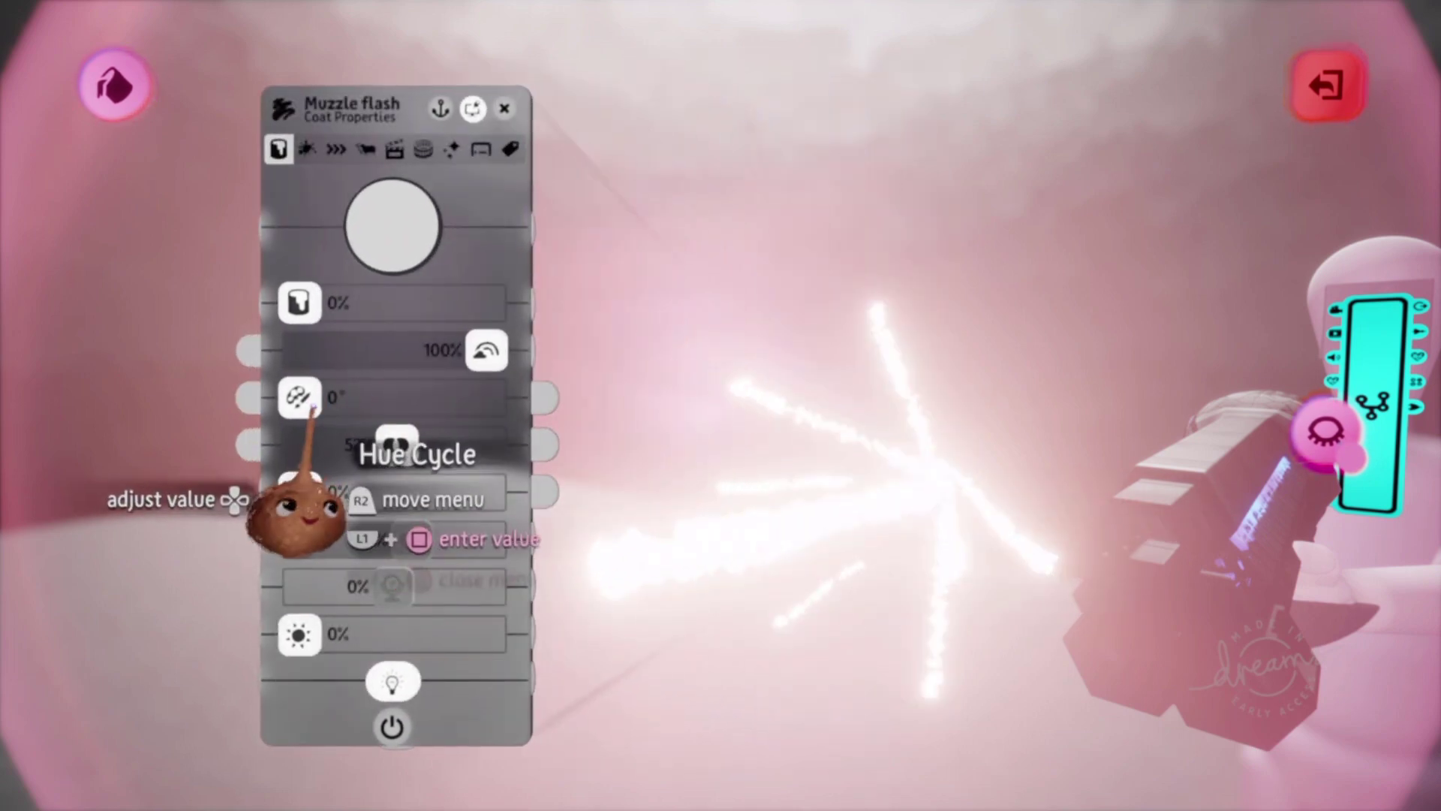
{"action": "left_click_drag", "start_coordinate": [303, 403], "coordinate": [341, 402]}
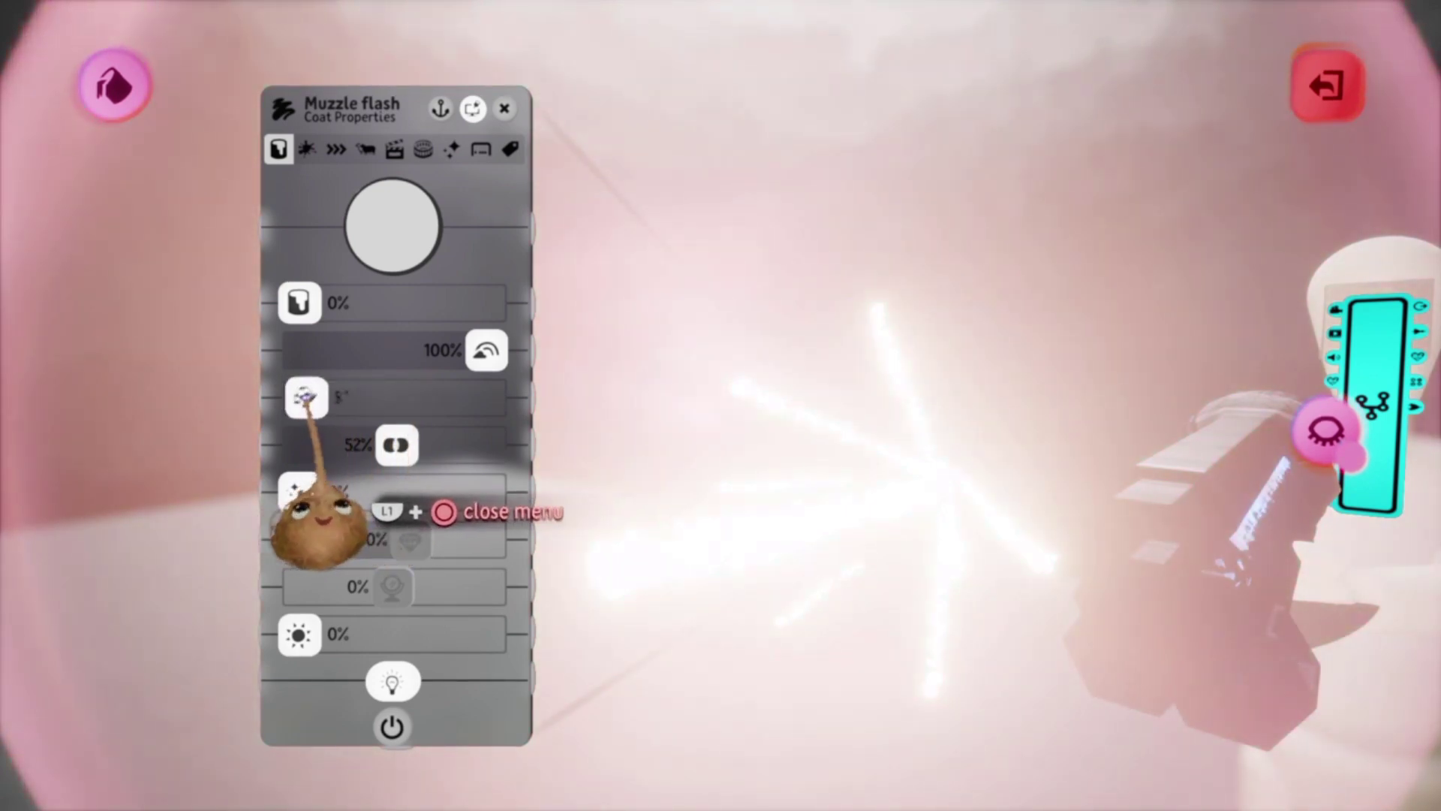
{"action": "left_click_drag", "start_coordinate": [306, 396], "coordinate": [437, 397]}
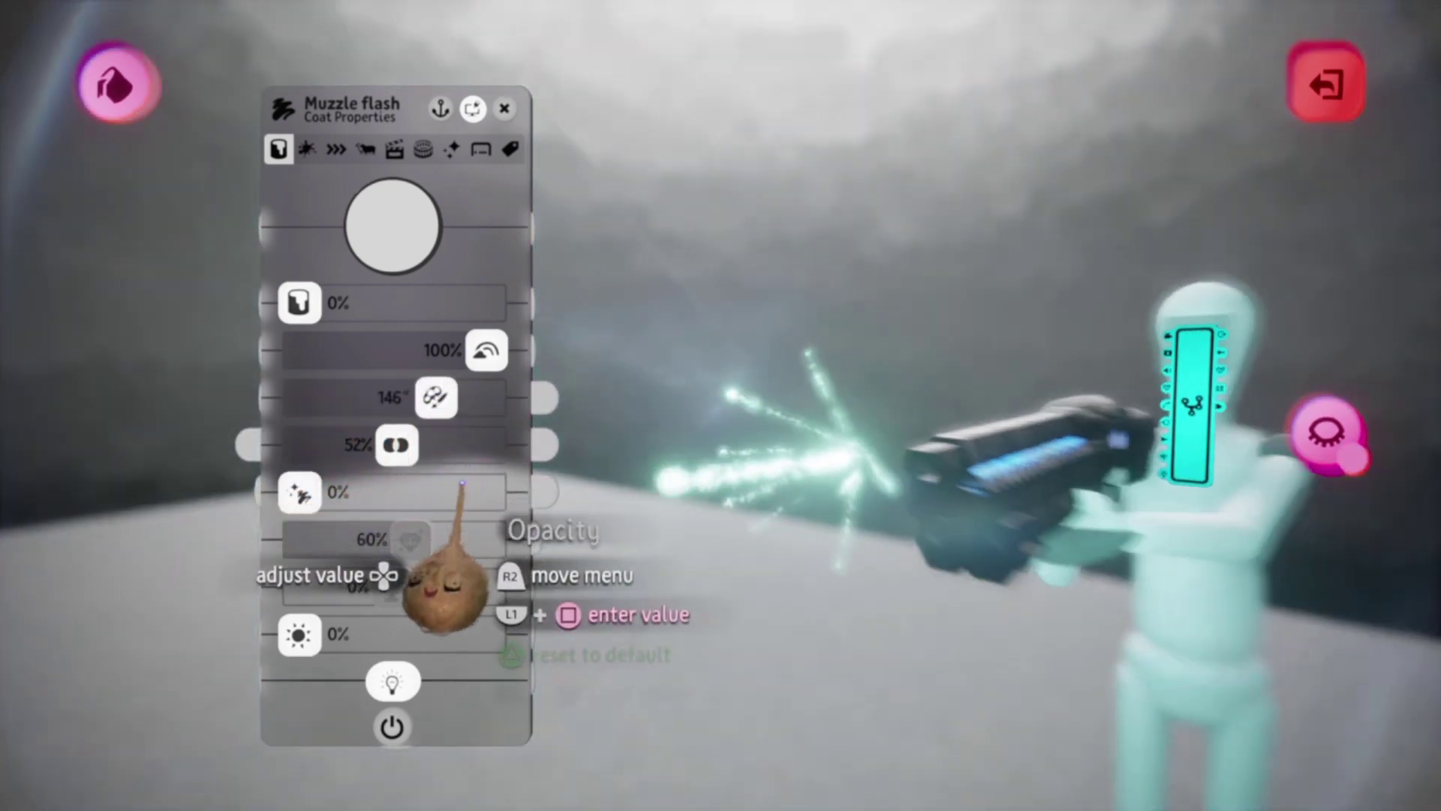
{"action": "key", "text": "Escape"}
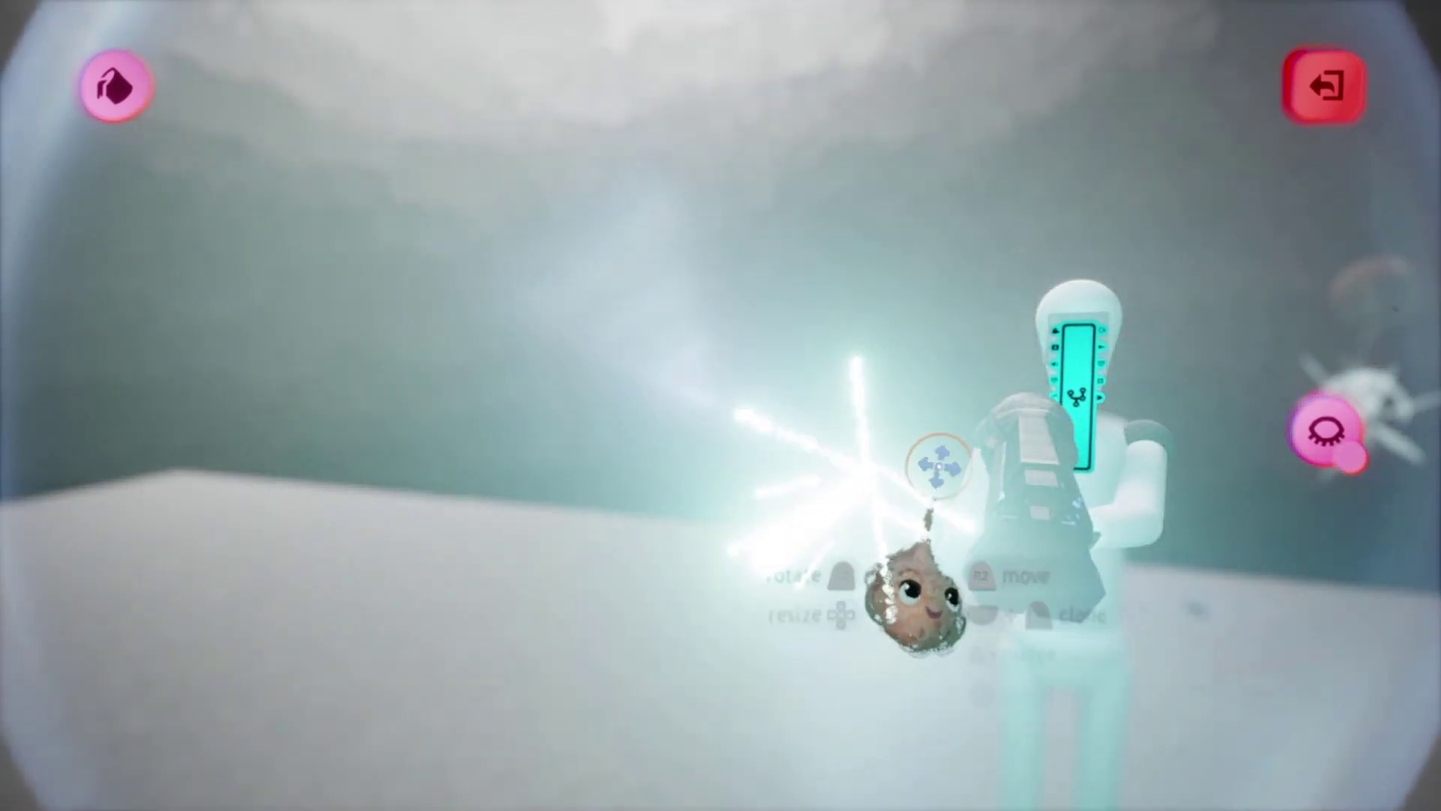
- Check the muzzle flash emitter's properties, and playtest firing the pulse rifle at the teal puppet
{"action": "middle_click_drag", "start_coordinate": [1029, 502], "coordinate": [863, 566]}
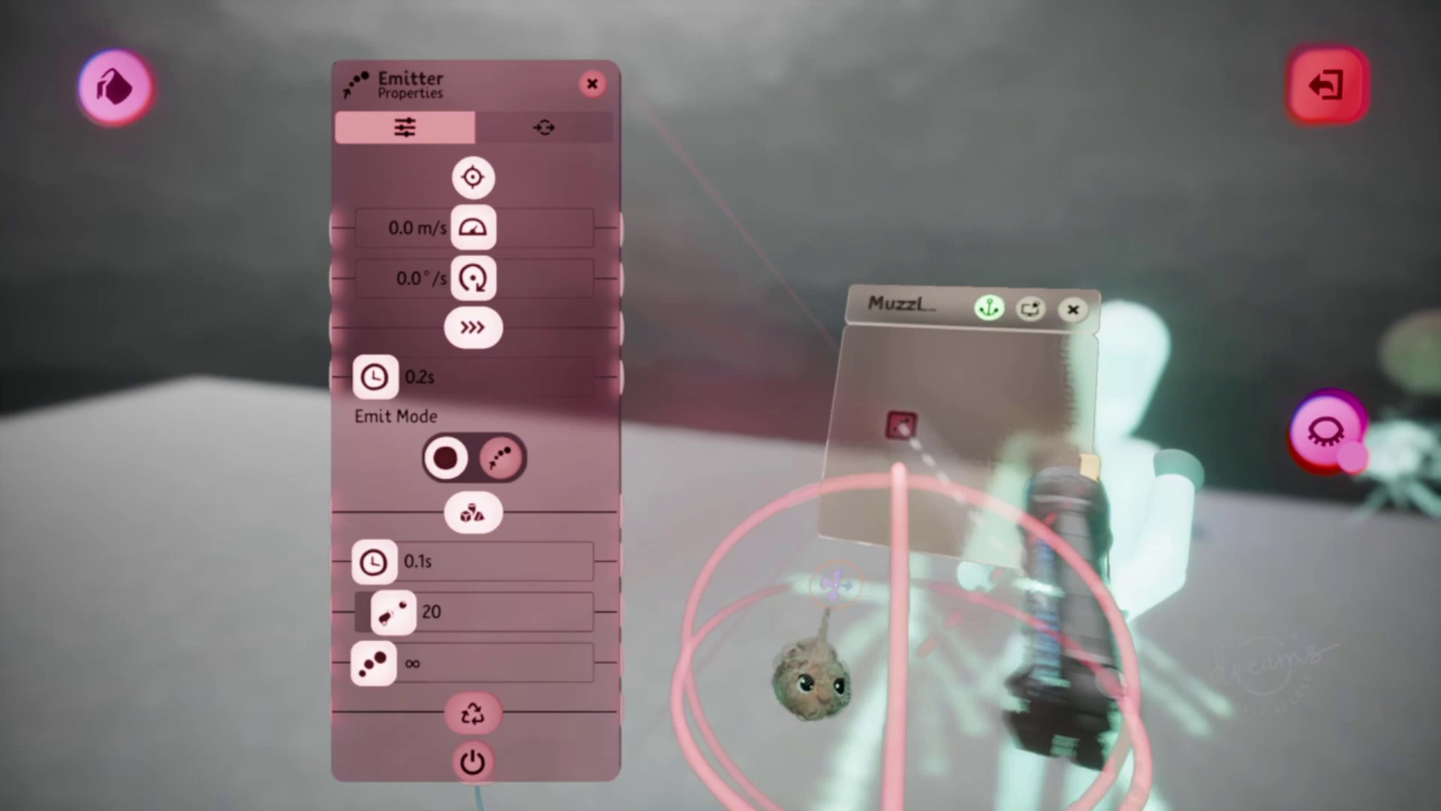
{"action": "middle_click_drag", "start_coordinate": [905, 525], "coordinate": [884, 550]}
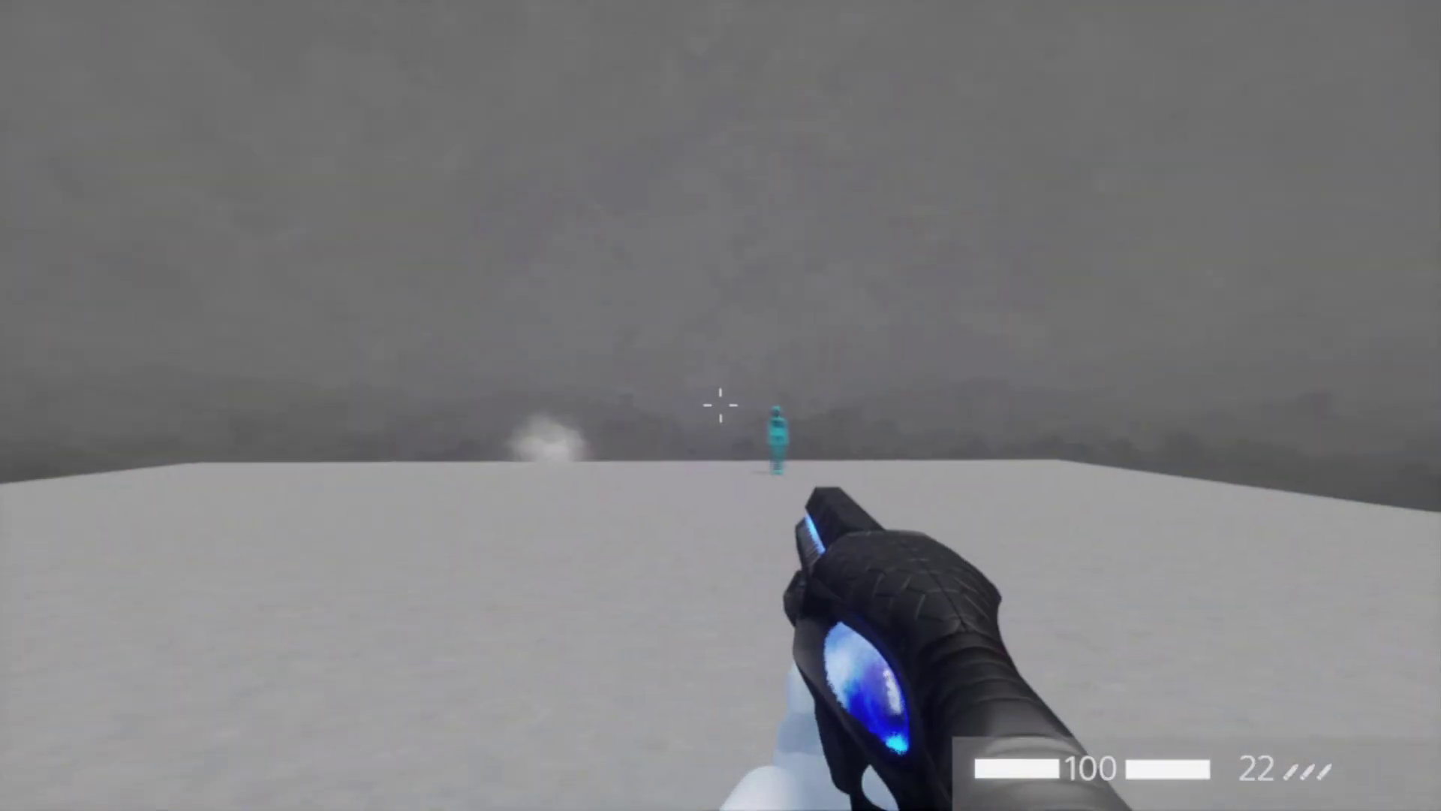
{"action": "left_click", "coordinate": [720, 406]}
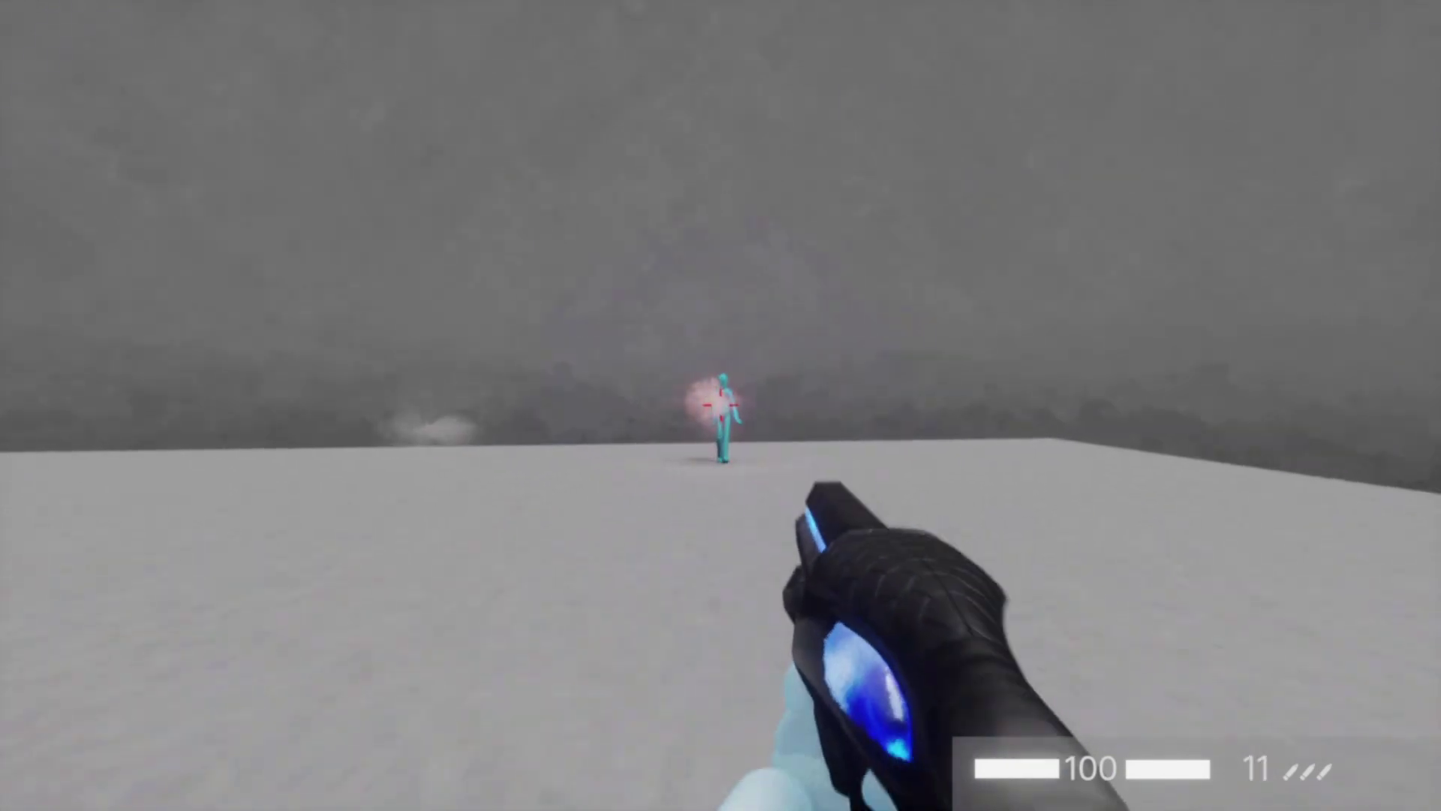
{"action": "key", "text": "Escape"}
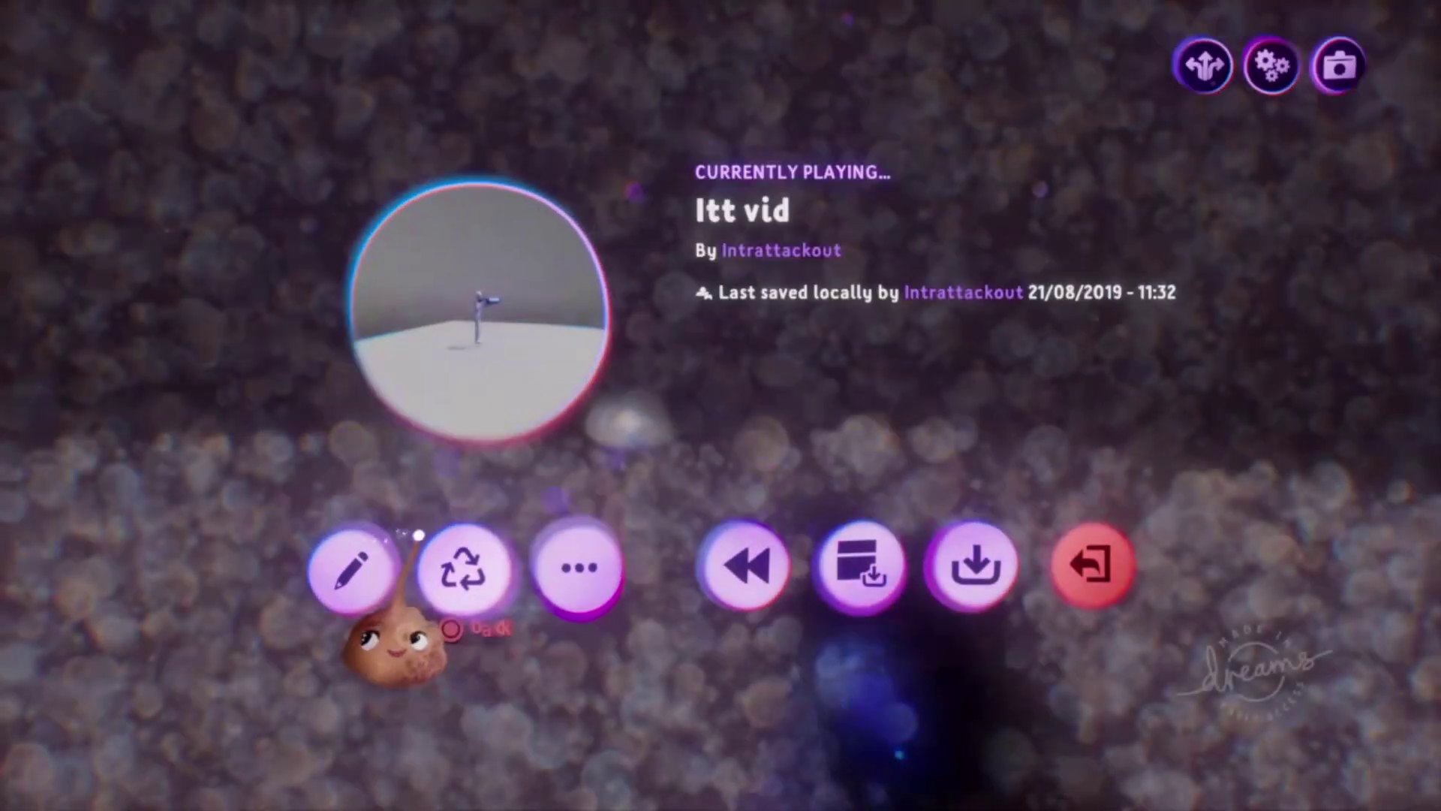
{"action": "left_click", "coordinate": [357, 562]}
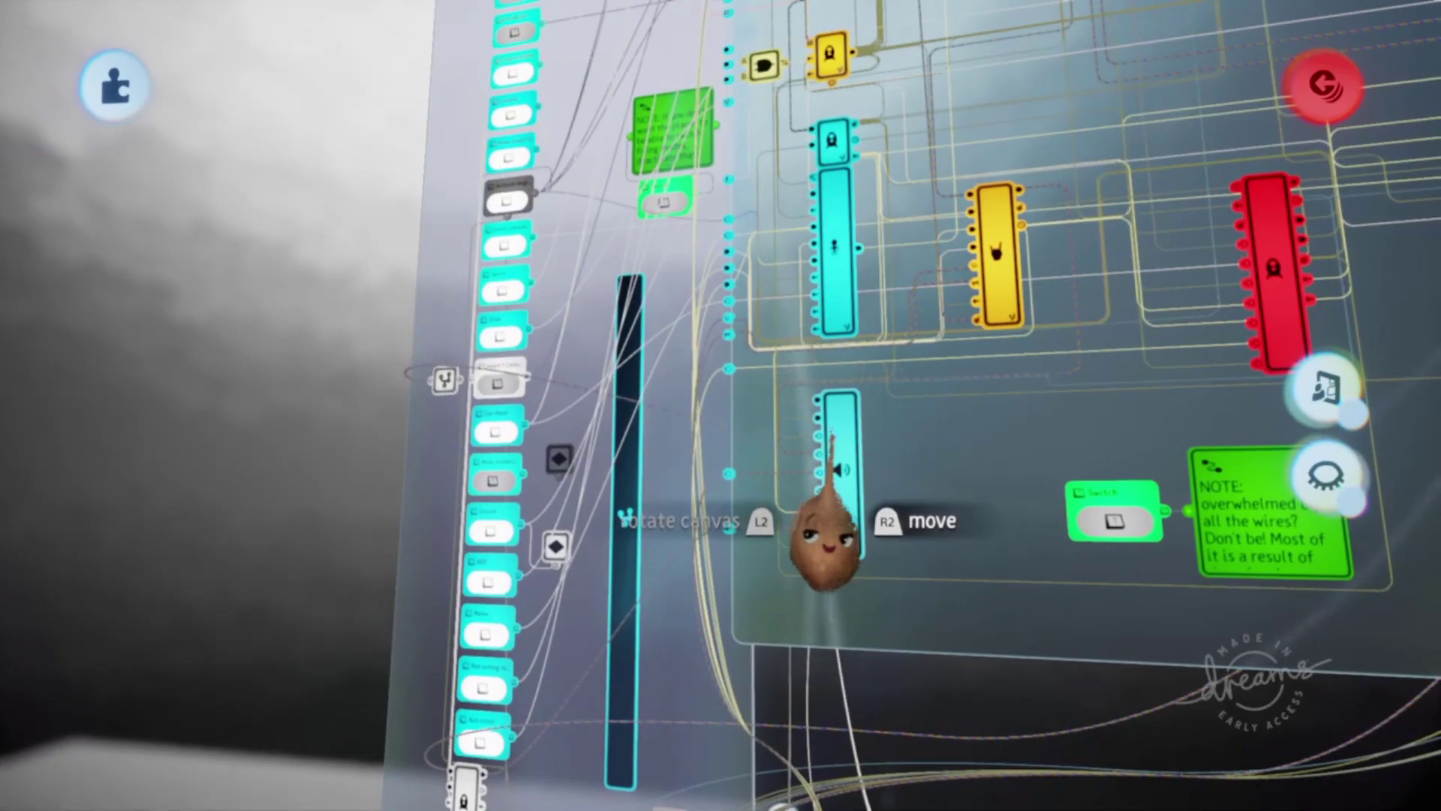
- Open the Shooting chip in the puppet's logic and inspect the Handgun sound's settings
{"action": "left_click", "coordinate": [834, 475]}
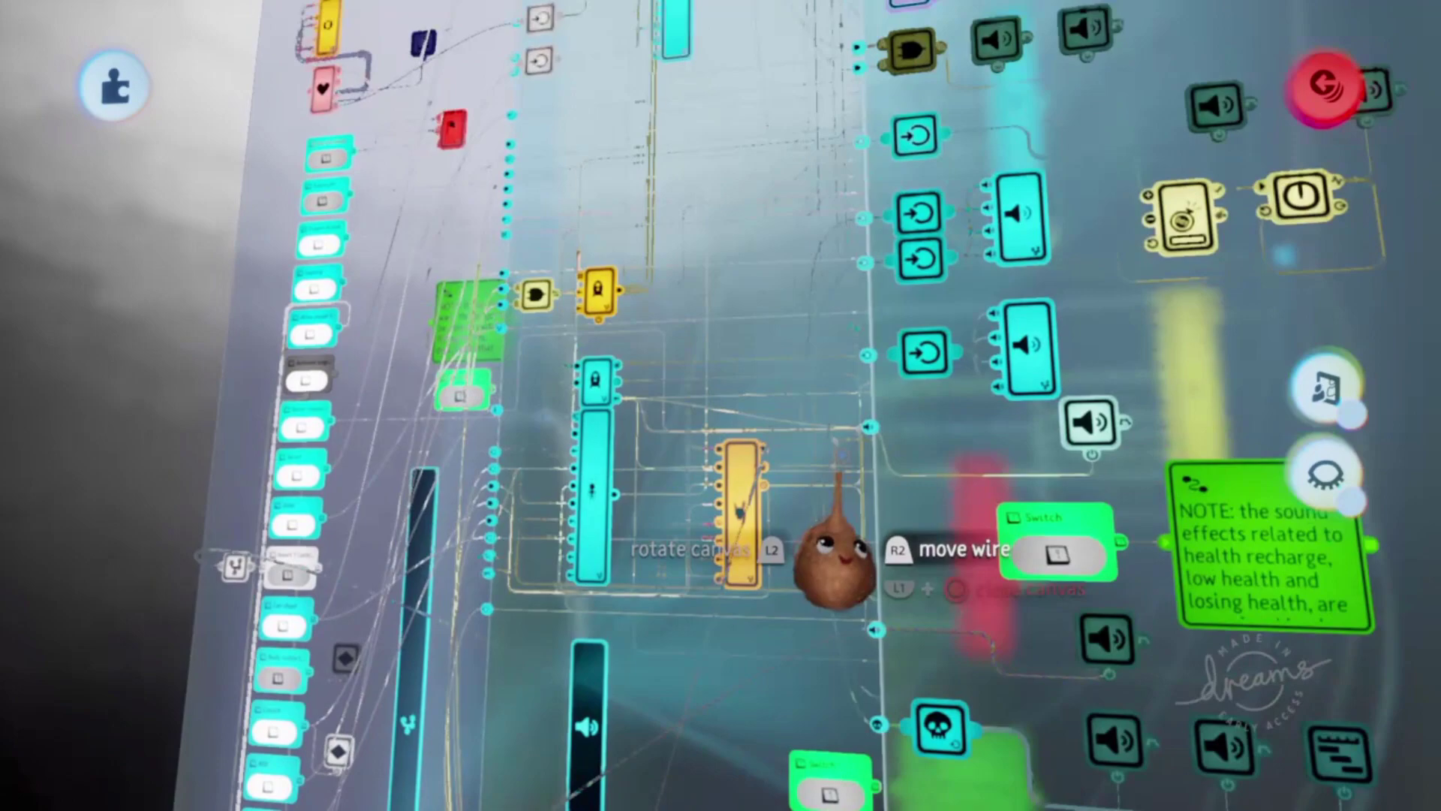
{"action": "scroll", "coordinate": [839, 451], "scroll_direction": "up", "scroll_amount": 5}
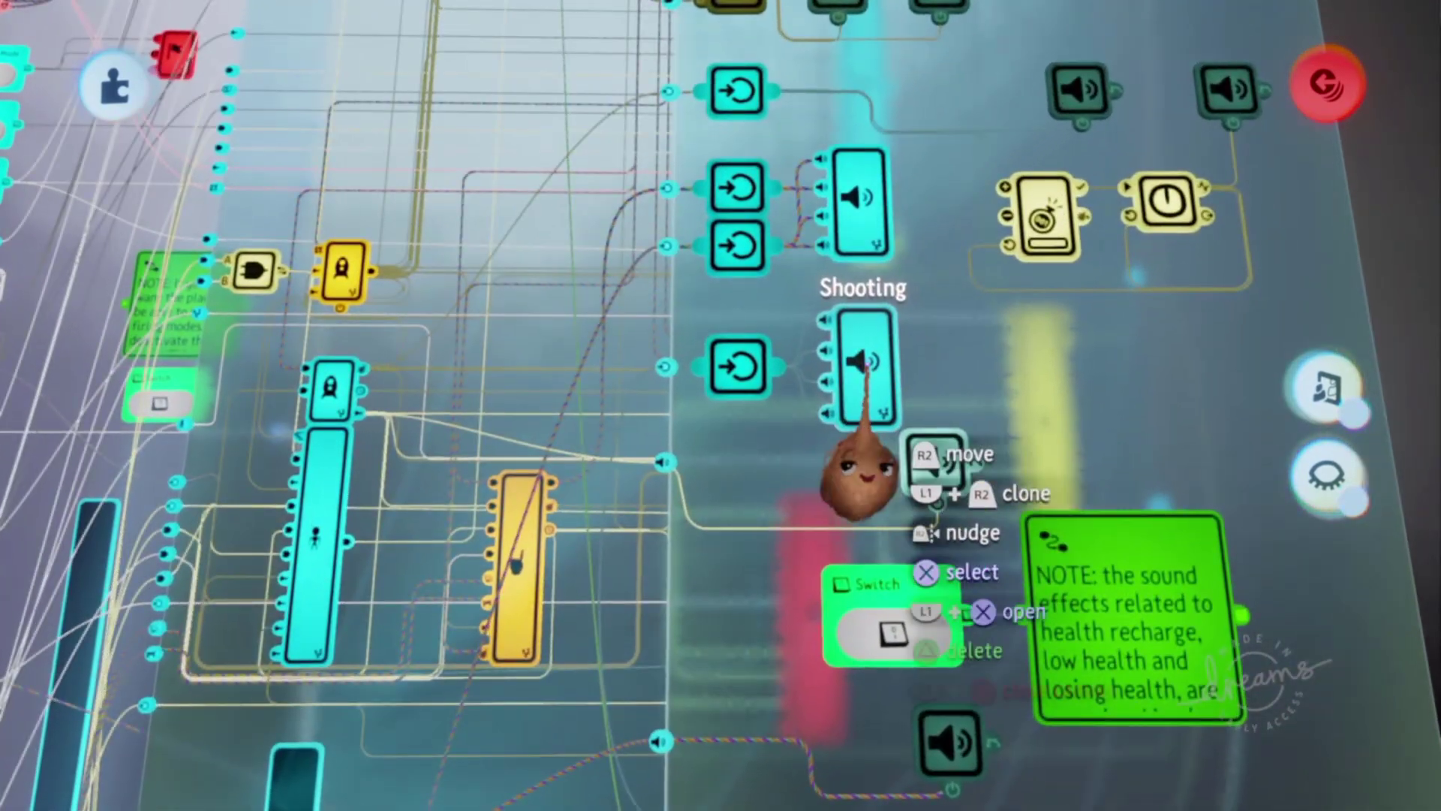
{"action": "left_click", "coordinate": [867, 366]}
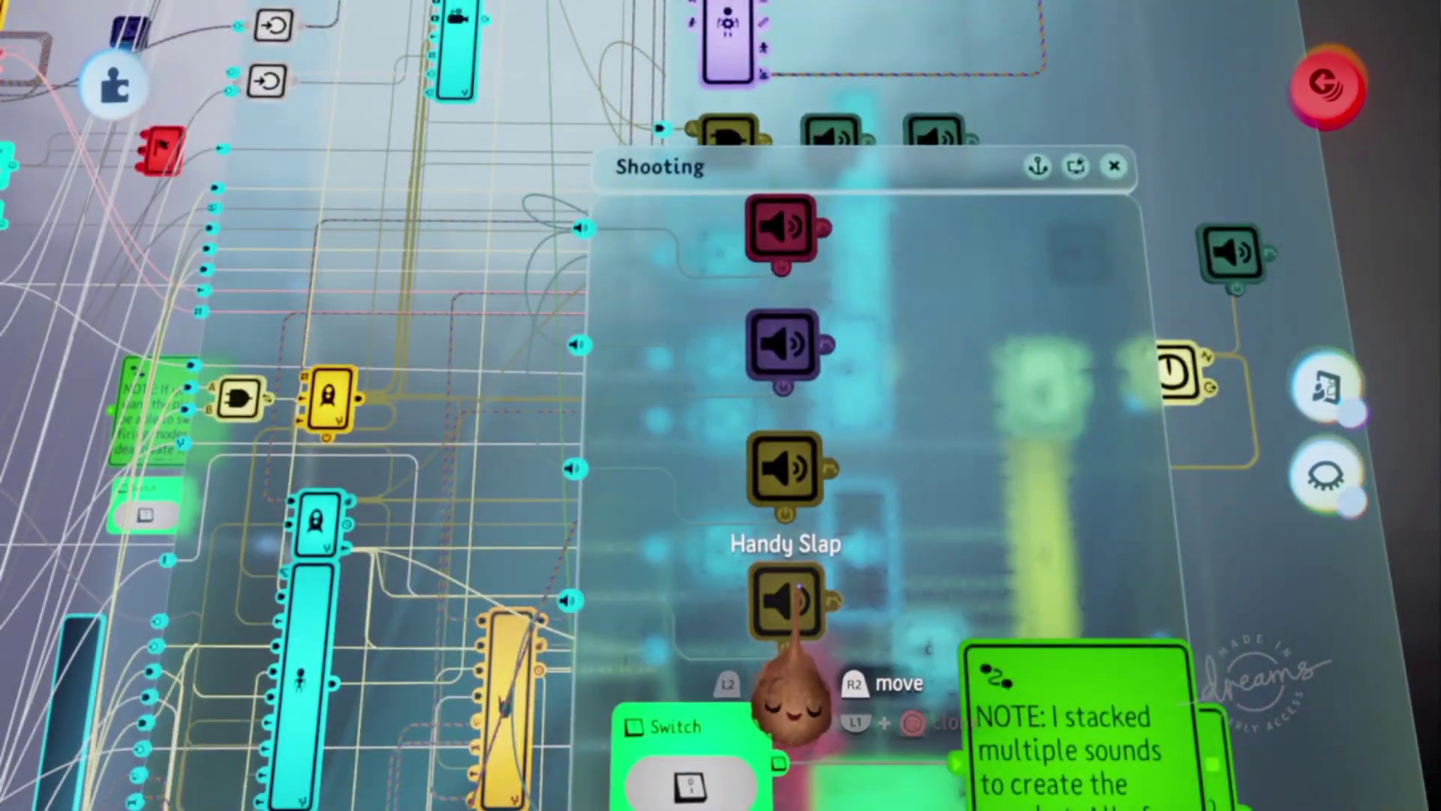
{"action": "left_click", "coordinate": [793, 219]}
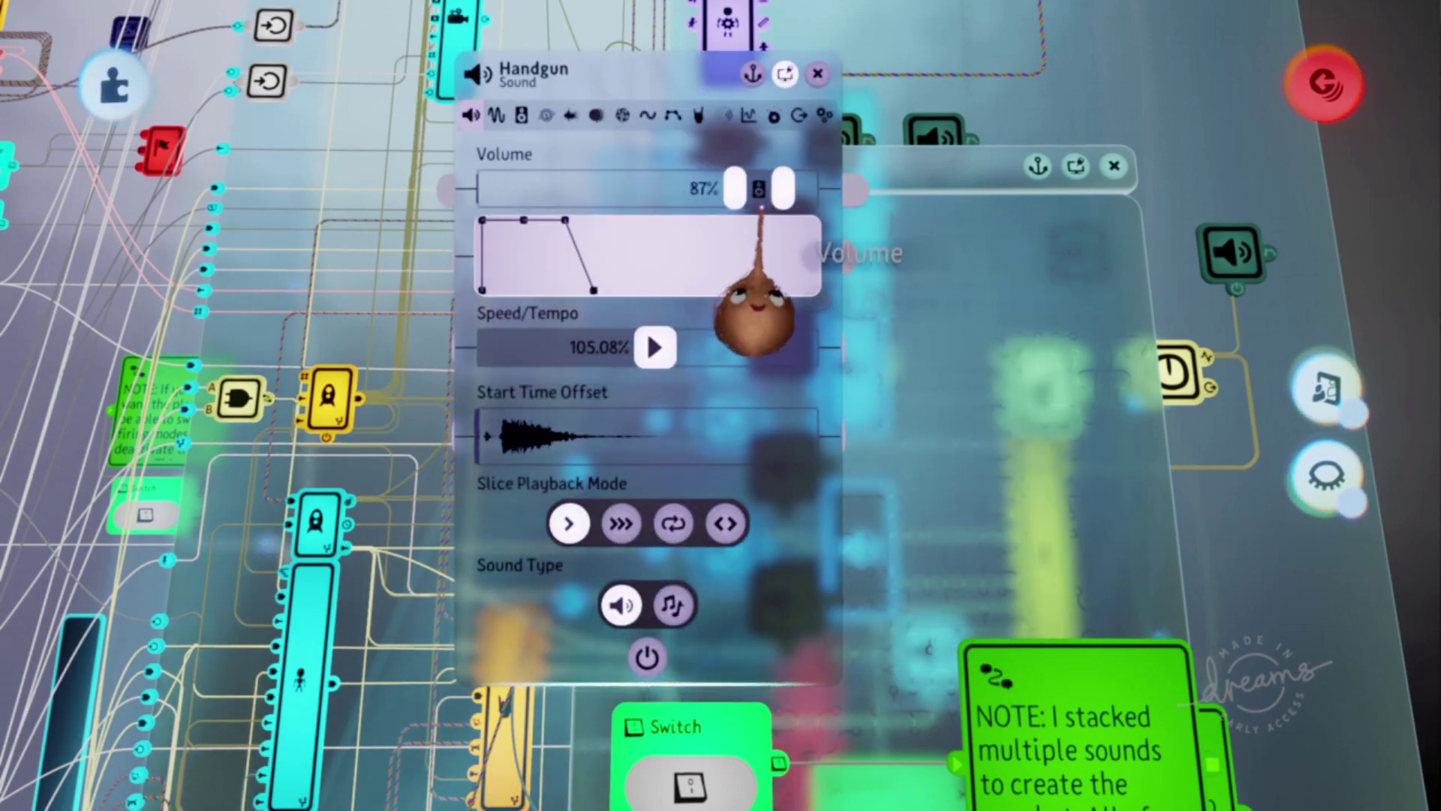
{"action": "key", "text": "Escape"}
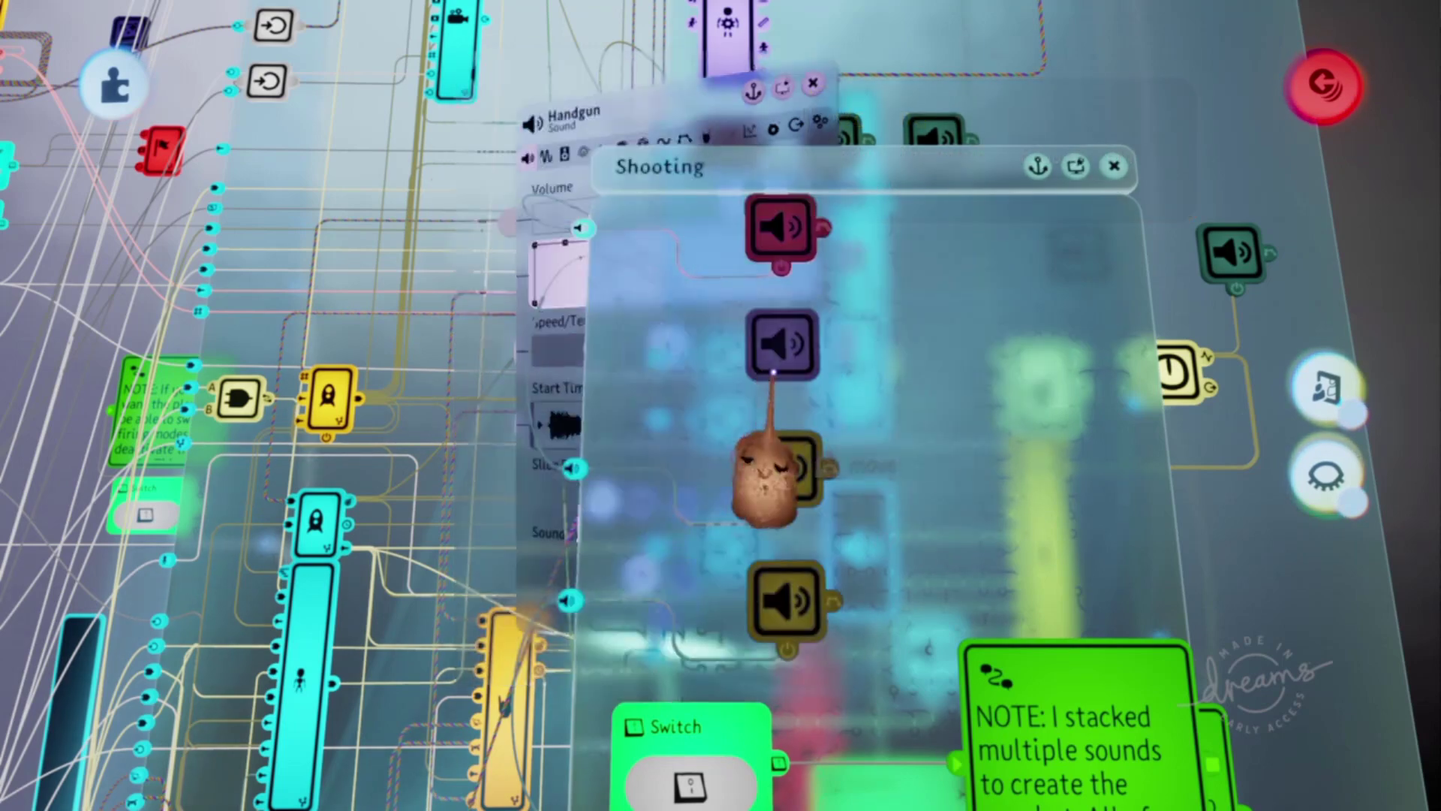
- Inspect the Handy Slap sound's settings in the Shooting chip
{"action": "left_click", "coordinate": [783, 223]}
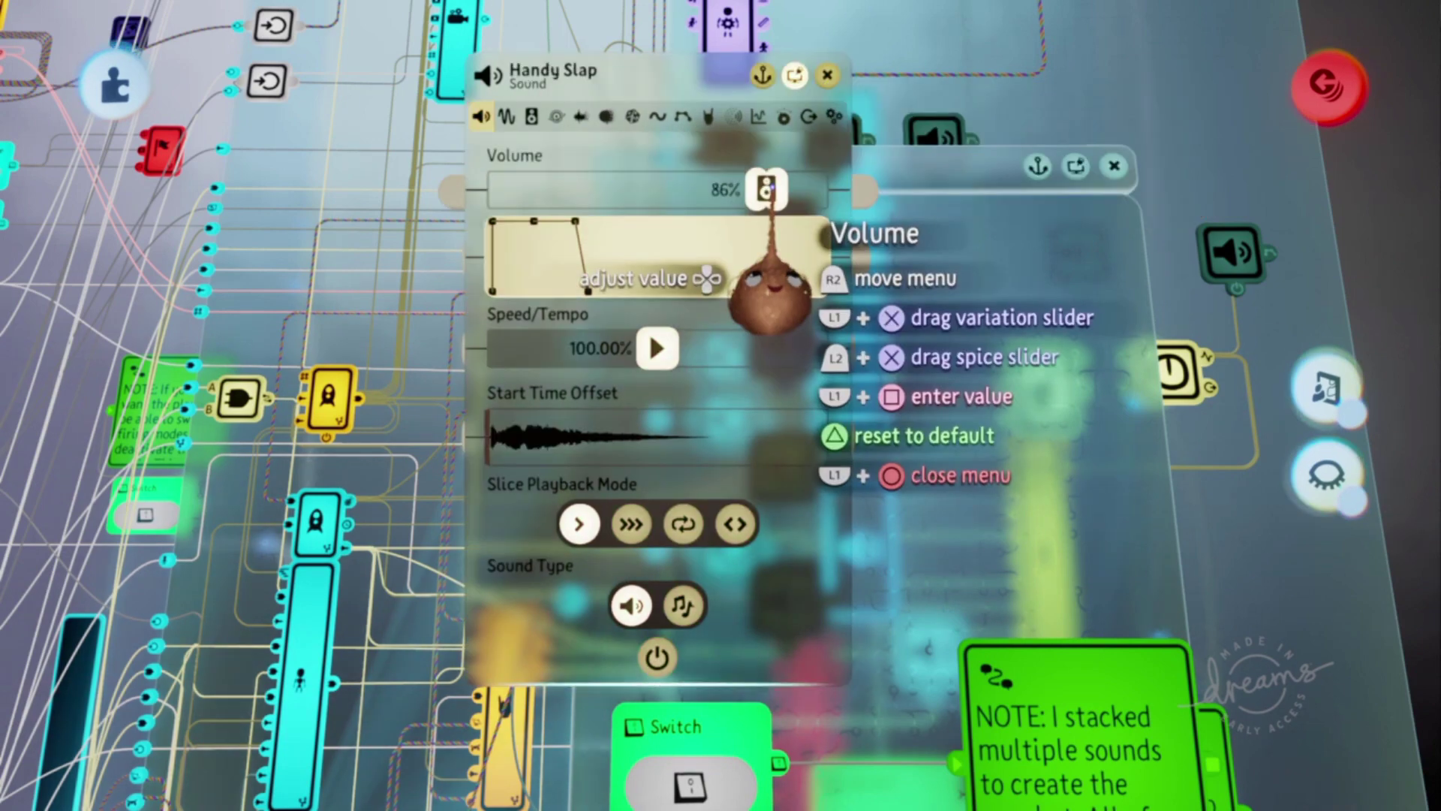
{"action": "key", "text": "Escape"}
{"action": "left_click", "coordinate": [797, 602]}
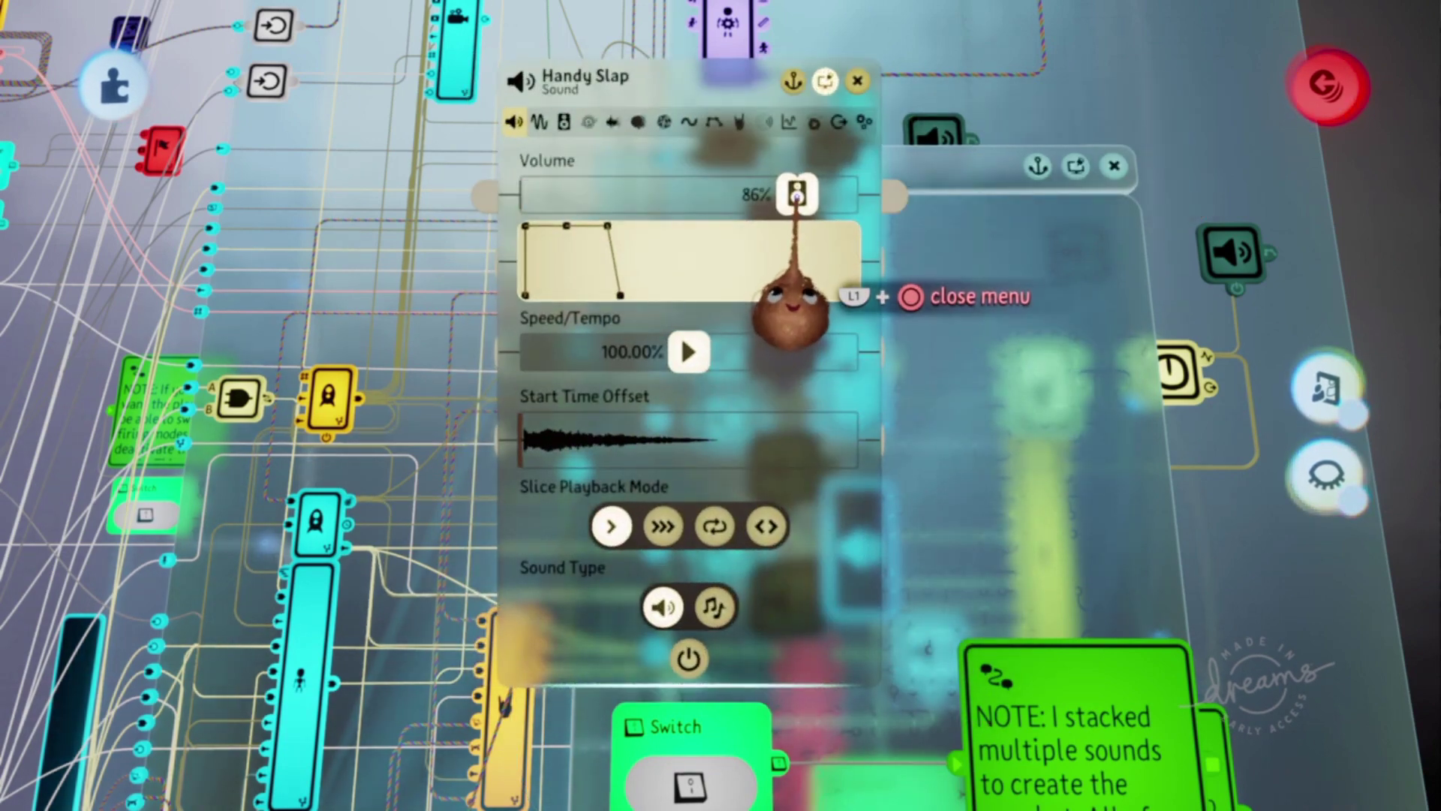
- Close the Handy Slap settings and delete the purple sound directly below the red one in the Shooting chip
{"action": "key", "text": "Escape"}
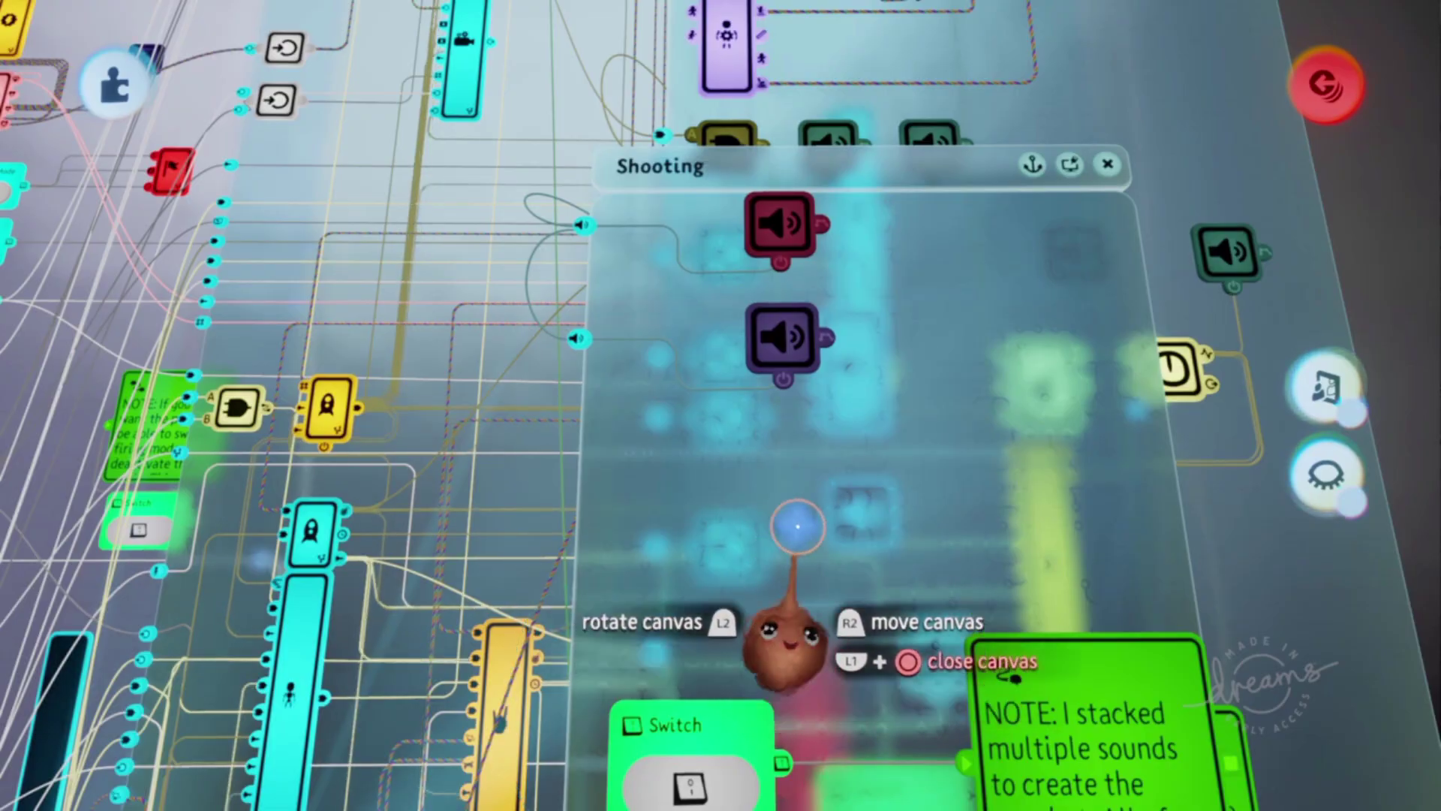
{"action": "key", "text": "Escape"}
{"action": "left_click", "coordinate": [405, 472]}
{"action": "left_click", "coordinate": [721, 405]}
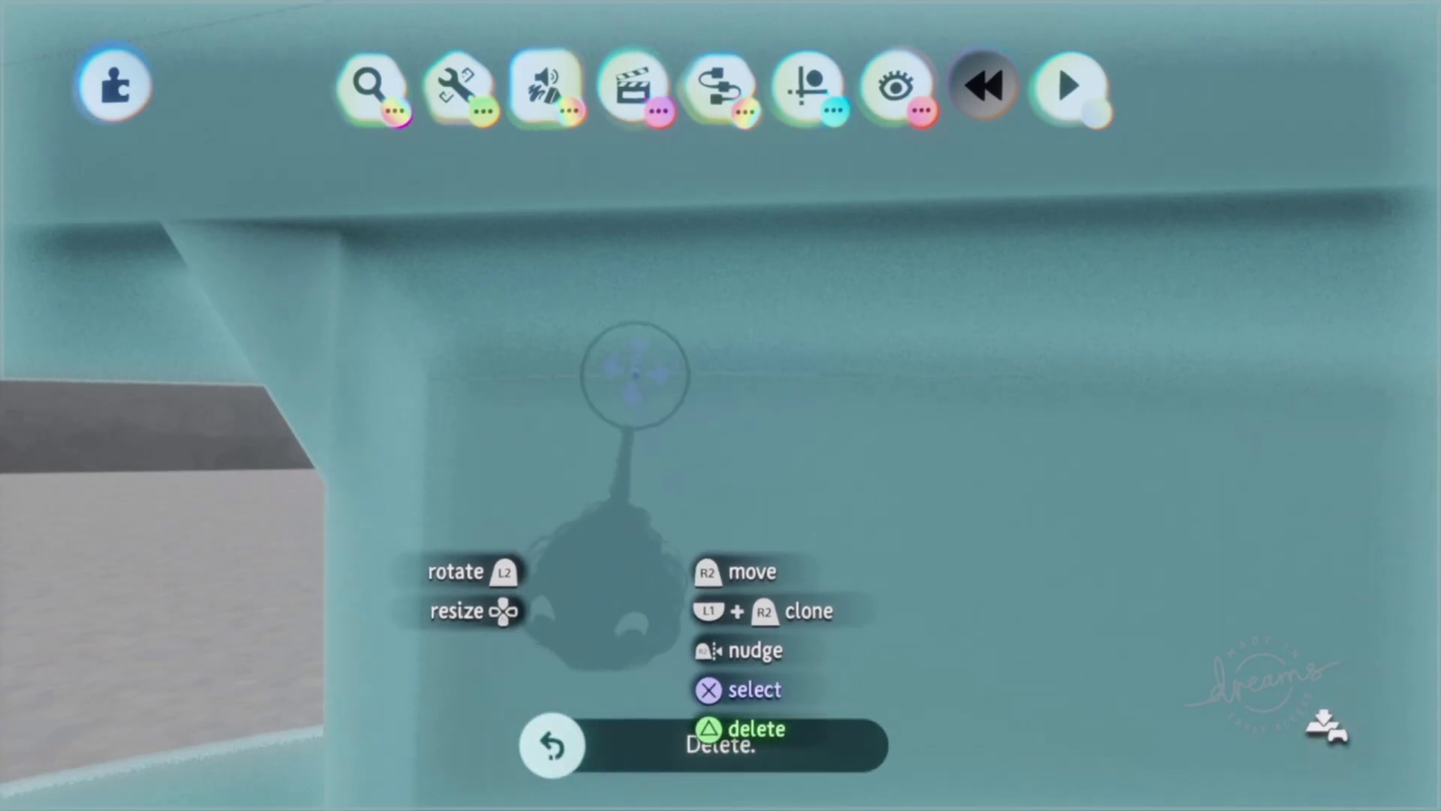
- Playtest the pulse rifle's gunfire with the reduced set of stacked sounds, and return to editing
{"action": "key", "text": "Escape"}
{"action": "left_click", "coordinate": [405, 425]}
{"action": "left_click", "coordinate": [721, 406]}
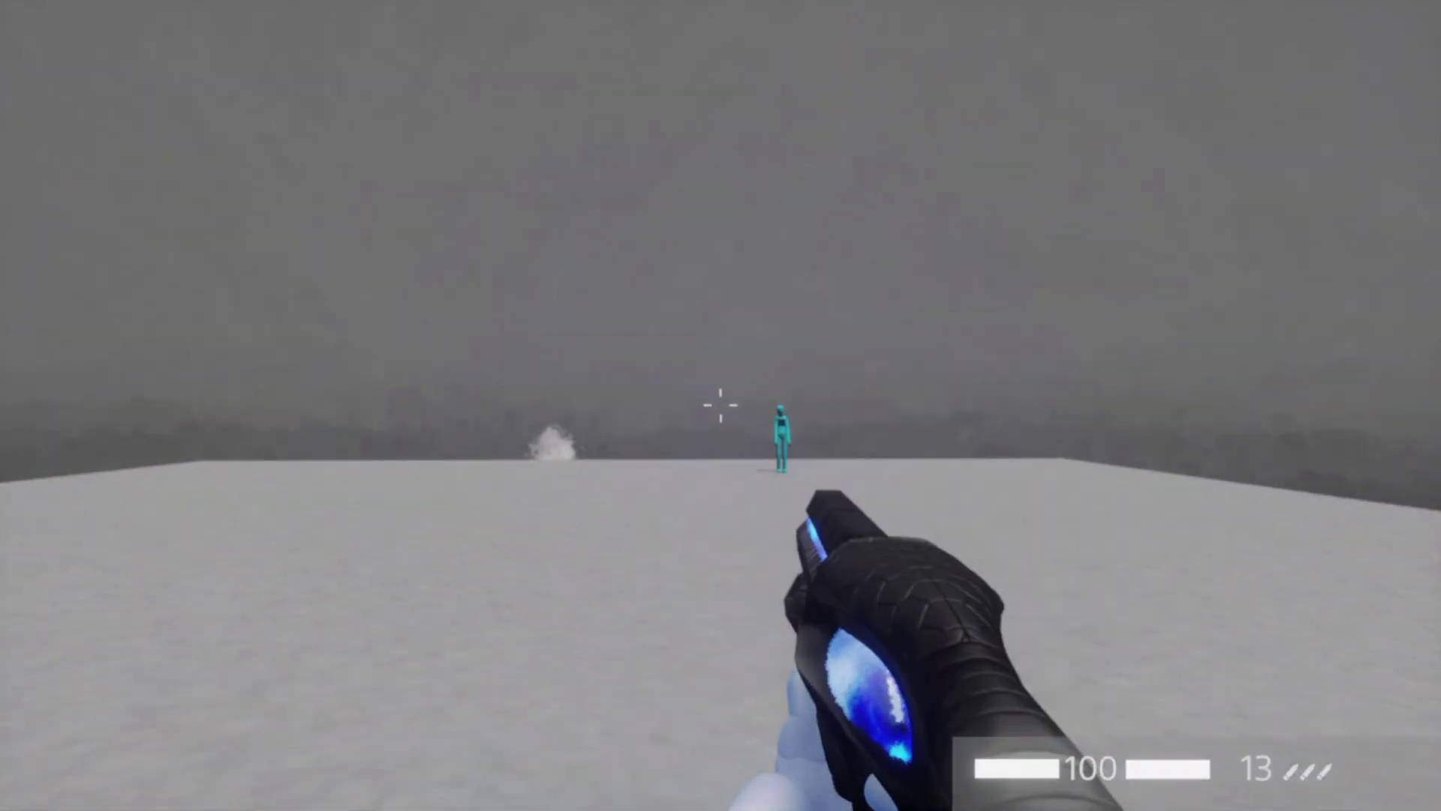
{"action": "key", "text": "Escape"}
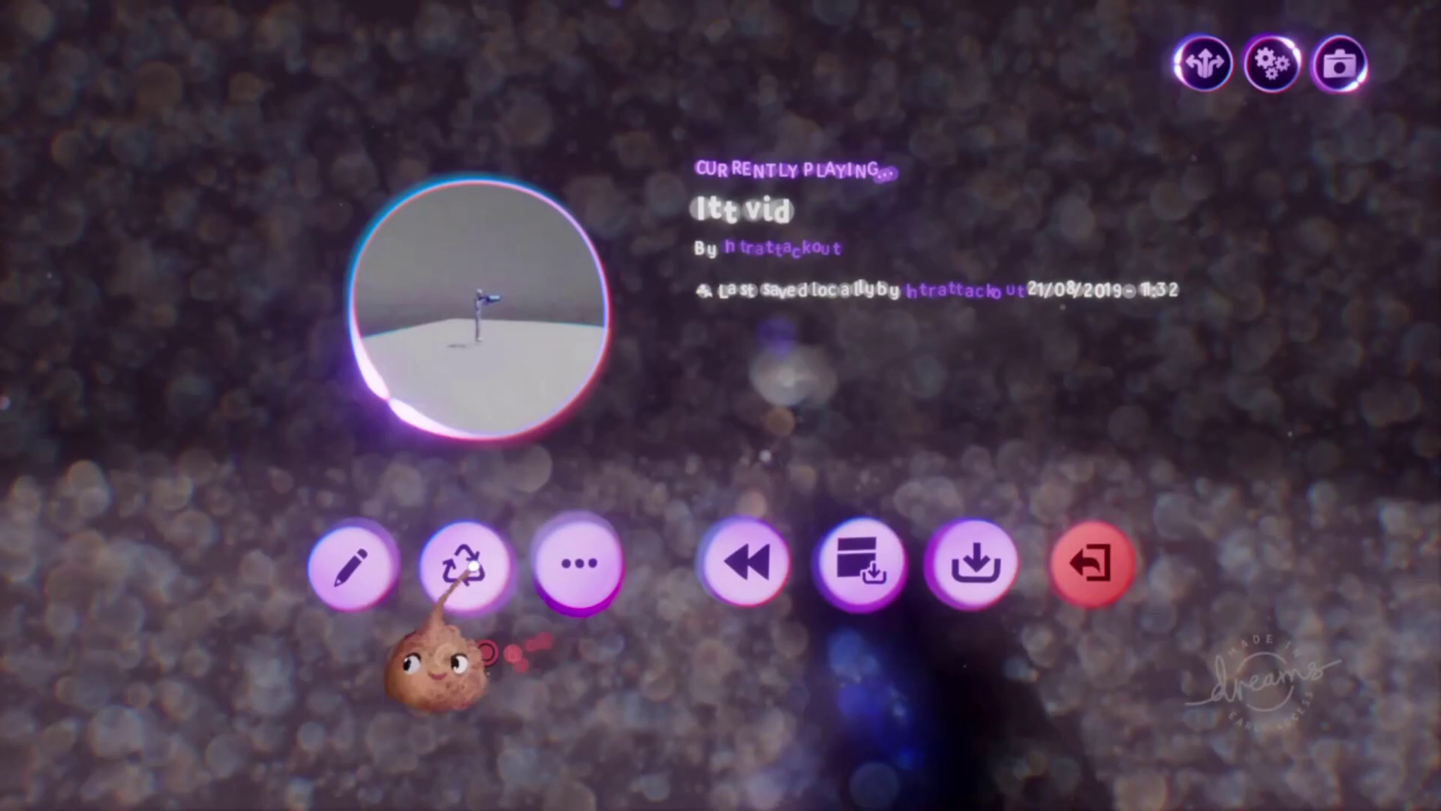
{"action": "left_click", "coordinate": [353, 563]}
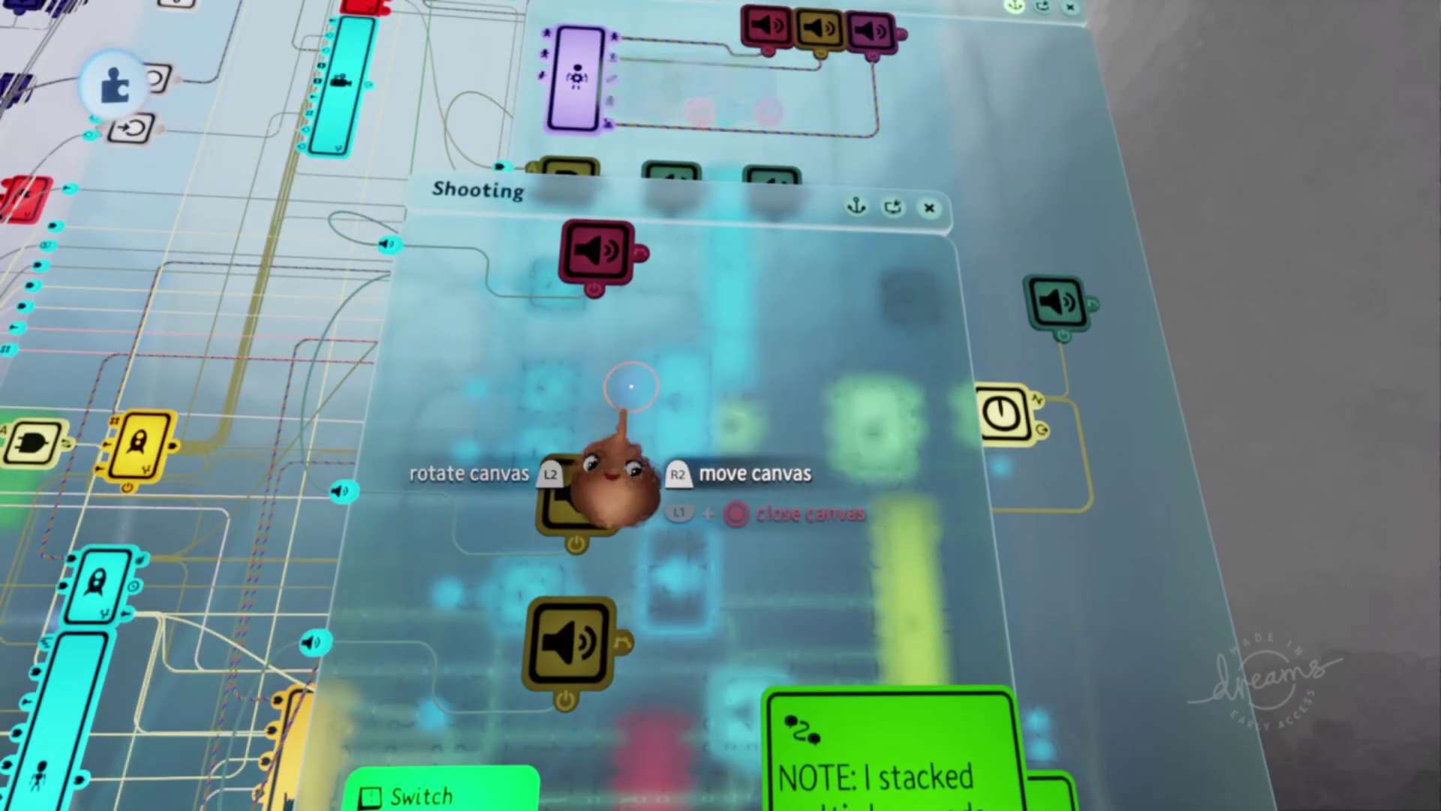
- Playtest firing the pulse rifle a second time, and return to the Handy Slap sound in the Shooting chip
{"action": "key", "text": "Escape"}
{"action": "left_click", "coordinate": [398, 572]}
{"action": "left_click", "coordinate": [720, 405]}
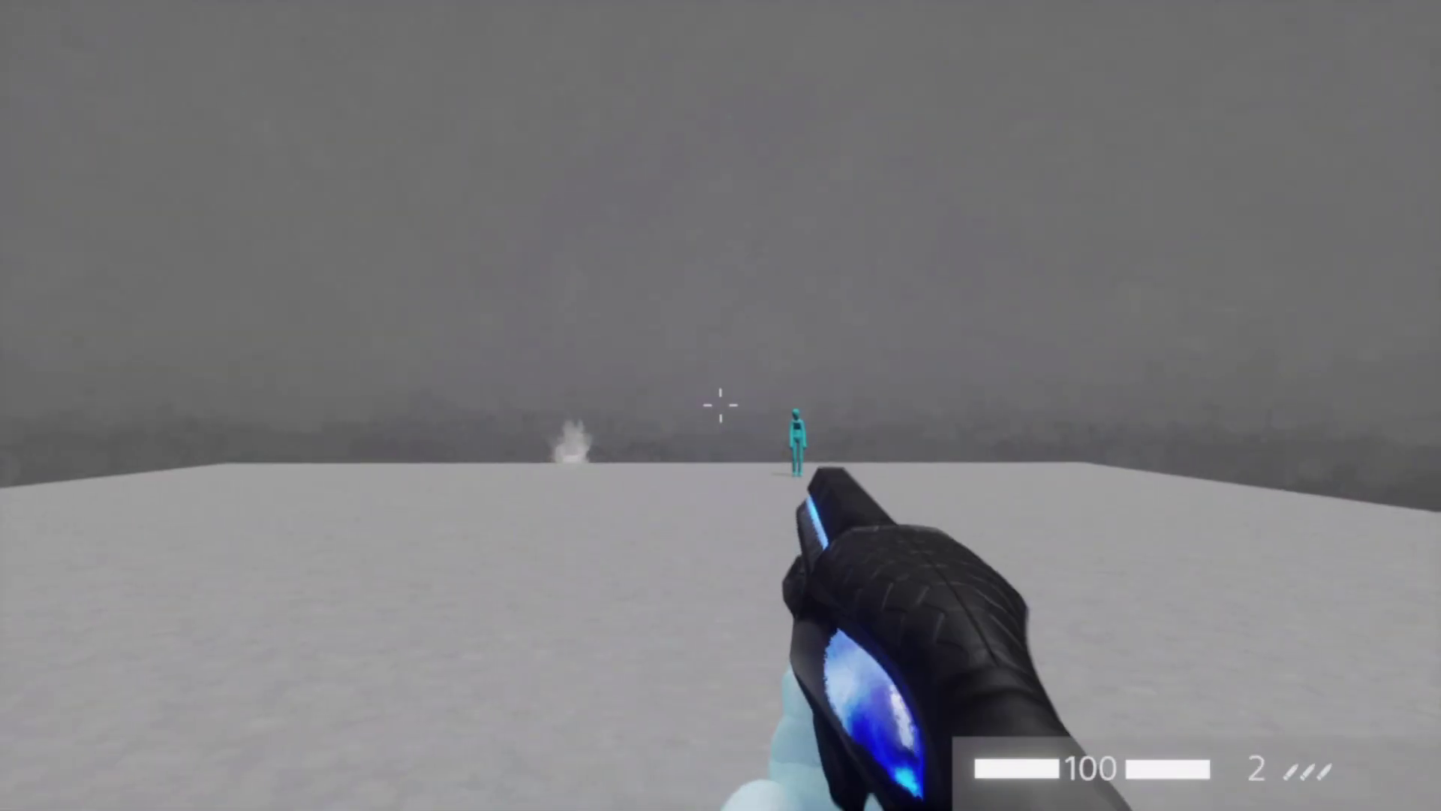
{"action": "key", "text": "Escape"}
{"action": "left_click", "coordinate": [353, 521]}
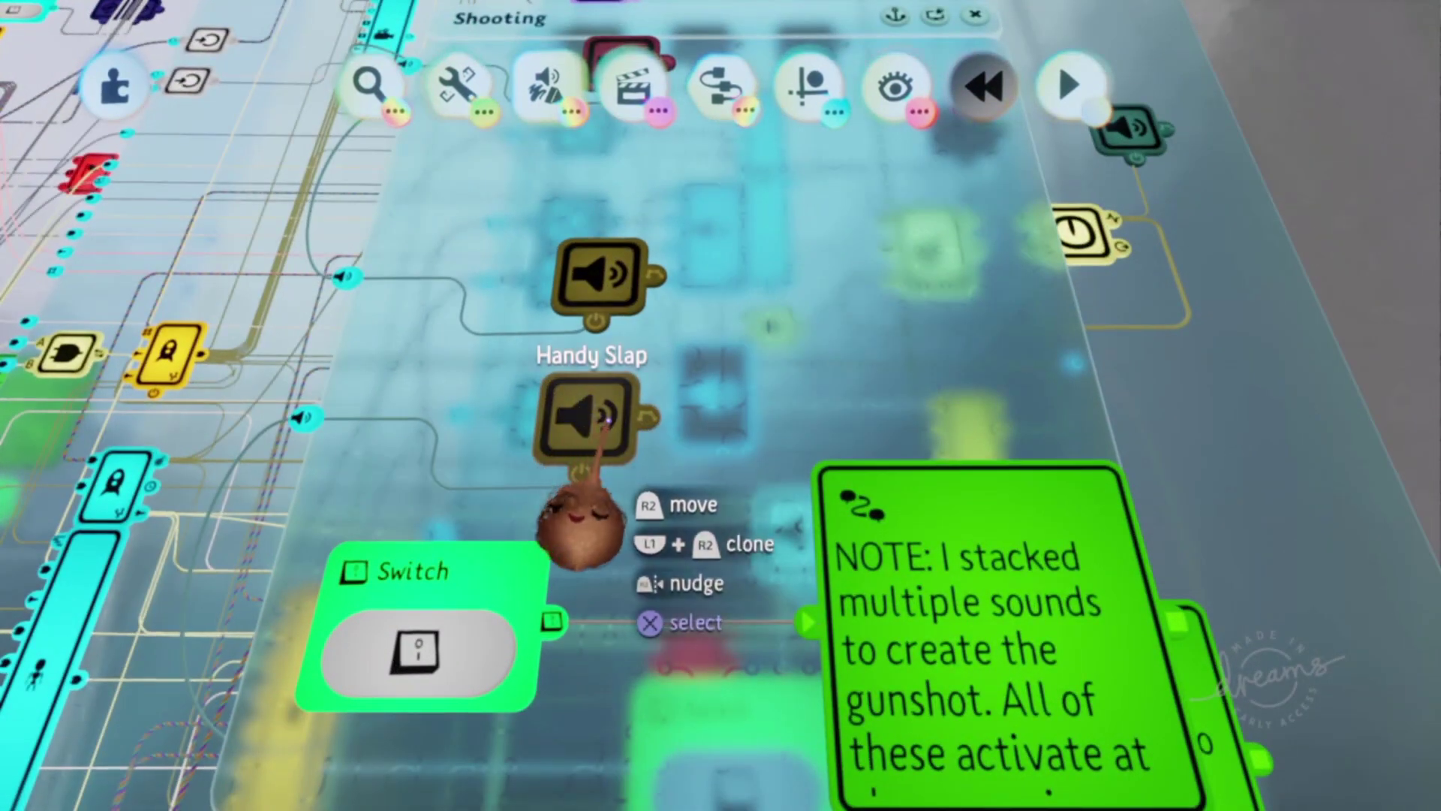
{"action": "left_click_drag", "start_coordinate": [606, 420], "coordinate": [627, 501]}
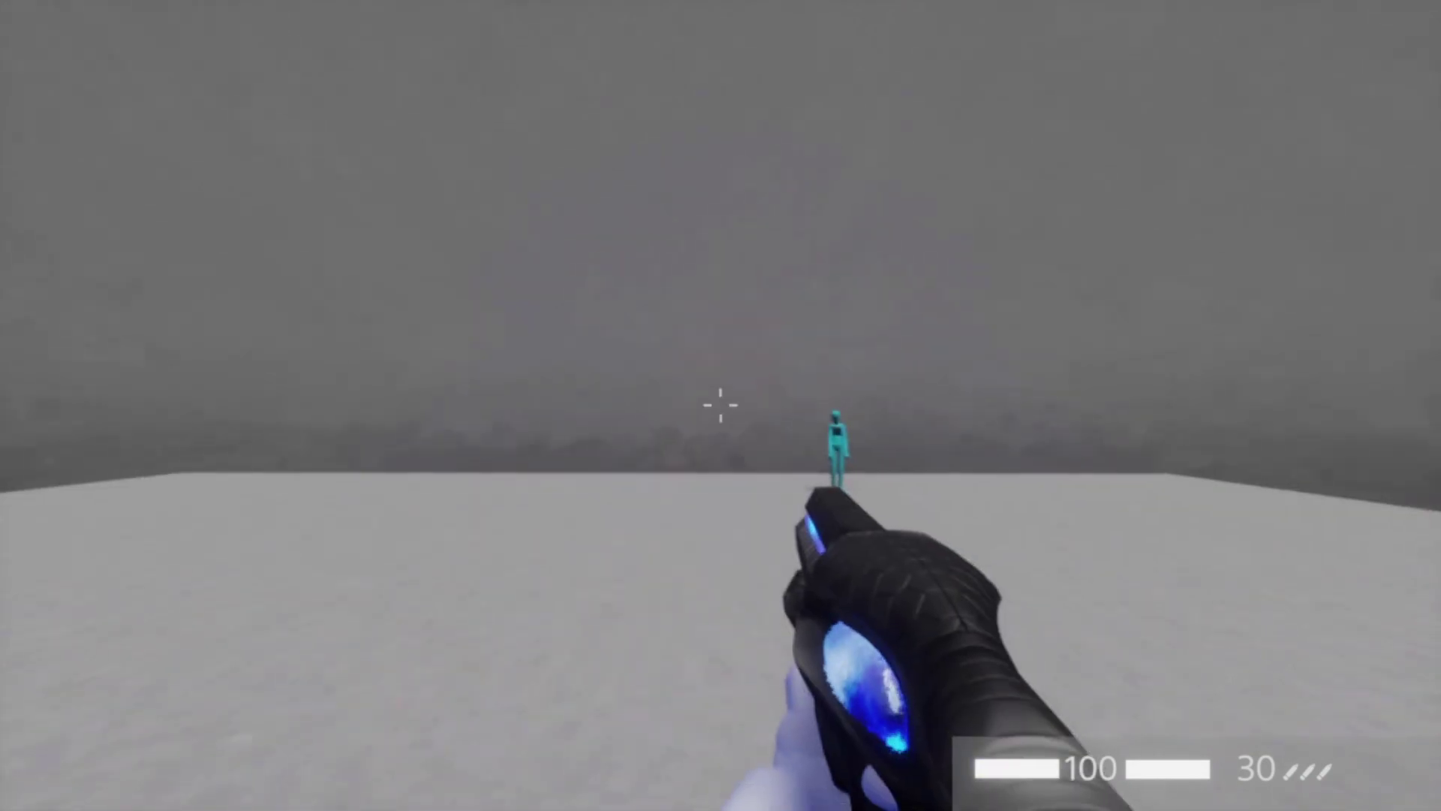
- Playtest aiming down the pulse rifle's sights and firing at the teal puppet
{"action": "right_click", "coordinate": [721, 405]}
{"action": "left_click", "coordinate": [721, 406]}
{"action": "left_click", "coordinate": [720, 405]}
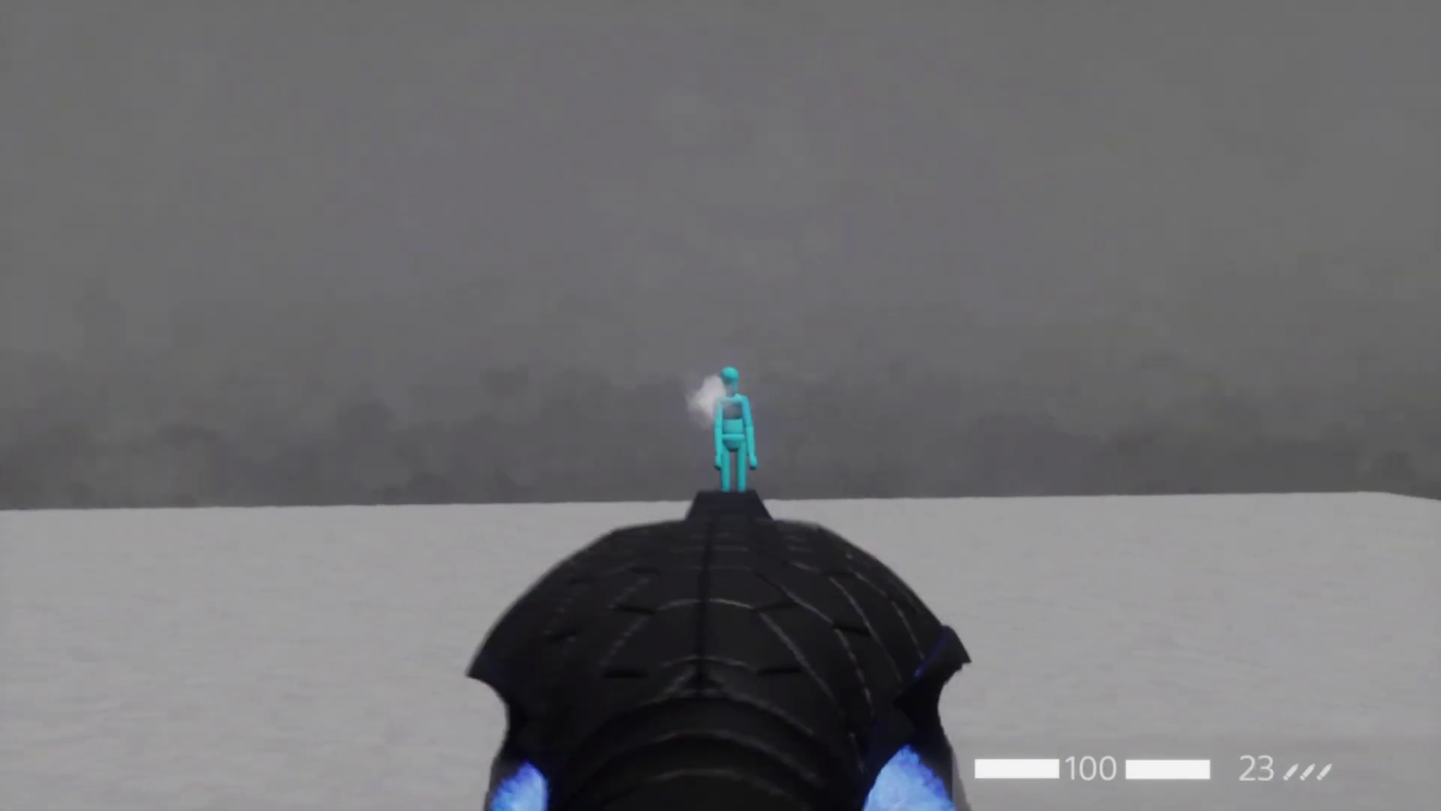
{"action": "right_click", "coordinate": [721, 405]}
{"action": "right_click", "coordinate": [721, 405]}
{"action": "left_click", "coordinate": [720, 405]}
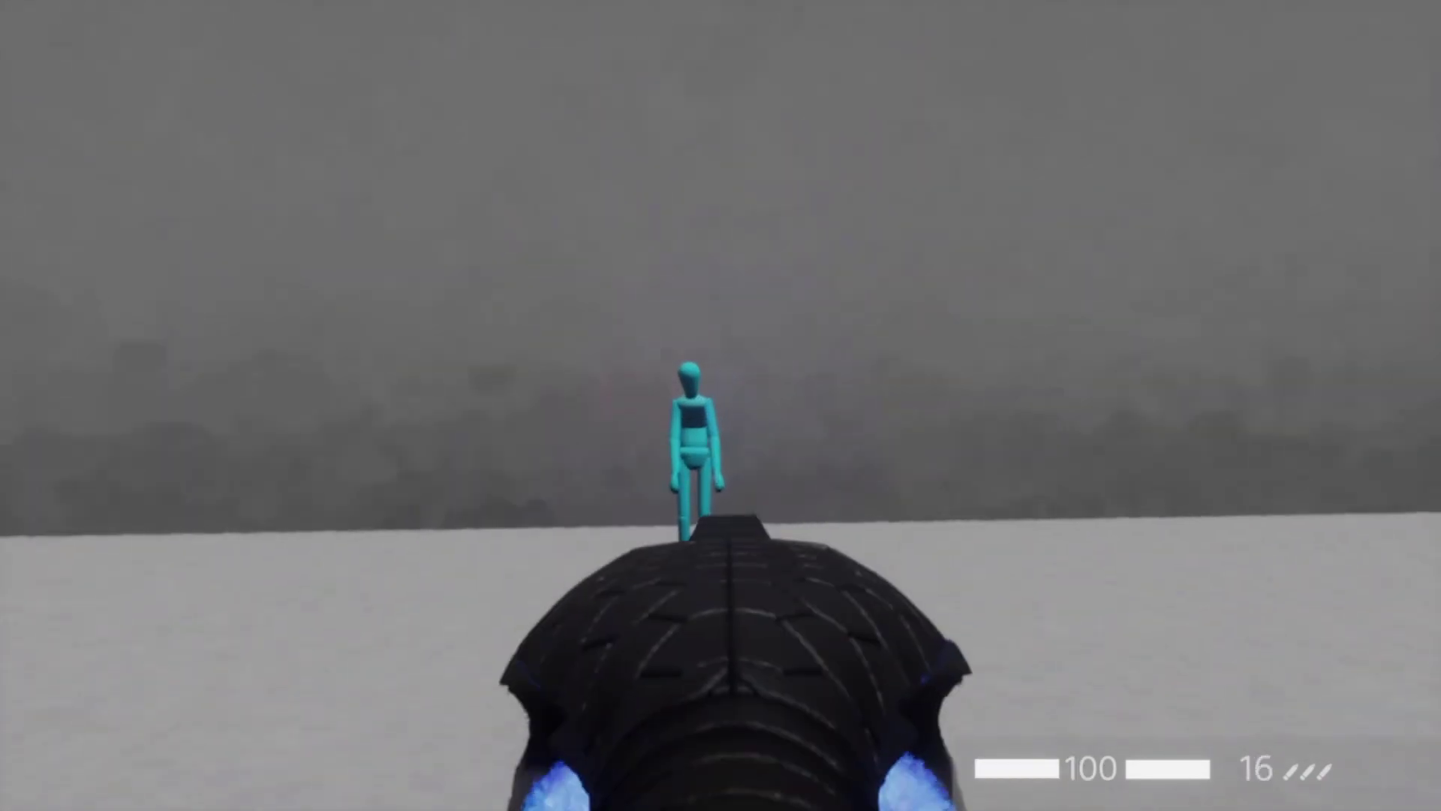
{"action": "right_click", "coordinate": [721, 405]}
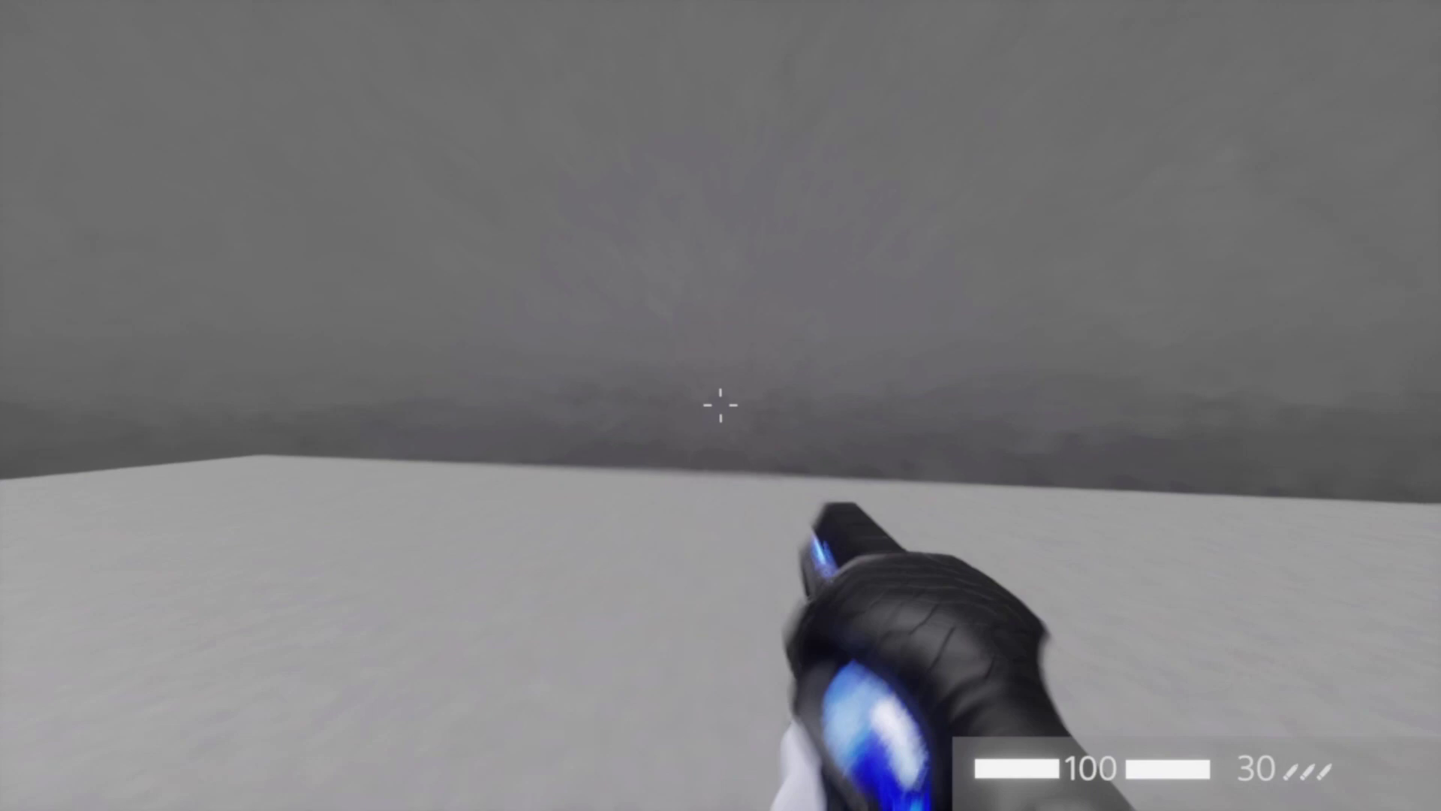
{"action": "right_click", "coordinate": [721, 406]}
{"action": "right_click", "coordinate": [721, 405]}
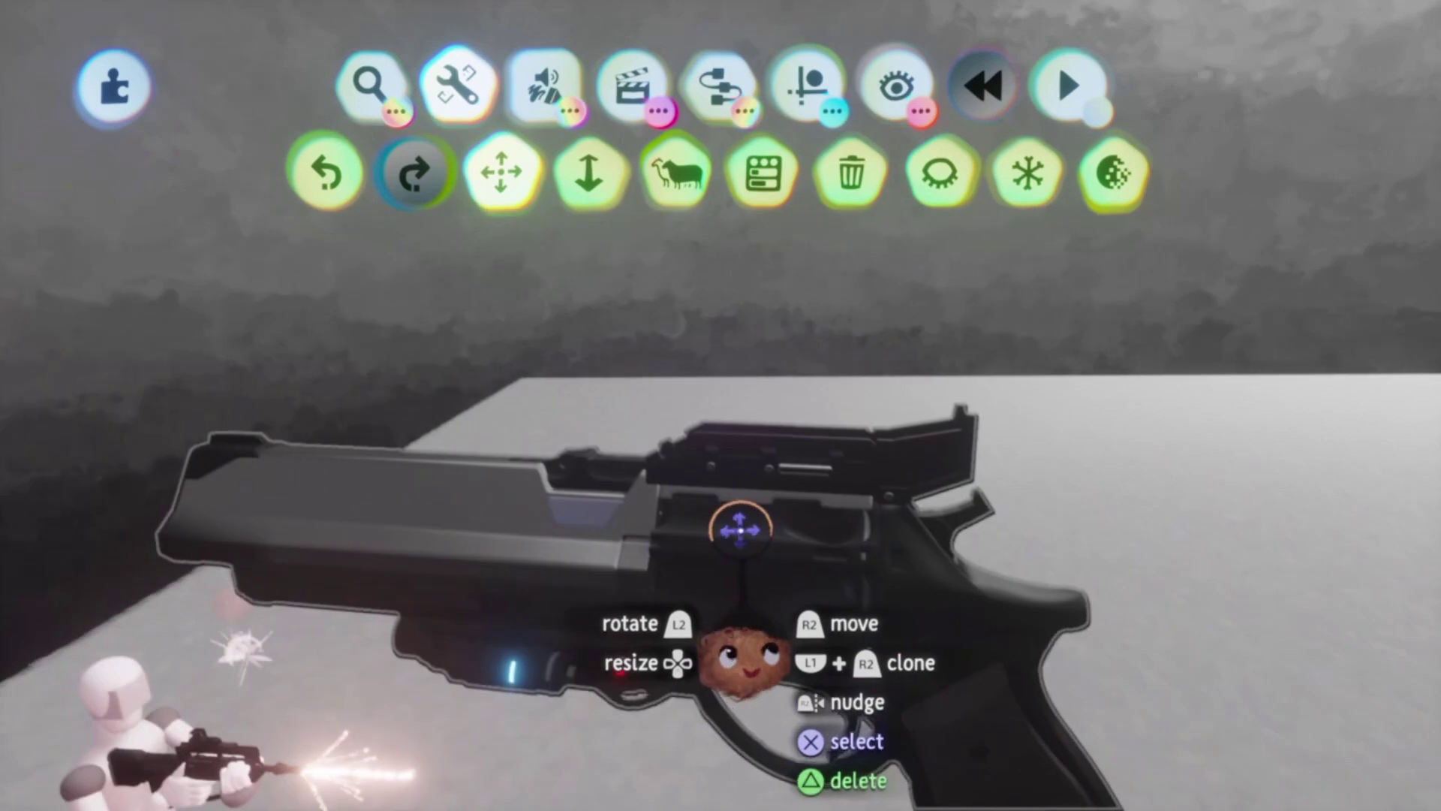
- Reposition the revolver model and playtest aiming down its sight
{"action": "left_click_drag", "start_coordinate": [741, 529], "coordinate": [696, 508]}
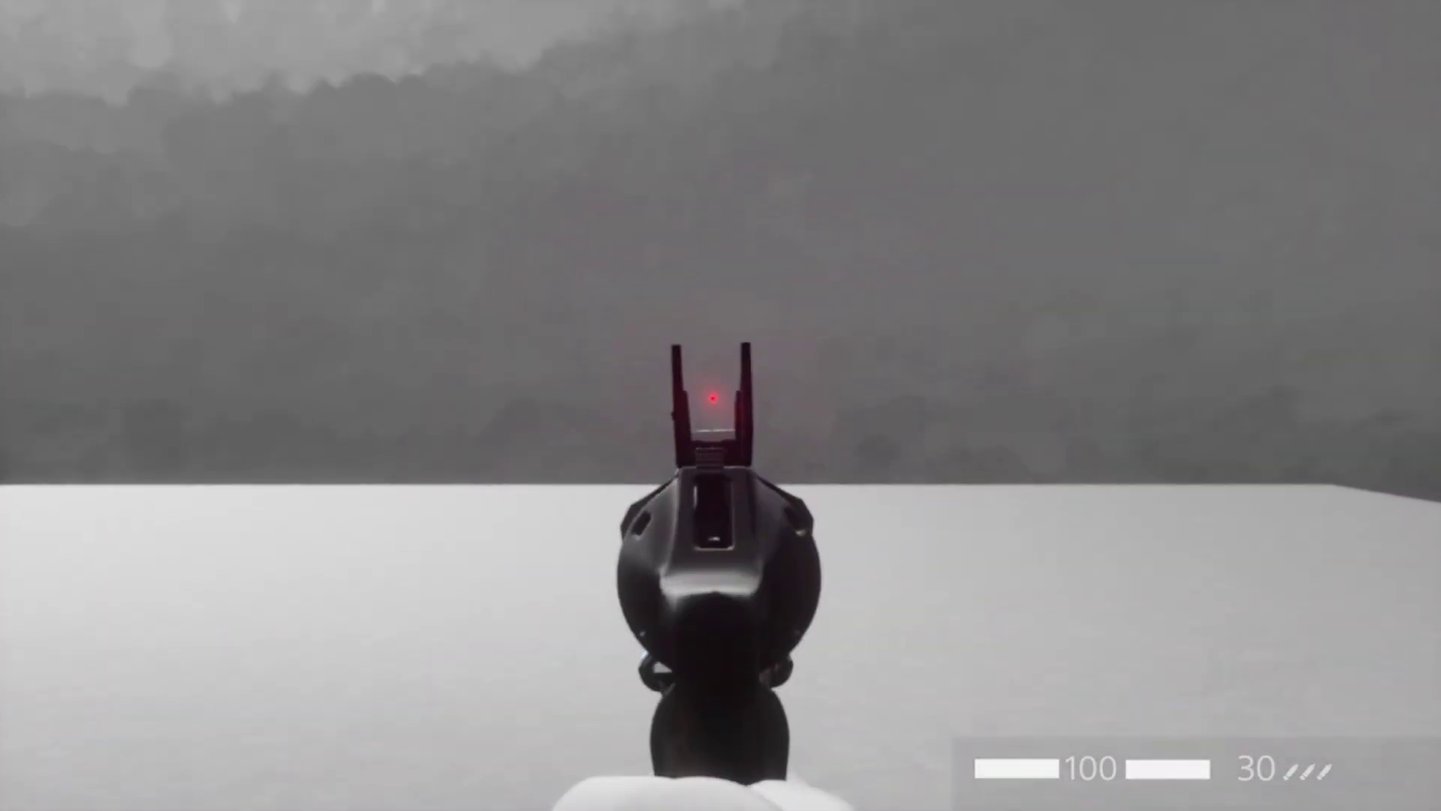
{"action": "left_click", "coordinate": [713, 398]}
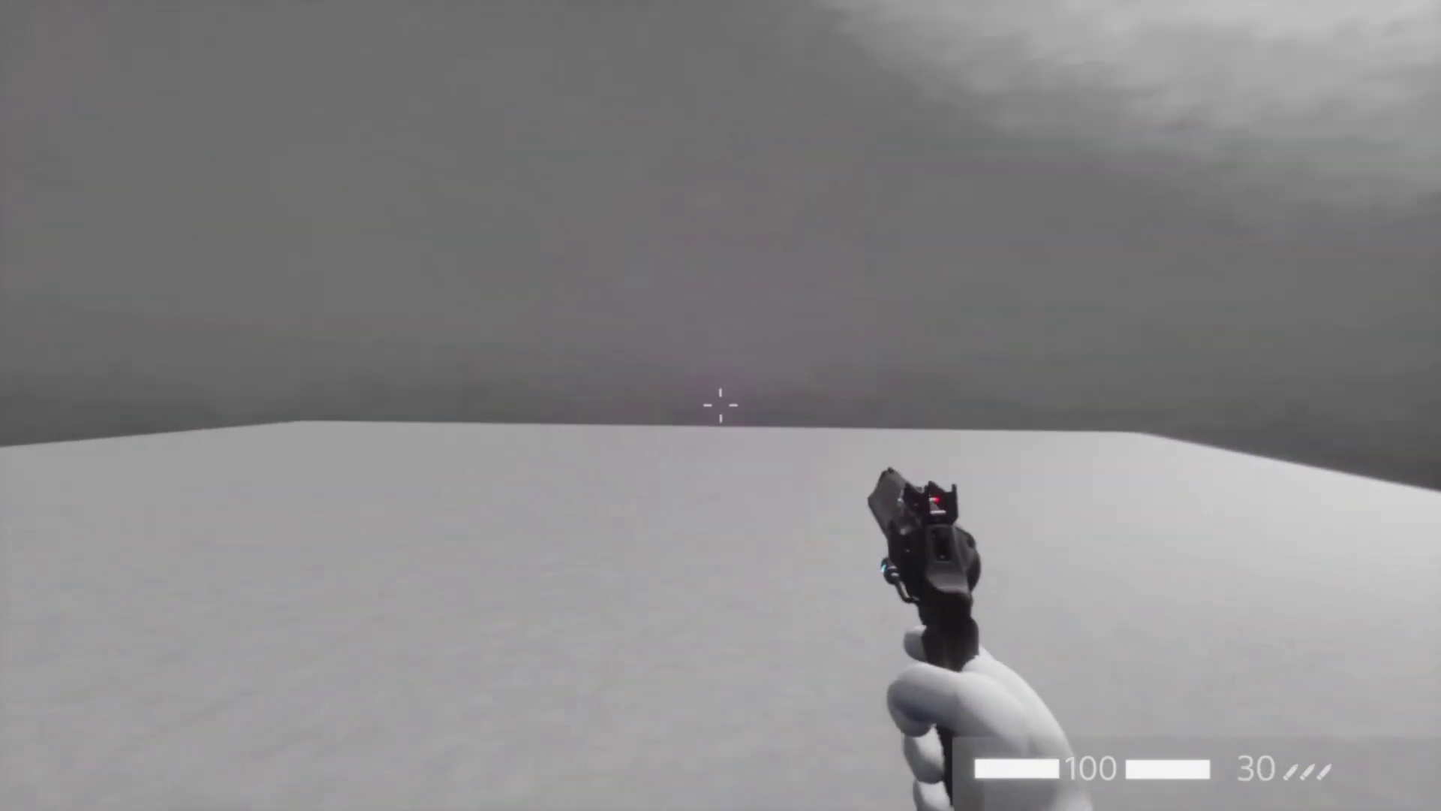
{"action": "left_click", "coordinate": [721, 405]}
{"action": "left_click", "coordinate": [720, 406]}
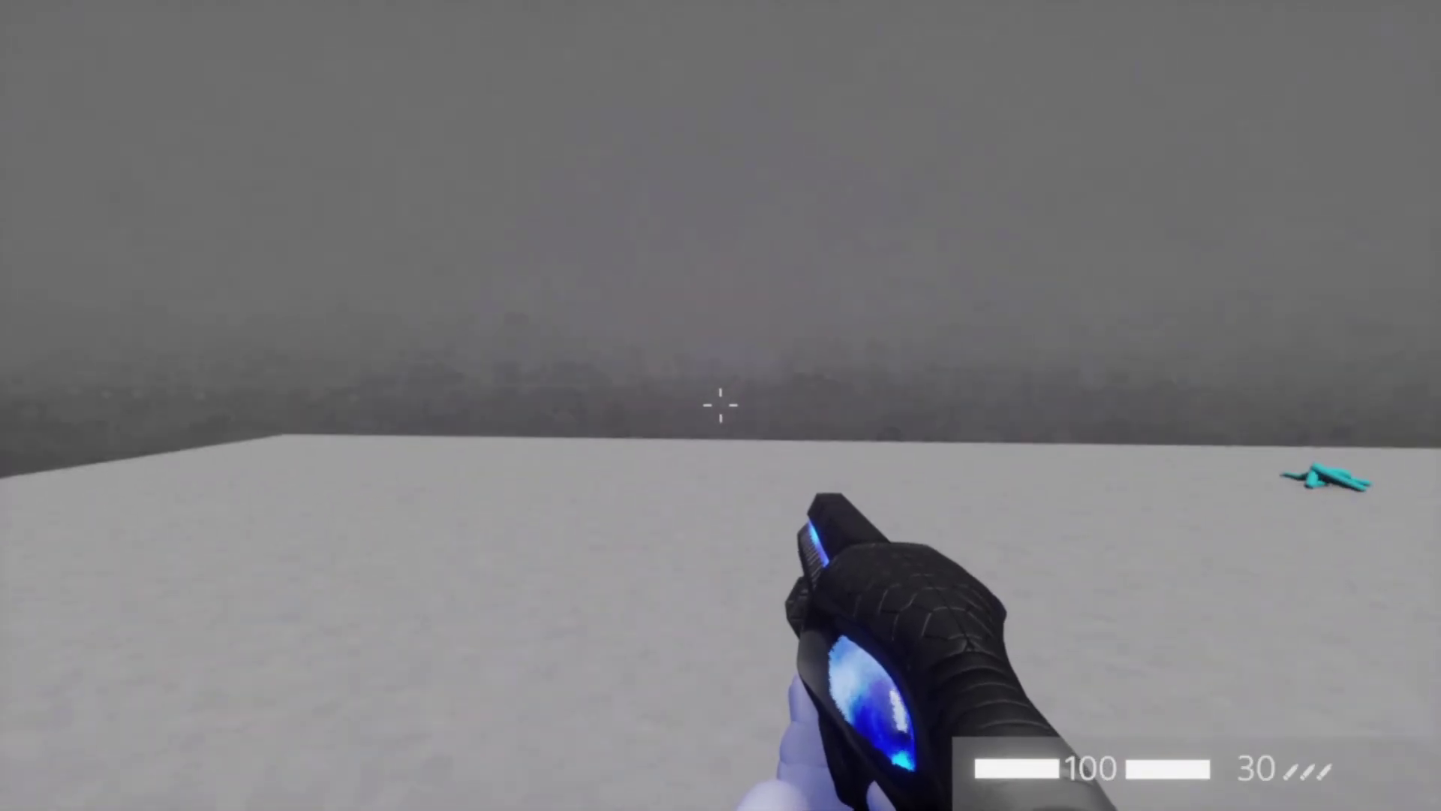
- Return to editing and inspect the Keyframe and the Camera's settings in the Camera Position chip
{"action": "key", "text": "Escape"}
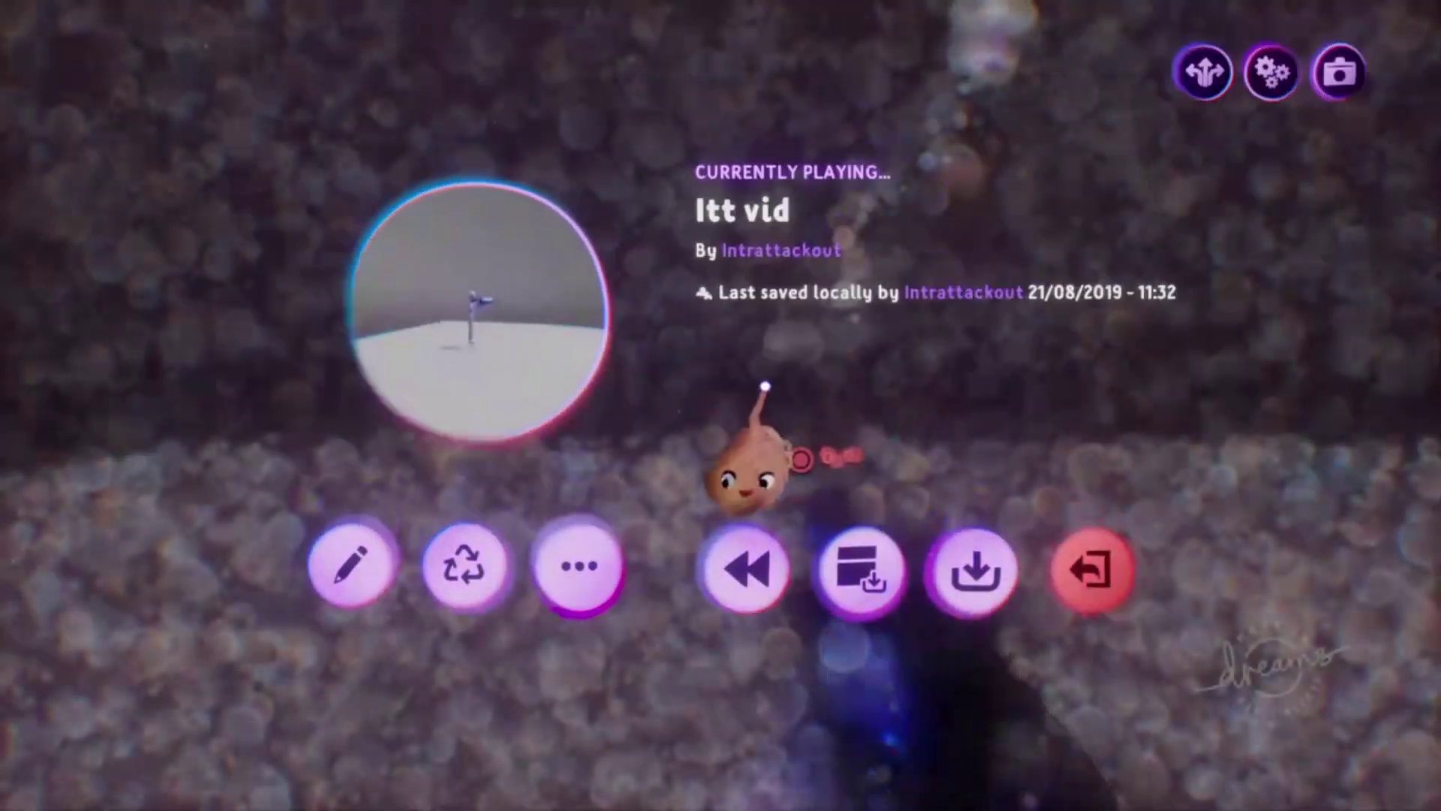
{"action": "left_click", "coordinate": [342, 533]}
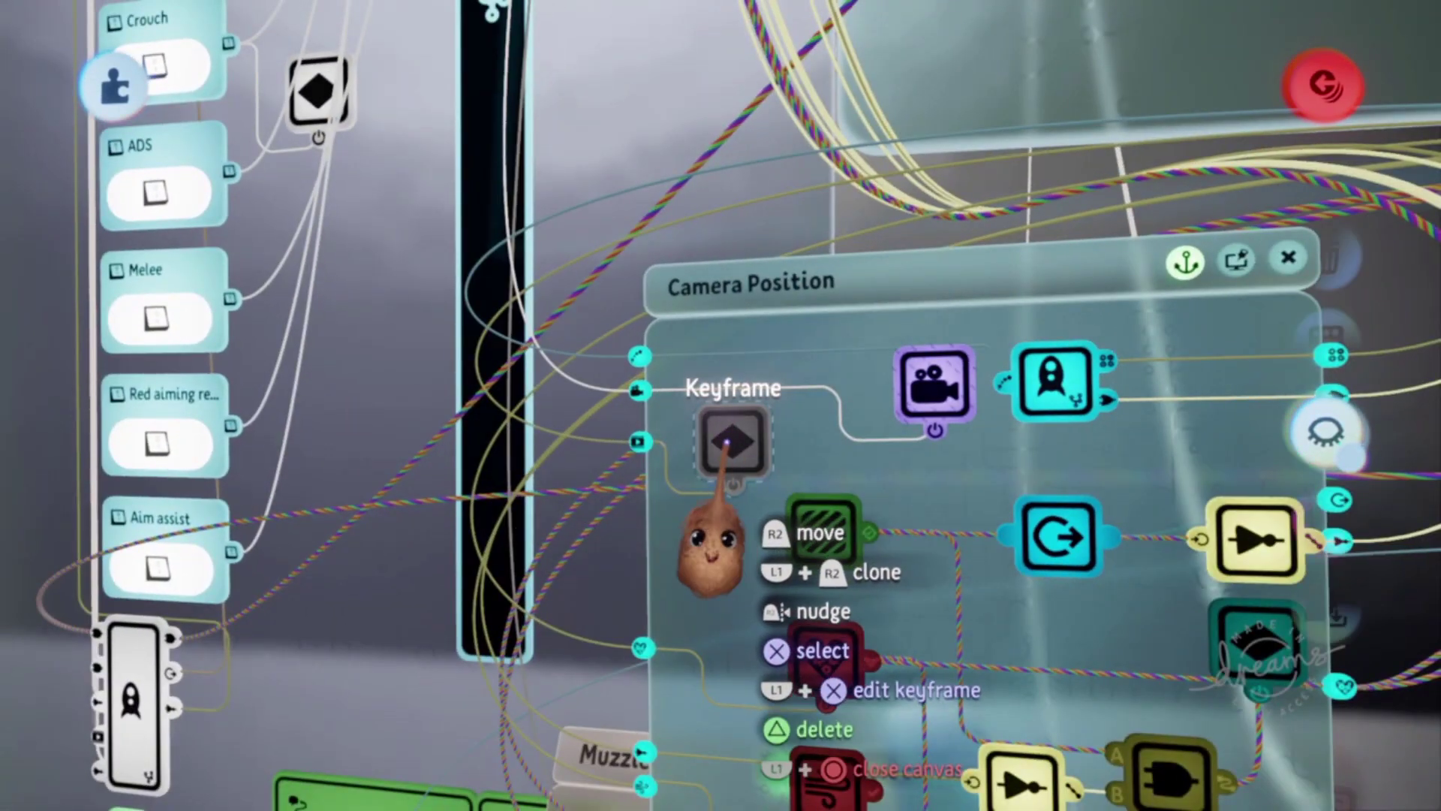
{"action": "left_click", "coordinate": [736, 450]}
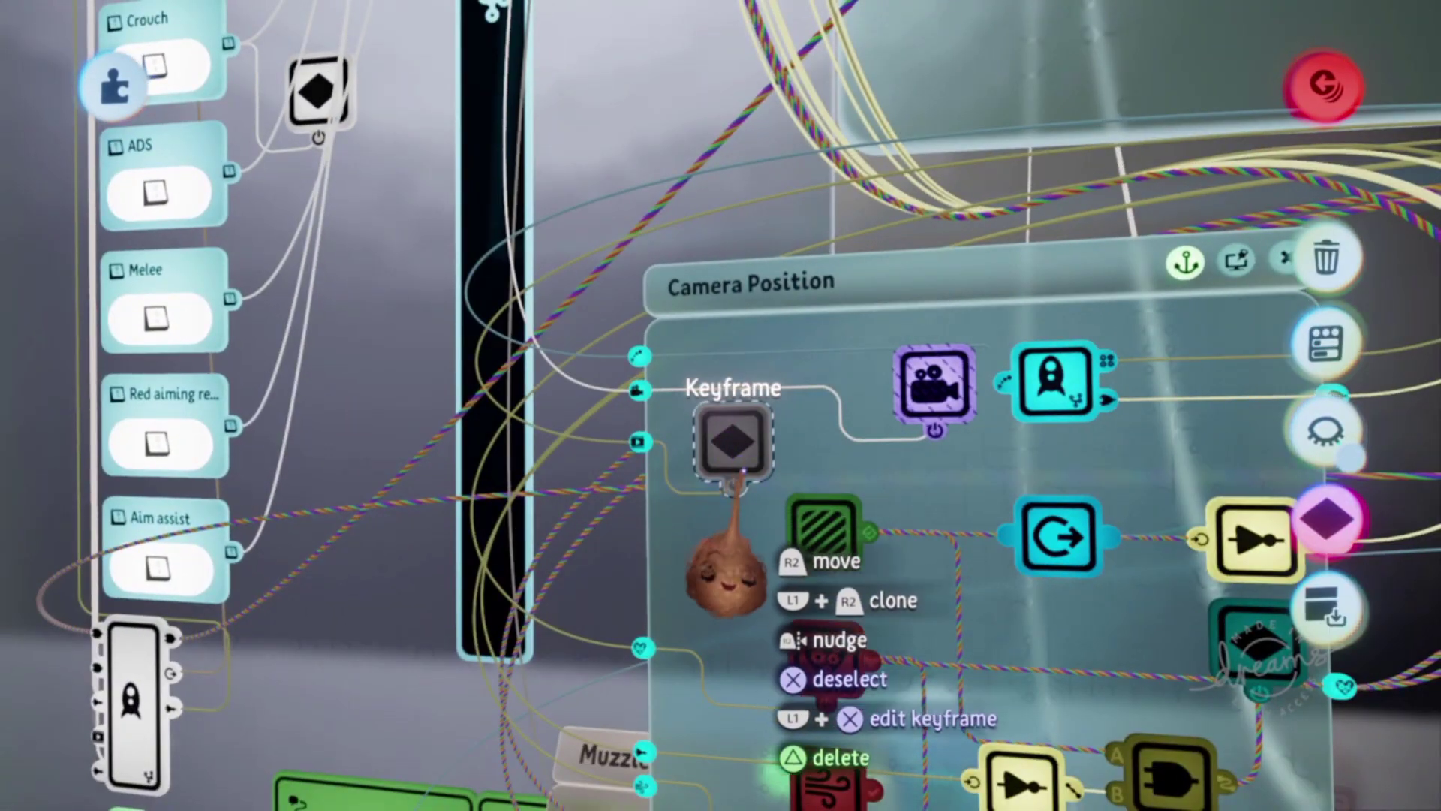
{"action": "key", "text": "Escape"}
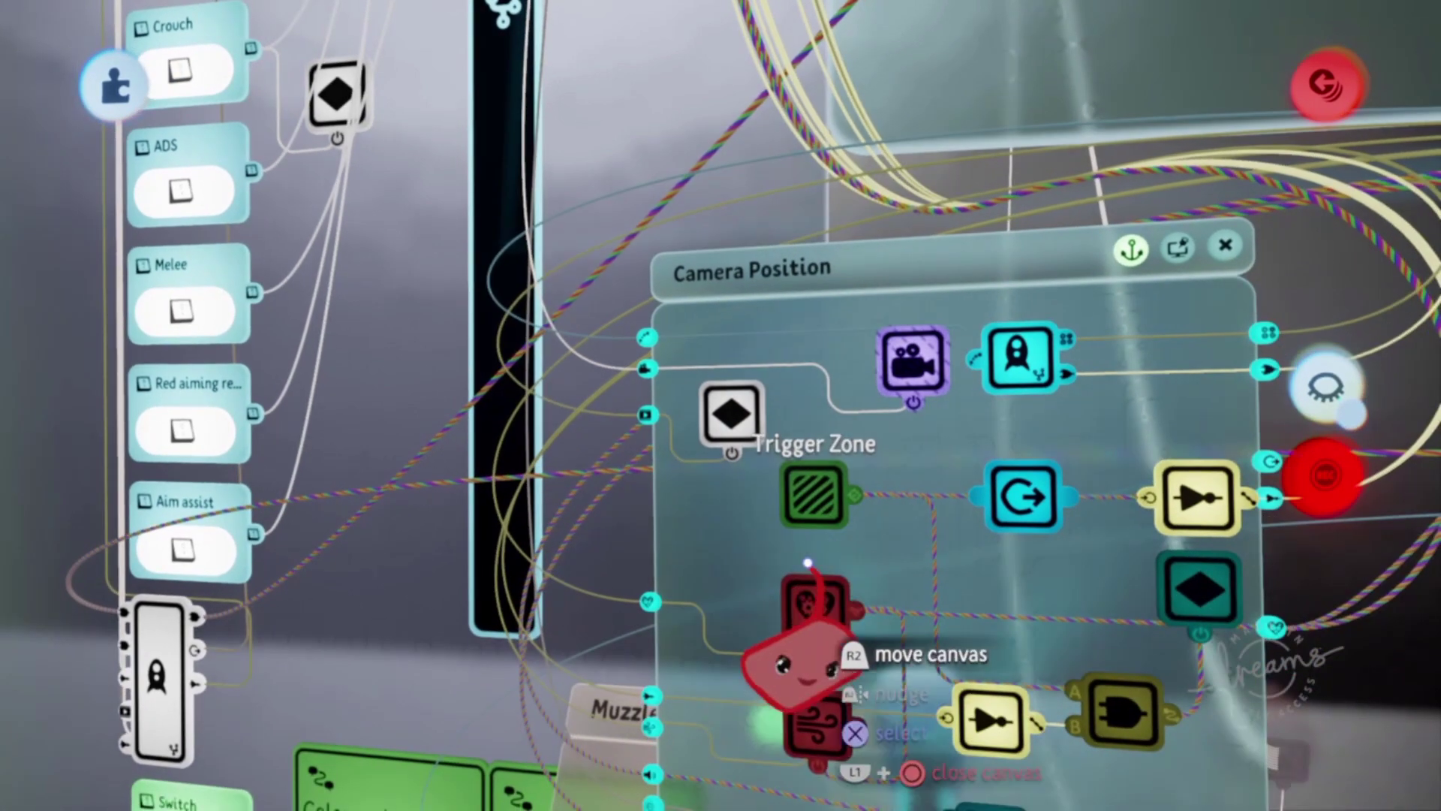
{"action": "left_click", "coordinate": [912, 361]}
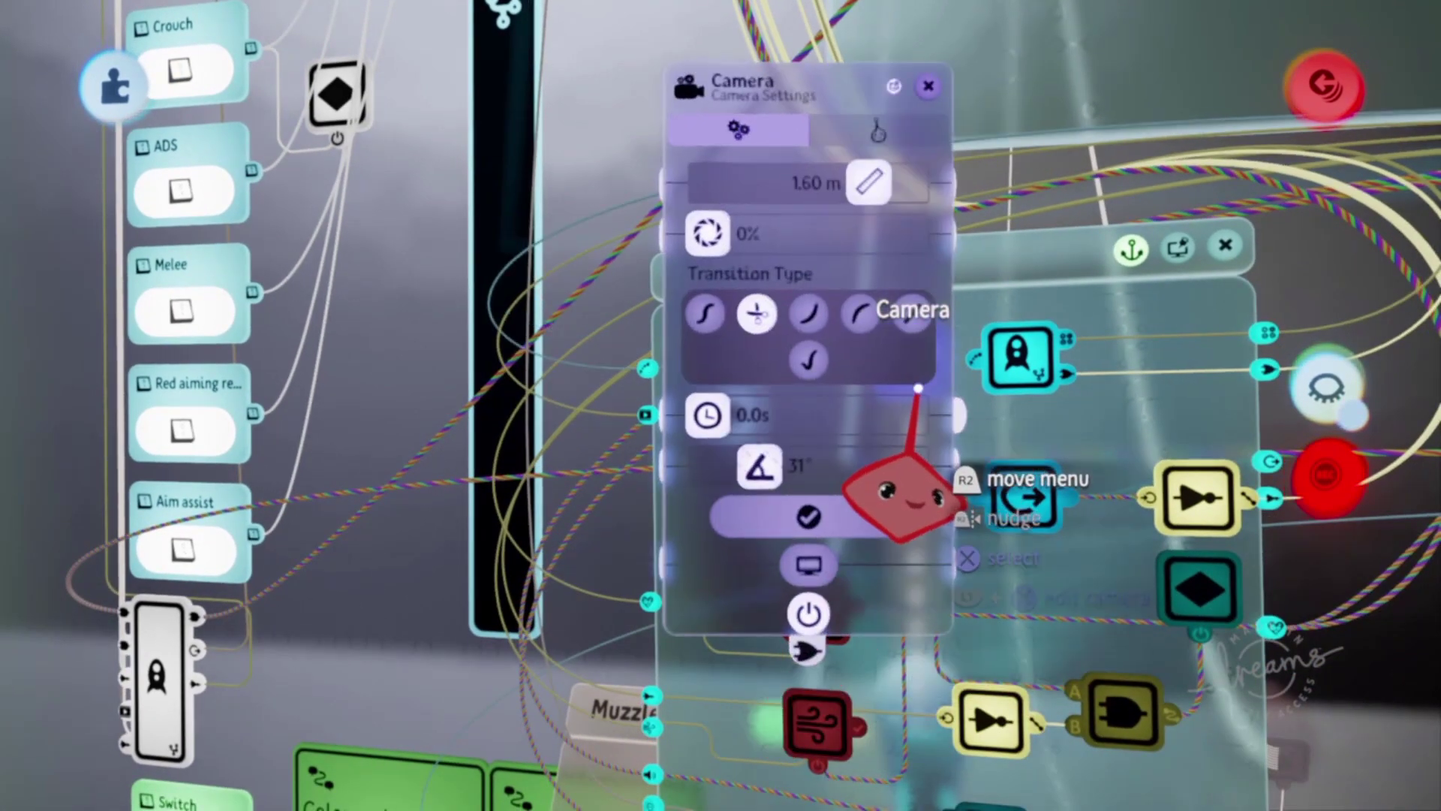
{"action": "left_click_drag", "start_coordinate": [751, 567], "coordinate": [746, 563]}
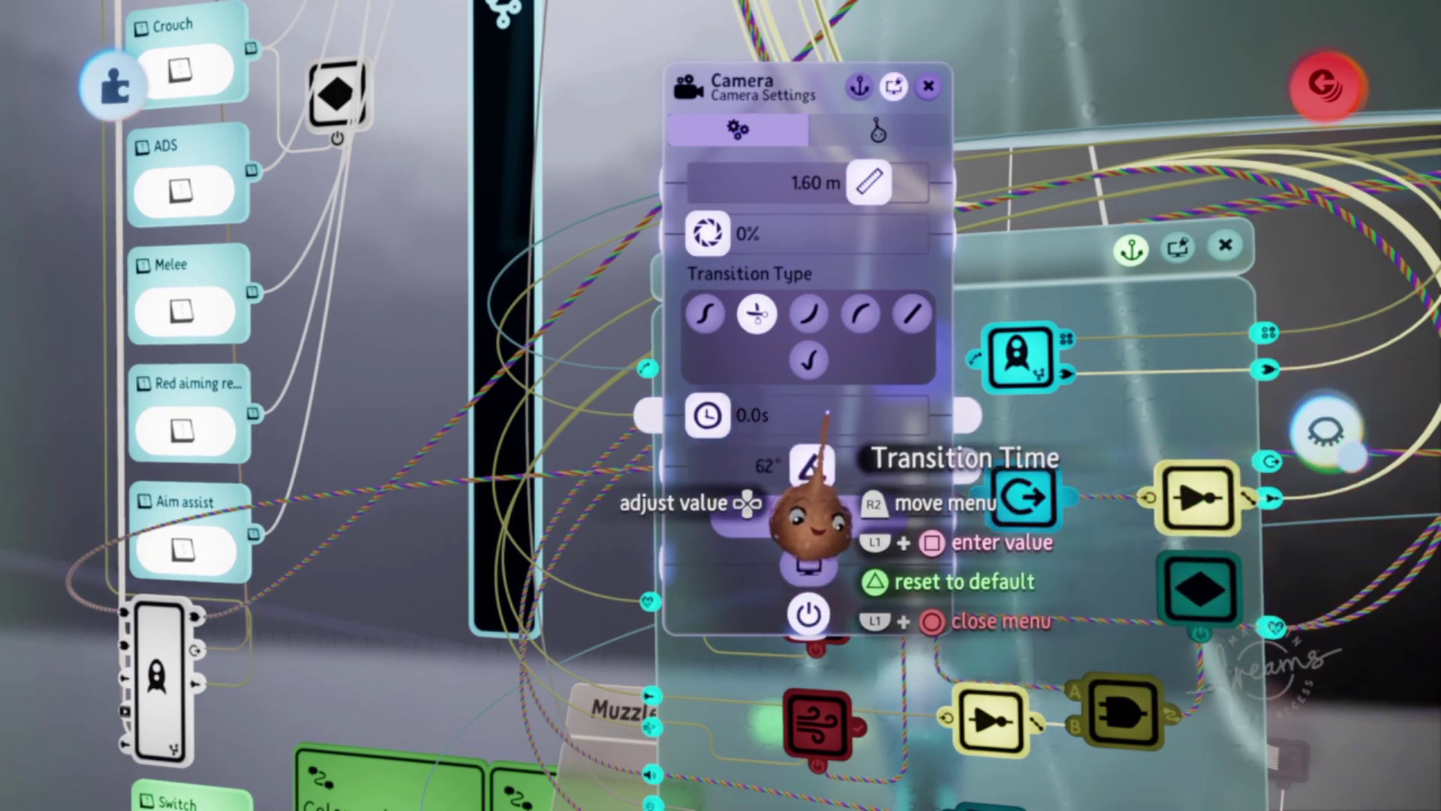
{"action": "key", "text": "Escape"}
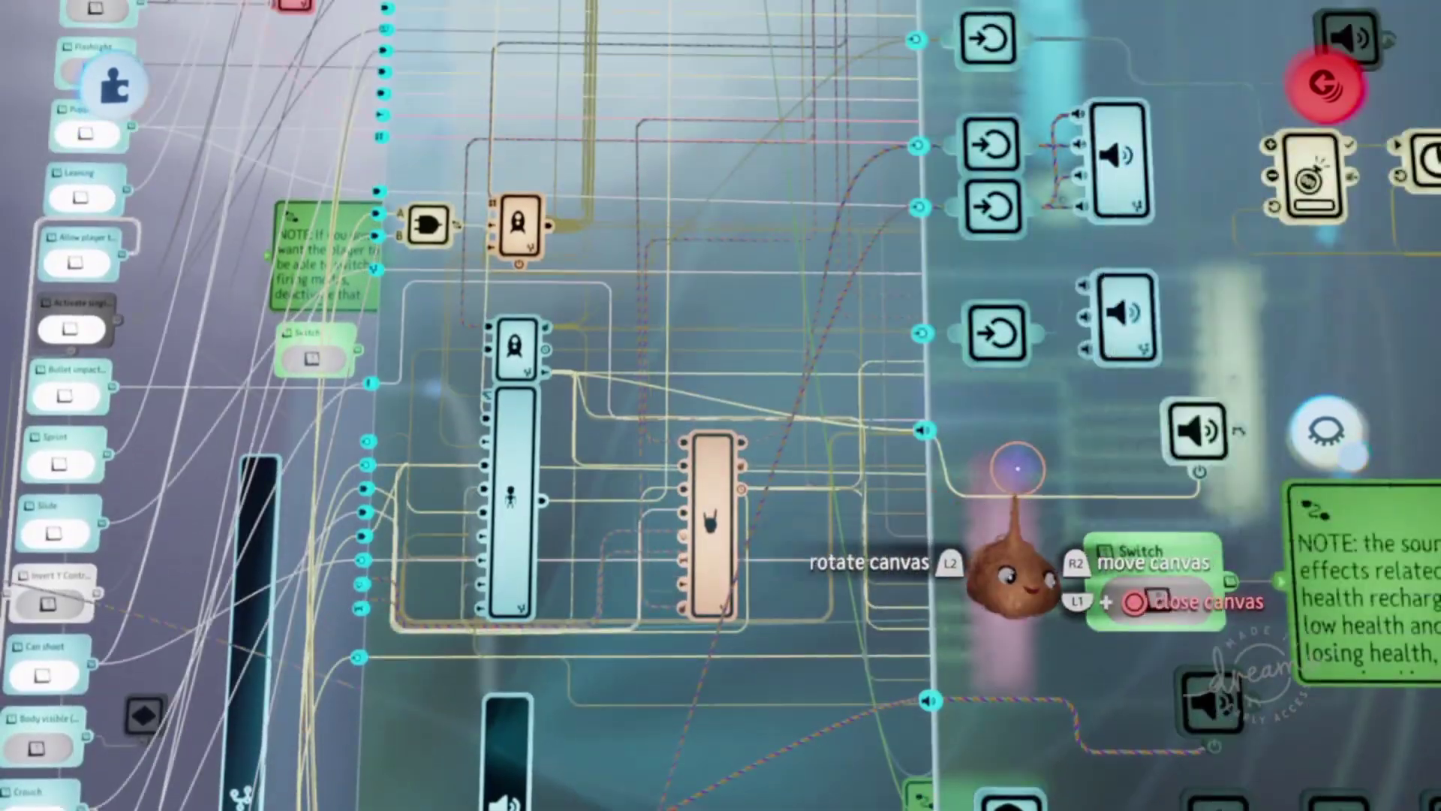
- Open the ADS chip and place a copy of the Toggle on/off chip from beside the Invert Y Controls switch in it
{"action": "key", "text": "Escape"}
{"action": "left_click", "coordinate": [518, 219]}
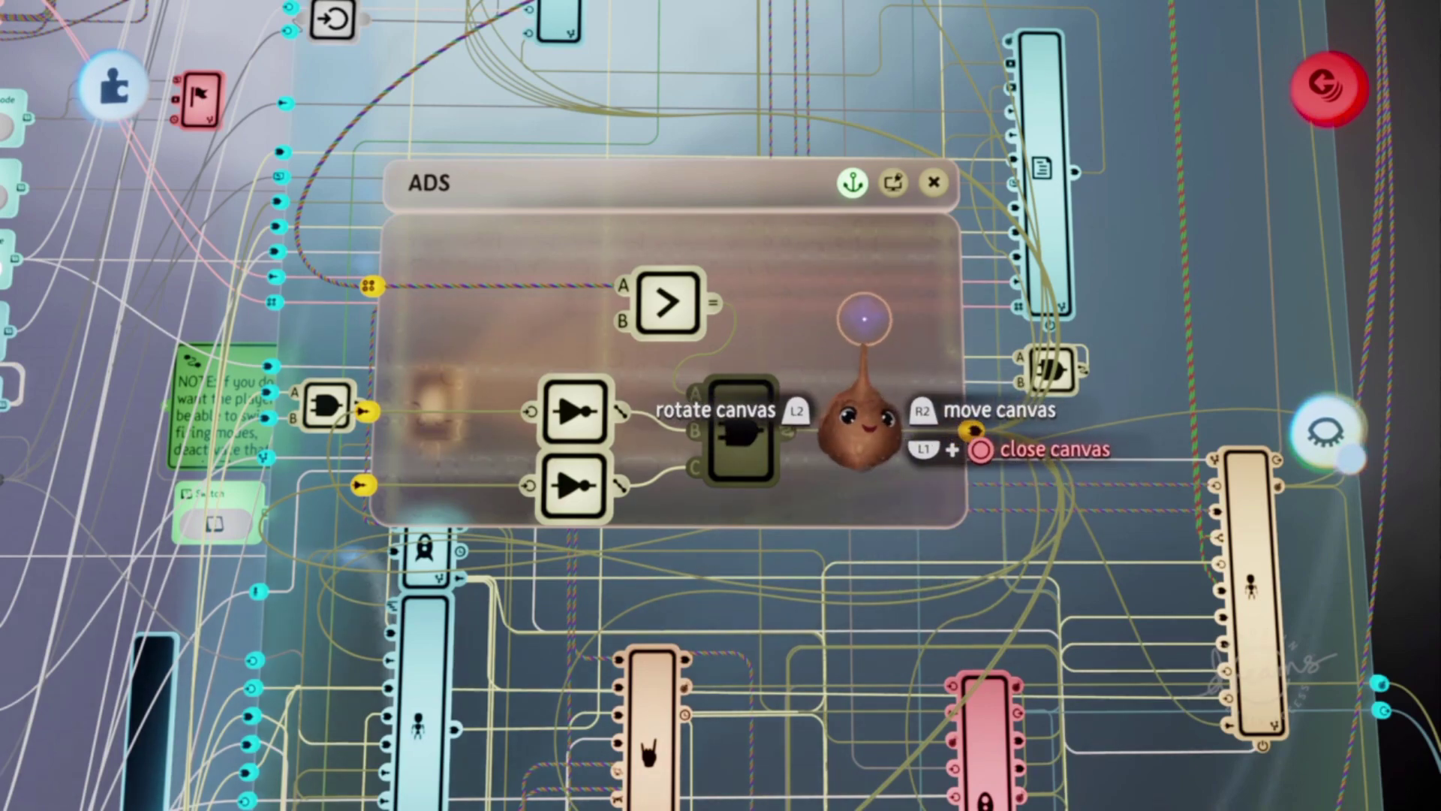
{"action": "middle_click_drag", "start_coordinate": [877, 370], "coordinate": [728, 458]}
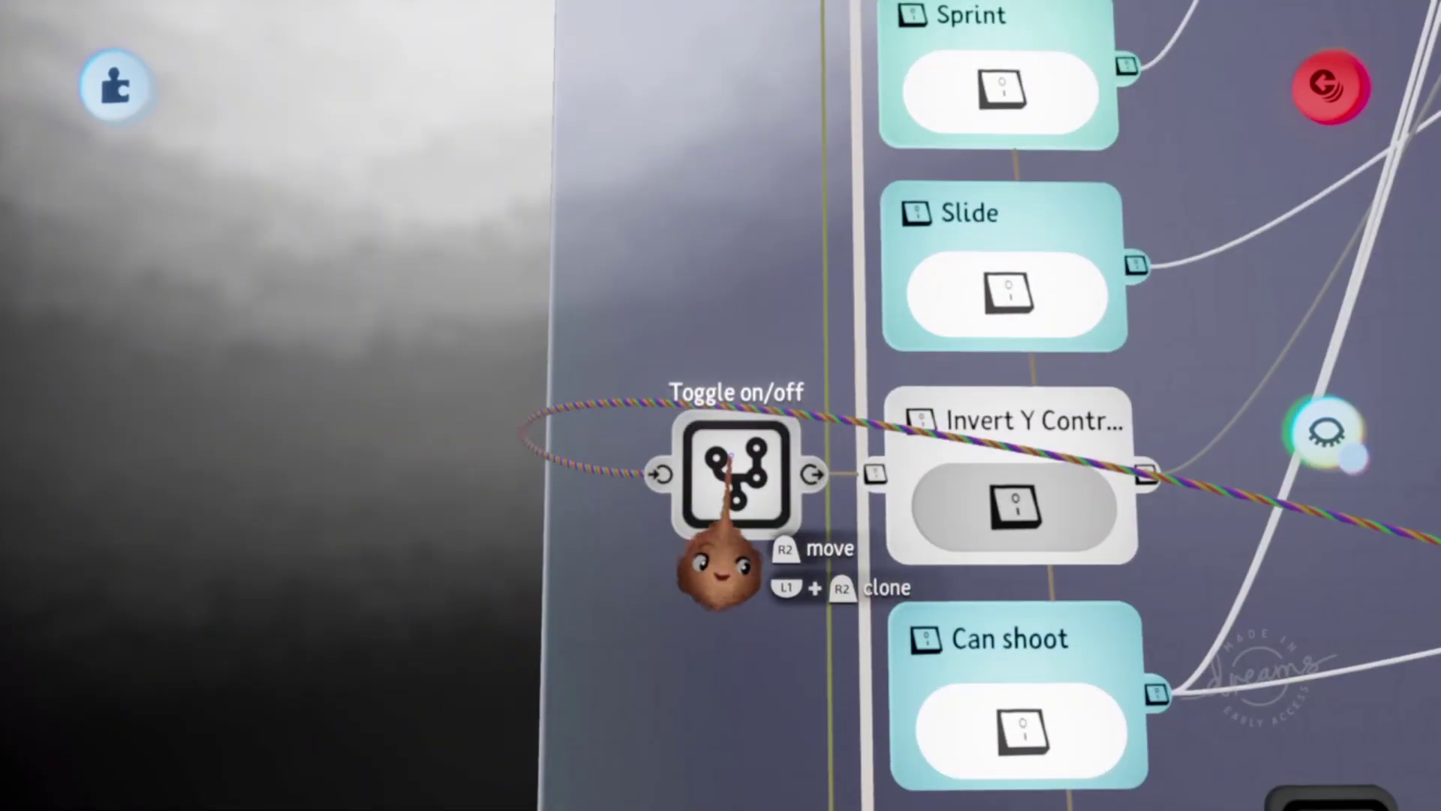
{"action": "left_click_drag", "start_coordinate": [750, 473], "coordinate": [1097, 394]}
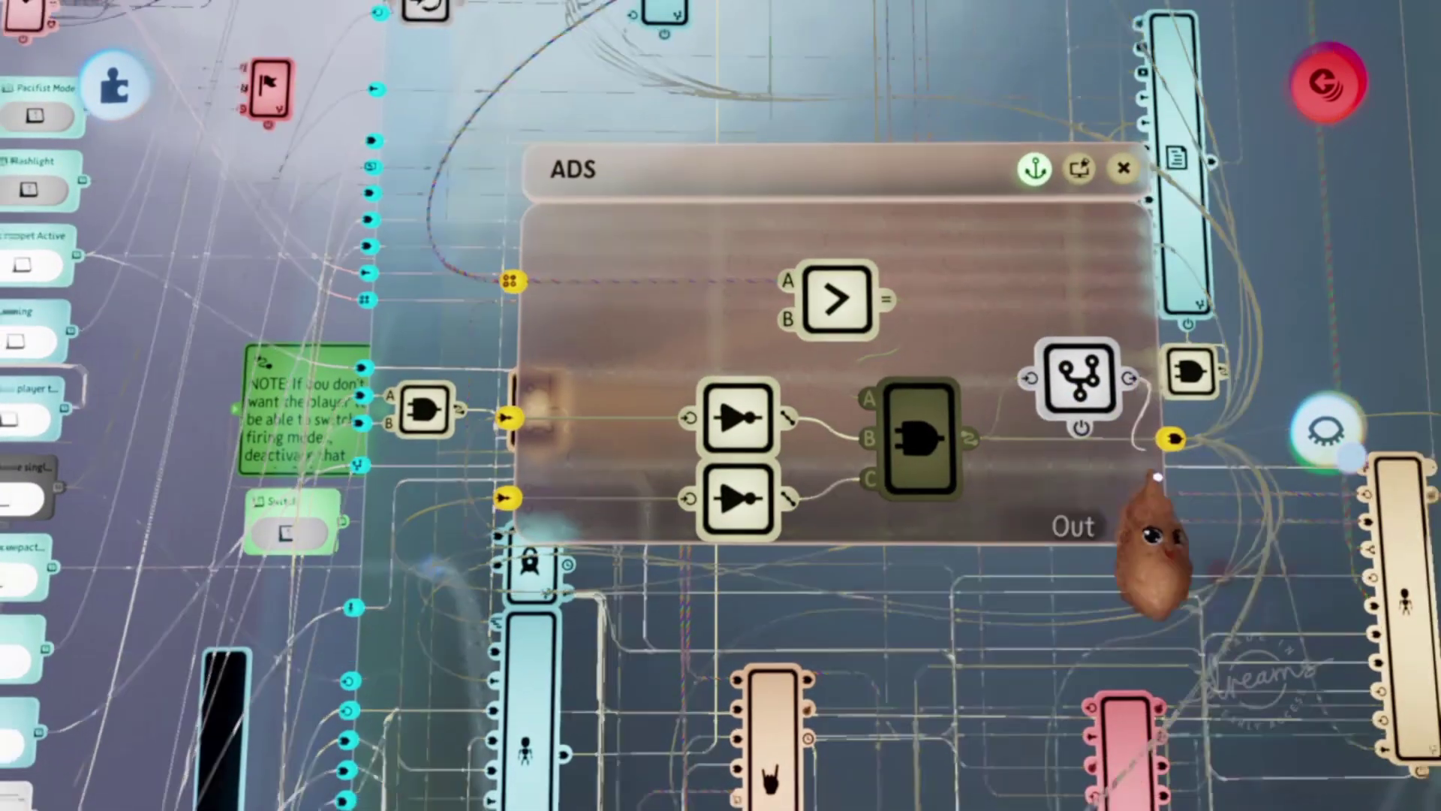
- Wire the ADS gate through the toggle chip to the Keyframe's power port in the Camera Position chip
{"action": "left_click_drag", "start_coordinate": [1190, 439], "coordinate": [945, 448]}
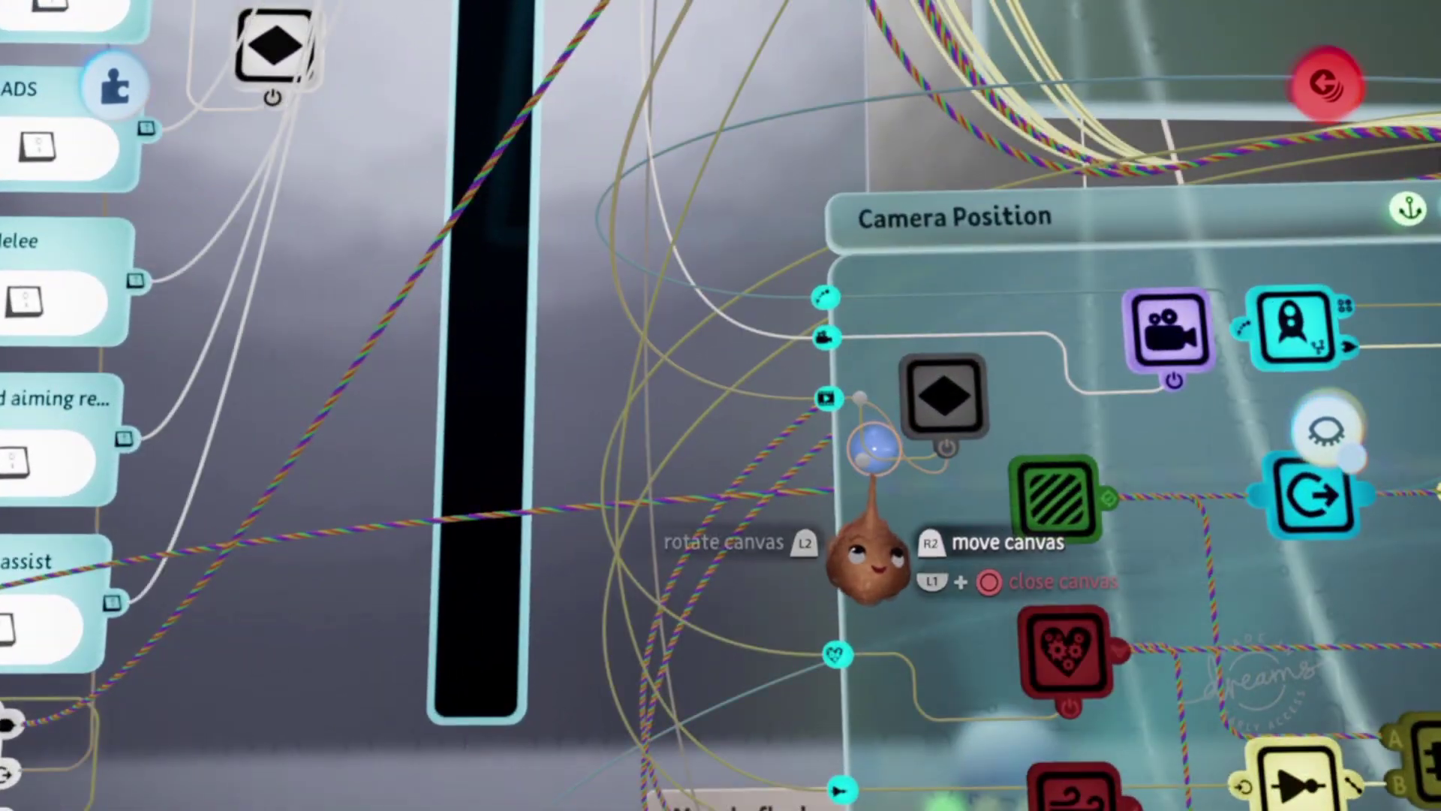
{"action": "middle_click_drag", "start_coordinate": [878, 458], "coordinate": [946, 450]}
{"action": "scroll", "coordinate": [974, 412], "scroll_direction": "up", "scroll_amount": 1}
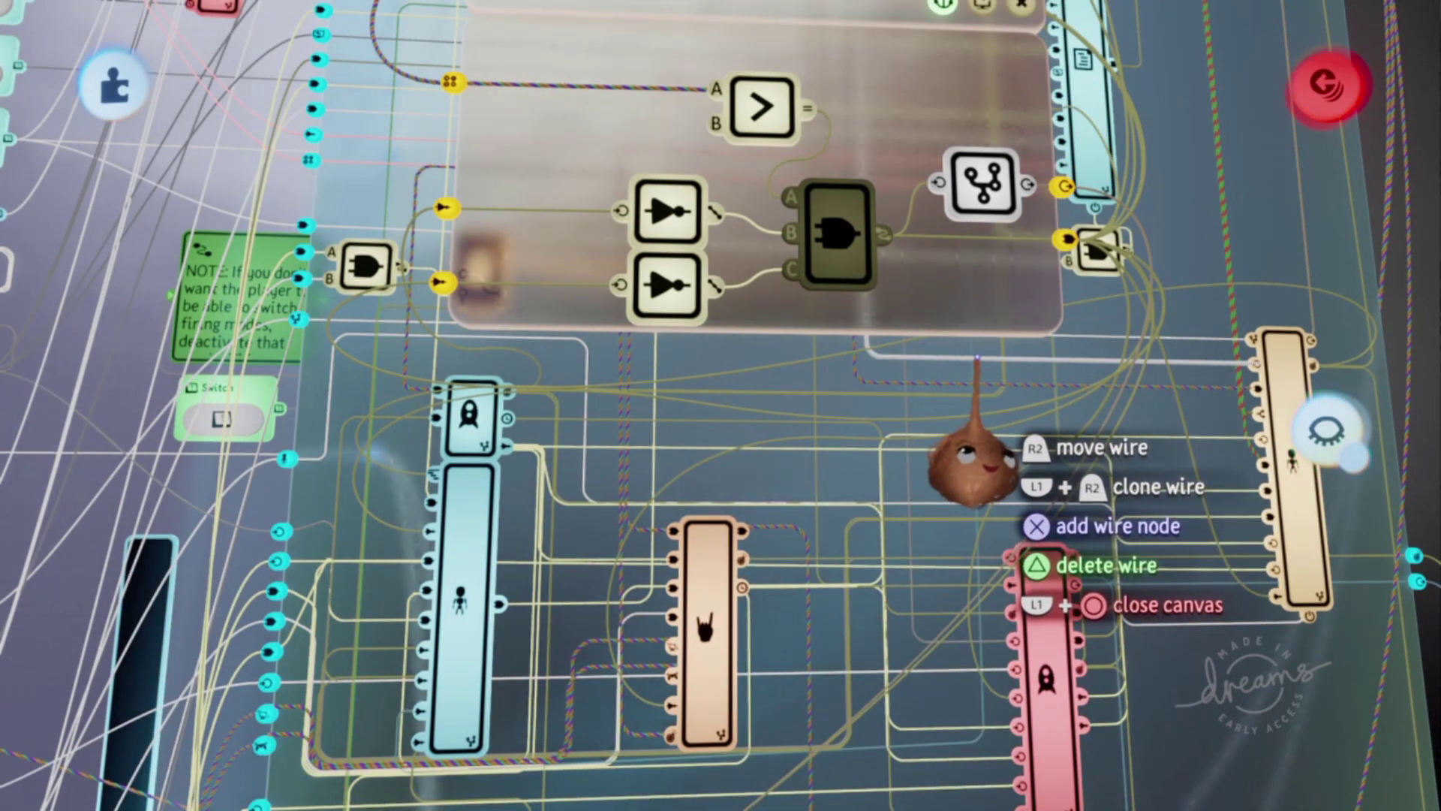
- Disconnect the Trigger deadzone from the ADS on gate and wire the controller's R3 Button to its Input A instead
{"action": "mouse_move", "coordinate": [966, 450]}
{"action": "middle_mouse_down"}
{"action": "mouse_move", "coordinate": [959, 499]}
{"action": "mouse_move", "coordinate": [910, 515]}
{"action": "mouse_move", "coordinate": [620, 401]}
{"action": "middle_mouse_up"}
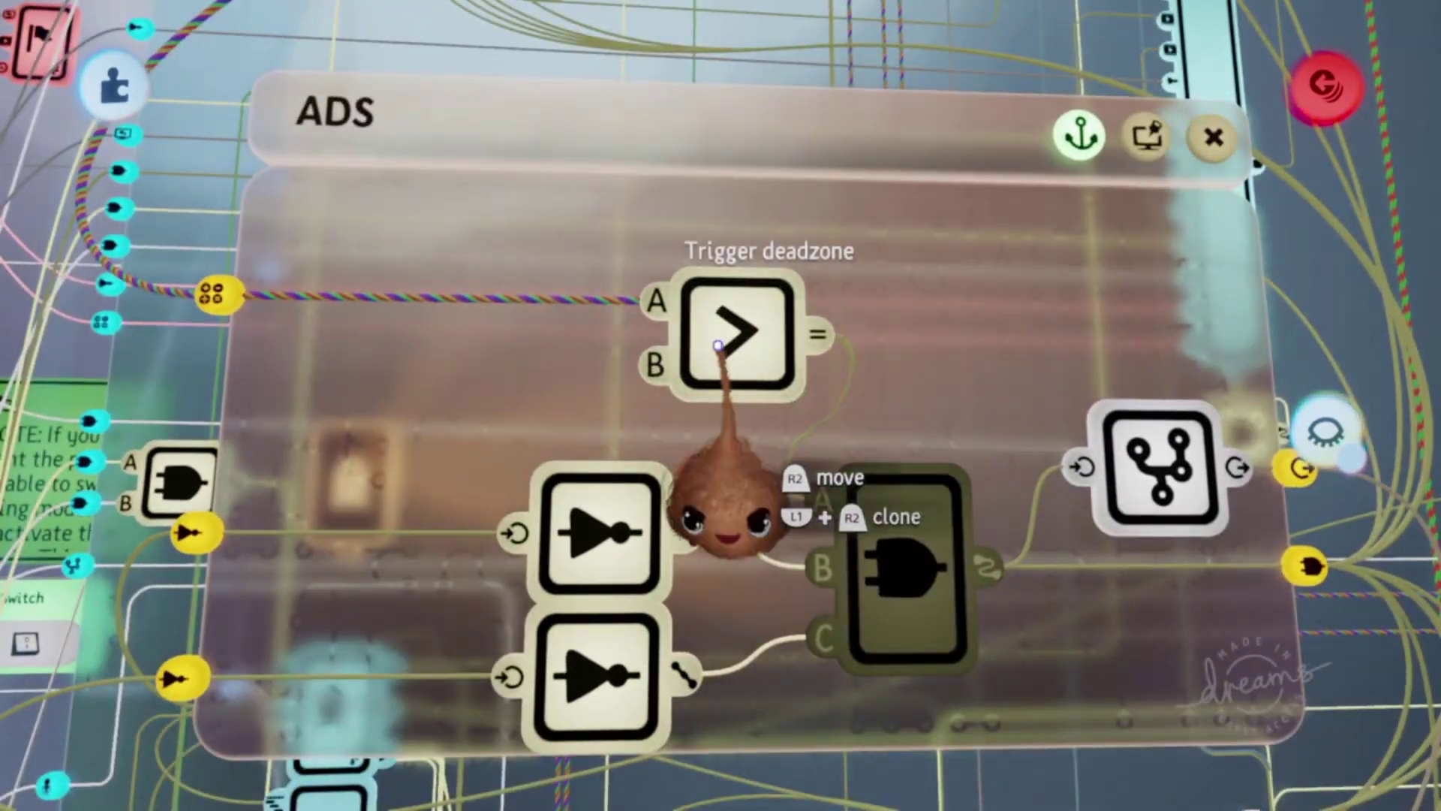
{"action": "scroll", "coordinate": [833, 518], "scroll_direction": "down", "scroll_amount": 5}
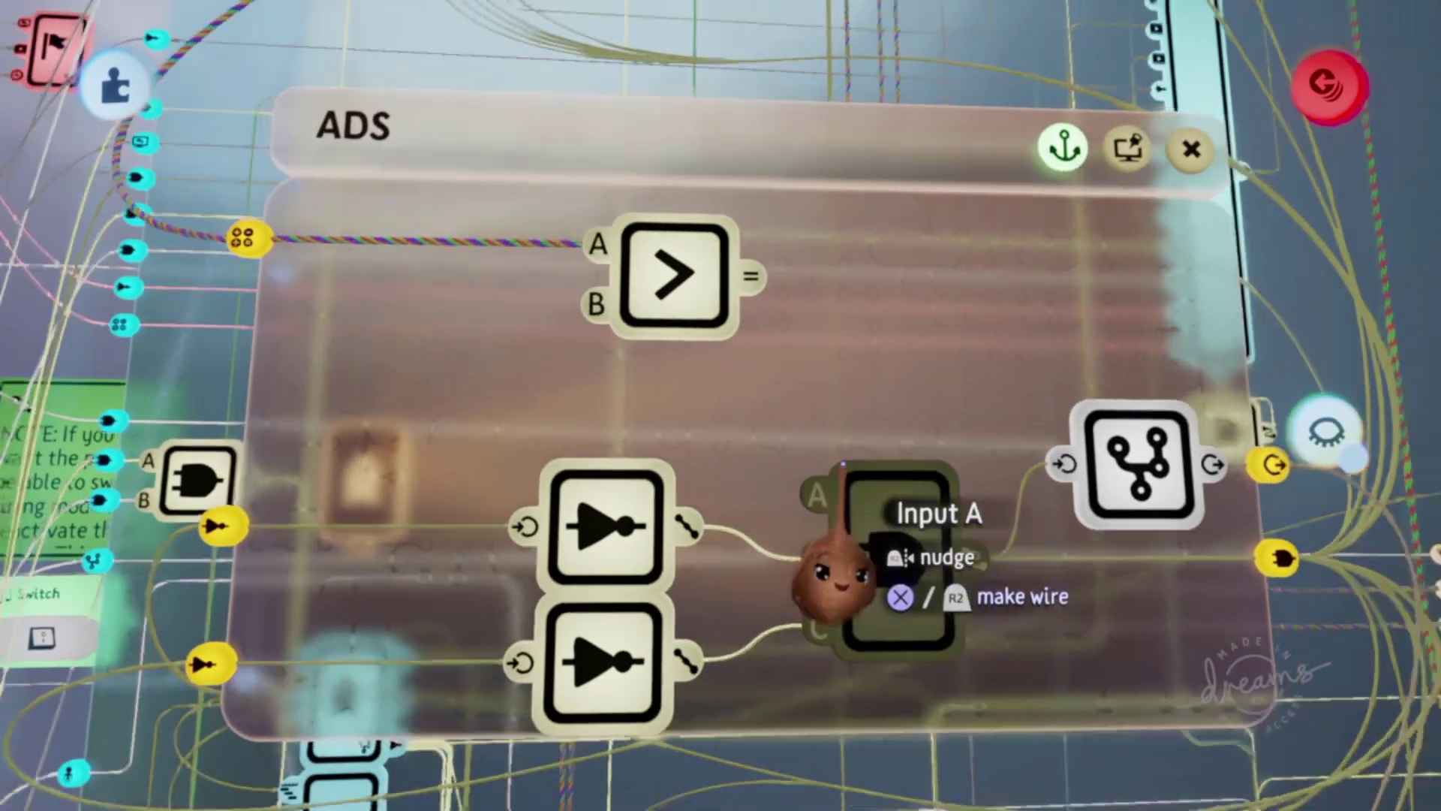
{"action": "middle_click_drag", "start_coordinate": [891, 483], "coordinate": [715, 467]}
{"action": "left_click", "coordinate": [715, 467]}
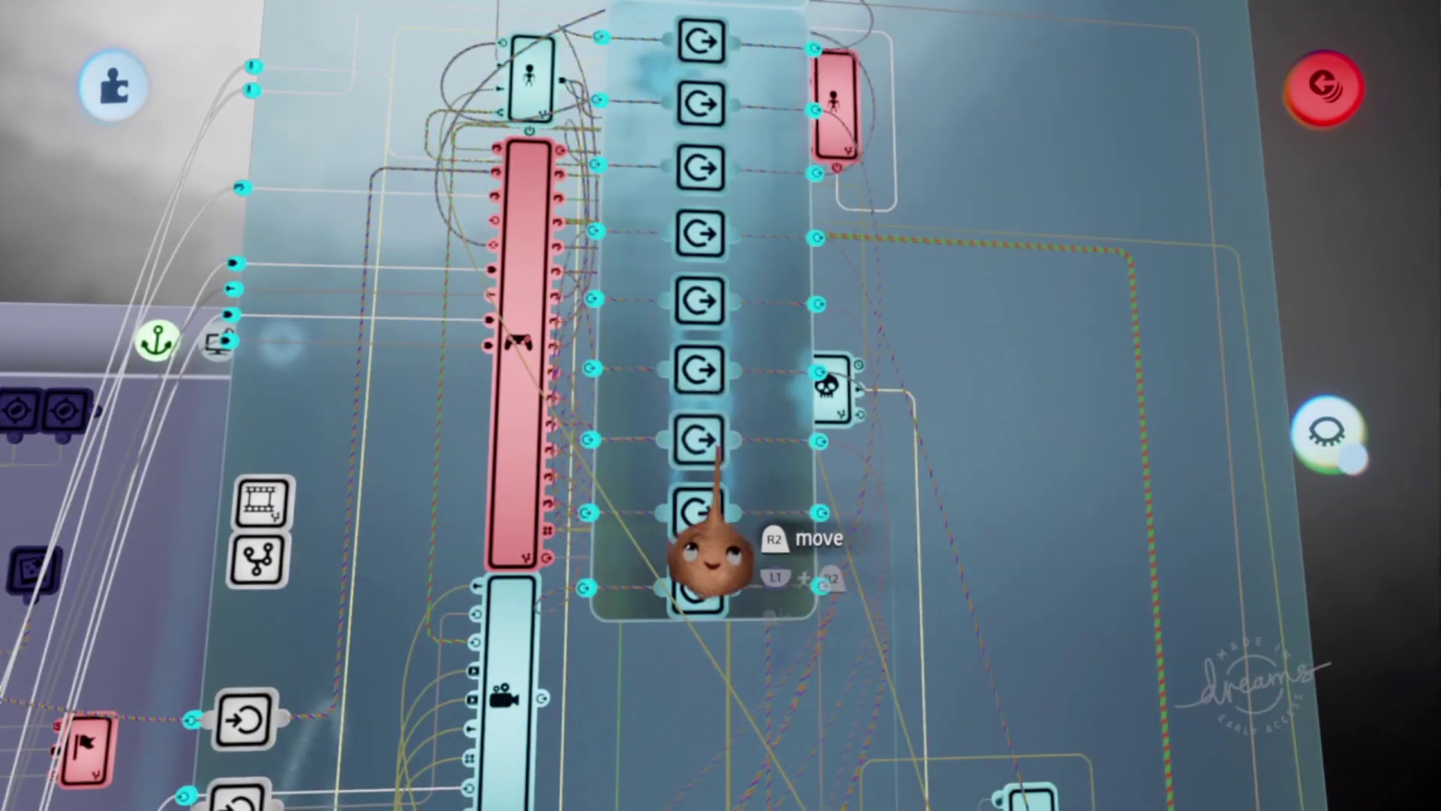
{"action": "left_click_drag", "start_coordinate": [775, 457], "coordinate": [962, 452]}
{"action": "scroll", "coordinate": [777, 488], "scroll_direction": "up", "scroll_amount": 3}
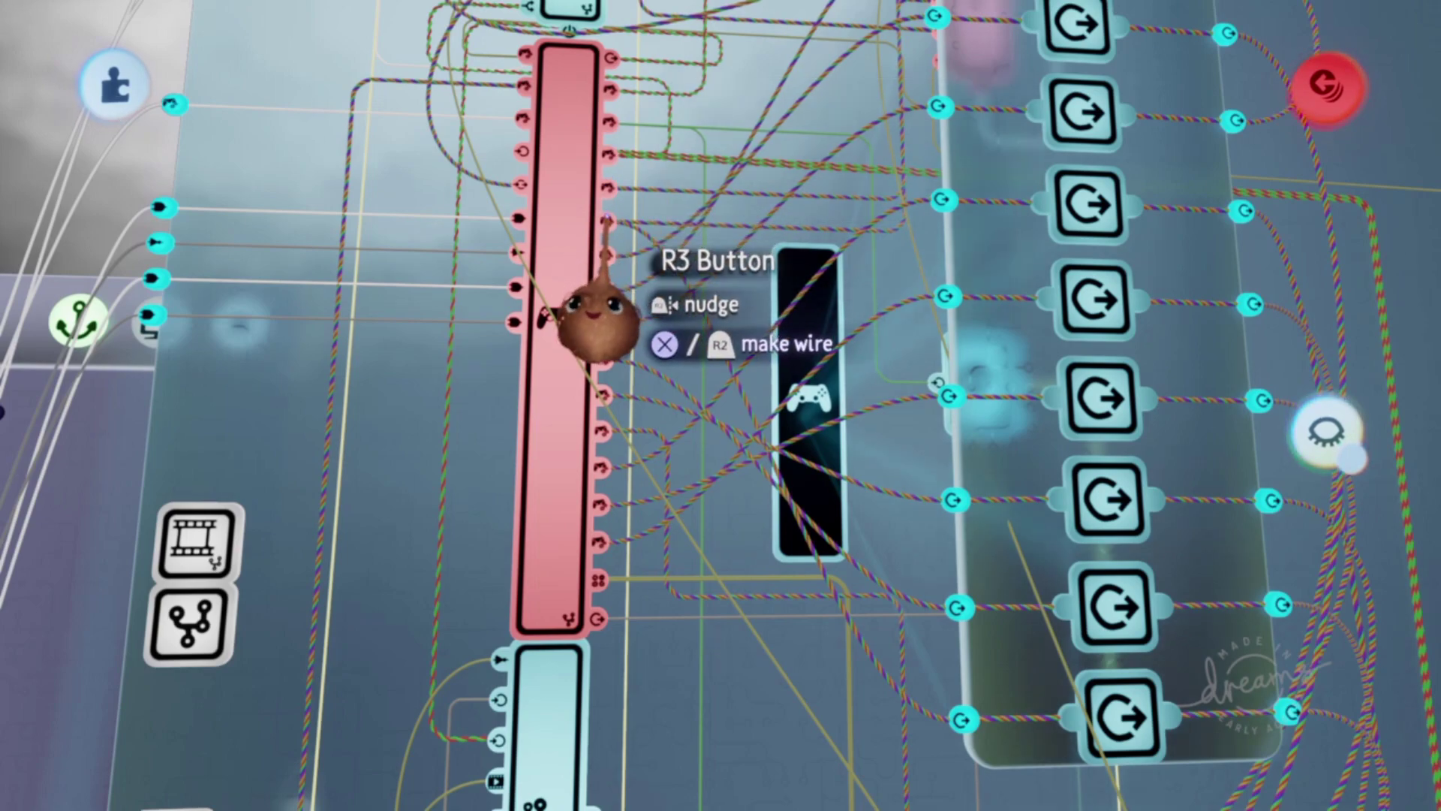
{"action": "left_click_drag", "start_coordinate": [620, 227], "coordinate": [822, 439]}
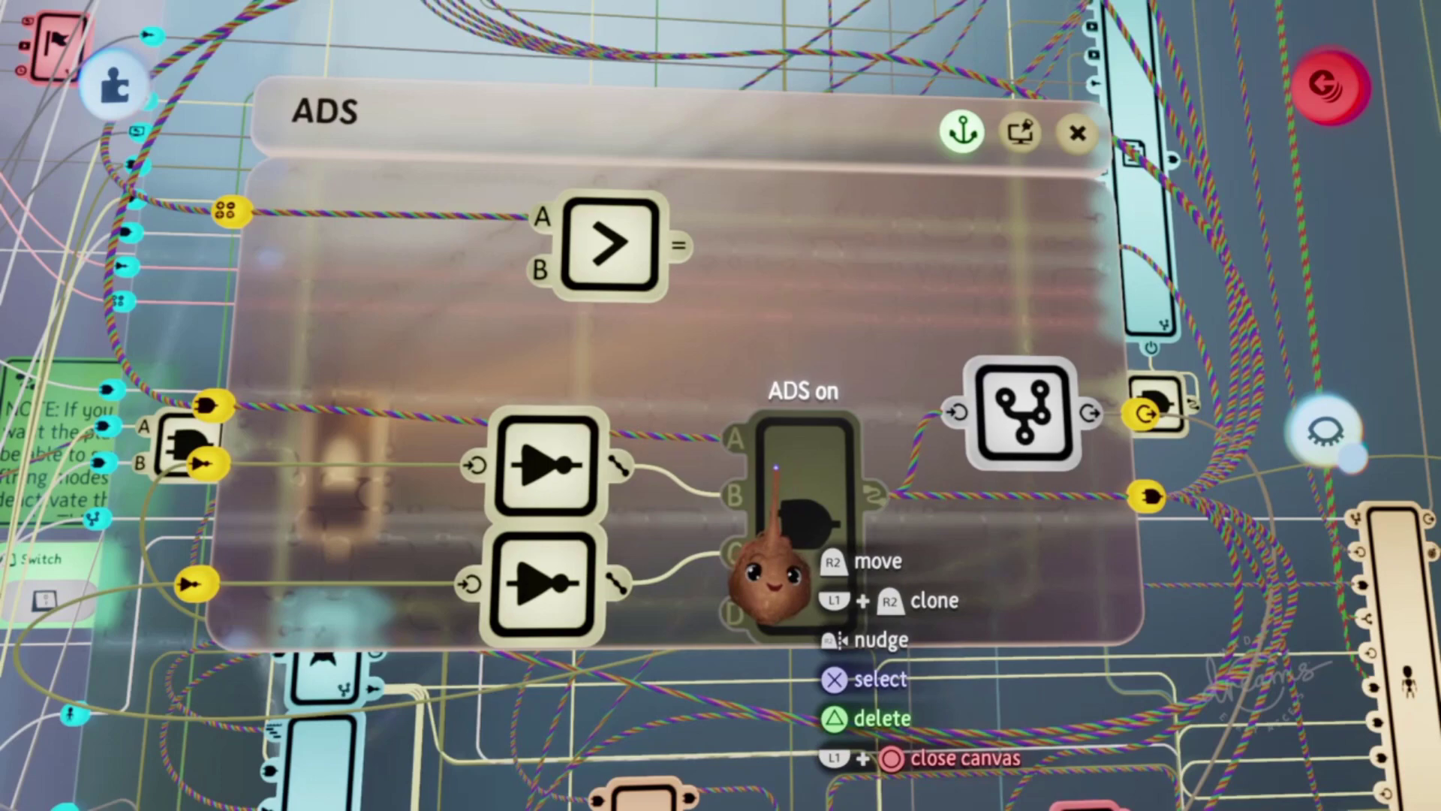
- Examine how the controller's R3 and L1 Buttons connect to the input chip with the Melee entry, and play-test the character
{"action": "key", "text": "Escape"}
{"action": "scroll", "coordinate": [761, 442], "scroll_direction": "up", "scroll_amount": 5}
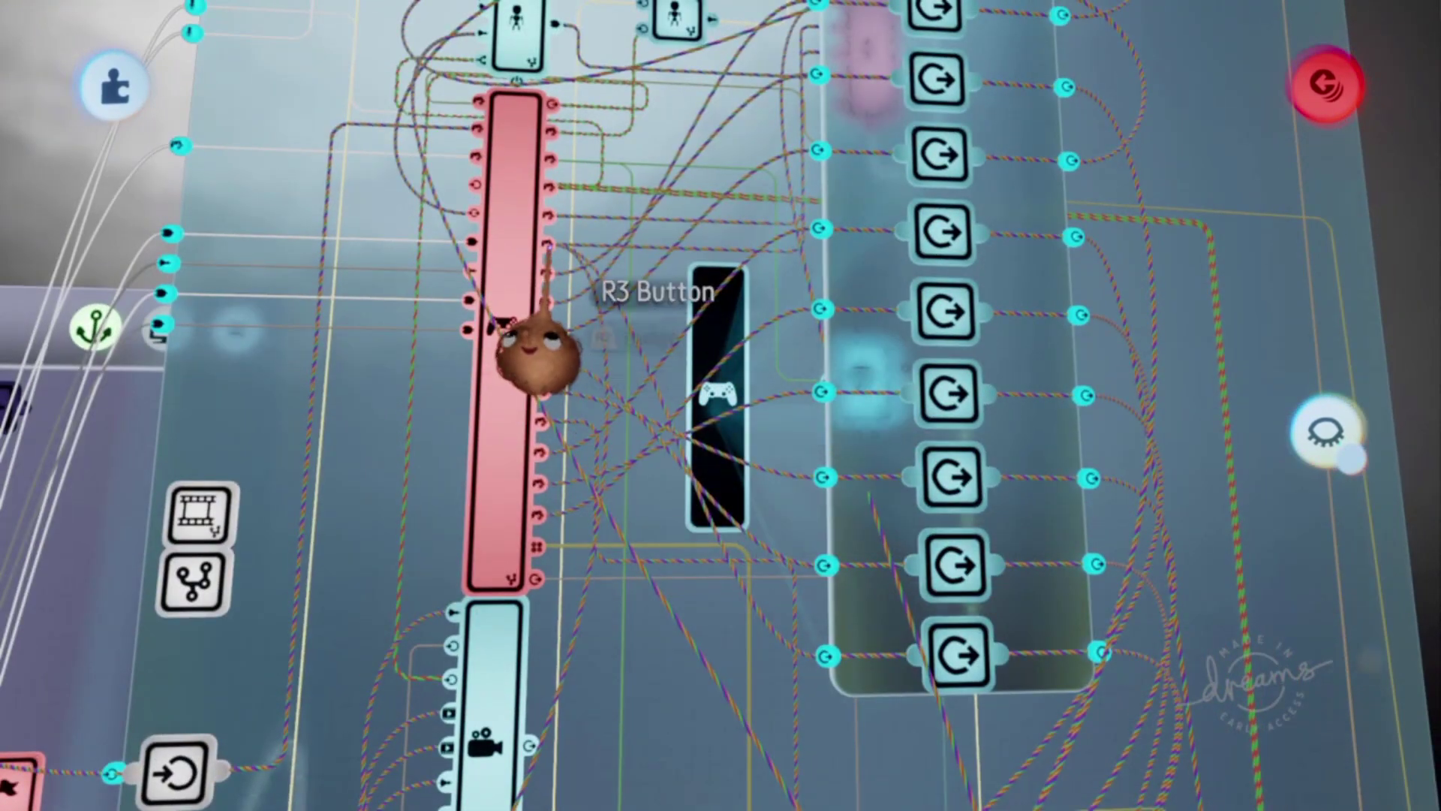
{"action": "scroll", "coordinate": [792, 593], "scroll_direction": "up", "scroll_amount": 2}
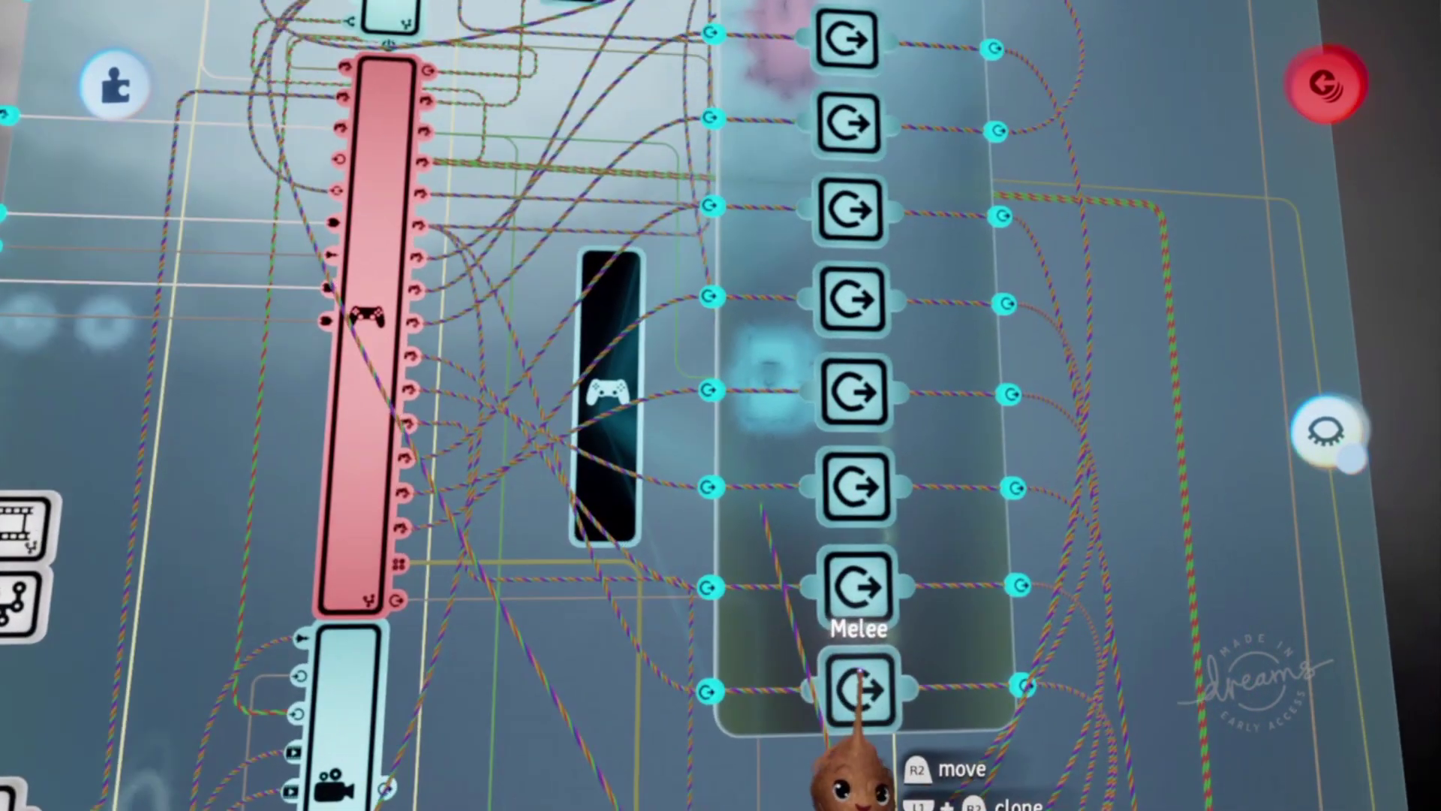
{"action": "key", "text": "Delete"}
{"action": "scroll", "coordinate": [720, 646], "scroll_direction": "up", "scroll_amount": 4}
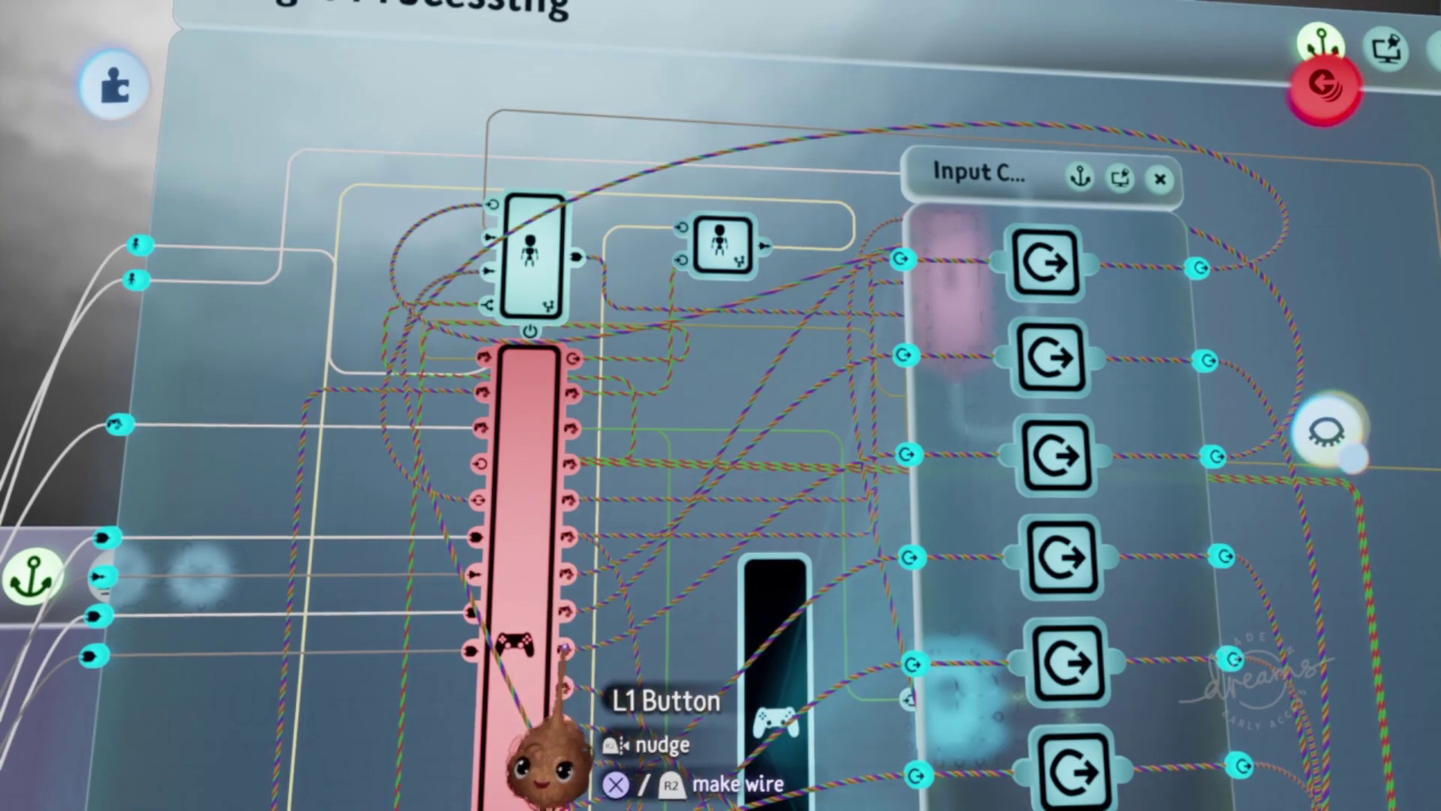
{"action": "scroll", "coordinate": [525, 653], "scroll_direction": "down", "scroll_amount": 4}
{"action": "scroll", "coordinate": [638, 487], "scroll_direction": "down", "scroll_amount": 2}
{"action": "left_click_drag", "start_coordinate": [443, 375], "coordinate": [732, 546]}
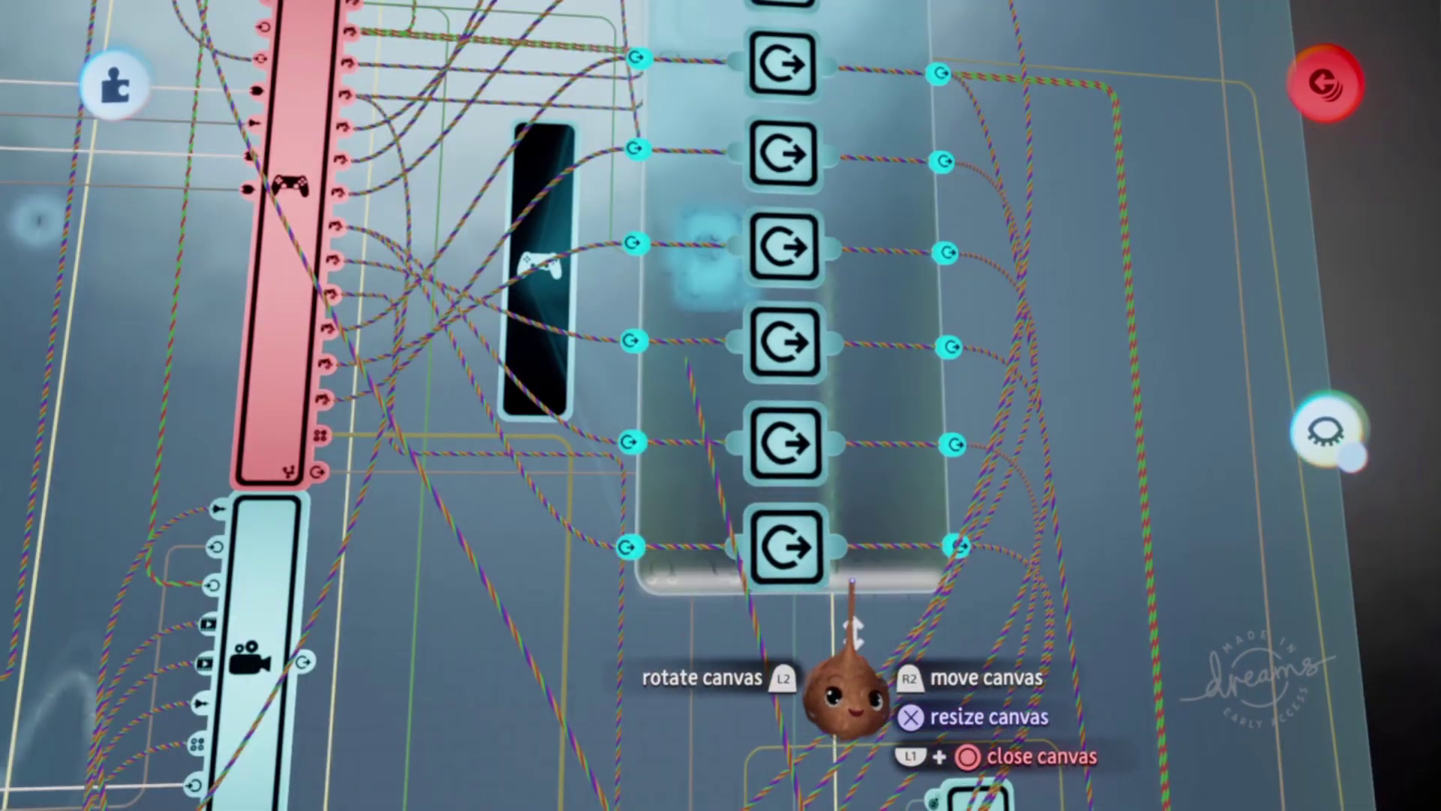
{"action": "middle_click_drag", "start_coordinate": [852, 581], "coordinate": [784, 471]}
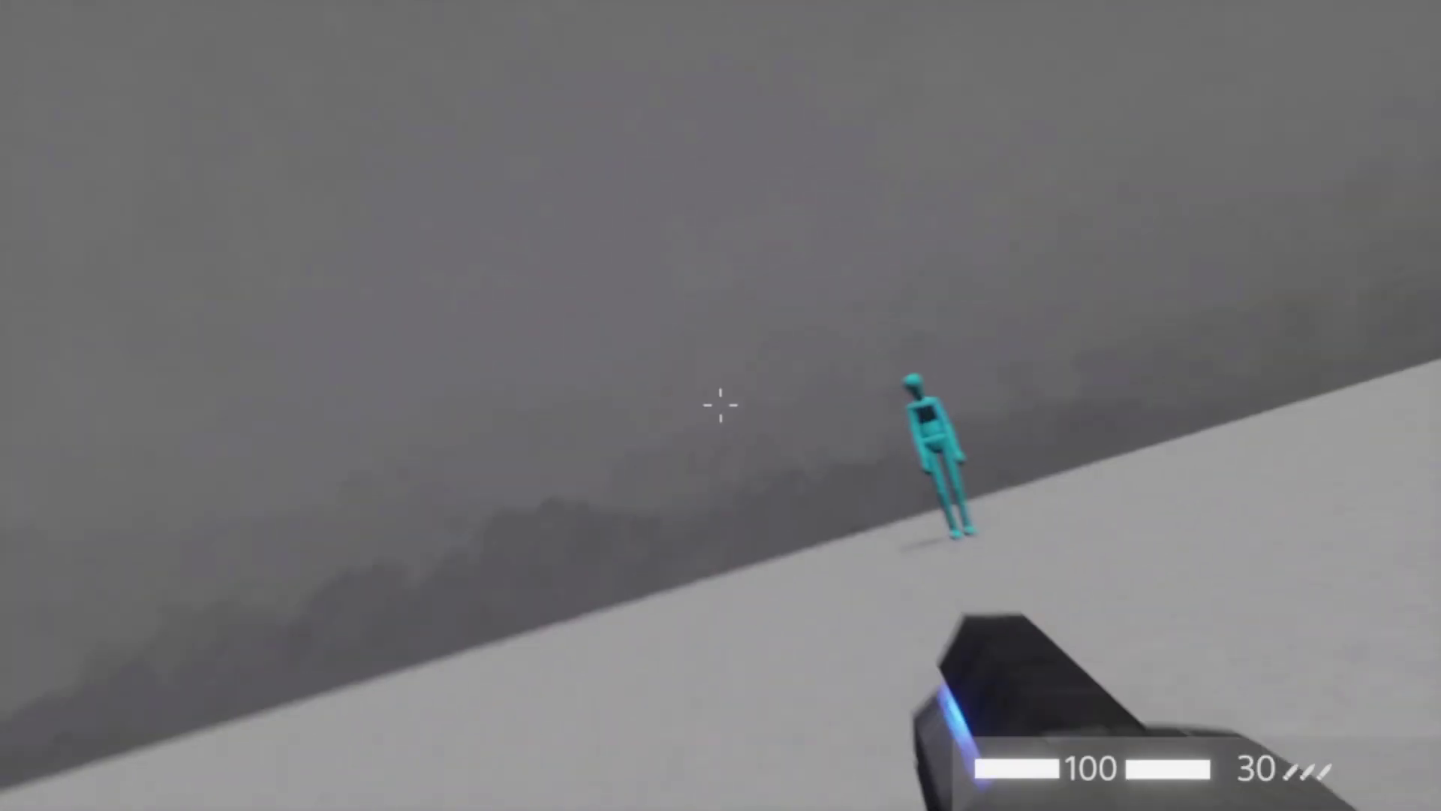
- Return to editing and turn off the Leaning switch in the character's switch list
{"action": "key", "text": "Escape"}
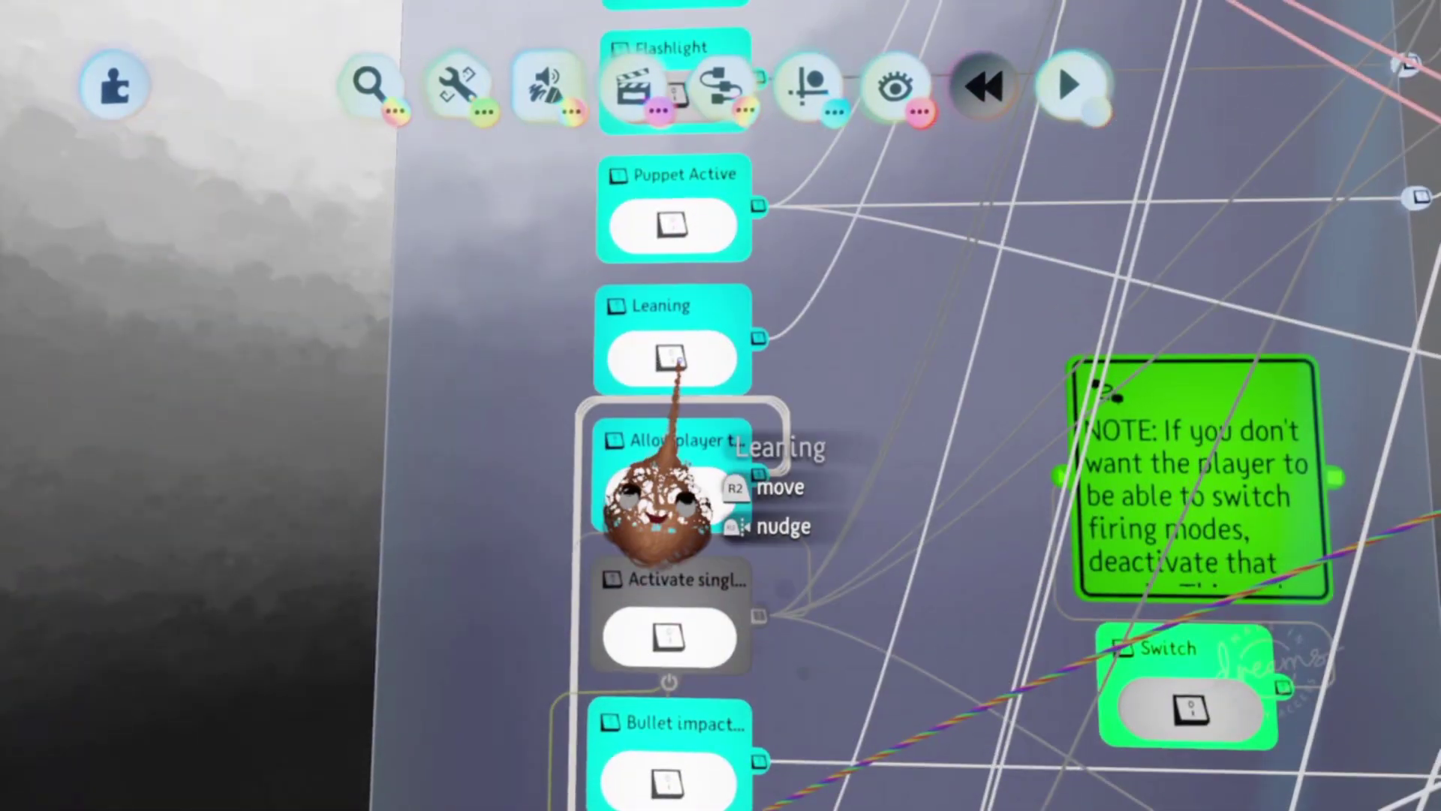
{"action": "left_click", "coordinate": [680, 362]}
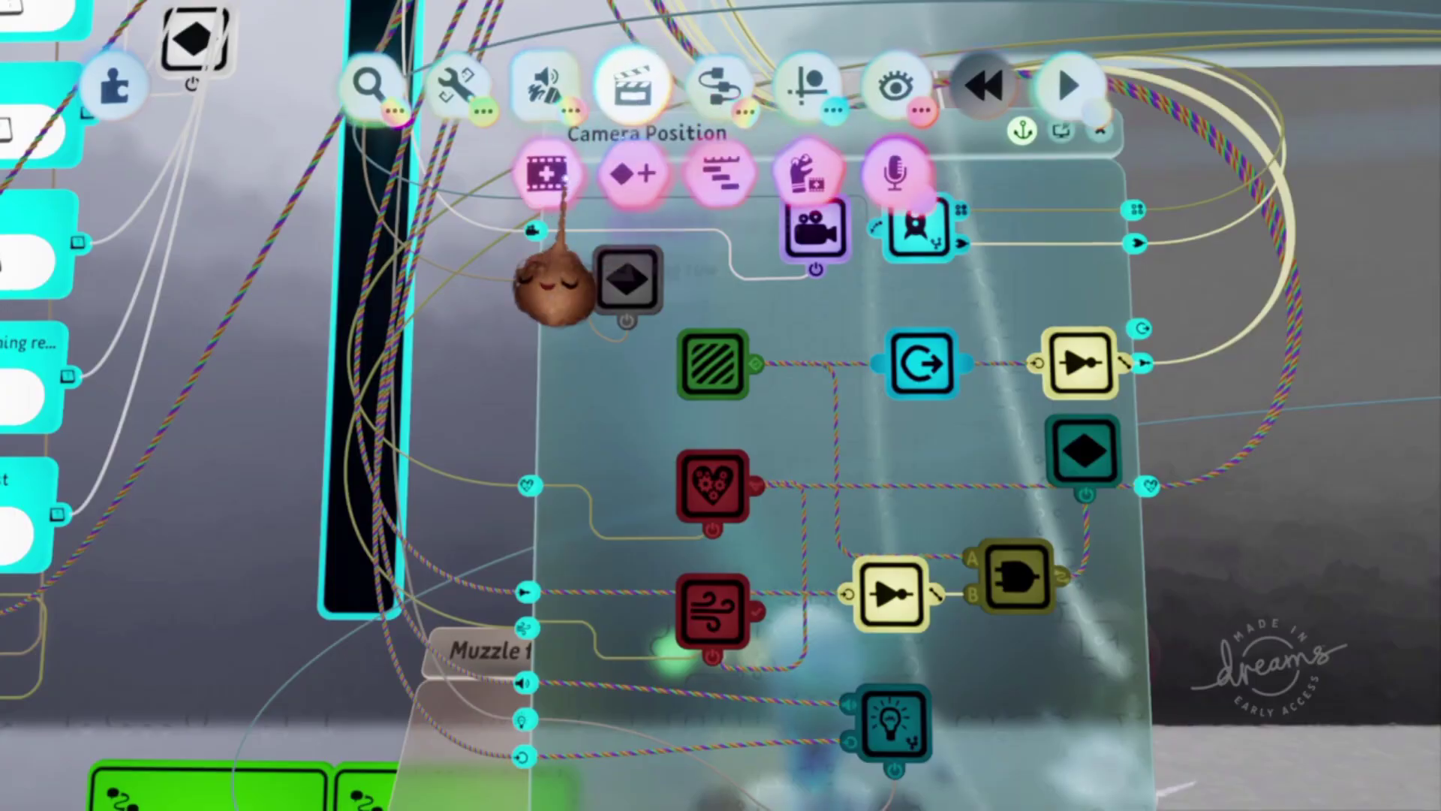
- Add a second Keyframe to the Camera Position chip and record a change to the character puppet's physical properties in it
{"action": "left_click", "coordinate": [709, 360]}
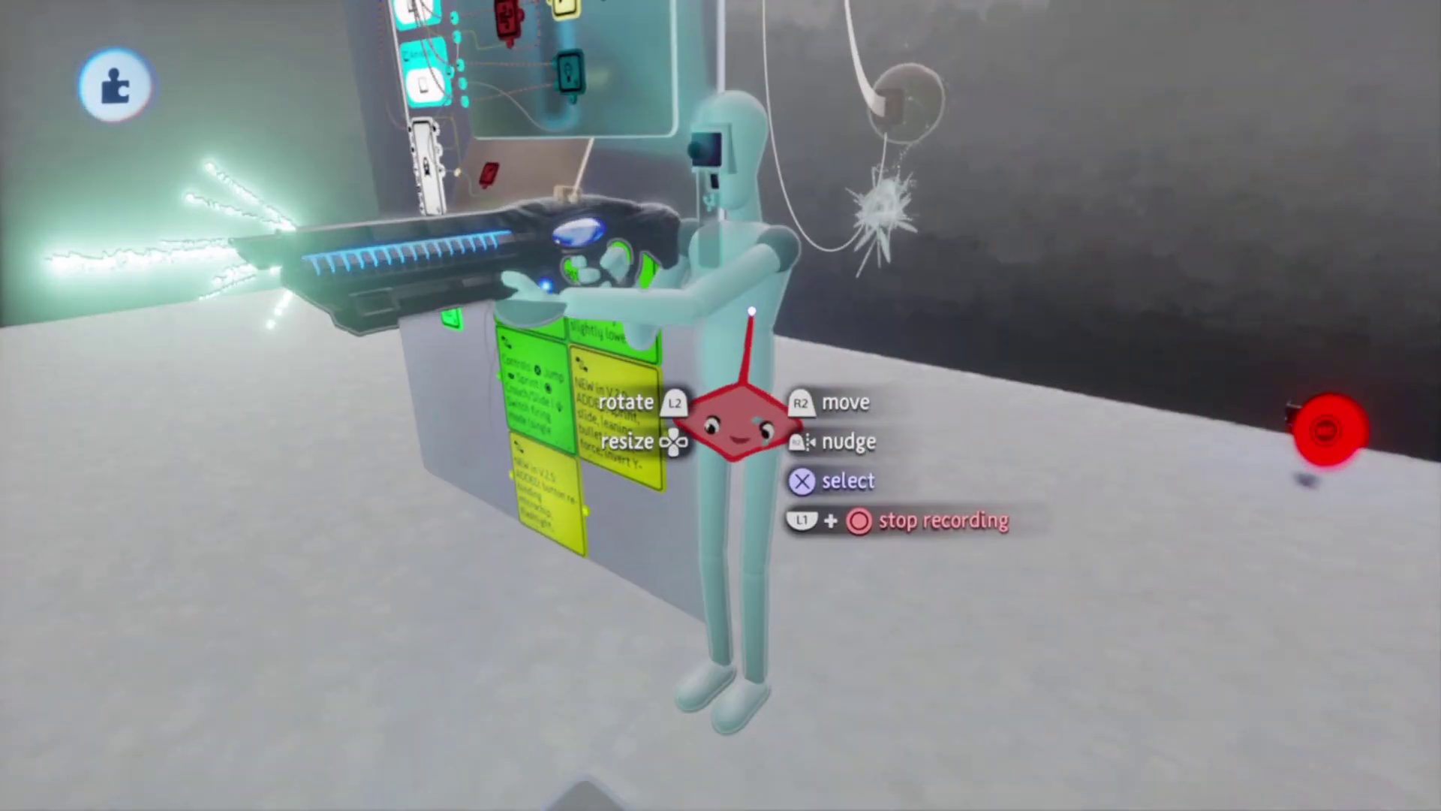
{"action": "left_click", "coordinate": [739, 420]}
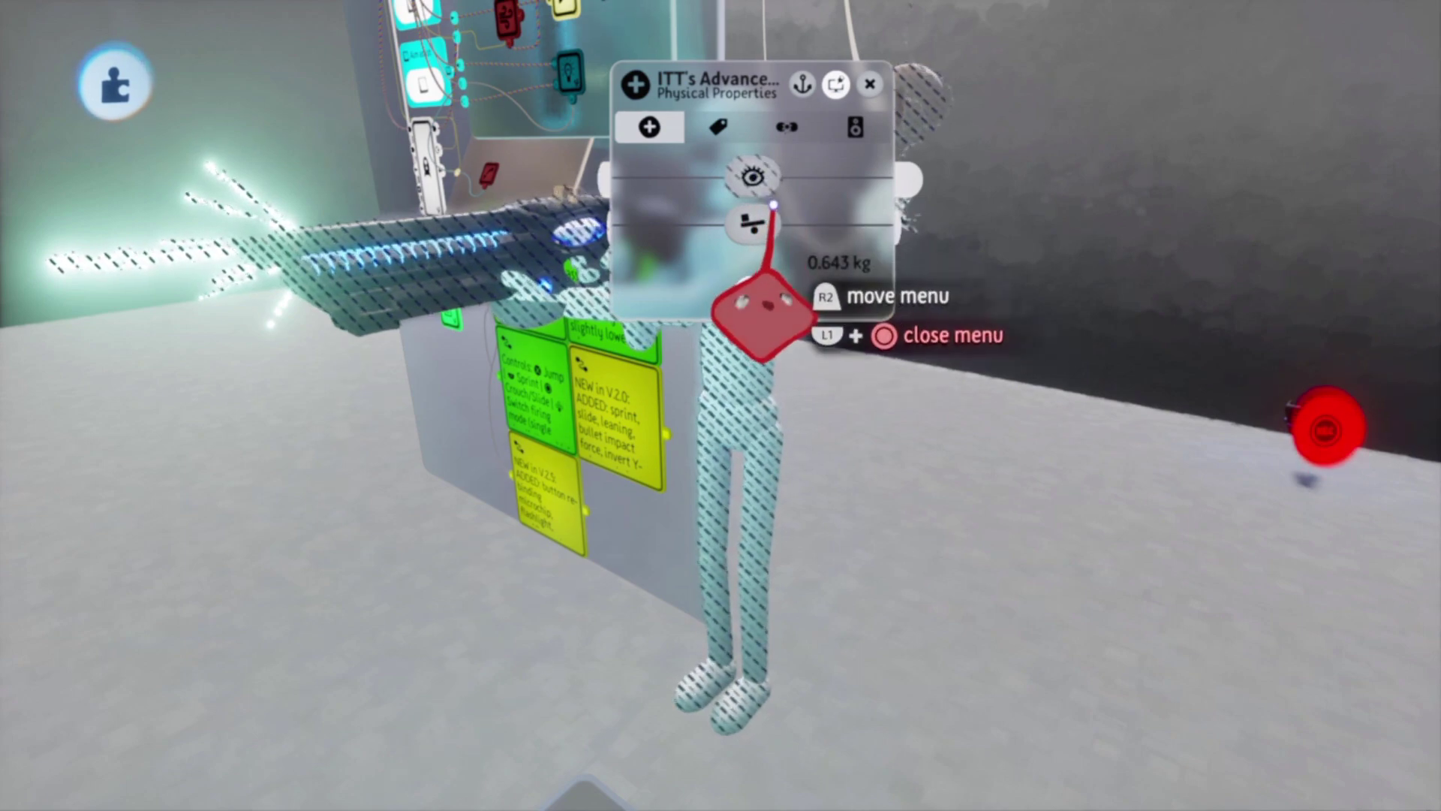
{"action": "key", "text": "Escape"}
{"action": "left_click", "coordinate": [751, 280]}
{"action": "left_click", "coordinate": [752, 287]}
{"action": "left_click", "coordinate": [569, 84]}
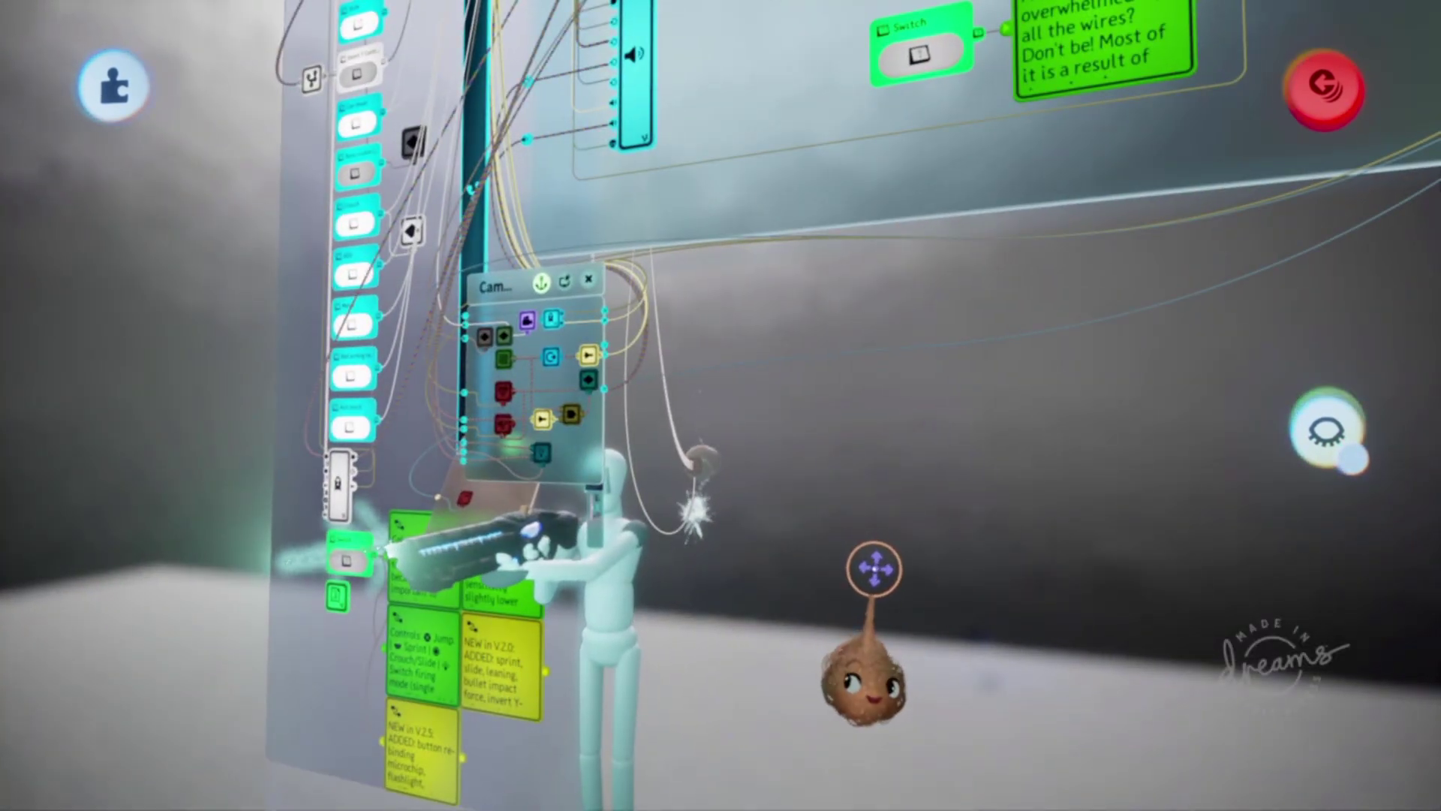
- Open the ADS chip and wire its toggle to the new Keyframe's power port in the Camera Position chip
{"action": "middle_click_drag", "start_coordinate": [884, 570], "coordinate": [733, 406]}
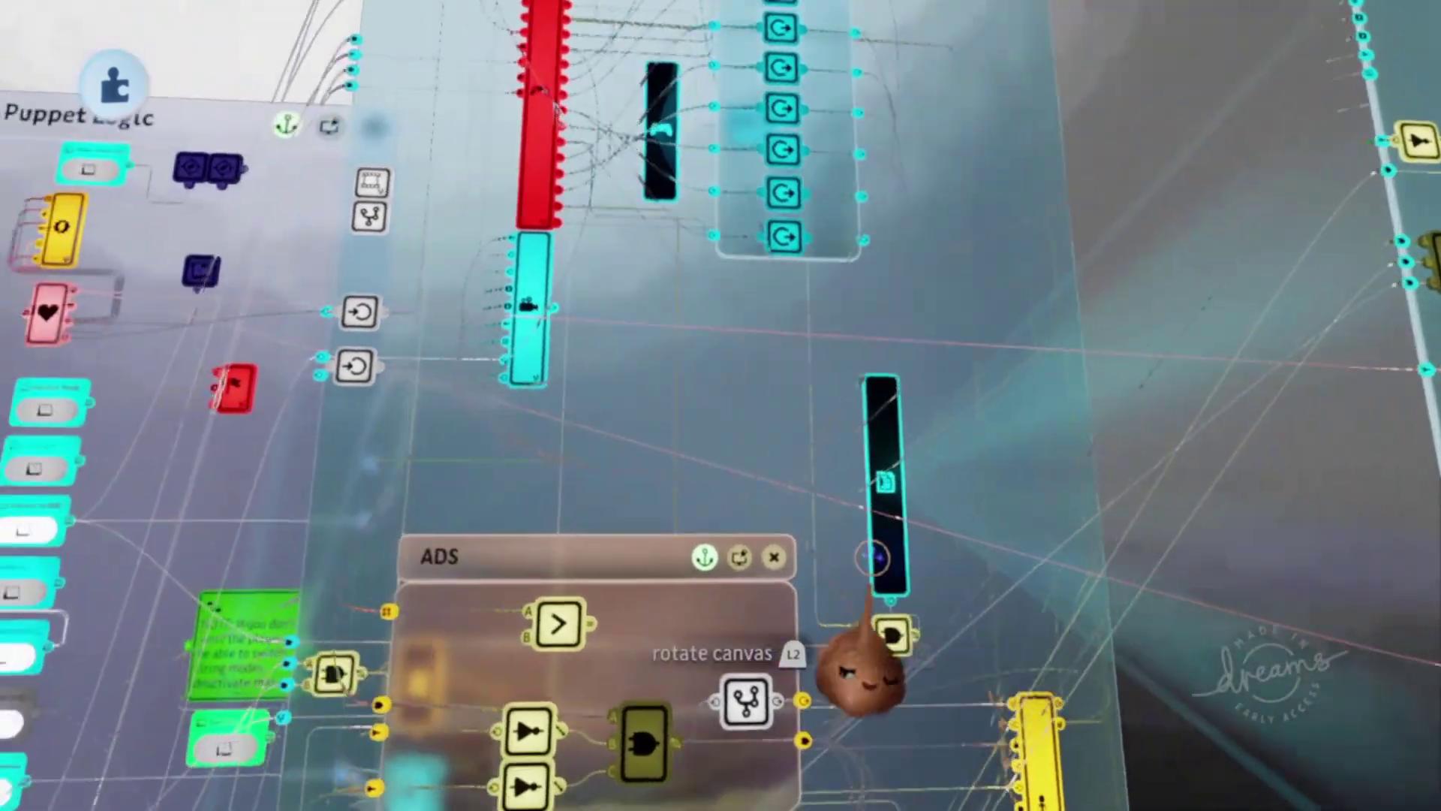
{"action": "left_click_drag", "start_coordinate": [736, 627], "coordinate": [627, 330]}
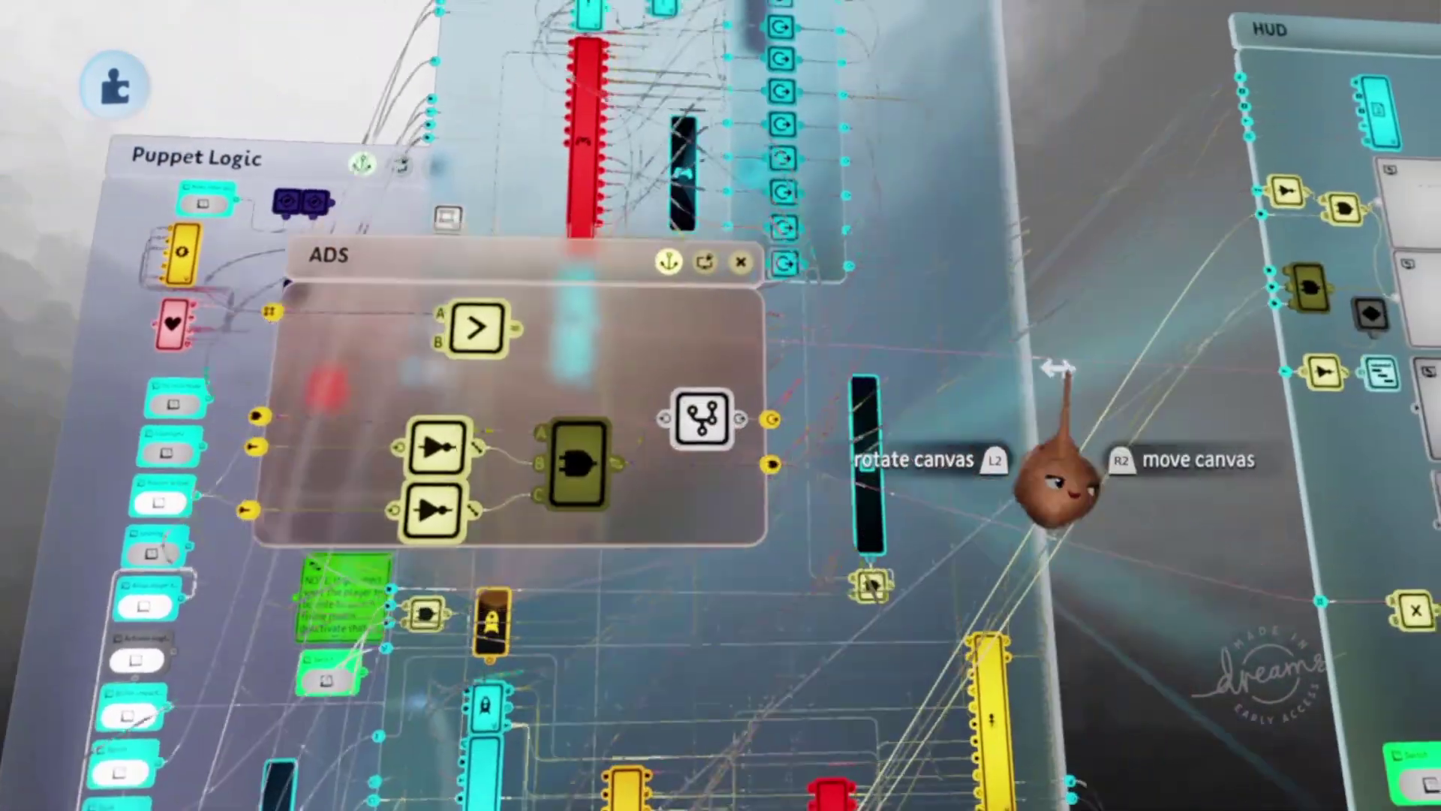
{"action": "middle_click_drag", "start_coordinate": [1069, 369], "coordinate": [970, 585]}
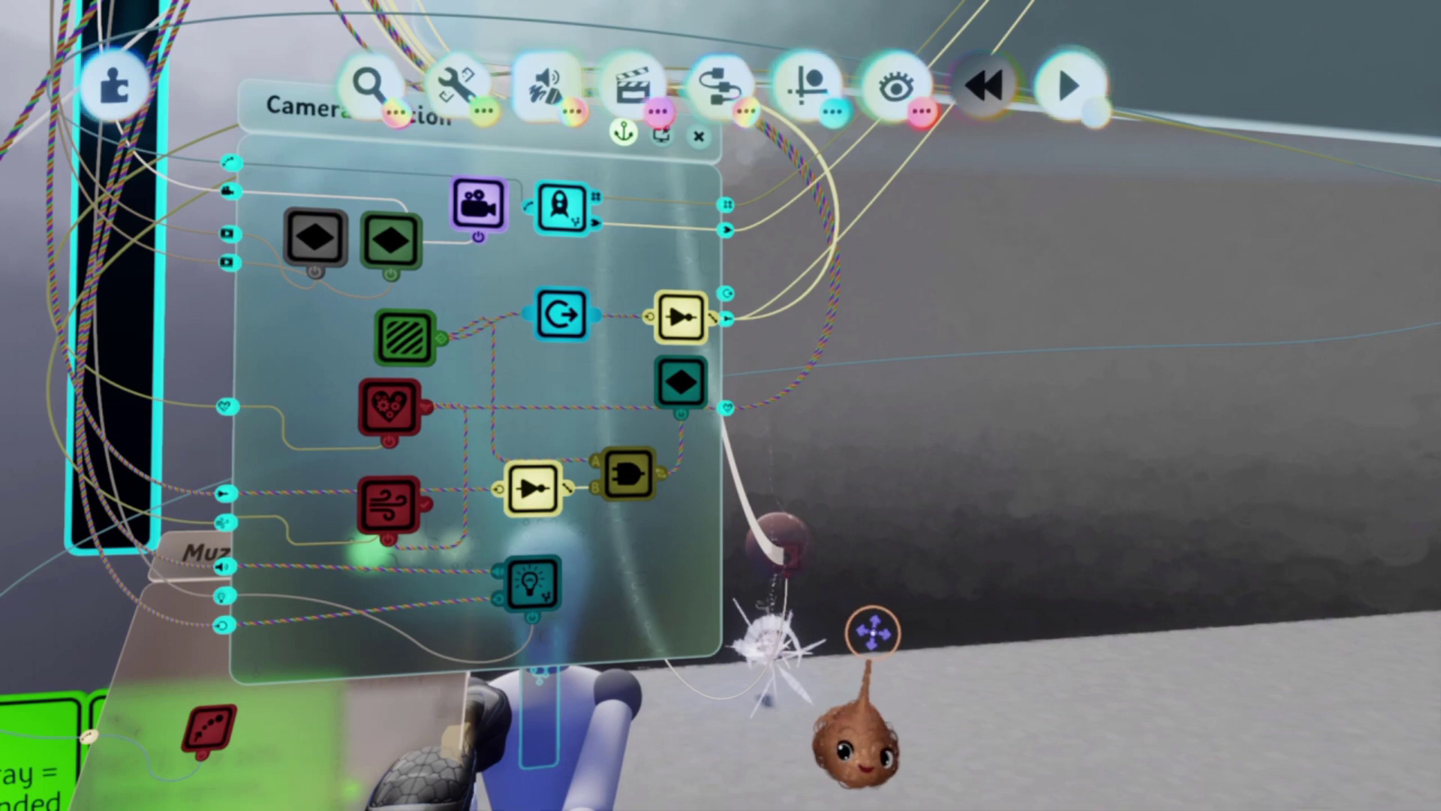
- Widen the Camera Position canvas and place a Text Displayer gadget in its free space
{"action": "left_click_drag", "start_coordinate": [751, 596], "coordinate": [1034, 586]}
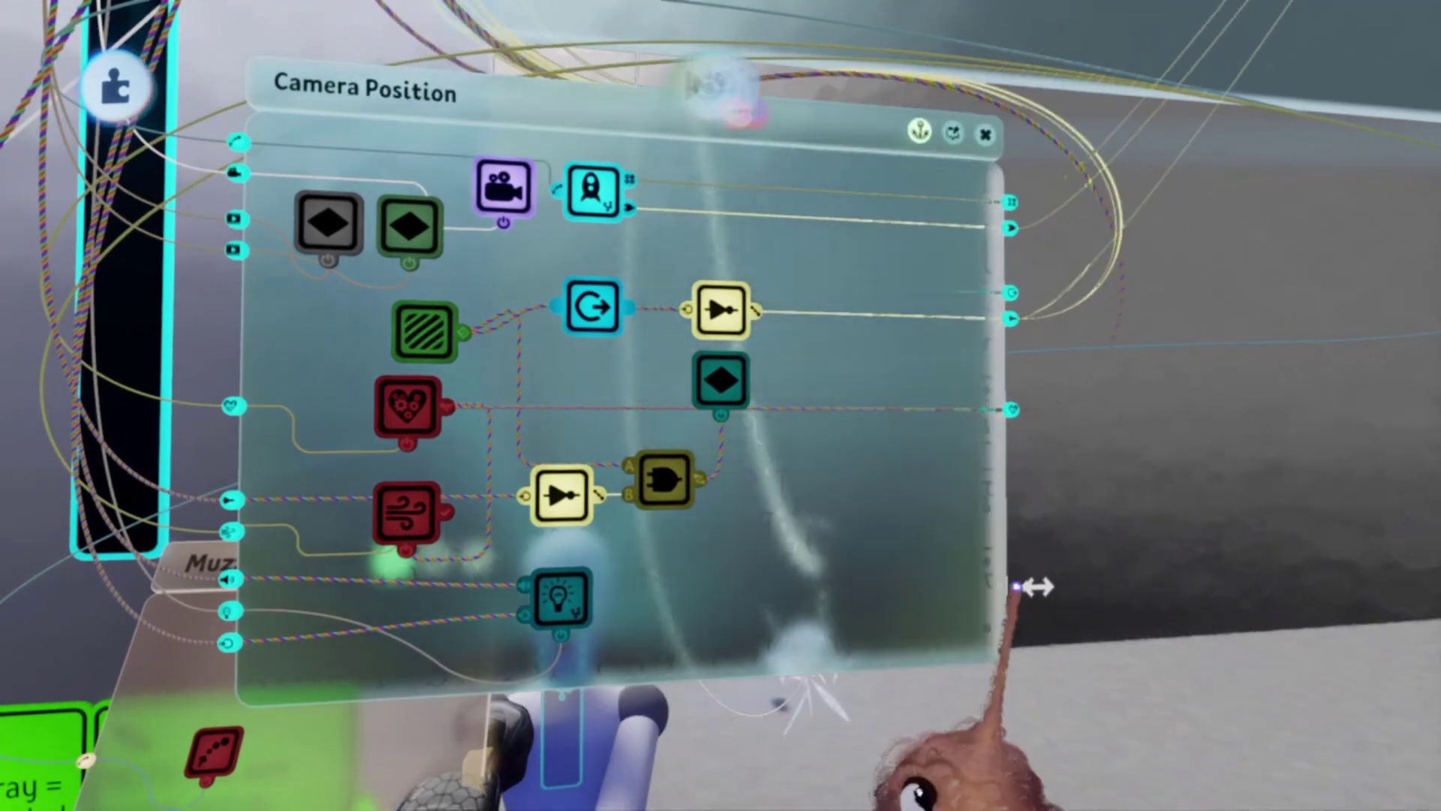
{"action": "left_click", "coordinate": [720, 87]}
{"action": "left_click", "coordinate": [222, 176]}
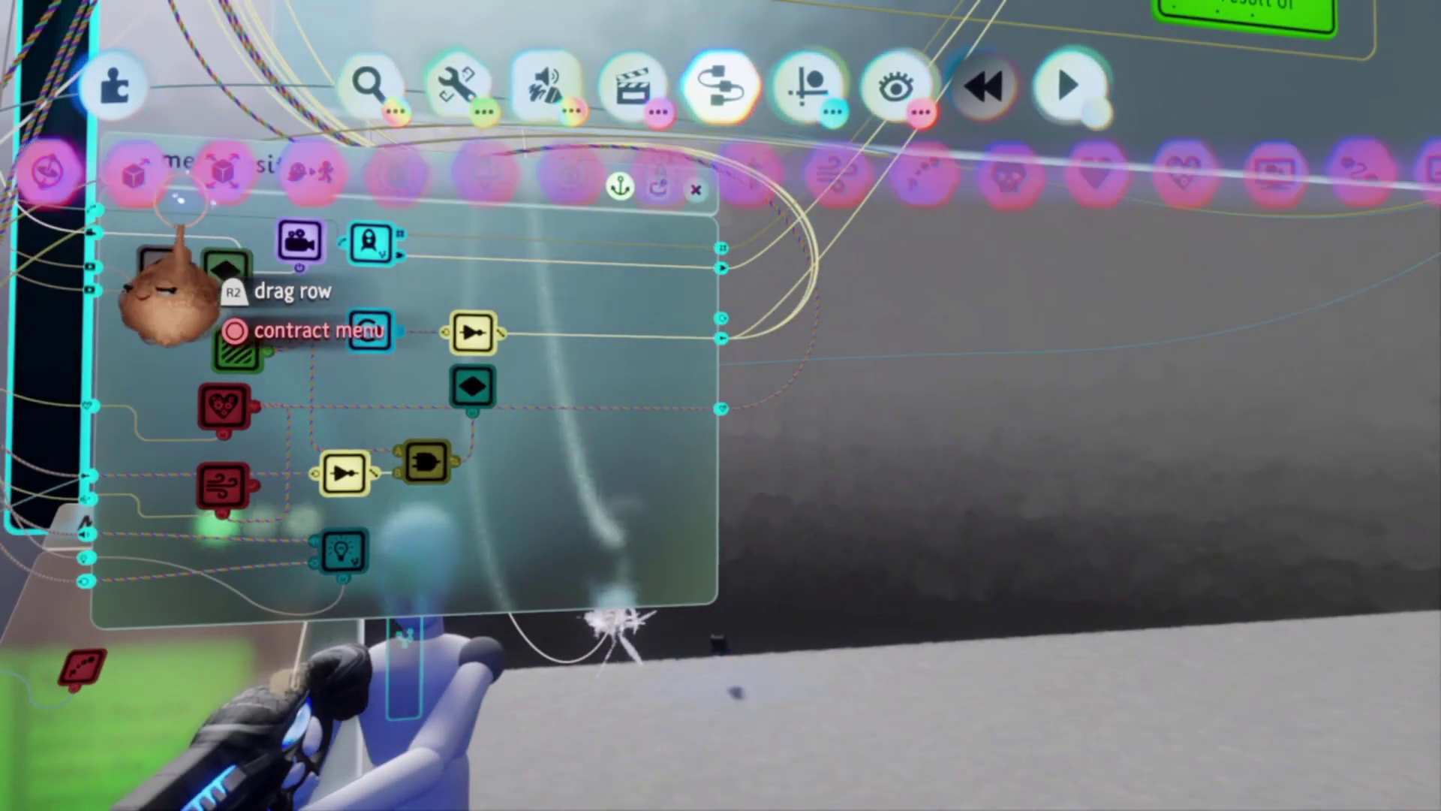
{"action": "left_click", "coordinate": [1272, 172]}
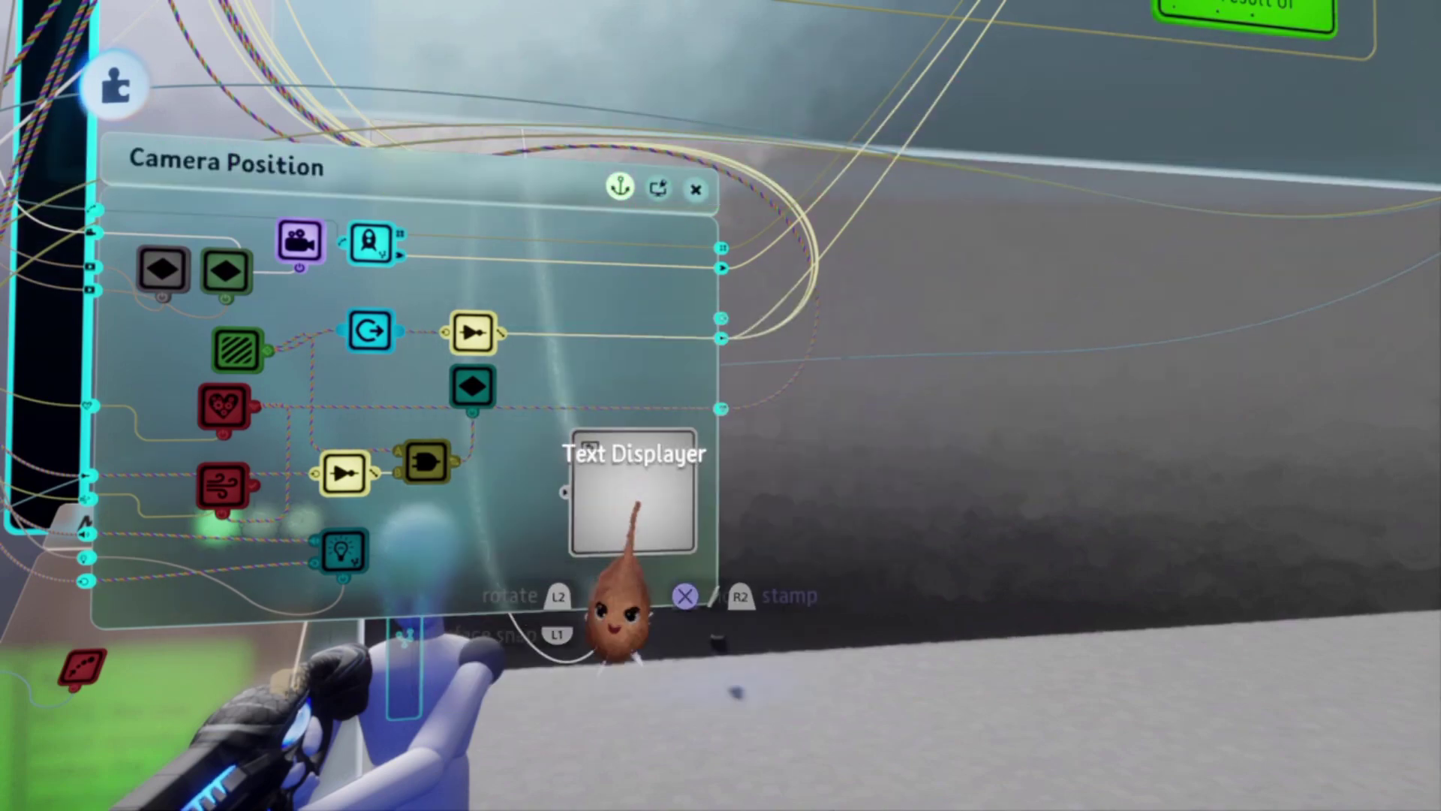
{"action": "left_click", "coordinate": [634, 491]}
- Enter the text "G" in the Text Displayer and make the text fully transparent
{"action": "left_click", "coordinate": [831, 193]}
{"action": "type", "text": "G"}
{"action": "key", "text": "Return"}
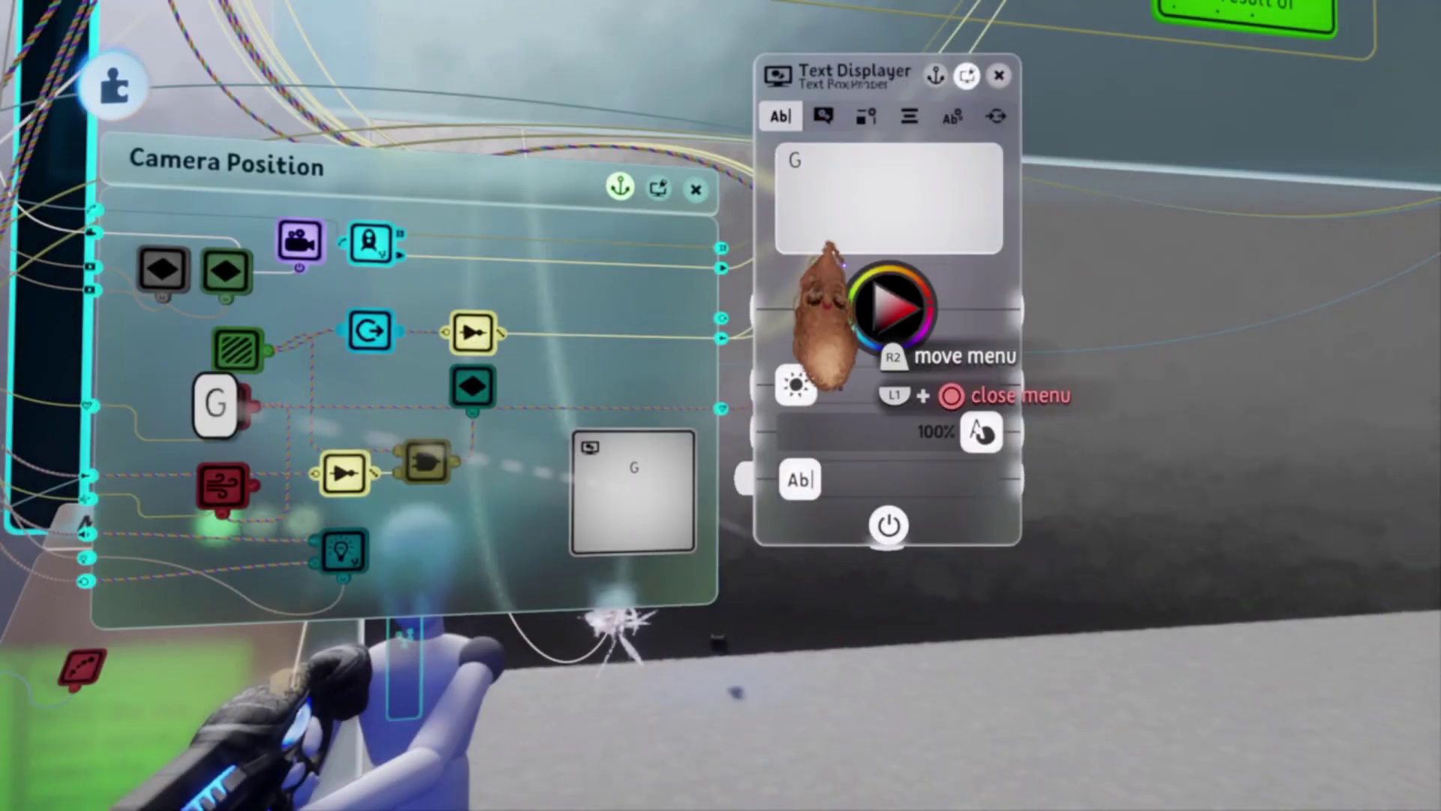
{"action": "left_click_drag", "start_coordinate": [985, 435], "coordinate": [788, 432]}
- Turn off Autofit for the Text Displayer's box and enlarge the box to cover the whole screen
{"action": "left_click", "coordinate": [866, 116]}
{"action": "left_click", "coordinate": [823, 117]}
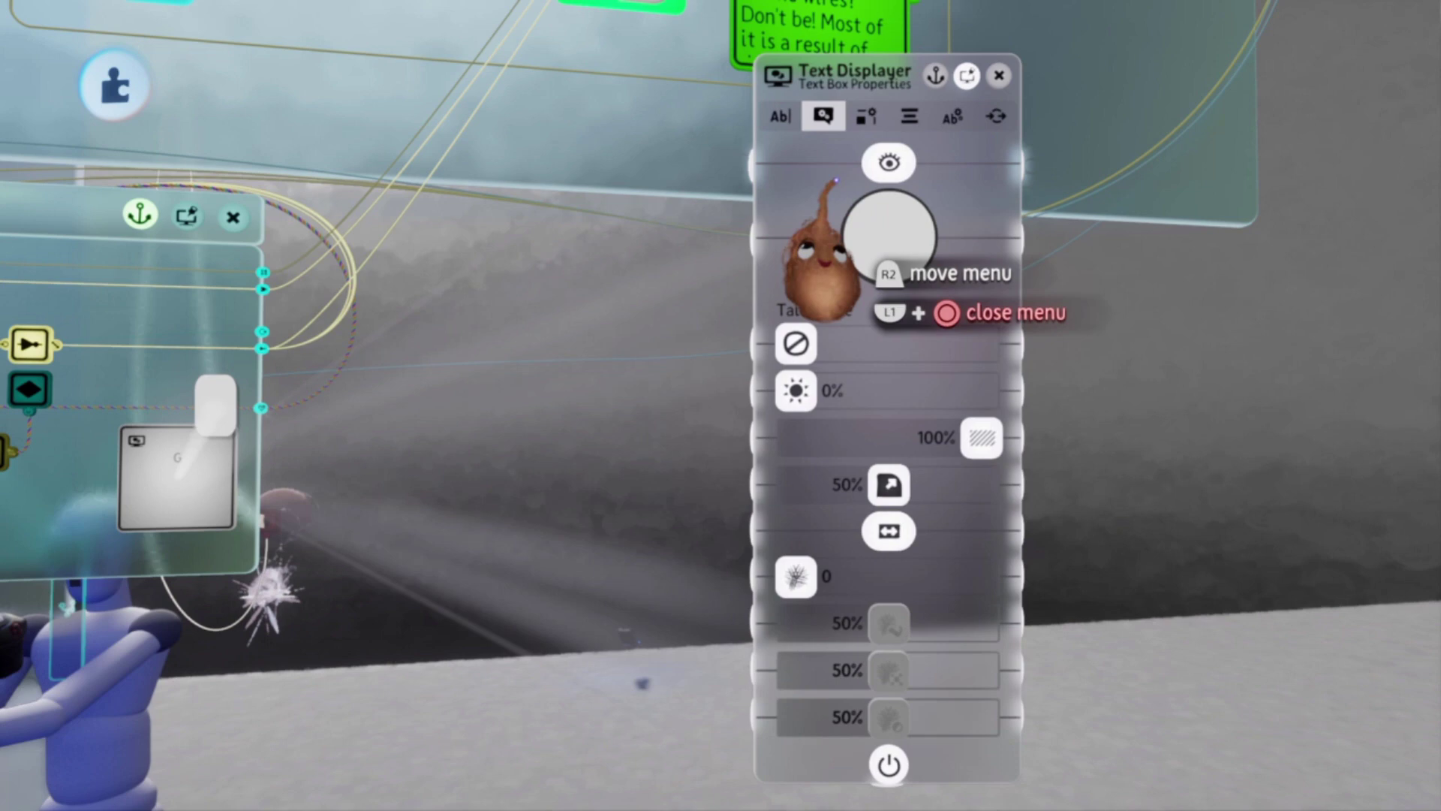
{"action": "left_click", "coordinate": [361, 421]}
{"action": "left_click", "coordinate": [889, 530]}
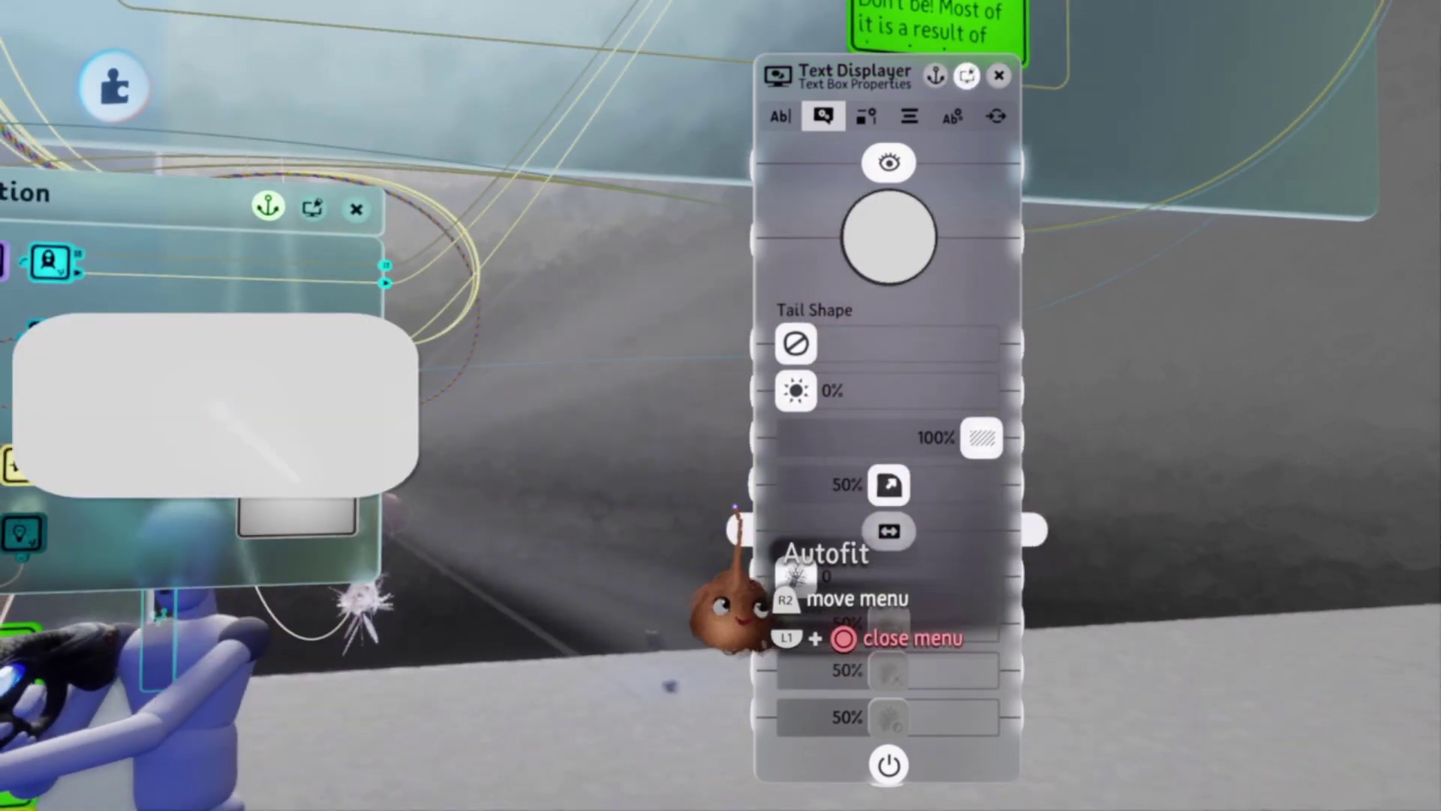
{"action": "left_click_drag", "start_coordinate": [338, 424], "coordinate": [759, 450]}
{"action": "left_click_drag", "start_coordinate": [557, 450], "coordinate": [983, 342]}
- Lower the text box's background opacity to about 10% and pick a new background colour
{"action": "left_click_drag", "start_coordinate": [985, 438], "coordinate": [811, 437]}
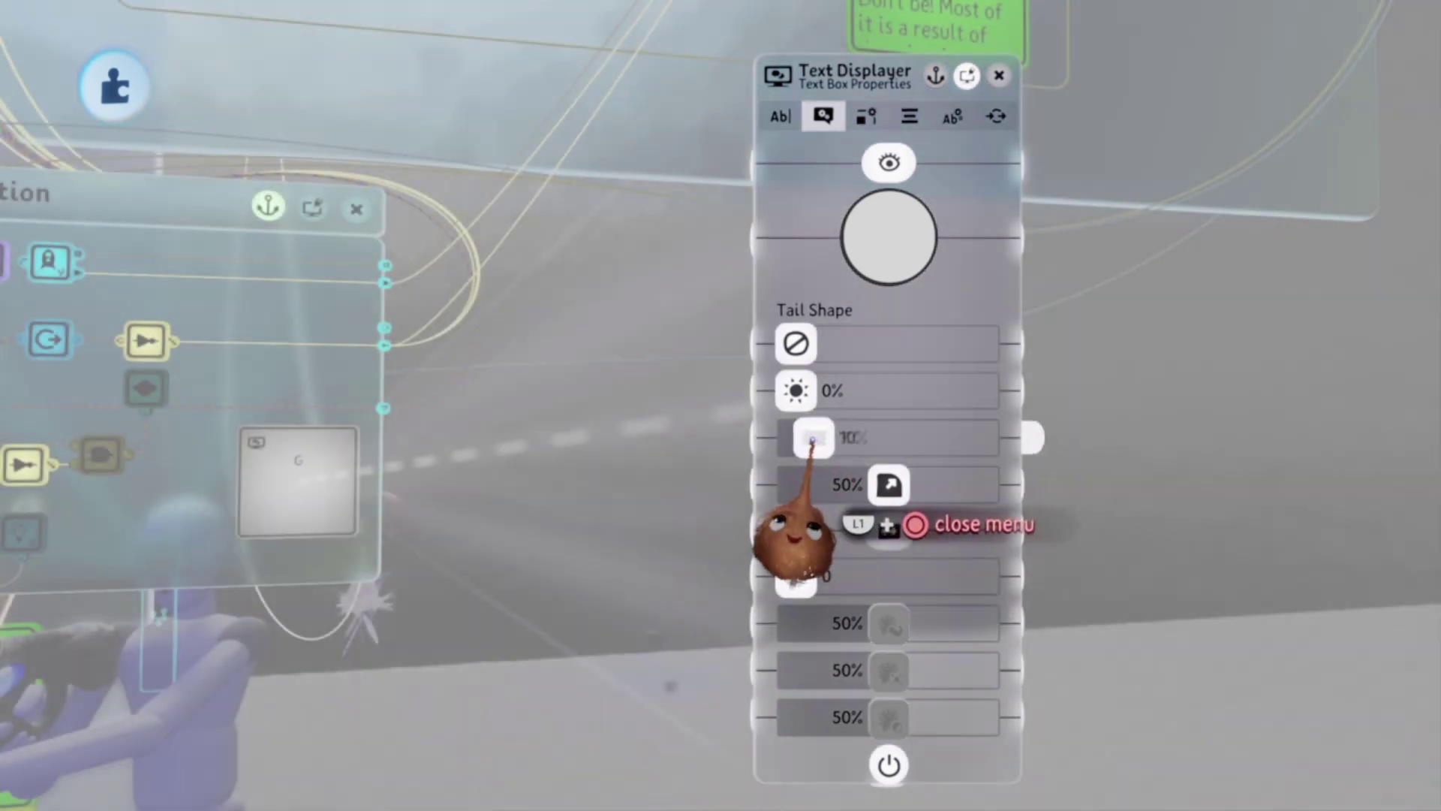
{"action": "left_click", "coordinate": [854, 266]}
{"action": "left_click_drag", "start_coordinate": [886, 249], "coordinate": [968, 238]}
{"action": "key", "text": "Escape"}
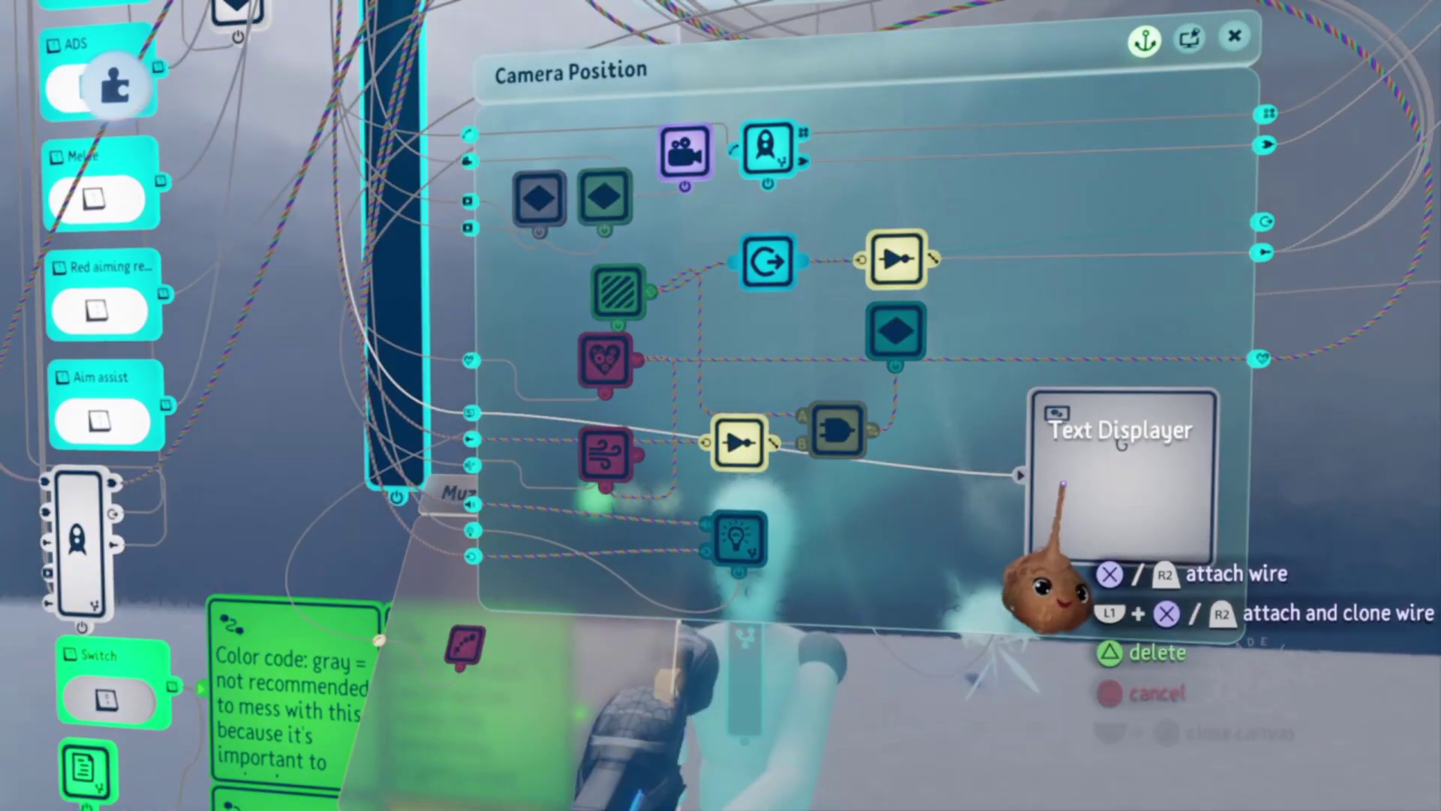
- Wire the ADS signal into the Text Displayer so it powers the overlay, and play-test aiming at the foe
{"action": "left_click", "coordinate": [1031, 485]}
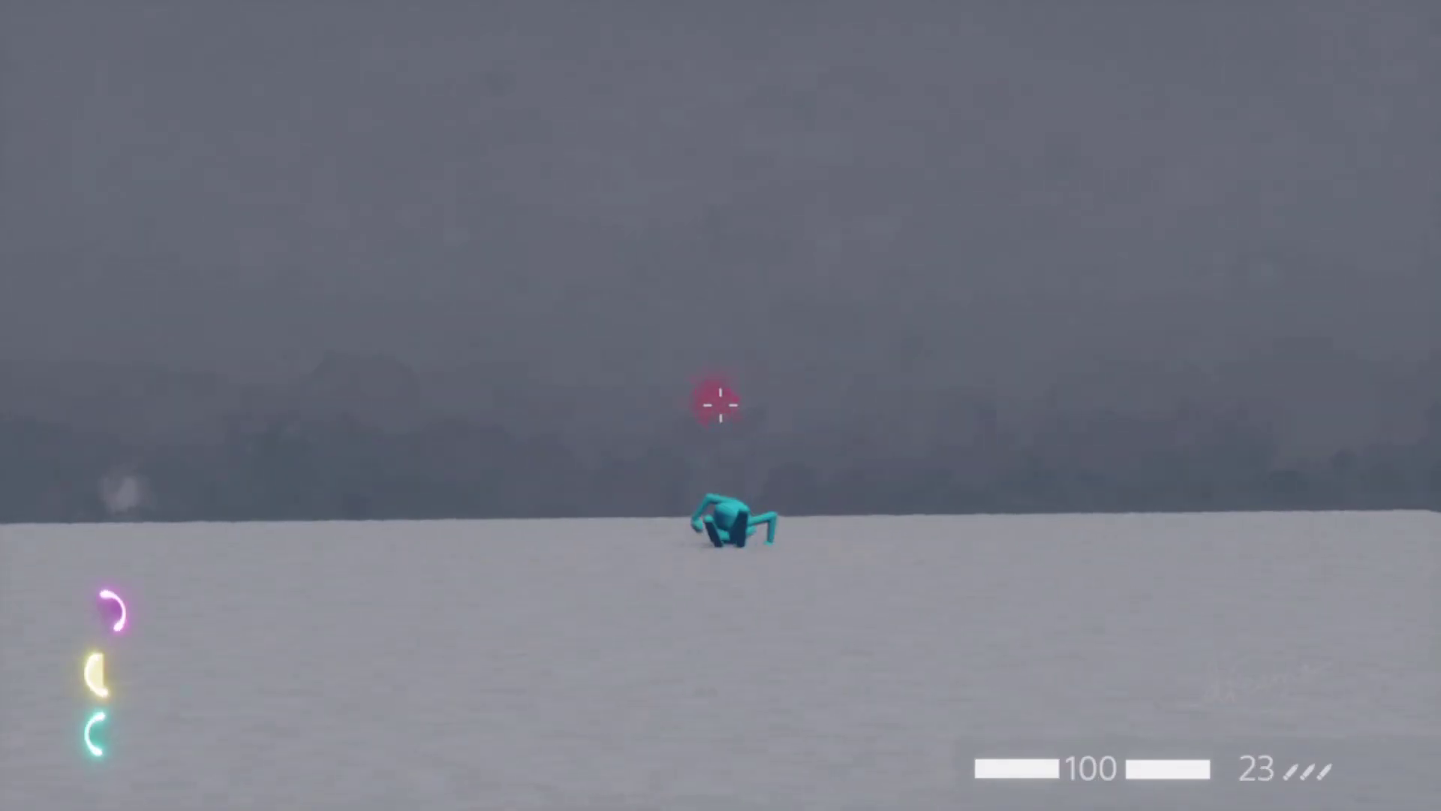
{"action": "key", "text": "Escape"}
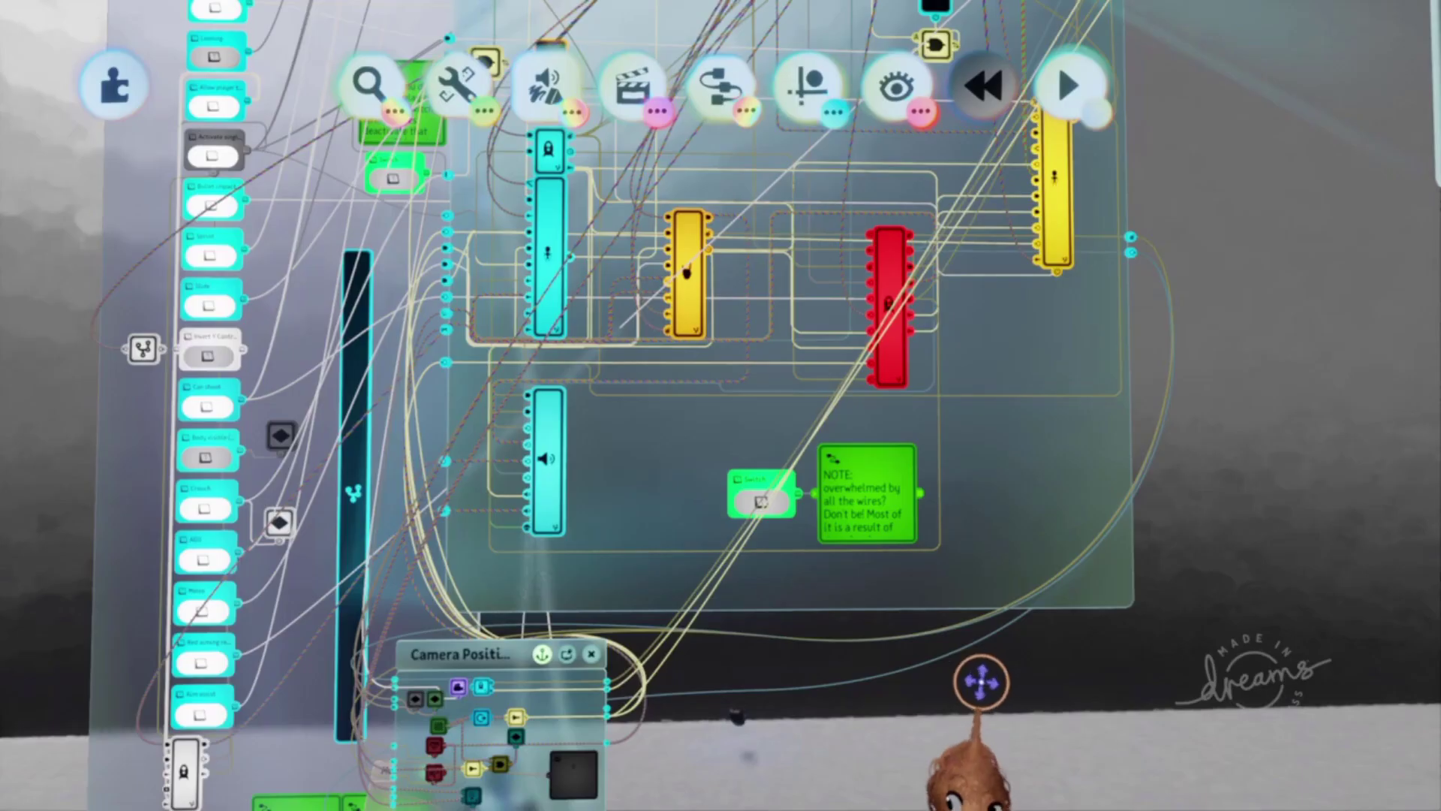
- Turn off the Red aiming reticule switch above Aim assist in the switch list and play-test the character
{"action": "left_click_drag", "start_coordinate": [1020, 623], "coordinate": [884, 620]}
{"action": "scroll", "coordinate": [884, 619], "scroll_direction": "up", "scroll_amount": 5}
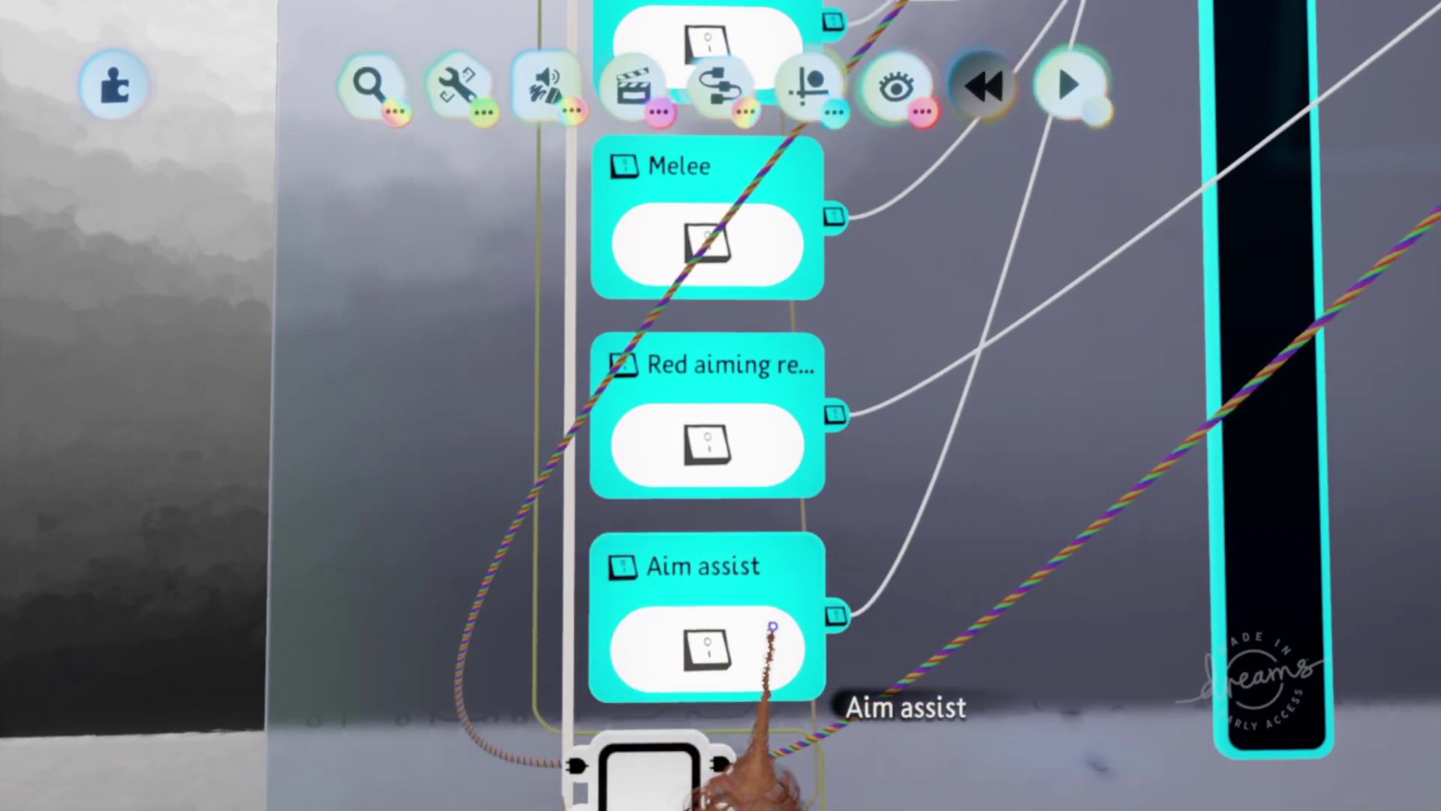
{"action": "left_click", "coordinate": [727, 637]}
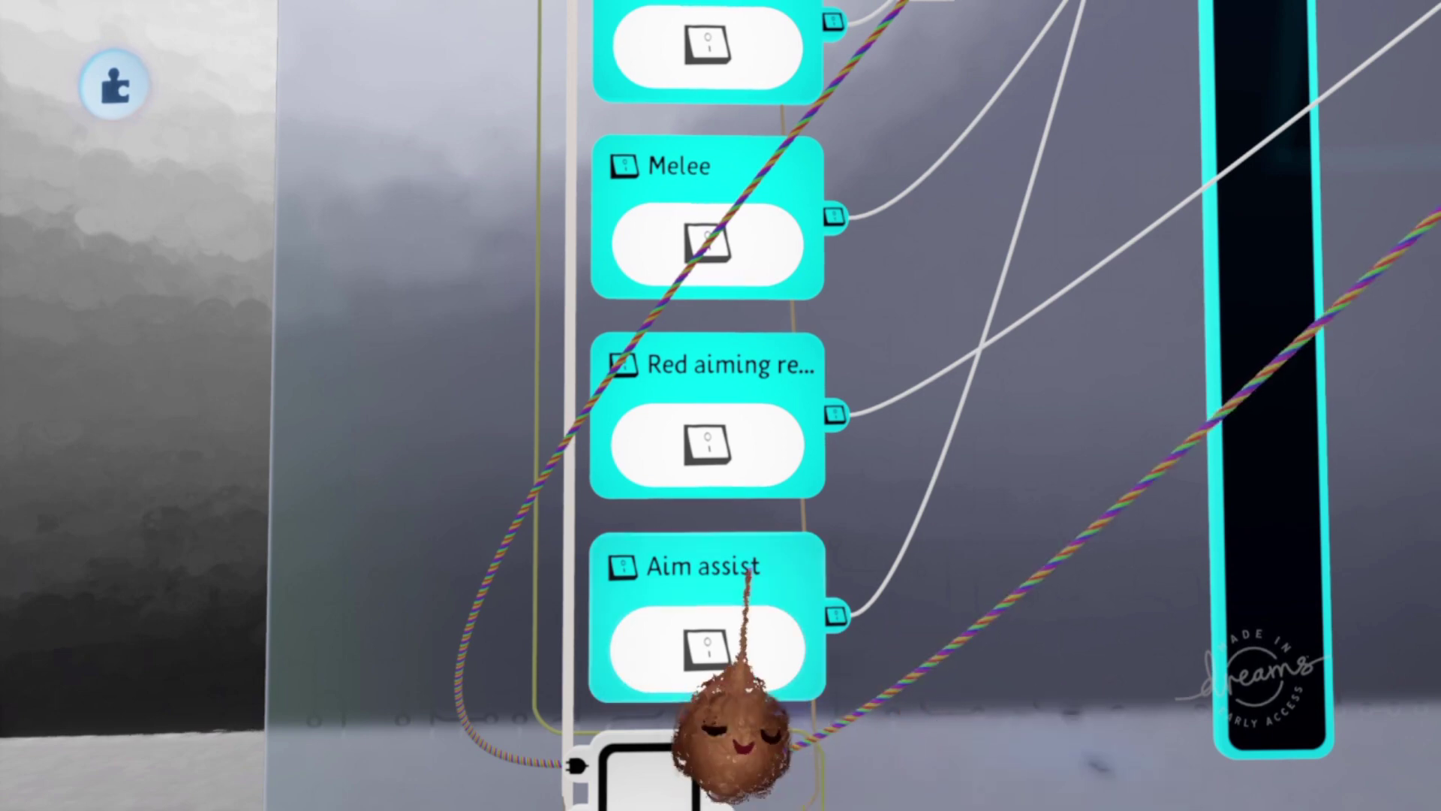
{"action": "scroll", "coordinate": [735, 435], "scroll_direction": "down", "scroll_amount": 2}
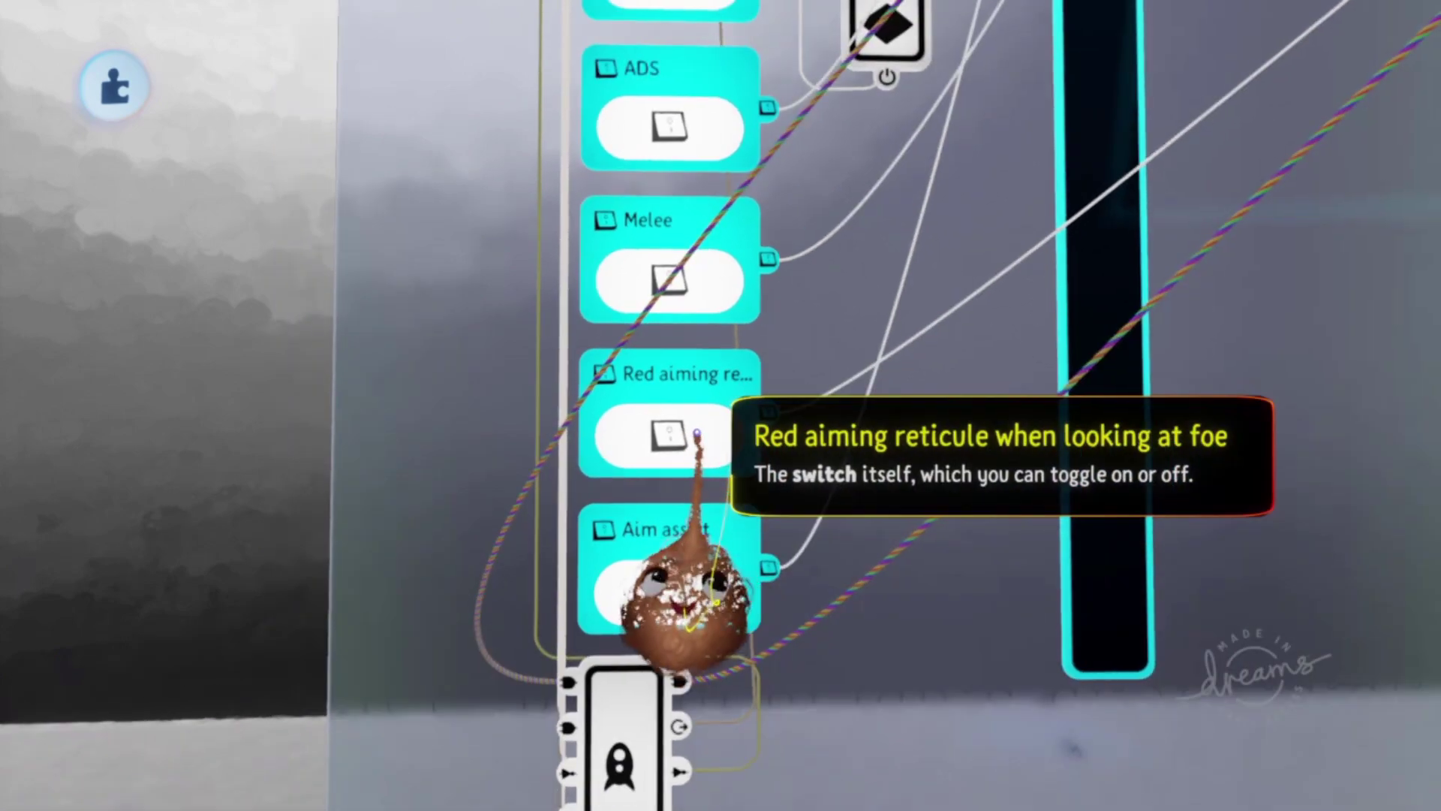
{"action": "left_click", "coordinate": [677, 441]}
{"action": "key", "text": "Escape"}
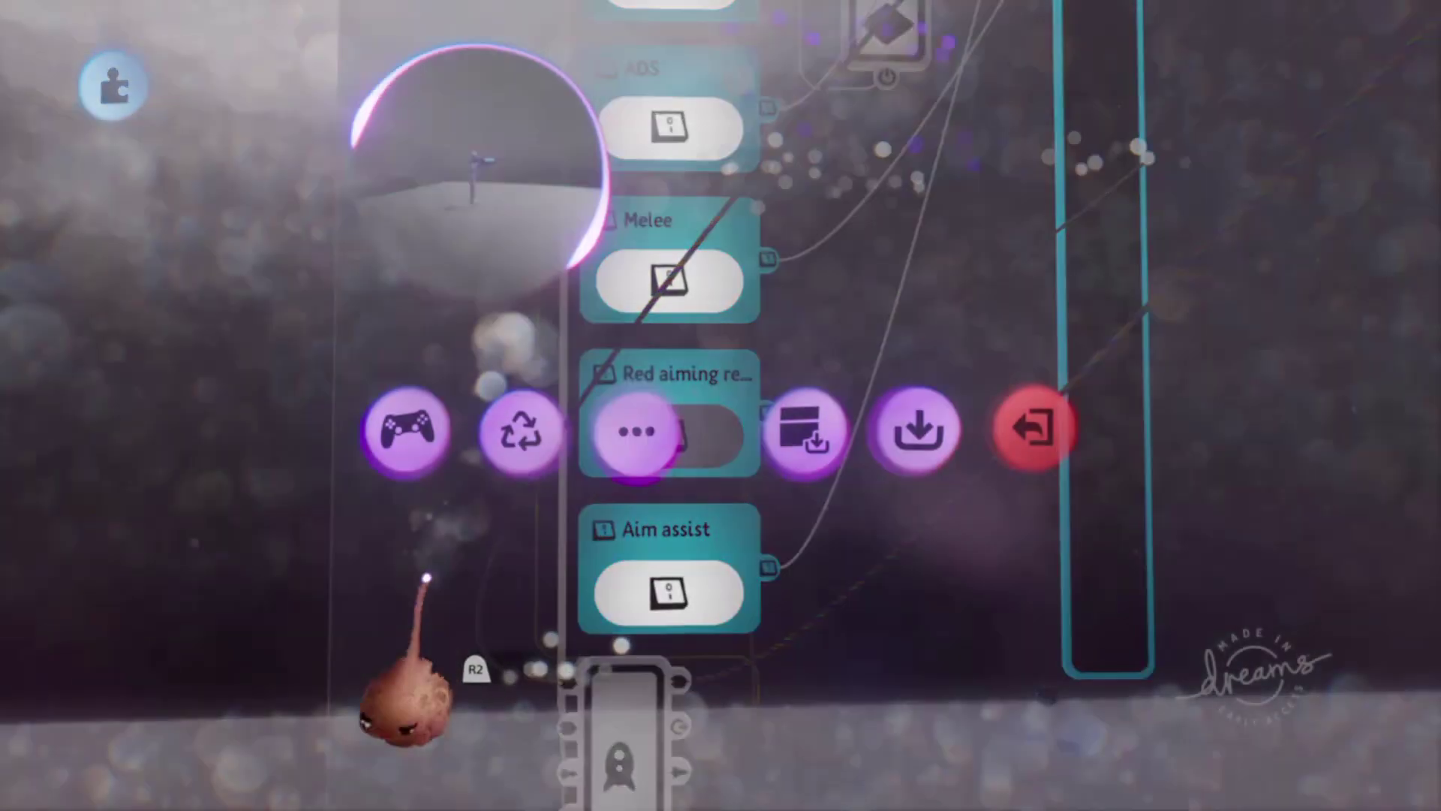
{"action": "key", "text": "Escape"}
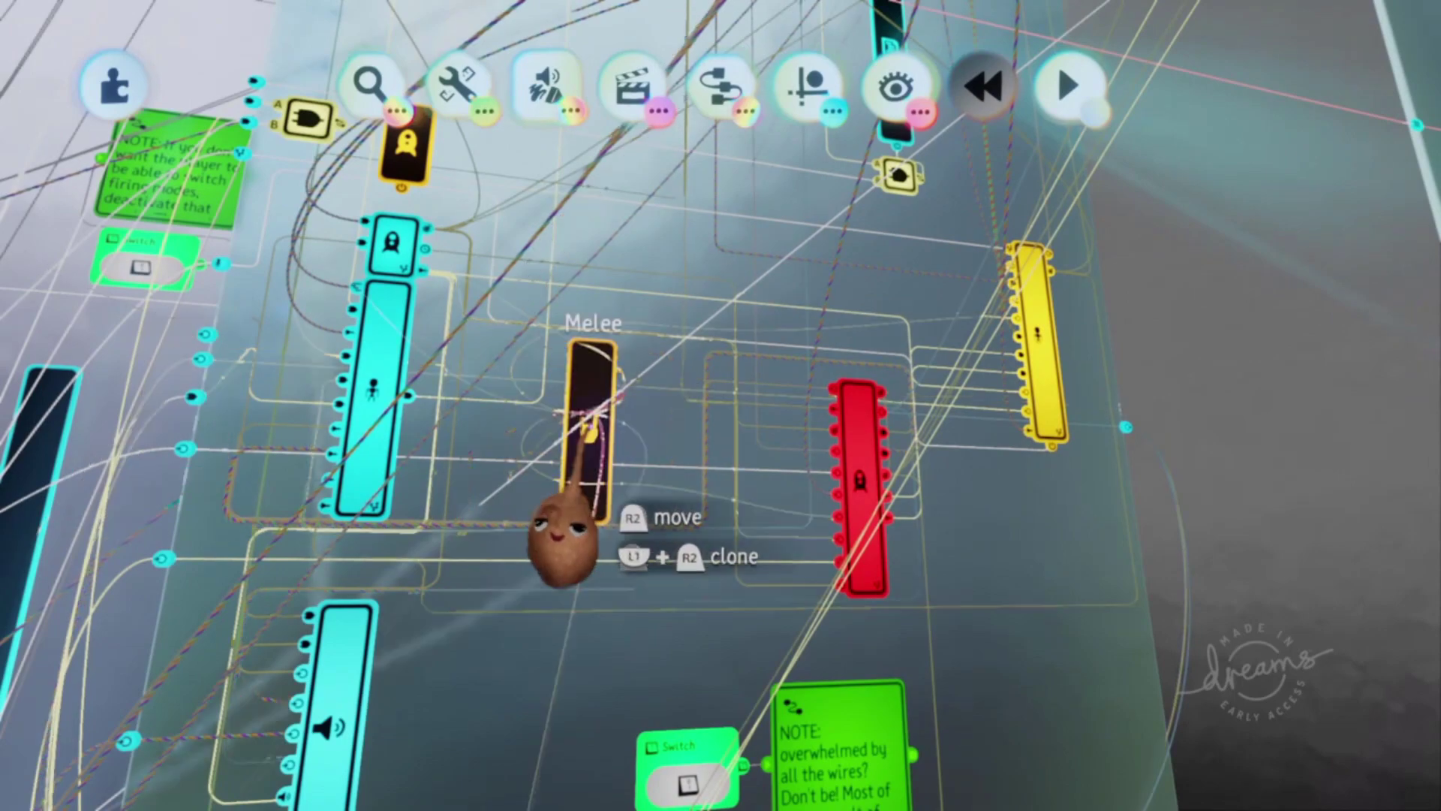
- Open the Timeline in the Melee chip, add a Keyframe for a custom melee animation and open the Keyframe's settings
{"action": "left_click", "coordinate": [588, 429]}
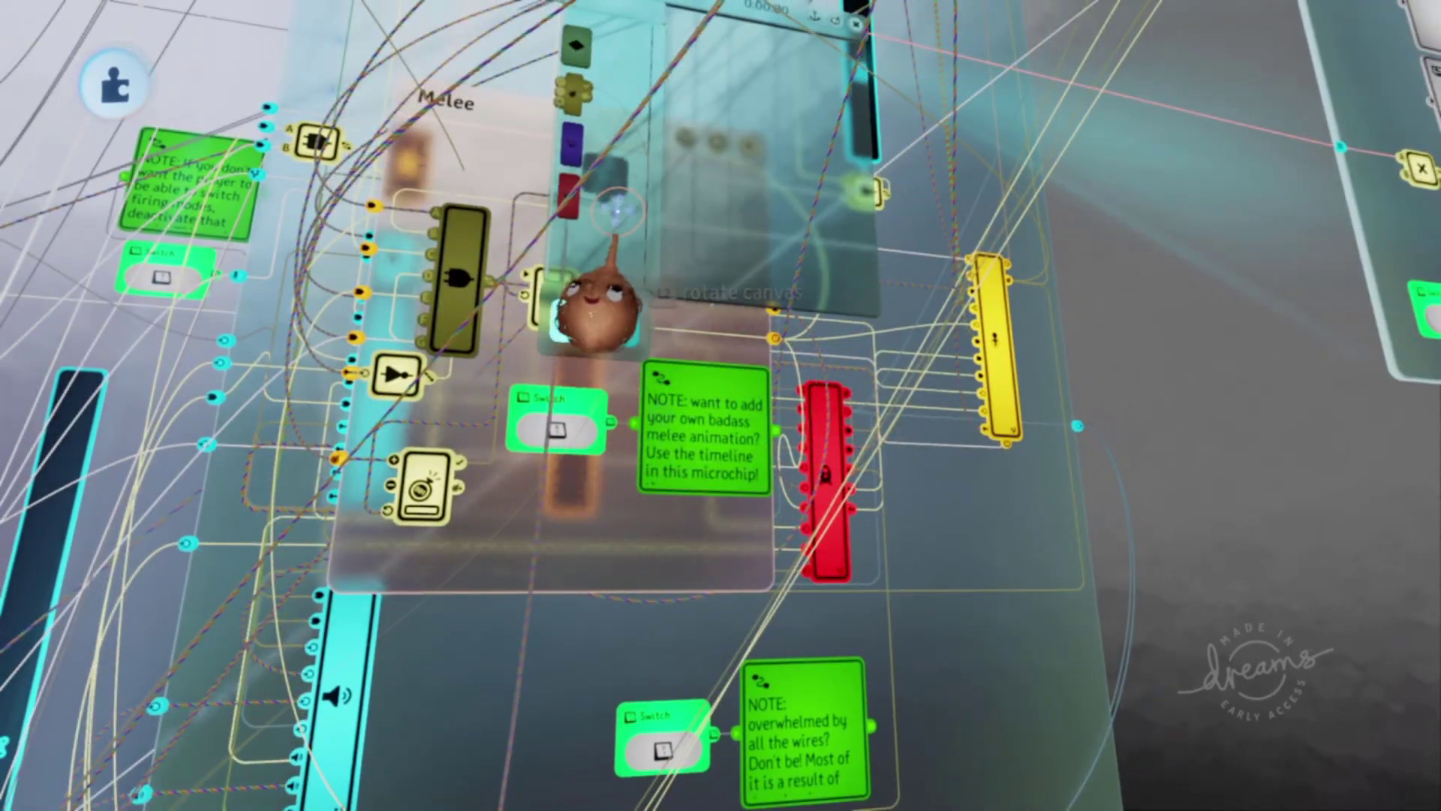
{"action": "left_click", "coordinate": [593, 270]}
{"action": "left_click", "coordinate": [572, 154]}
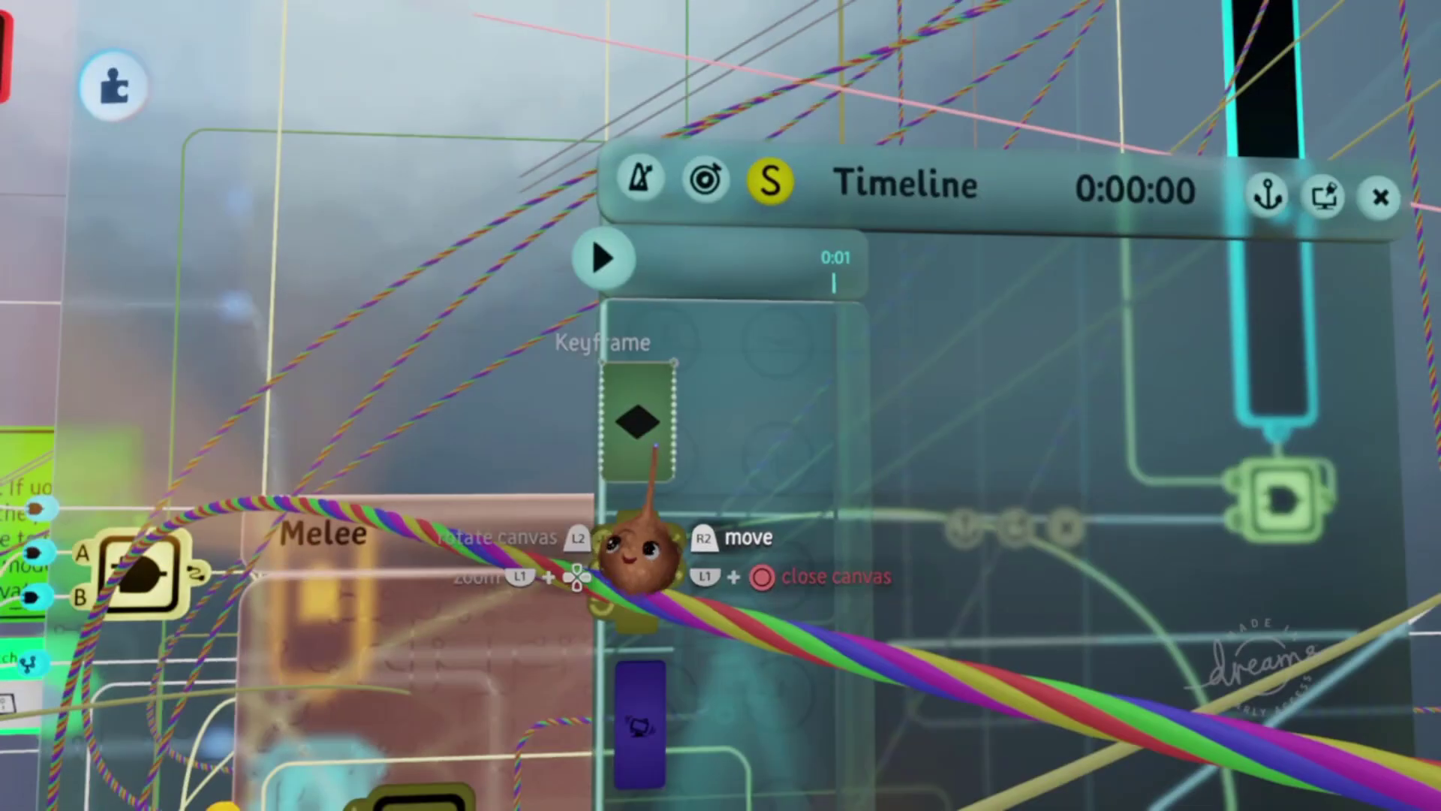
{"action": "left_click", "coordinate": [632, 88]}
{"action": "left_click", "coordinate": [631, 174]}
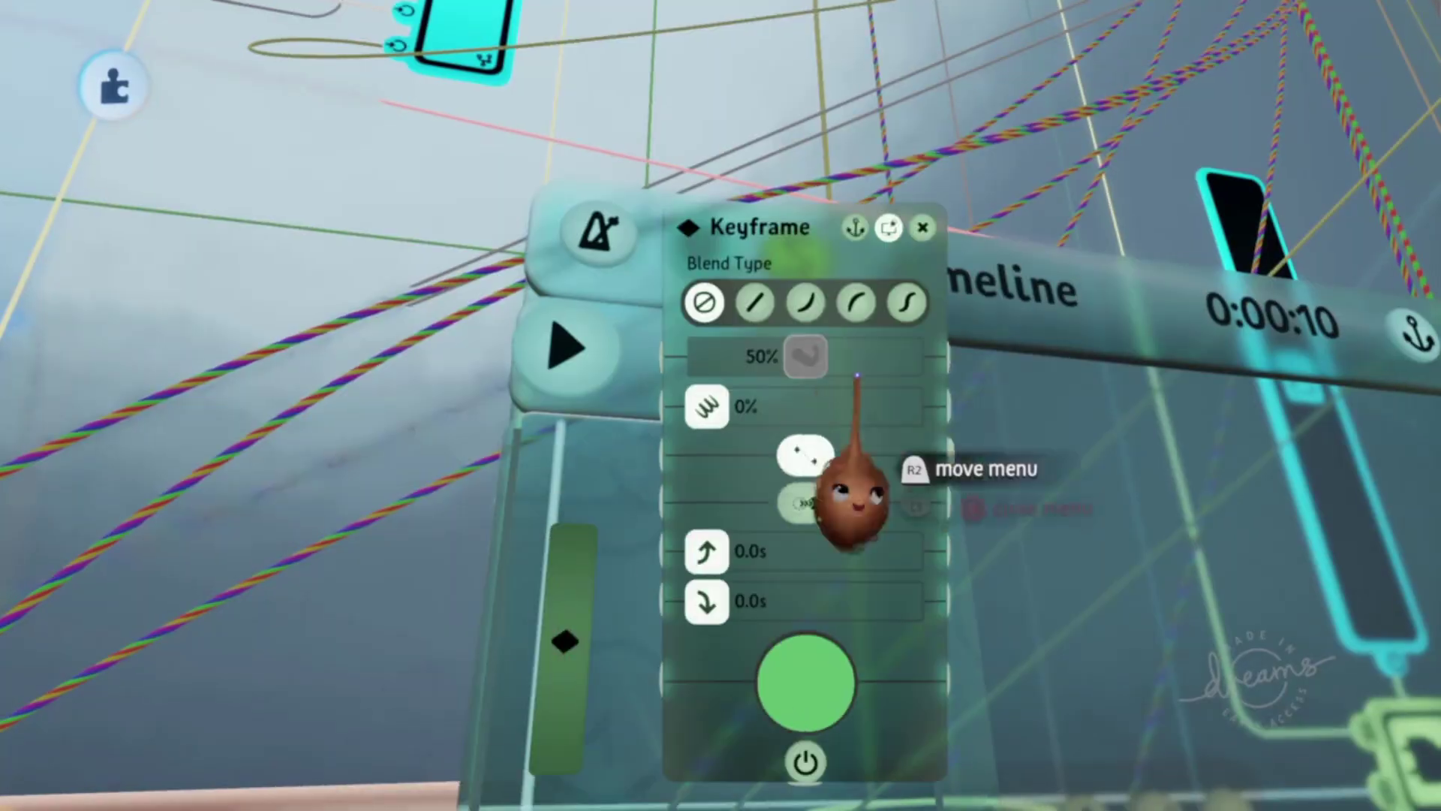
{"action": "key", "text": "Escape"}
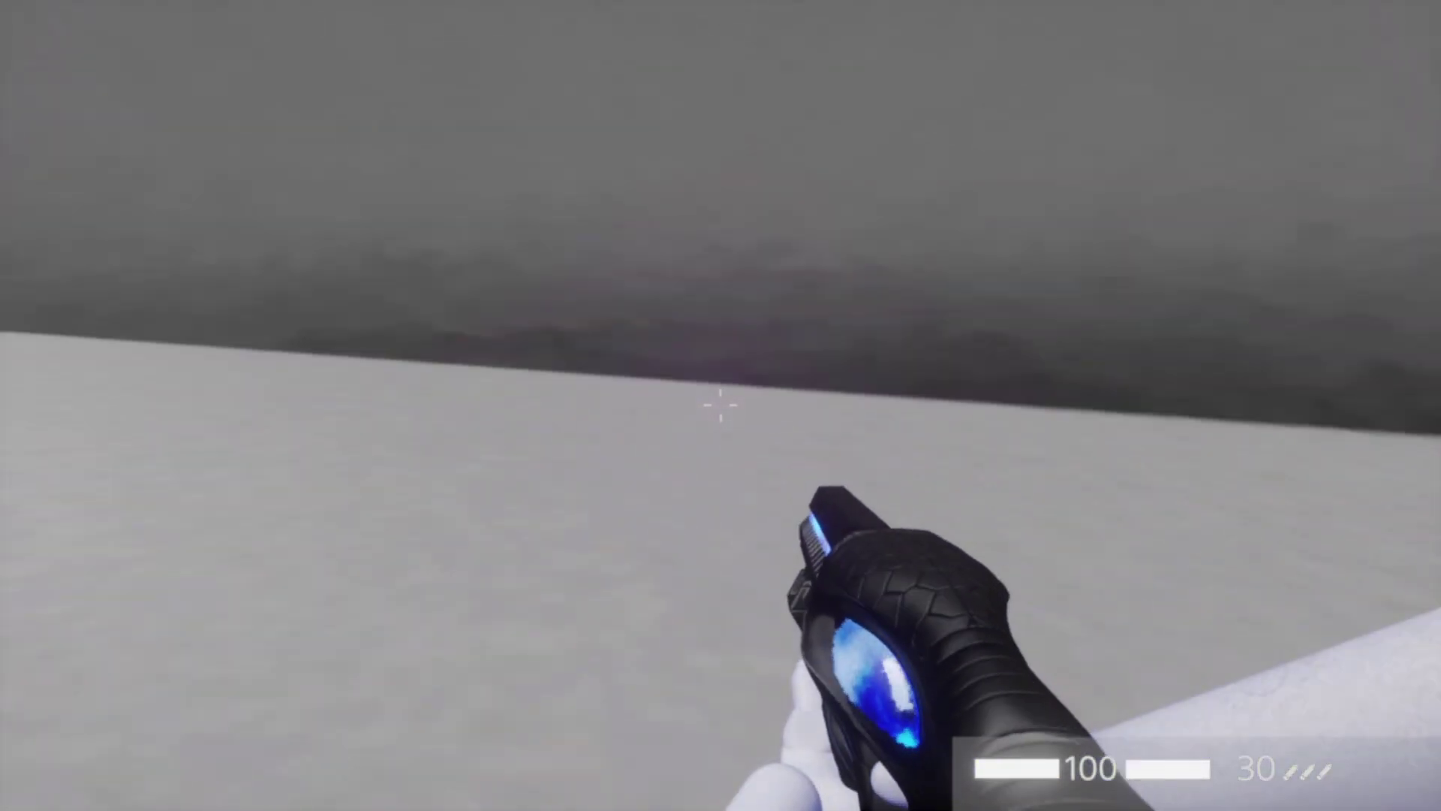
- Play-test the melee attack by punching the cyan puppet foe several times
{"action": "key", "text": "Escape"}
{"action": "left_click", "coordinate": [350, 525]}
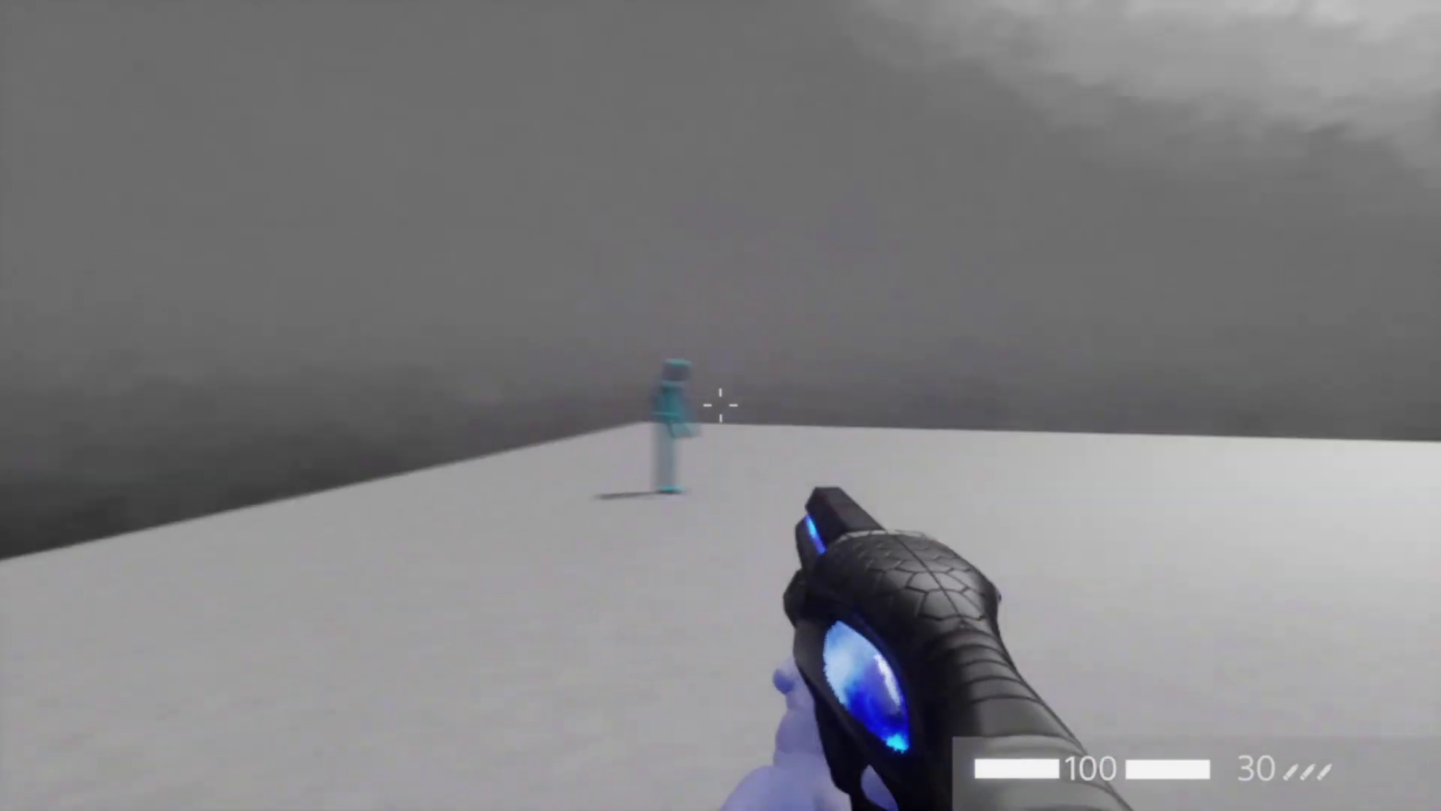
{"action": "key", "text": "f"}
{"action": "key", "text": "f"}
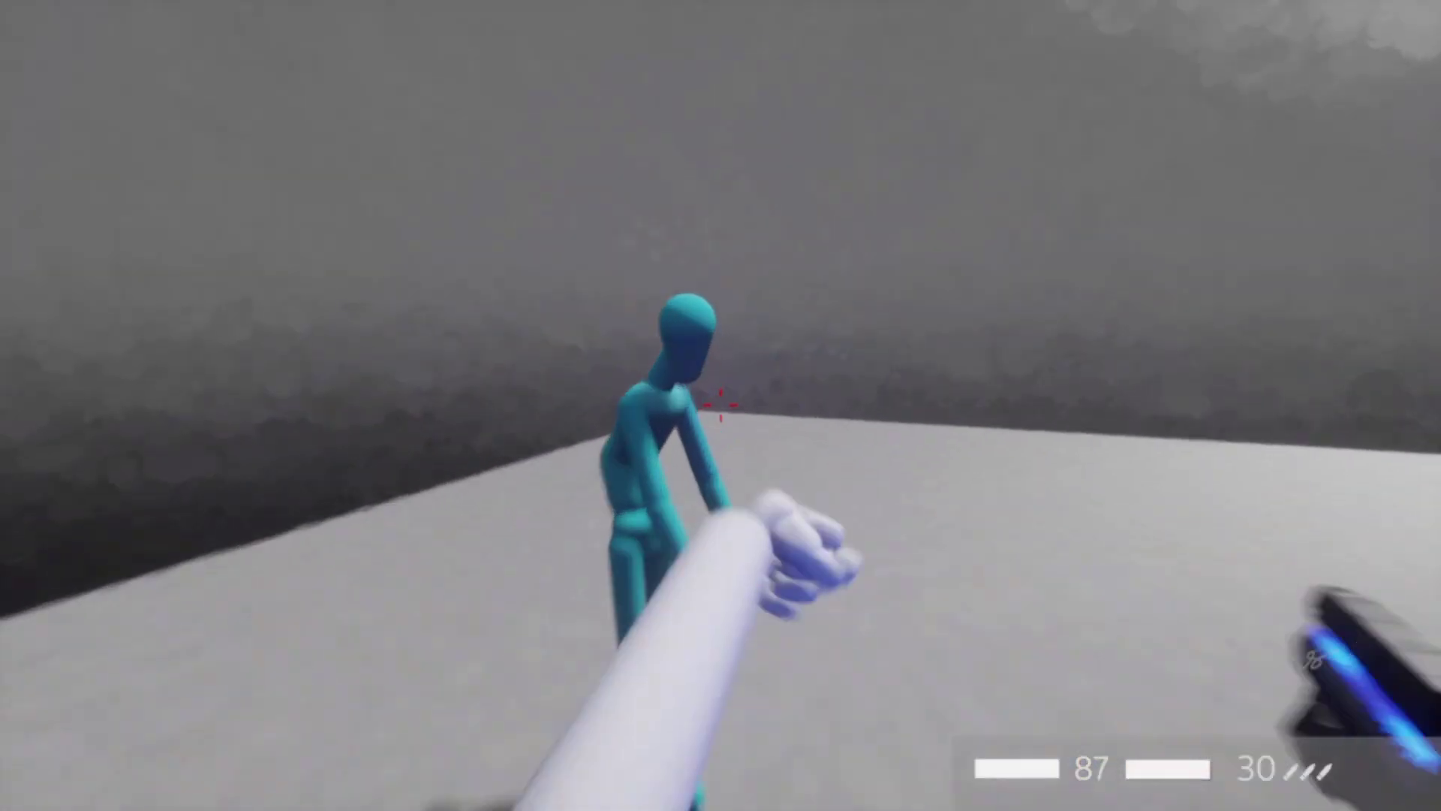
{"action": "key", "text": "f"}
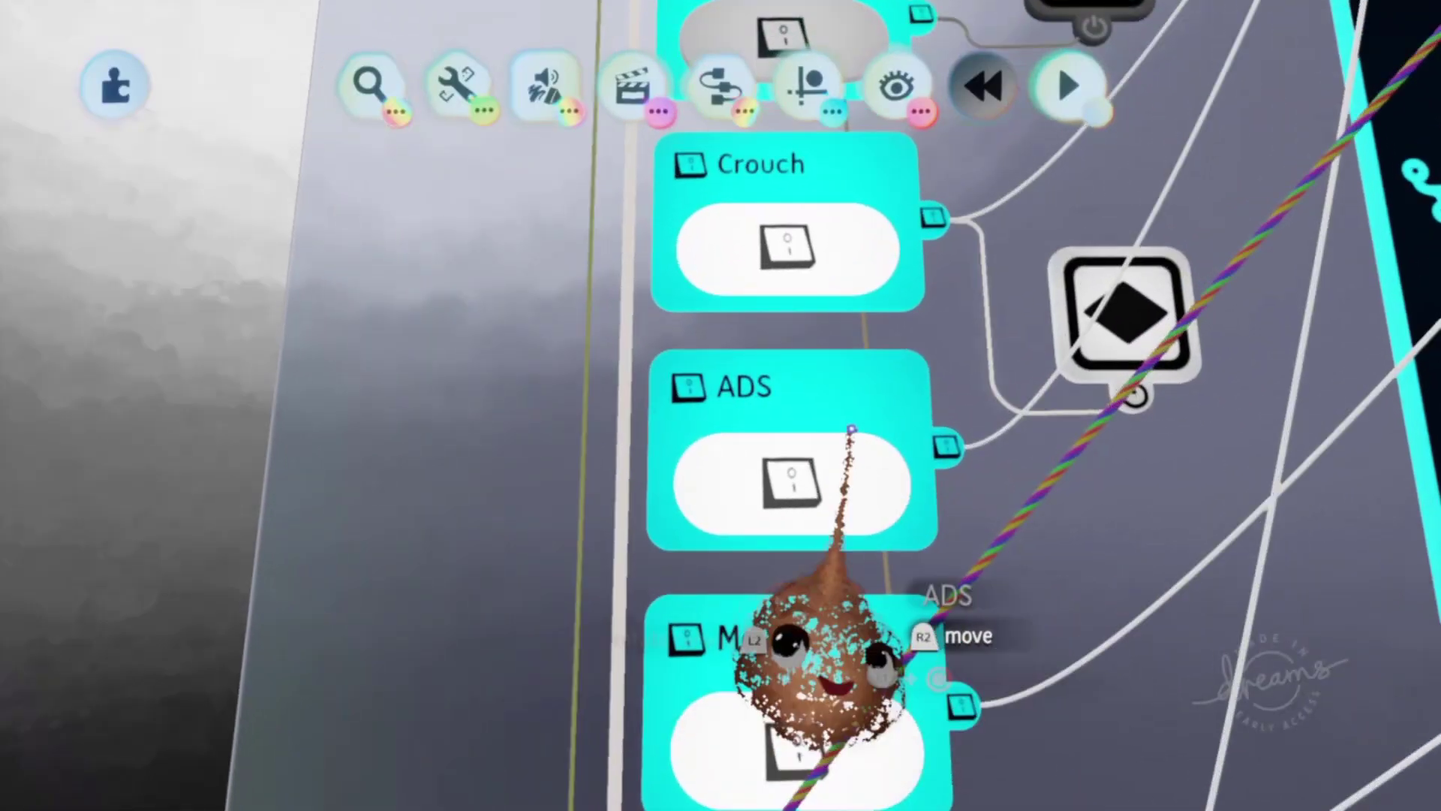
- Turn on the Body visible switch, play-test the character by looking down and crouching, and return to edit mode
{"action": "scroll", "coordinate": [842, 372], "scroll_direction": "up", "scroll_amount": 1}
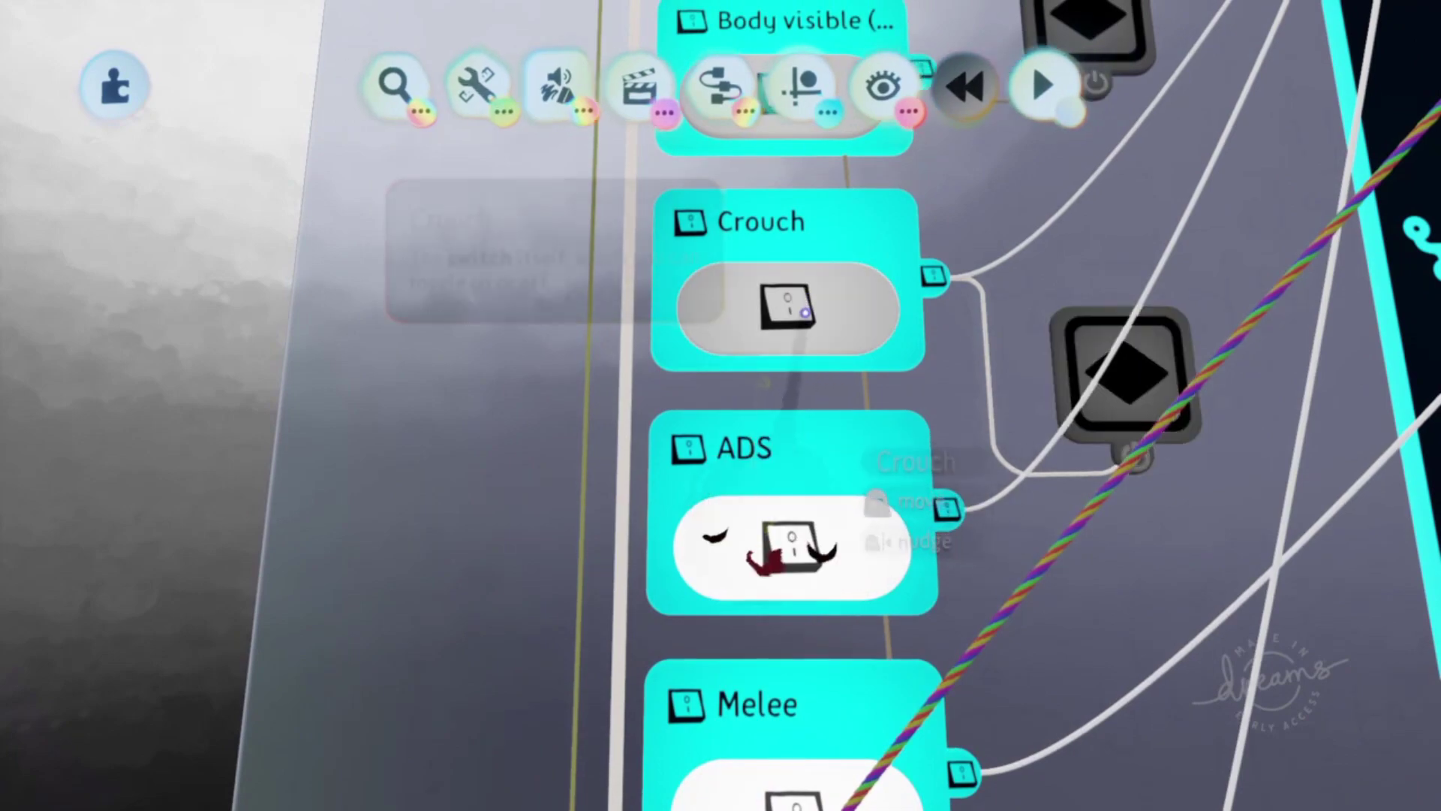
{"action": "scroll", "coordinate": [823, 324], "scroll_direction": "down", "scroll_amount": 5}
{"action": "scroll", "coordinate": [863, 443], "scroll_direction": "down", "scroll_amount": 3}
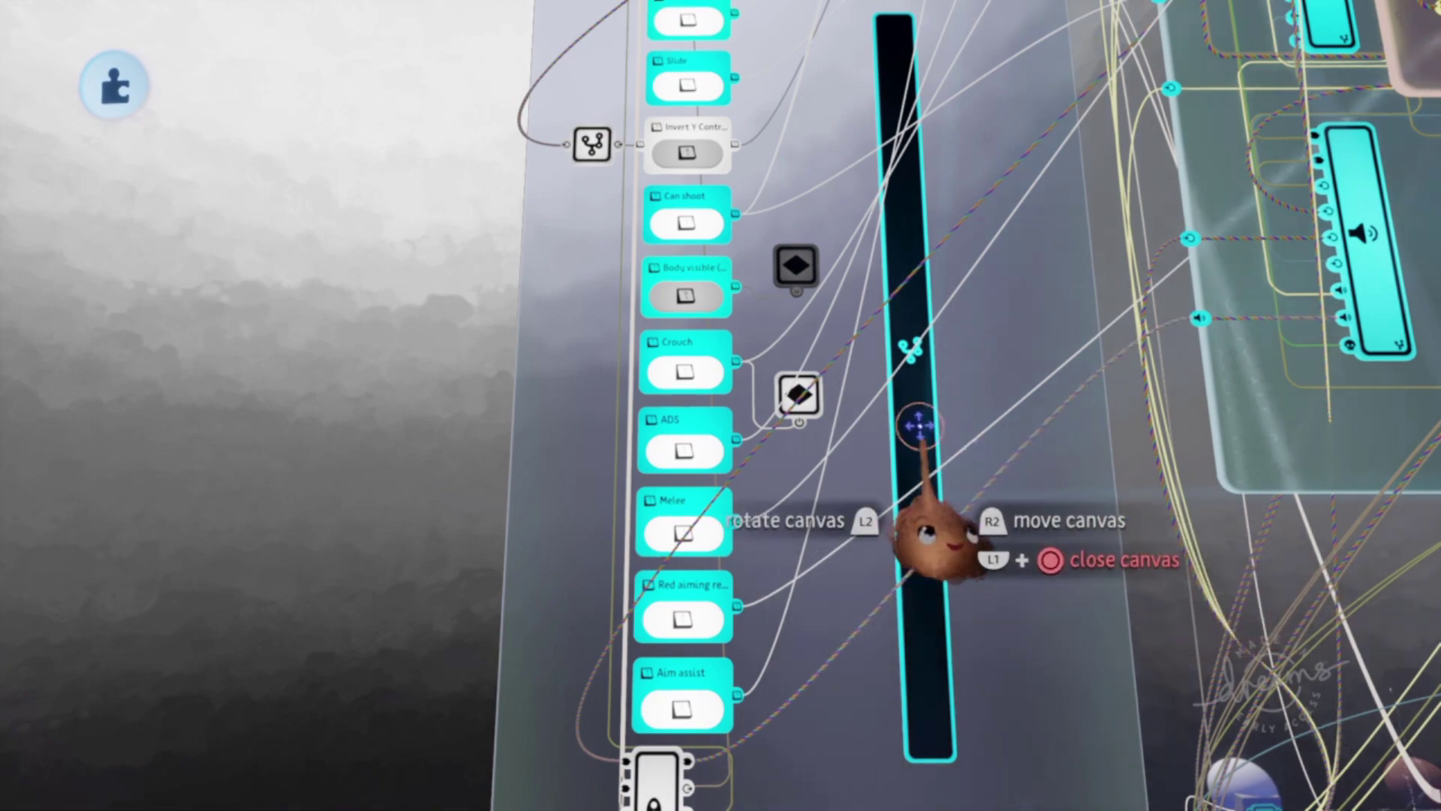
{"action": "scroll", "coordinate": [773, 300], "scroll_direction": "up", "scroll_amount": 5}
{"action": "left_click", "coordinate": [782, 143]}
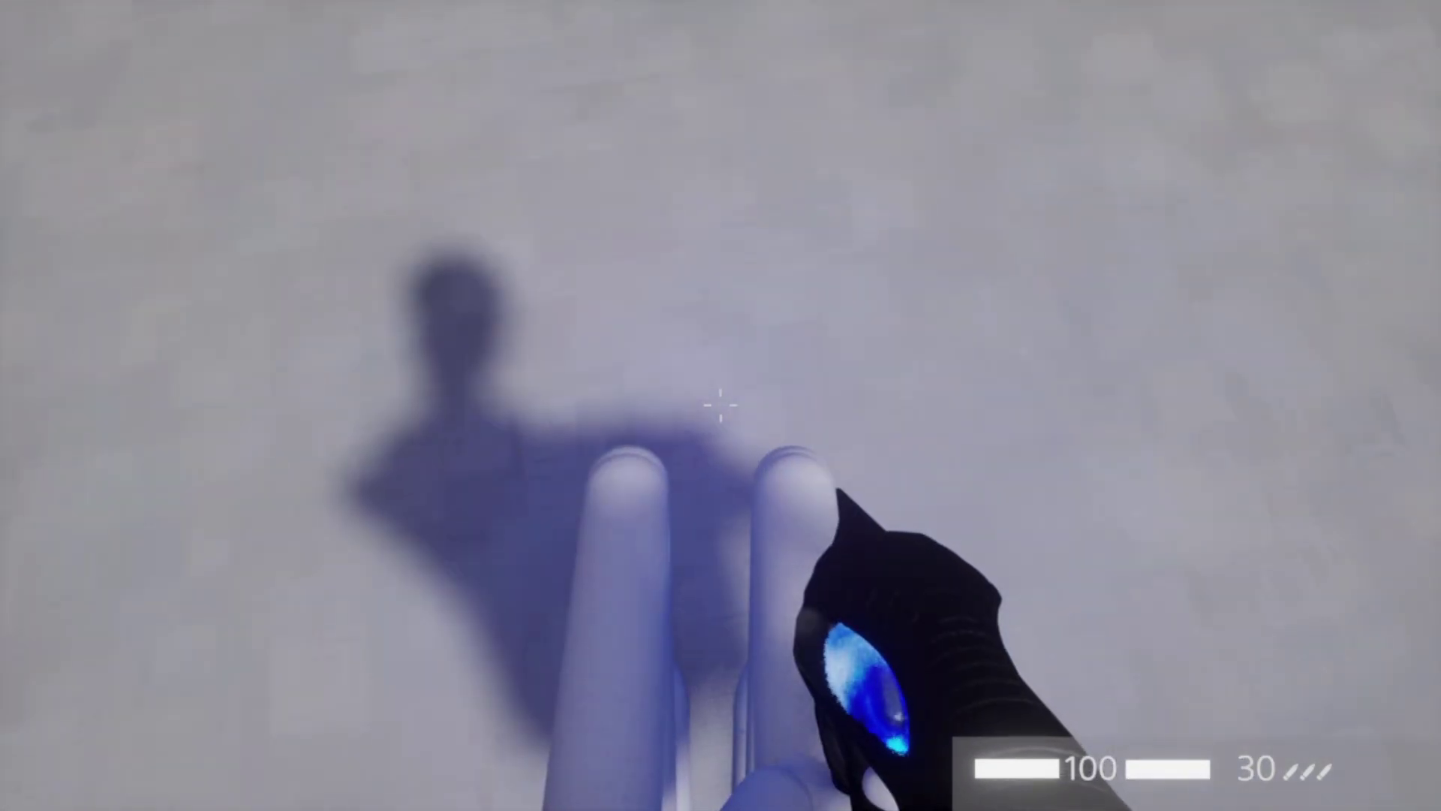
{"action": "key", "text": "c"}
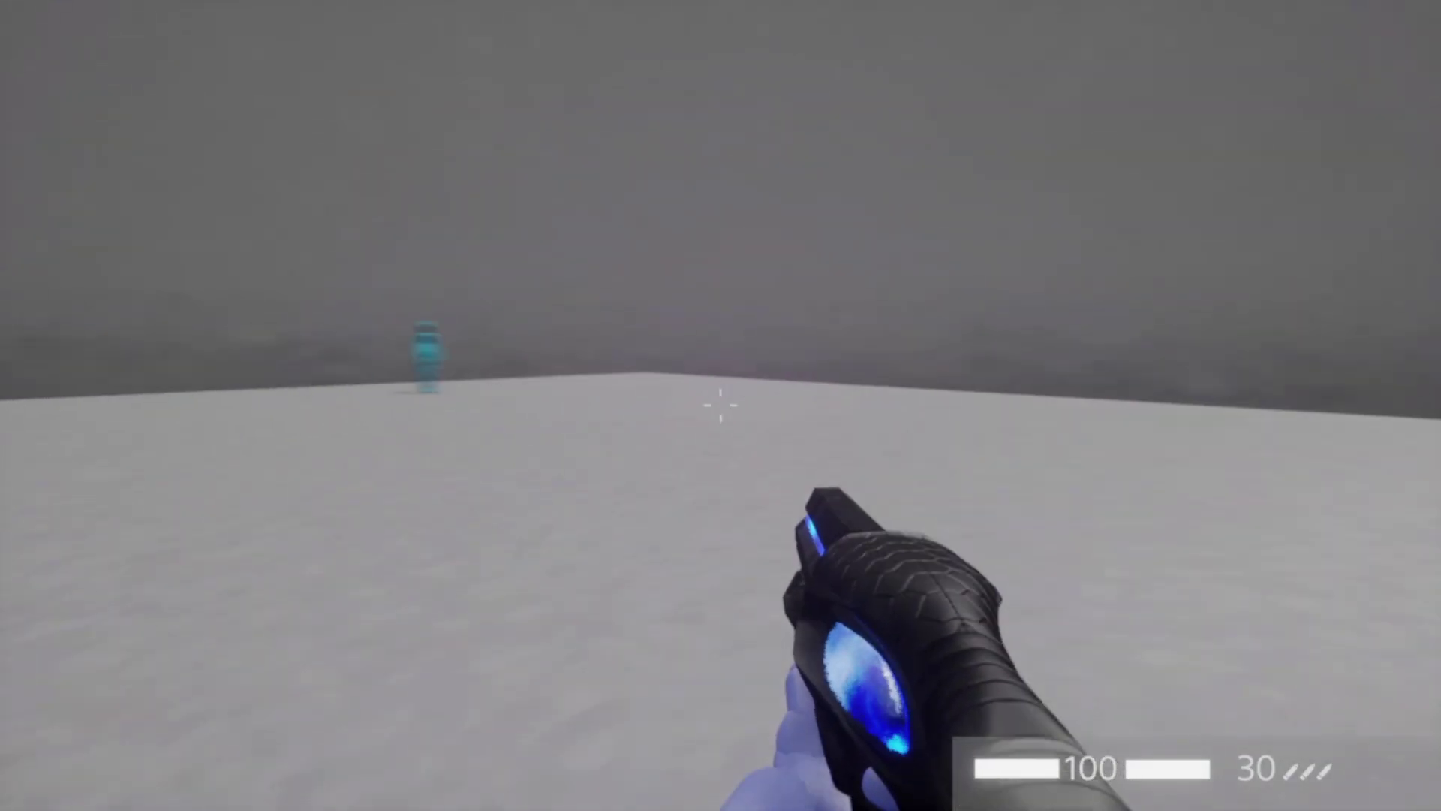
{"action": "key", "text": "Escape"}
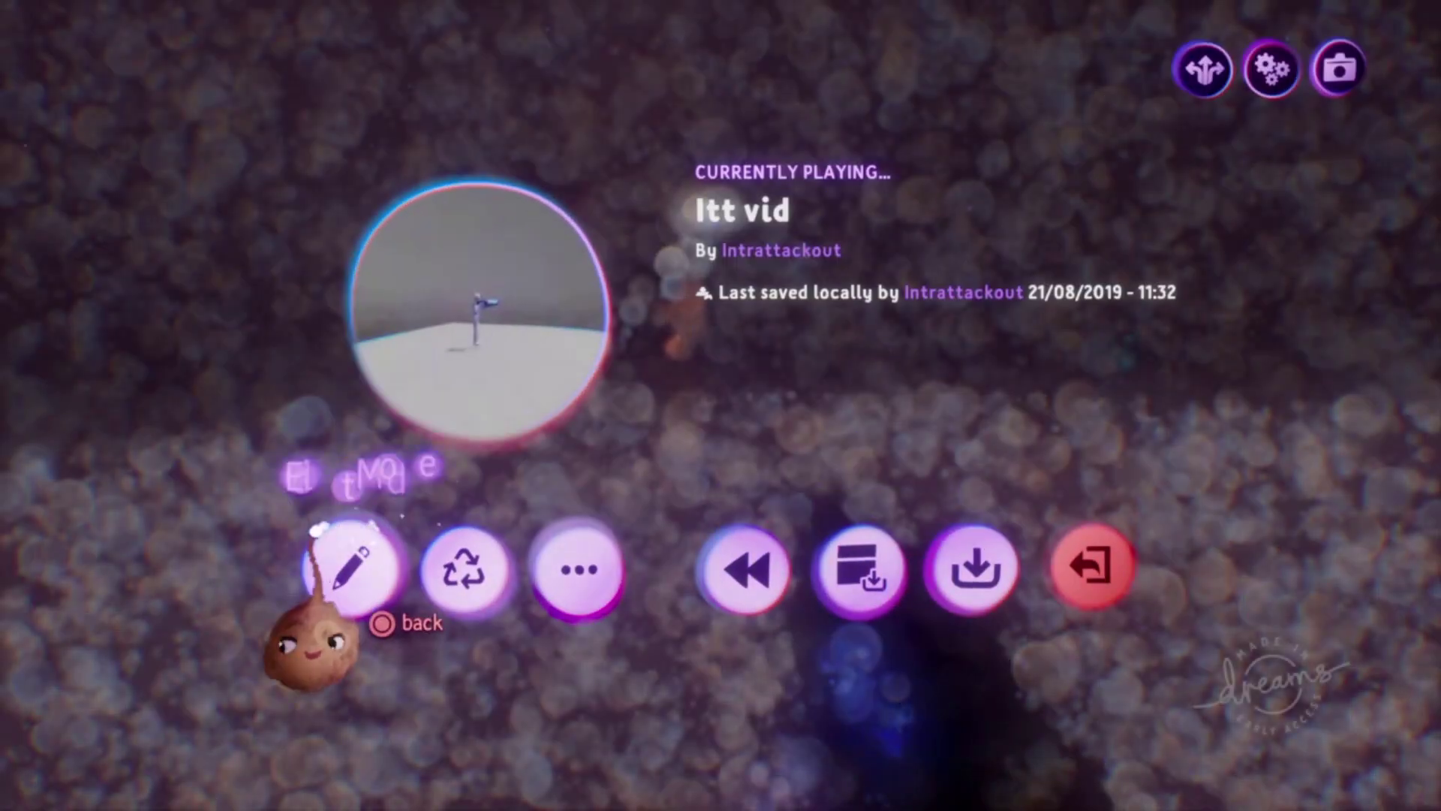
{"action": "left_click", "coordinate": [350, 570]}
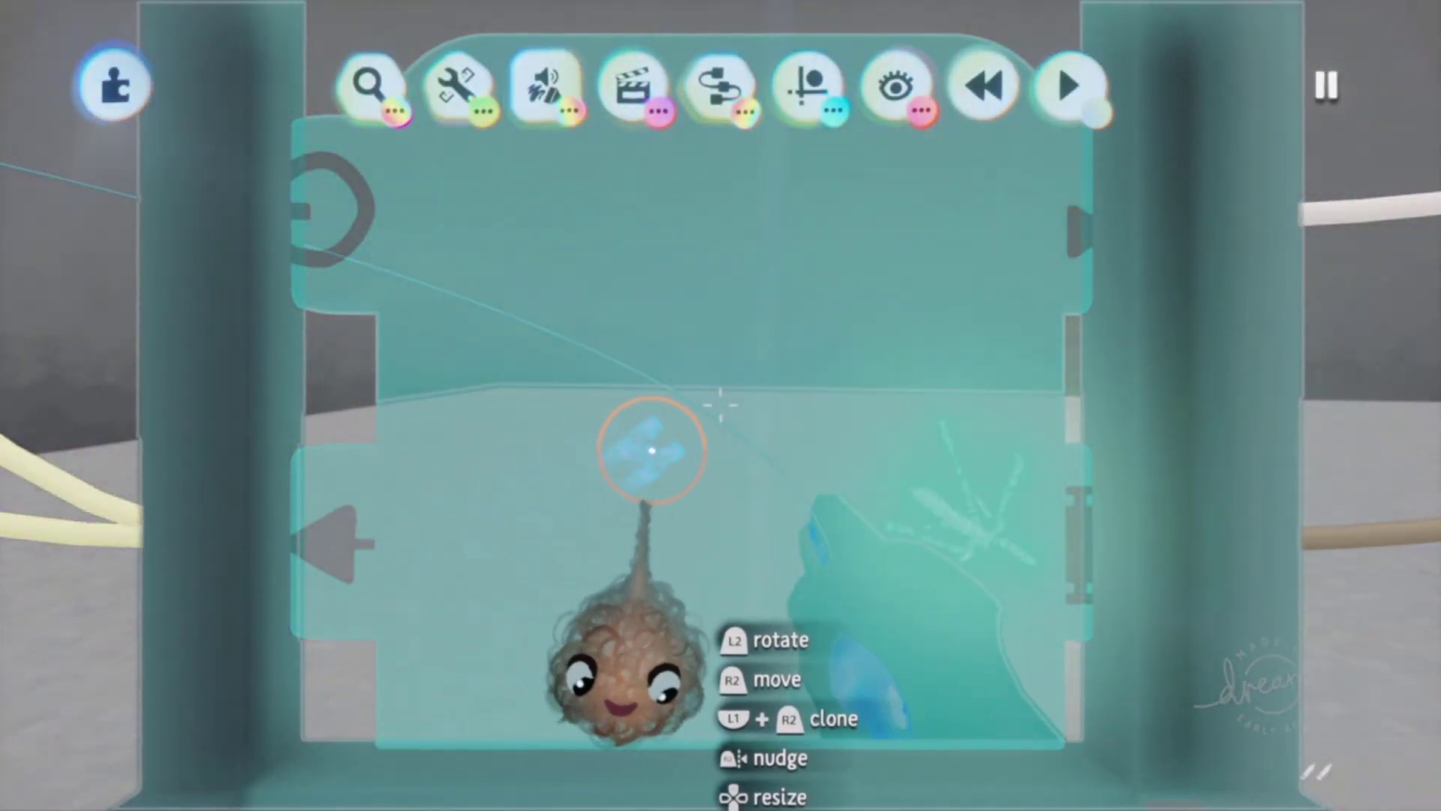
- Turn off the Body visible switch above Crouch and play-test the character
{"action": "key", "text": "Left"}
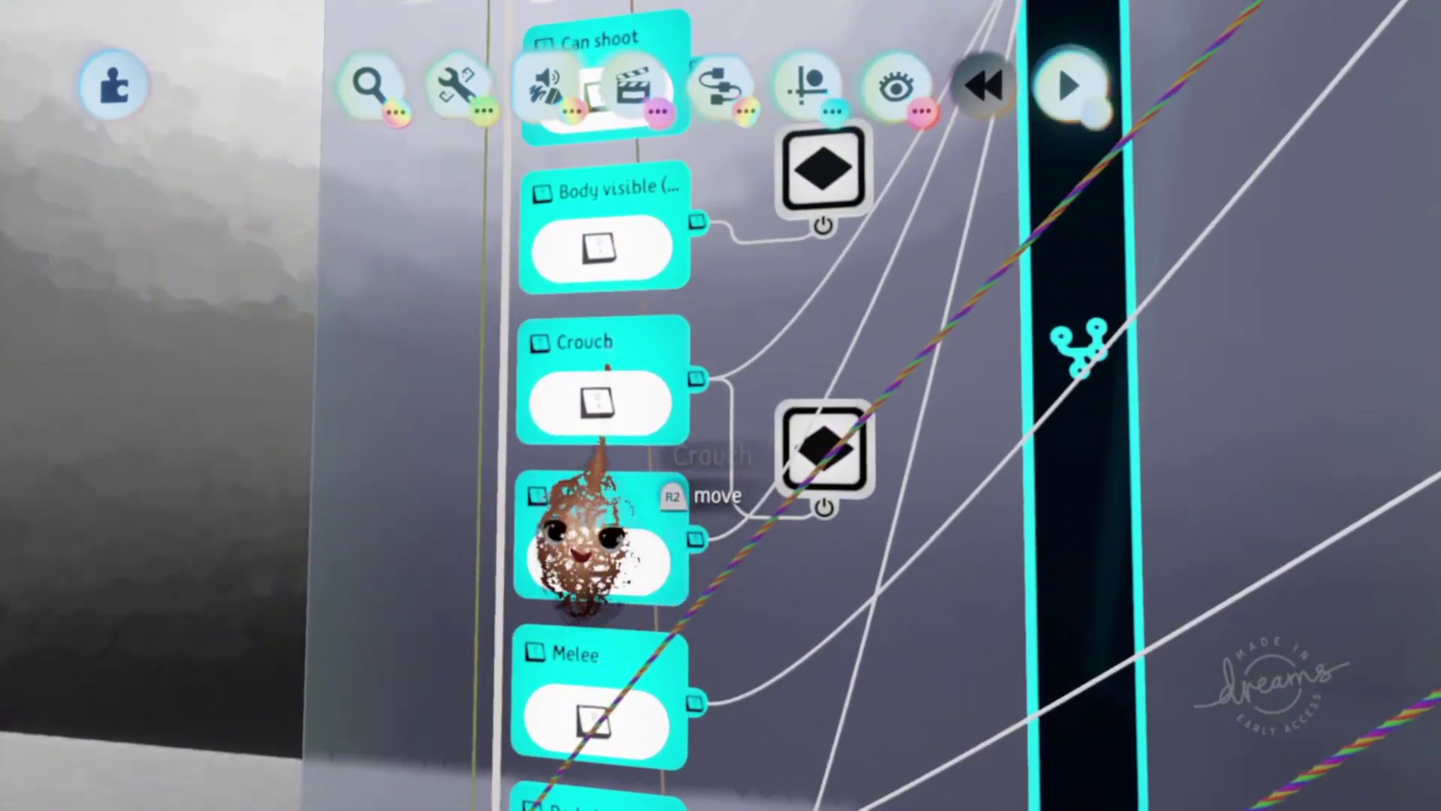
{"action": "left_click", "coordinate": [608, 240]}
{"action": "key", "text": "Escape"}
{"action": "left_click", "coordinate": [394, 458]}
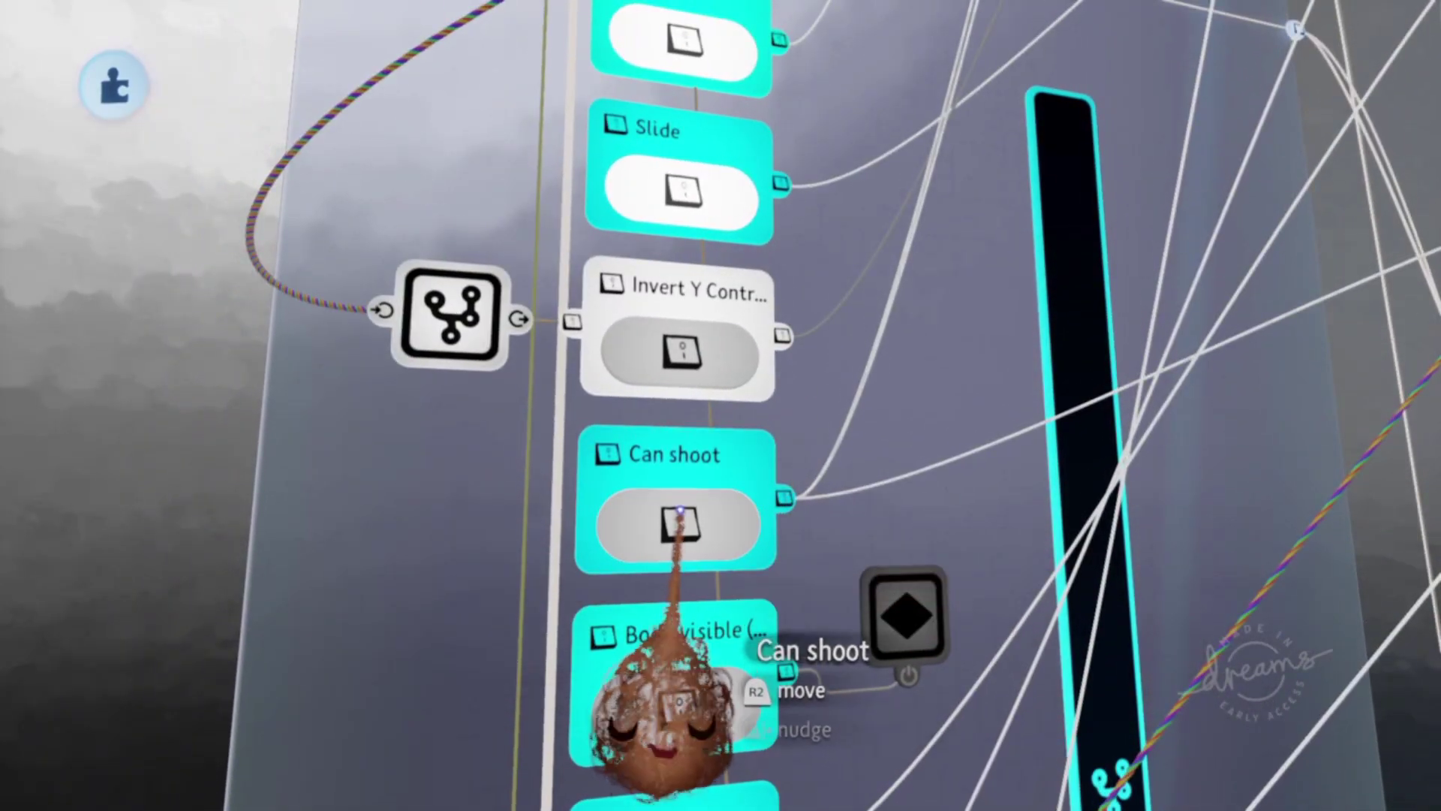
- Play-test the character with the Can shoot switch turned off, and start another play-test from edit mode
{"action": "key", "text": "Escape"}
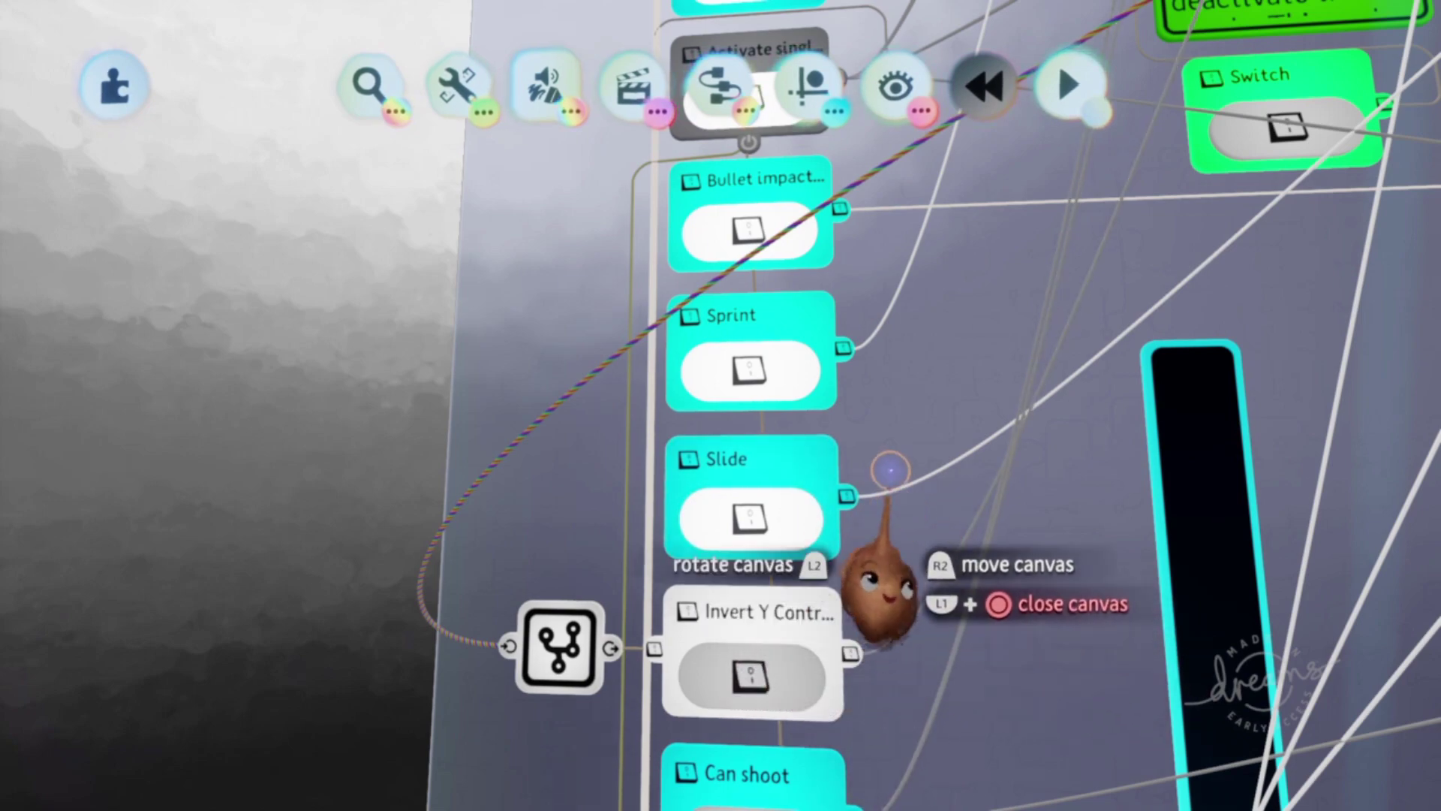
{"action": "key", "text": "Escape"}
{"action": "left_click", "coordinate": [406, 568]}
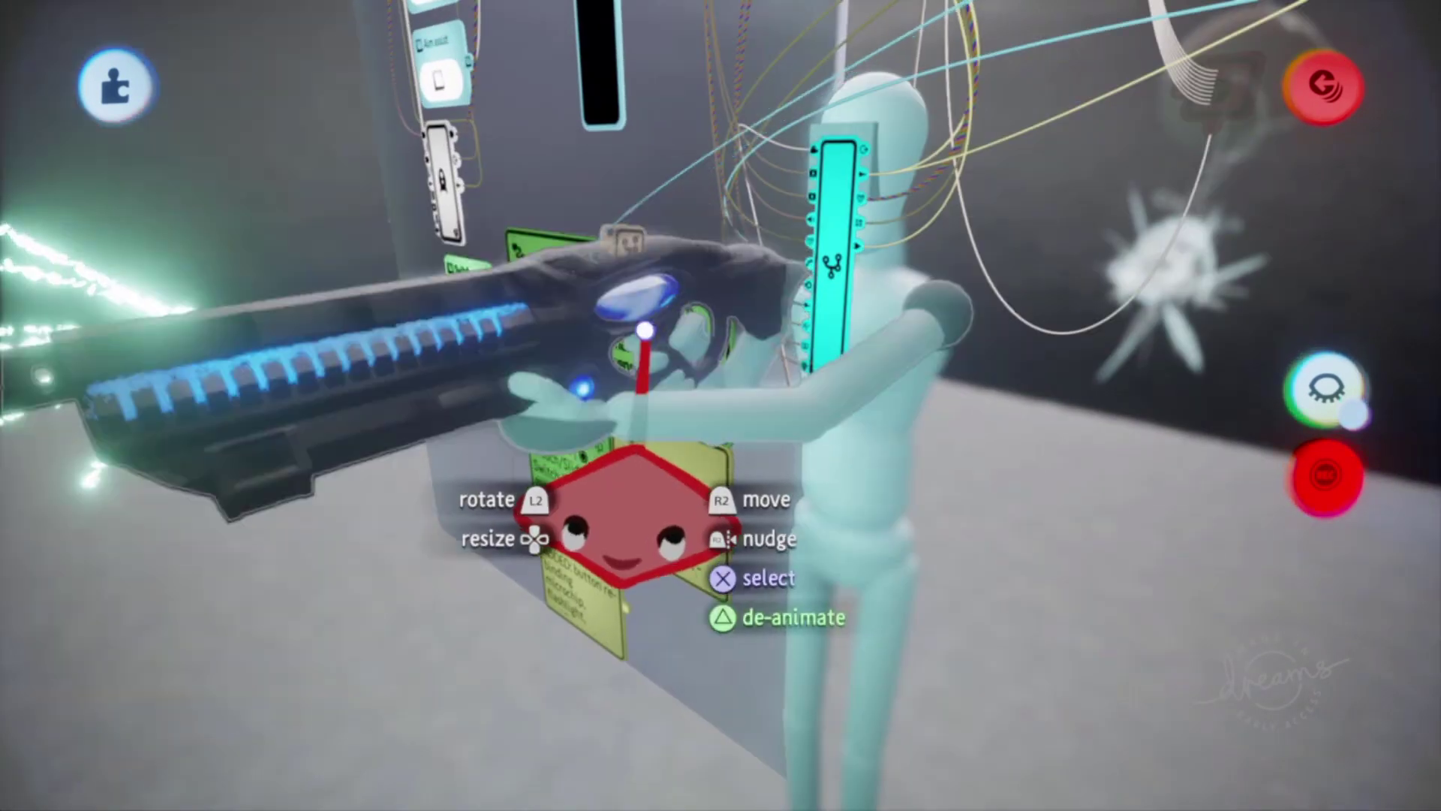
{"action": "left_click", "coordinate": [552, 585]}
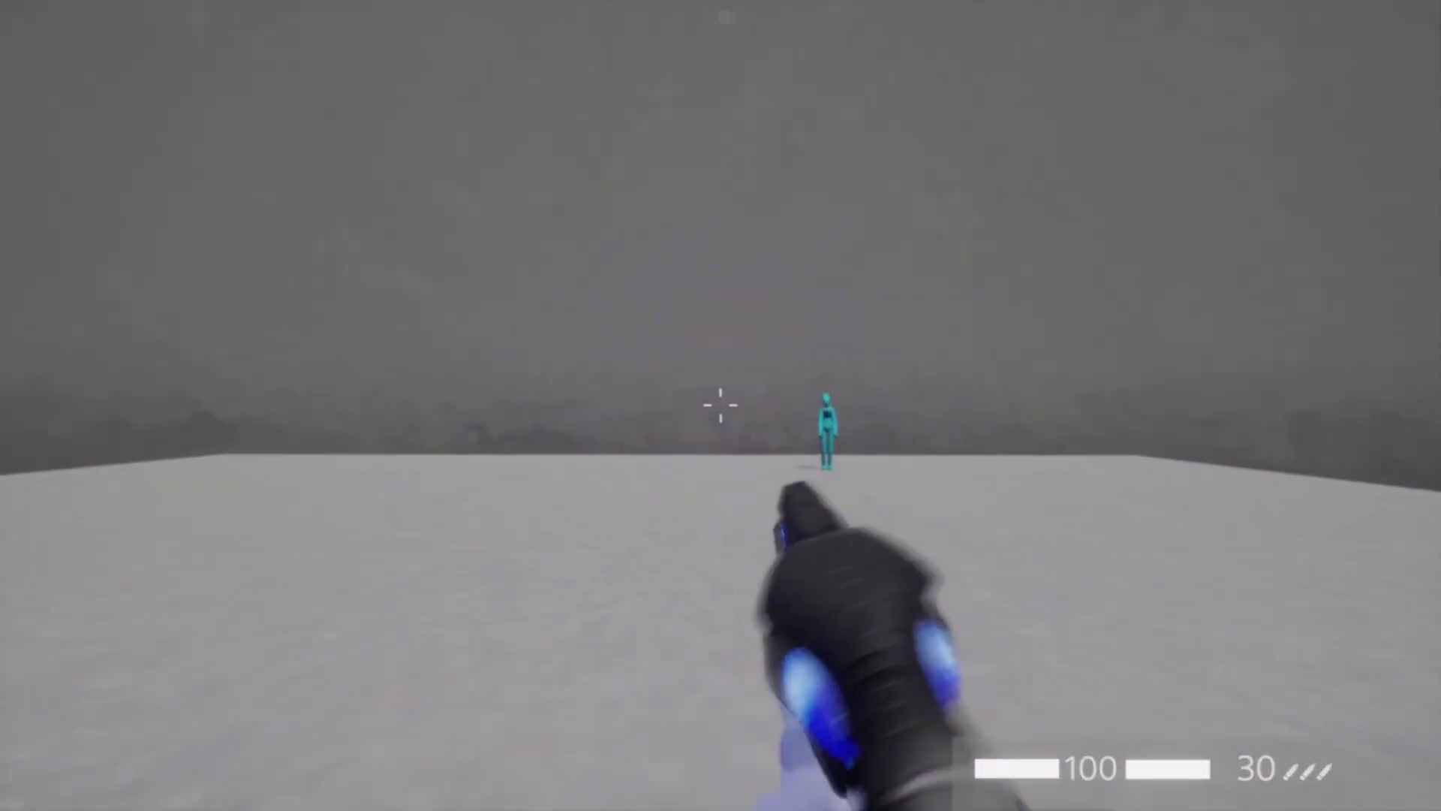
- Play-test moving, jumping, aiming, shooting at the cyan puppet foe and reloading, and return to edit mode
{"action": "left_click", "coordinate": [721, 406]}
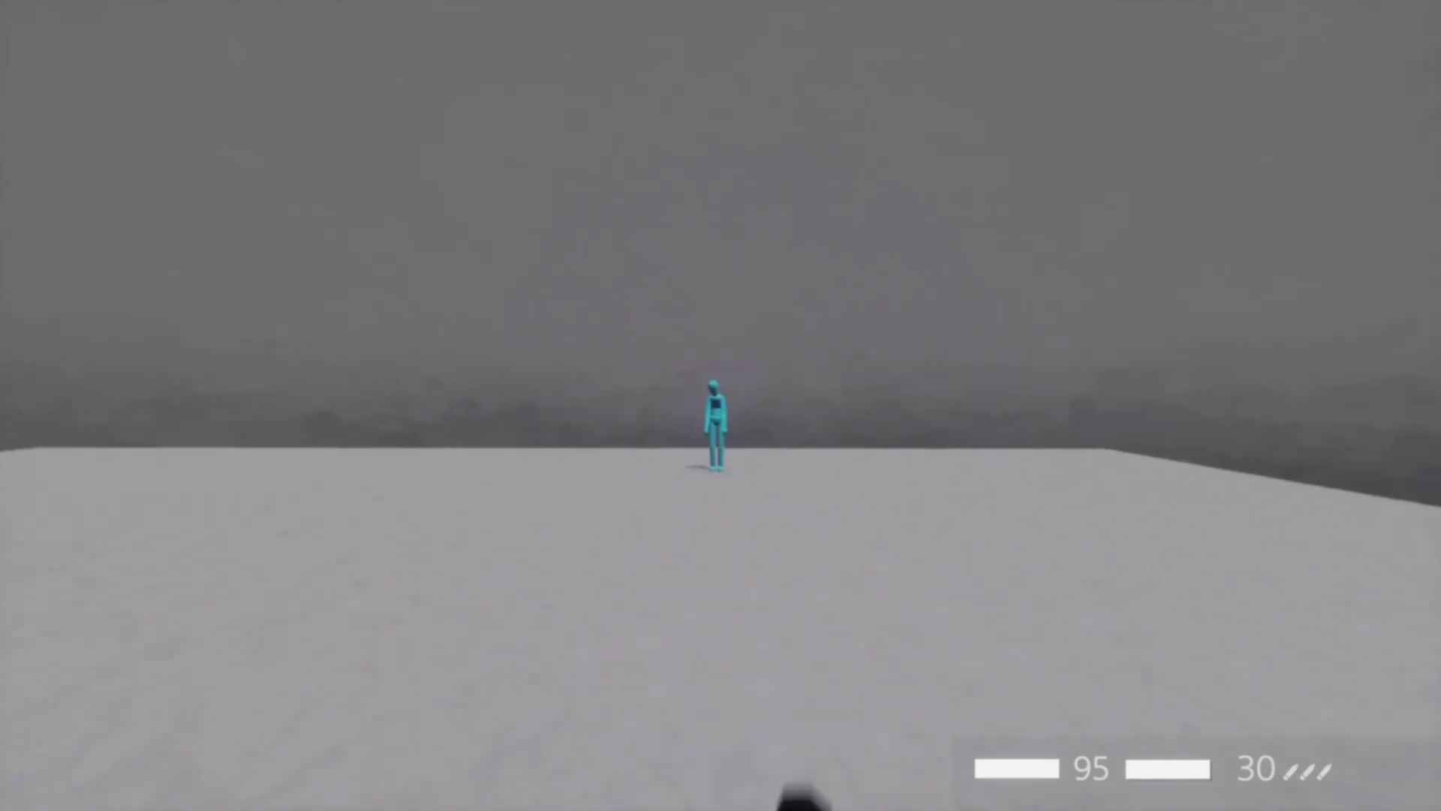
{"action": "left_click", "coordinate": [720, 405]}
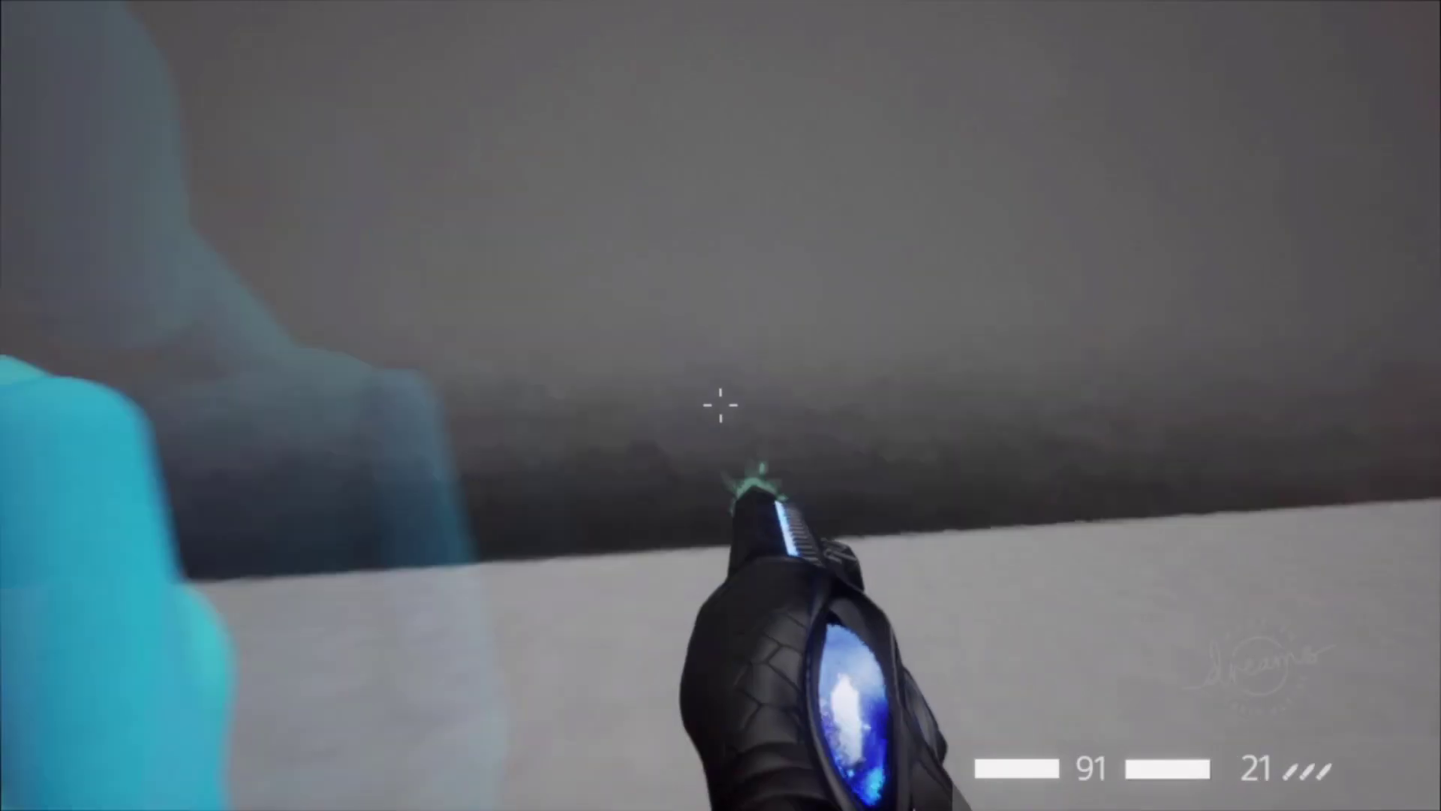
{"action": "key", "text": "r"}
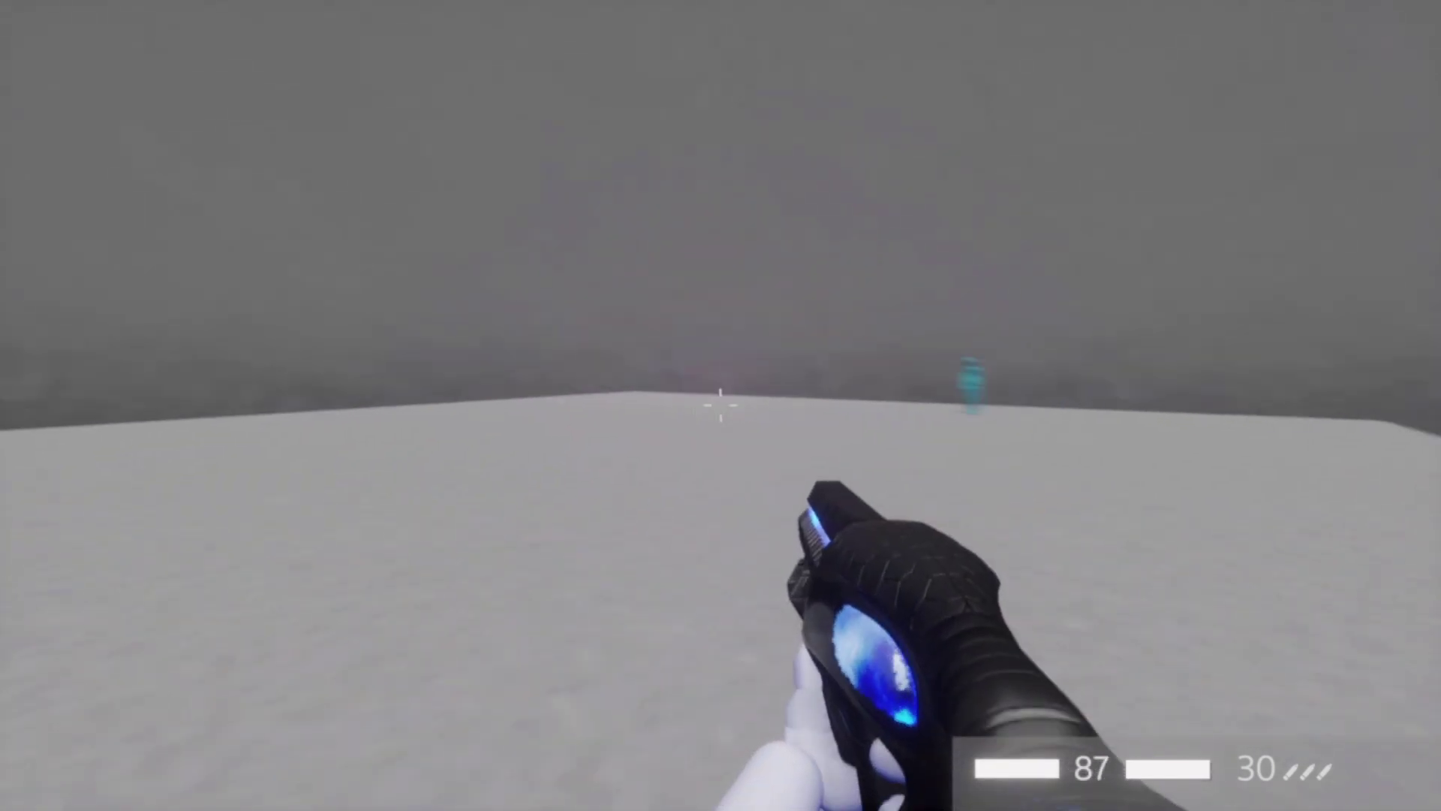
{"action": "key", "text": "v"}
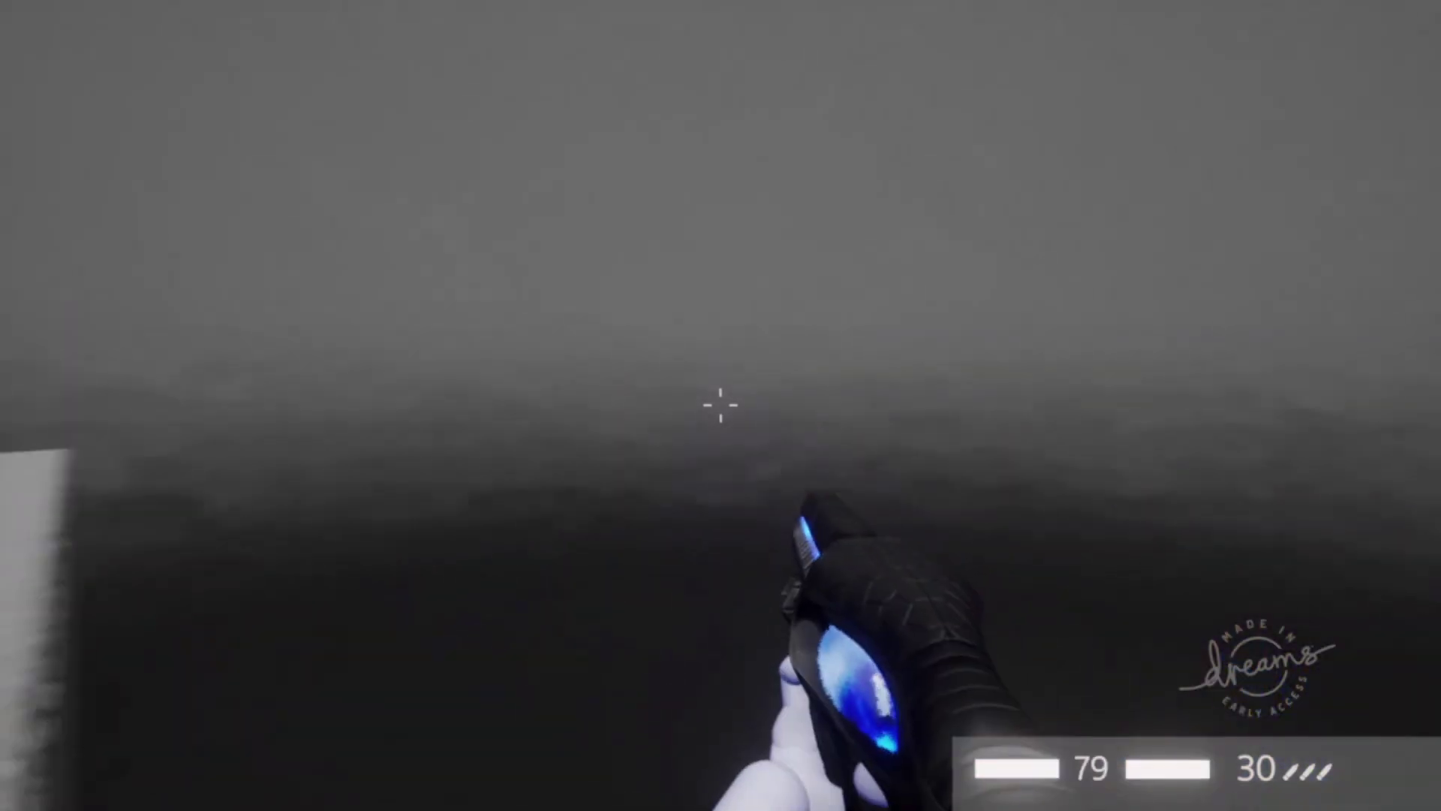
{"action": "key", "text": "s"}
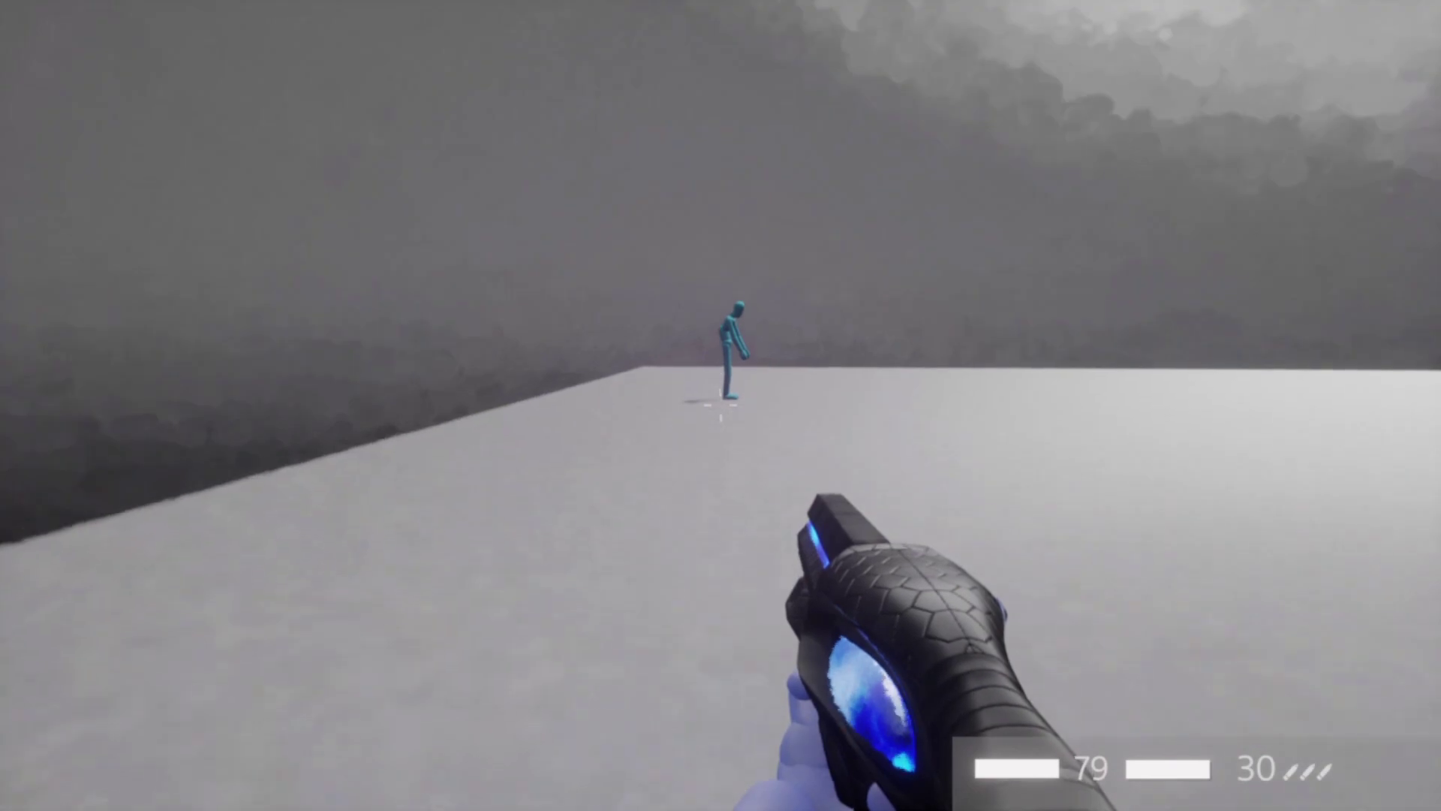
{"action": "key", "text": "space"}
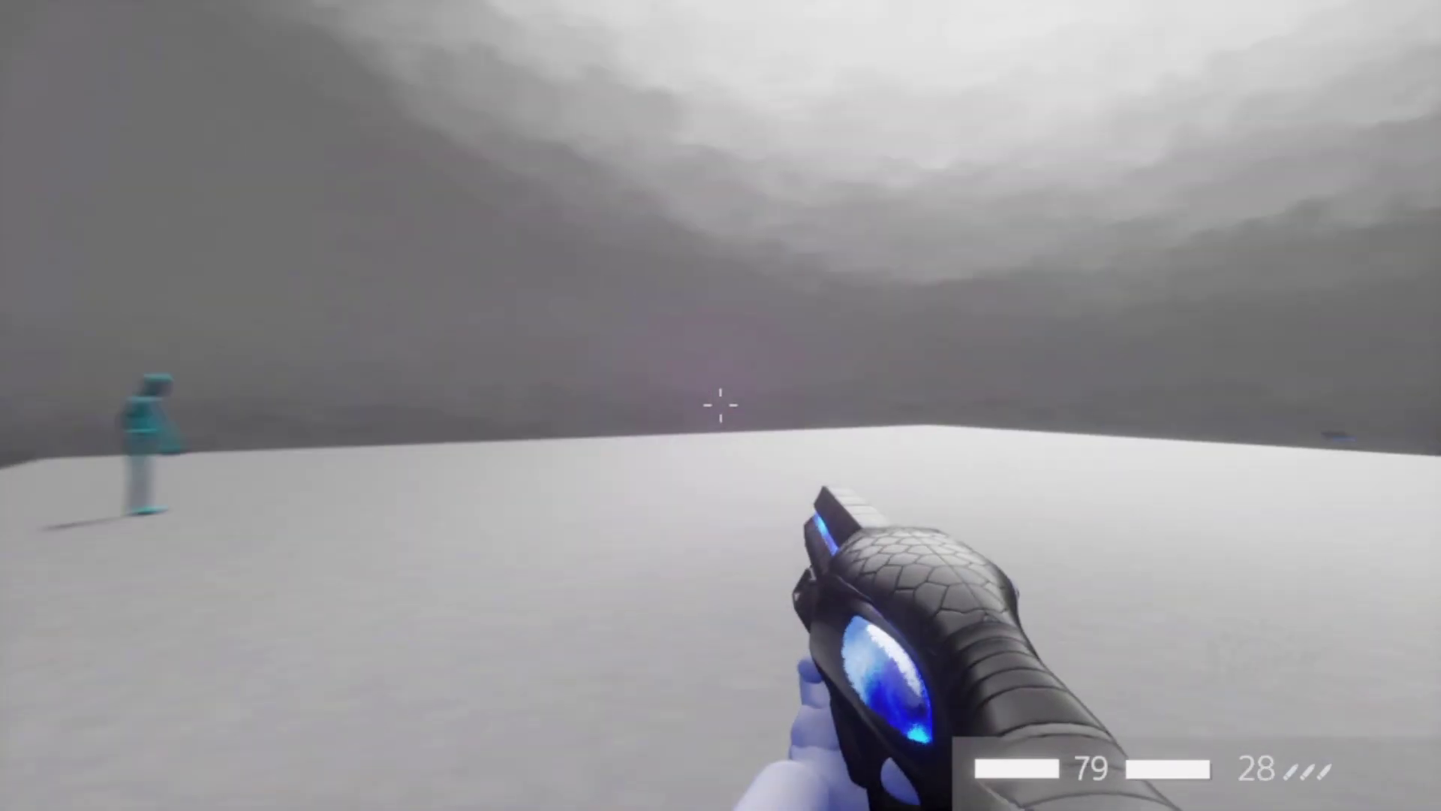
{"action": "key", "text": "r"}
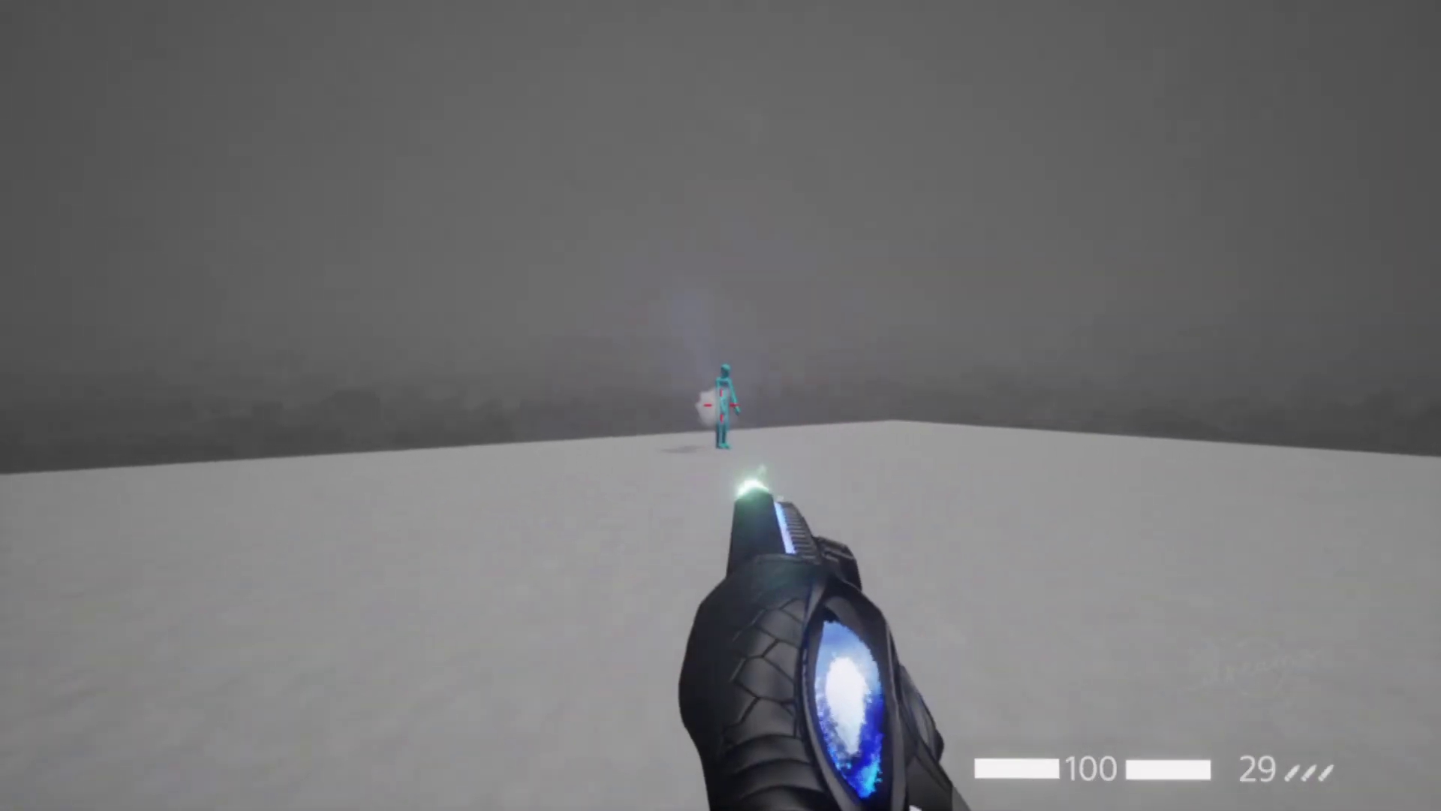
{"action": "left_click", "coordinate": [720, 405]}
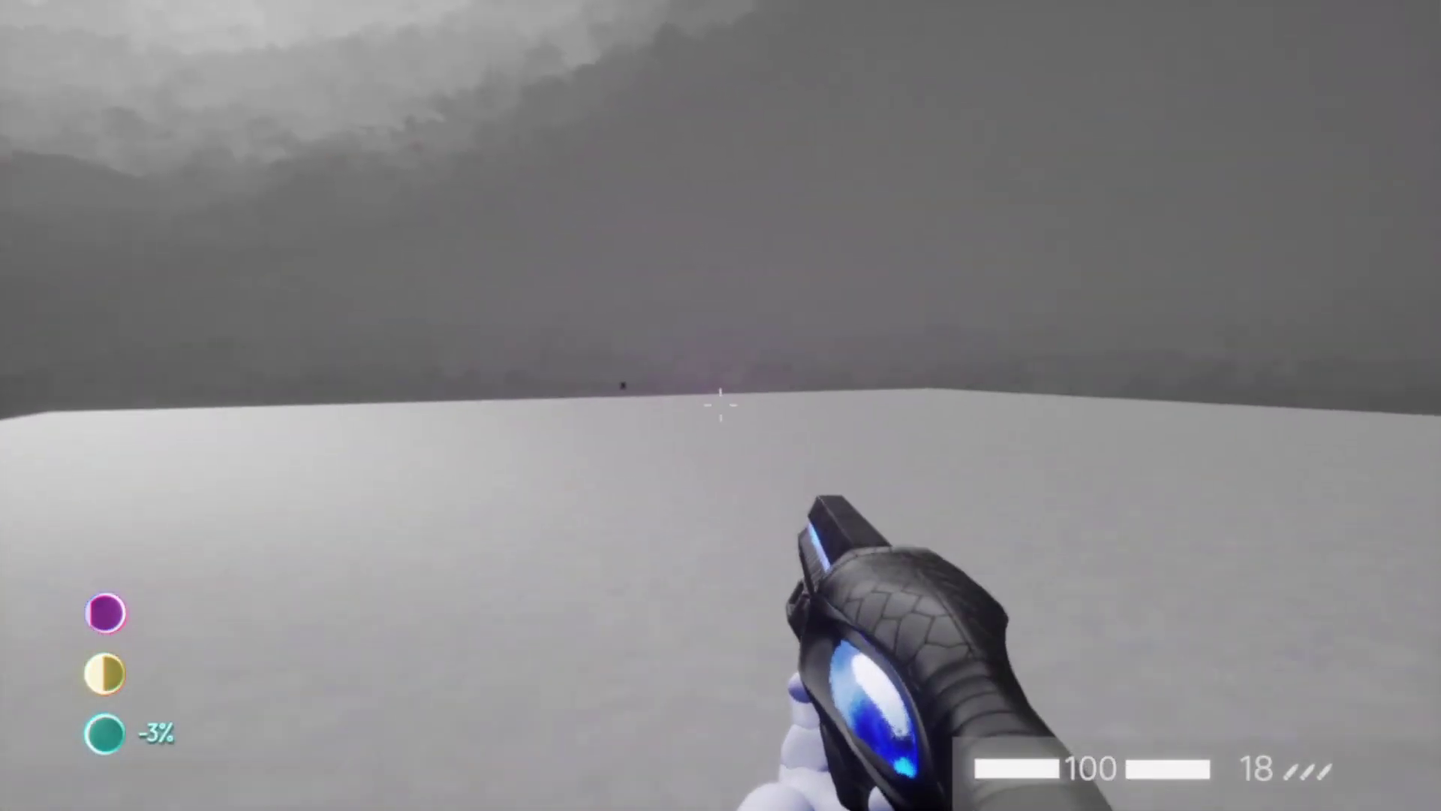
{"action": "key", "text": "Escape"}
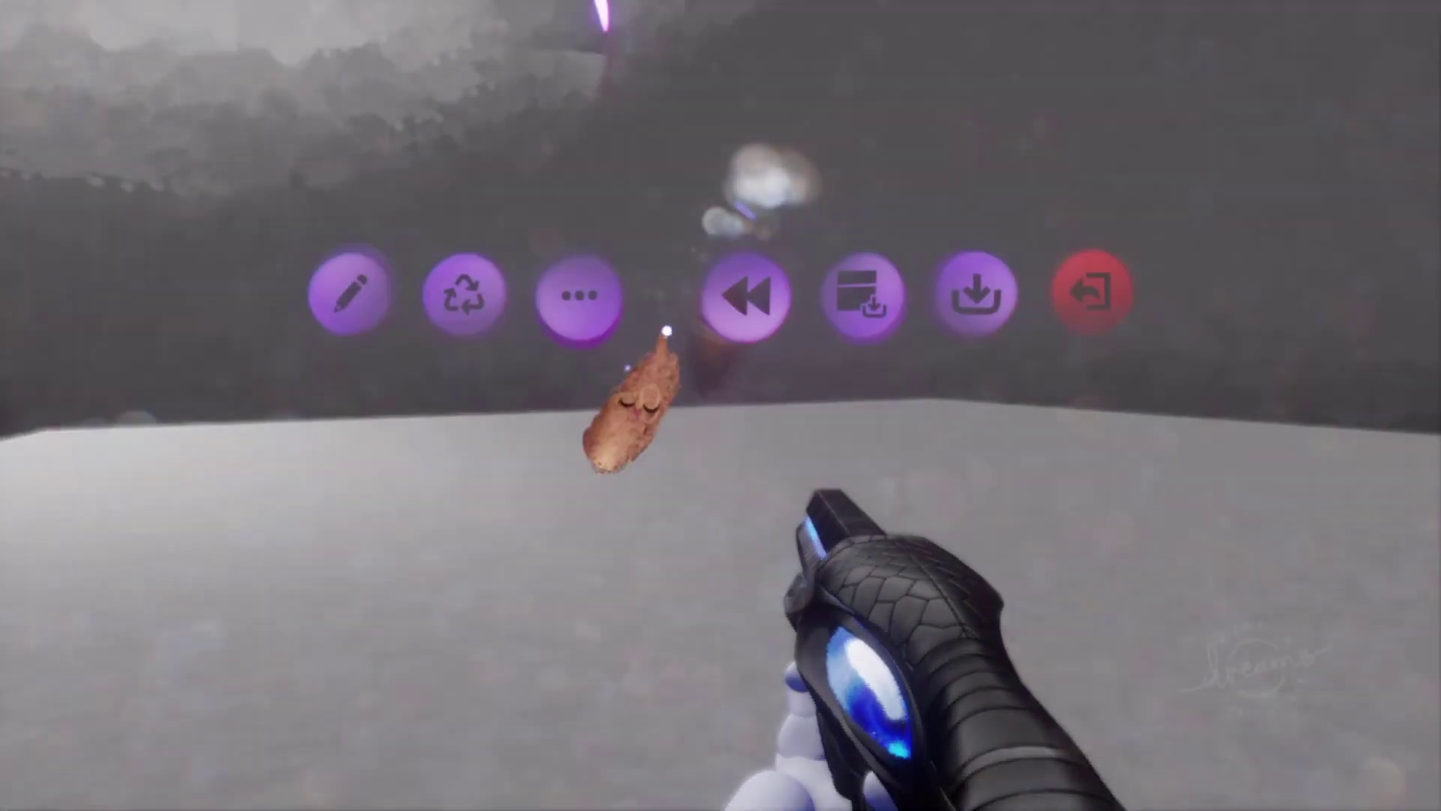
{"action": "left_click", "coordinate": [351, 568]}
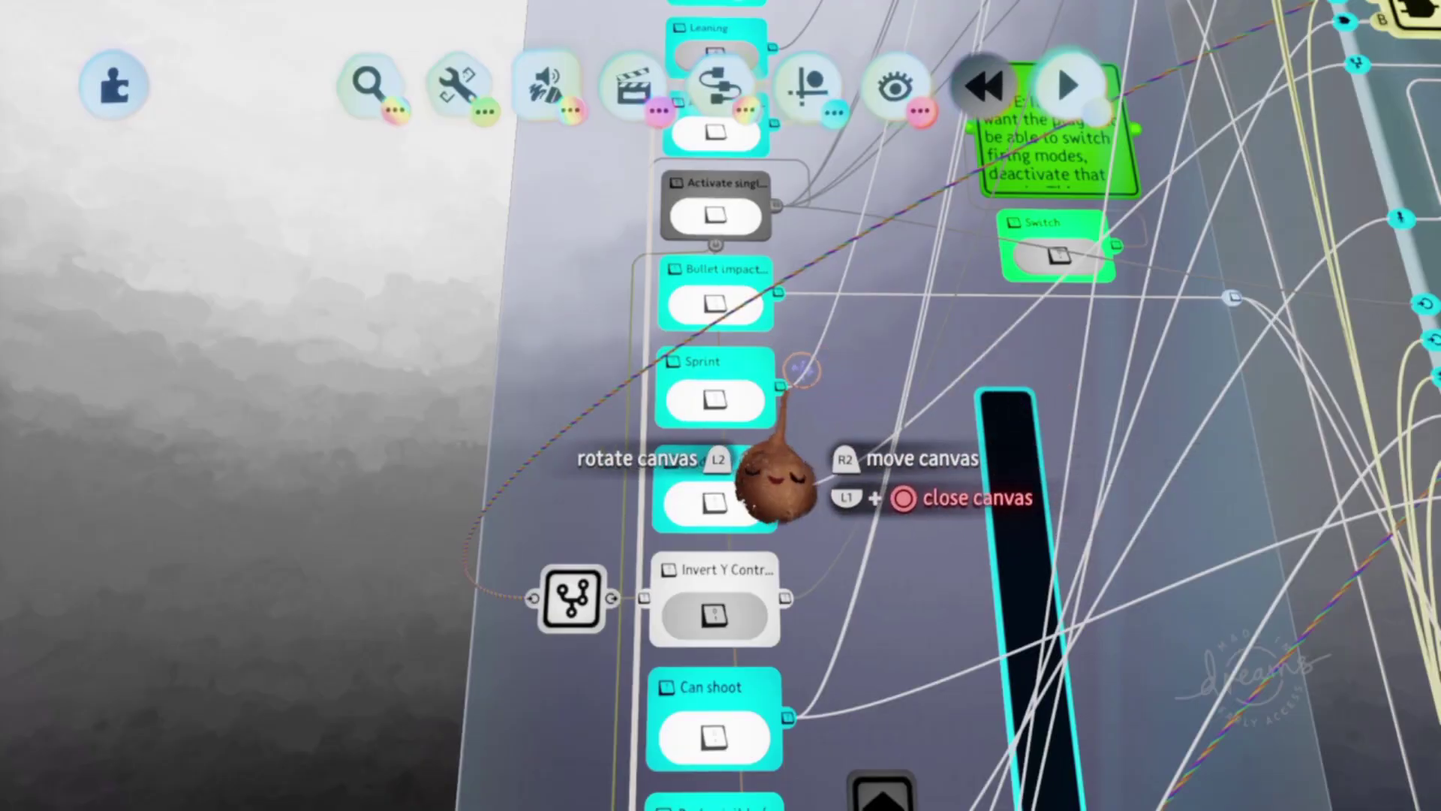
- Turn off the Bullet impact force switch and play-test shooting the cyan puppet foe
{"action": "scroll", "coordinate": [785, 409], "scroll_direction": "up", "scroll_amount": 5}
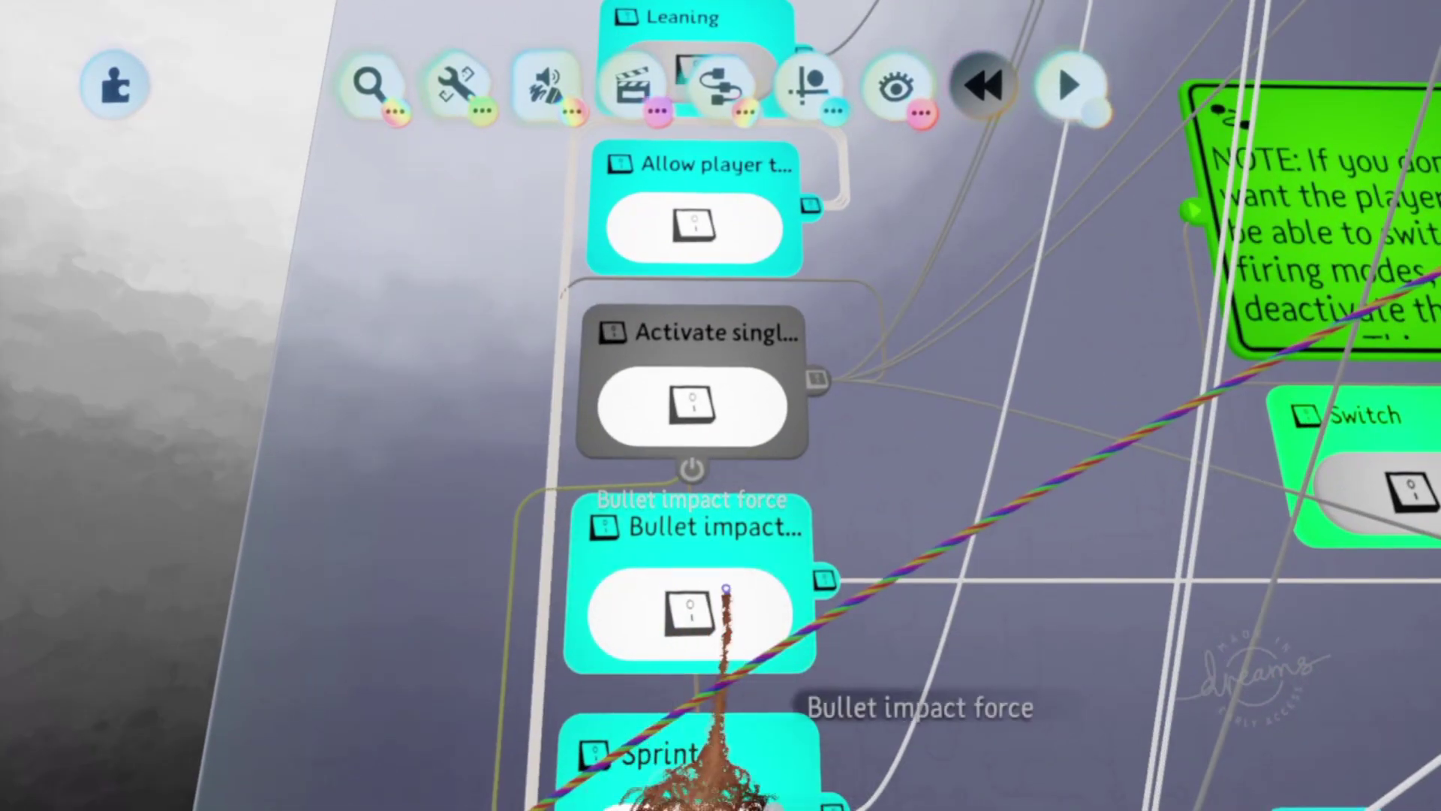
{"action": "left_click", "coordinate": [707, 591]}
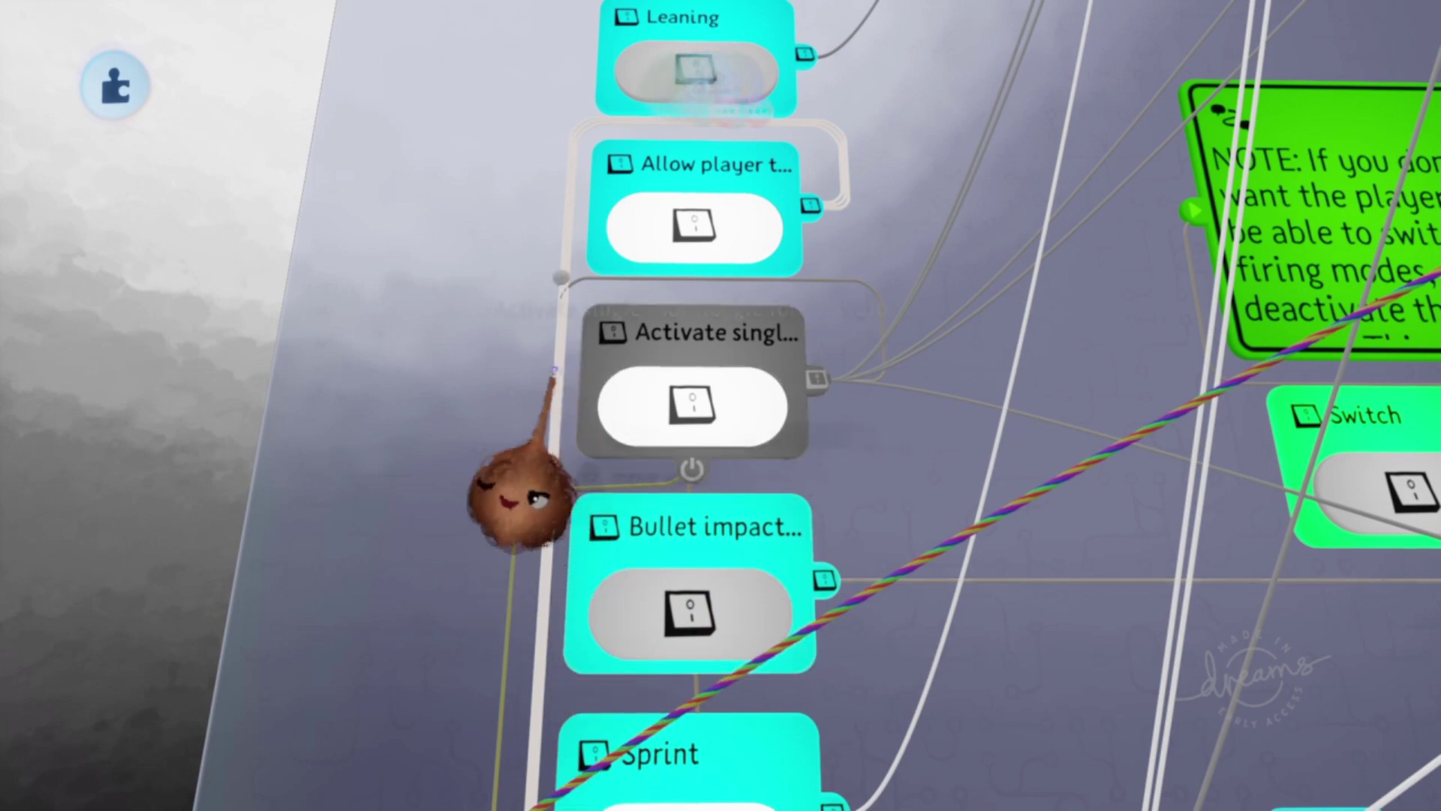
{"action": "key", "text": "Escape"}
{"action": "left_click", "coordinate": [407, 319]}
{"action": "key", "text": "Escape"}
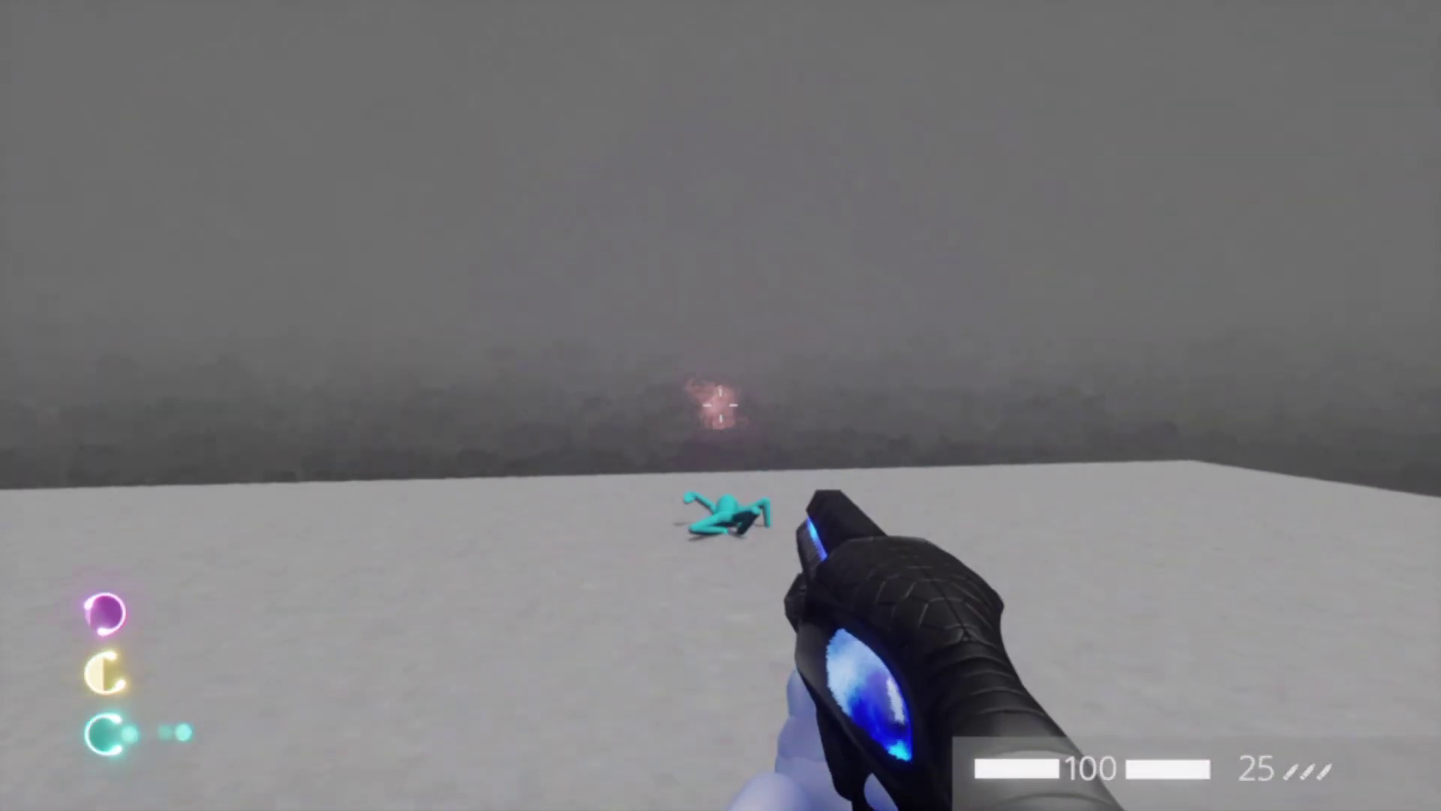
- Restart the scene and shoot the cyan puppet foe repeatedly, including while it lies on the ground
{"action": "key", "text": "Escape"}
{"action": "left_click", "coordinate": [746, 380]}
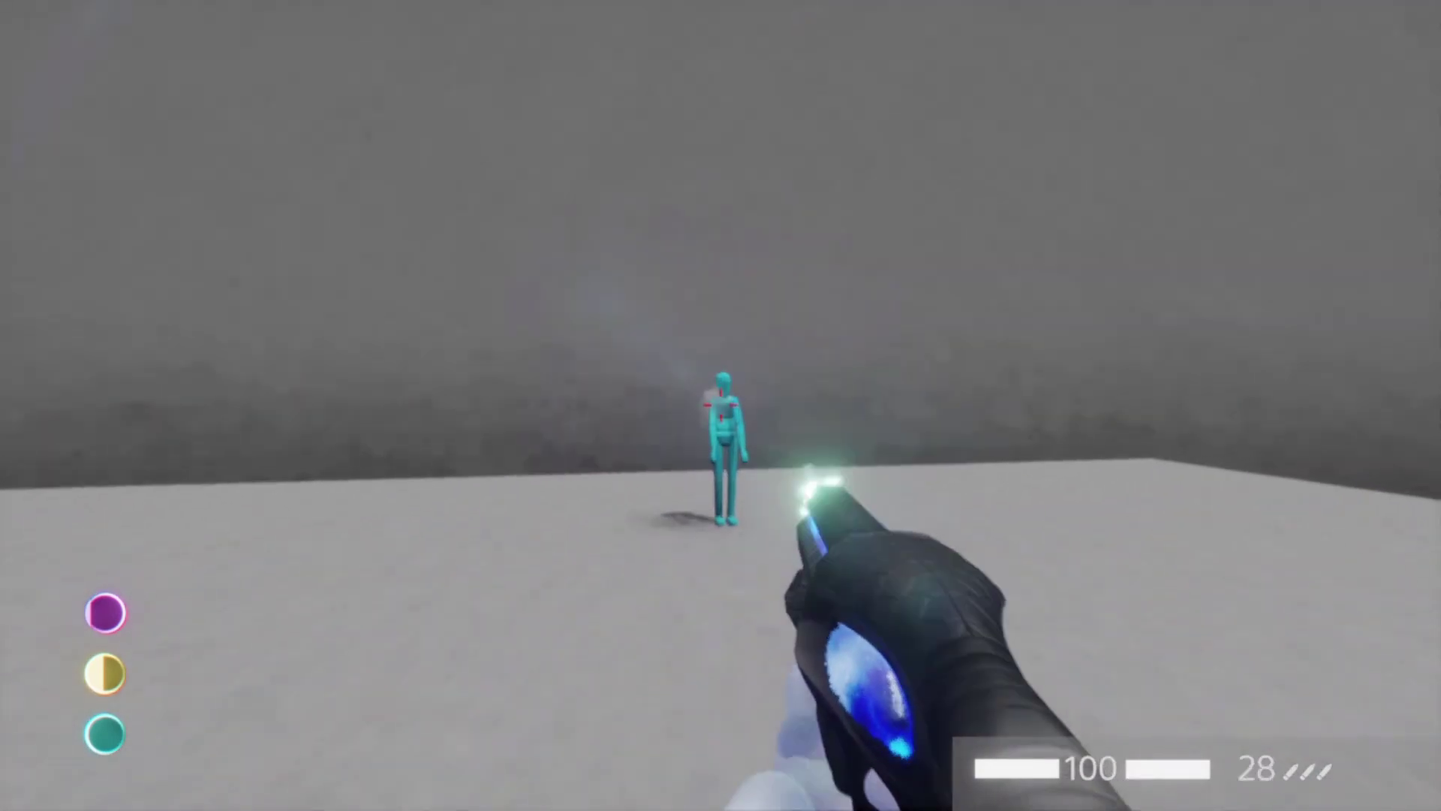
{"action": "left_click", "coordinate": [721, 405]}
{"action": "left_click", "coordinate": [720, 406]}
{"action": "left_click", "coordinate": [721, 406]}
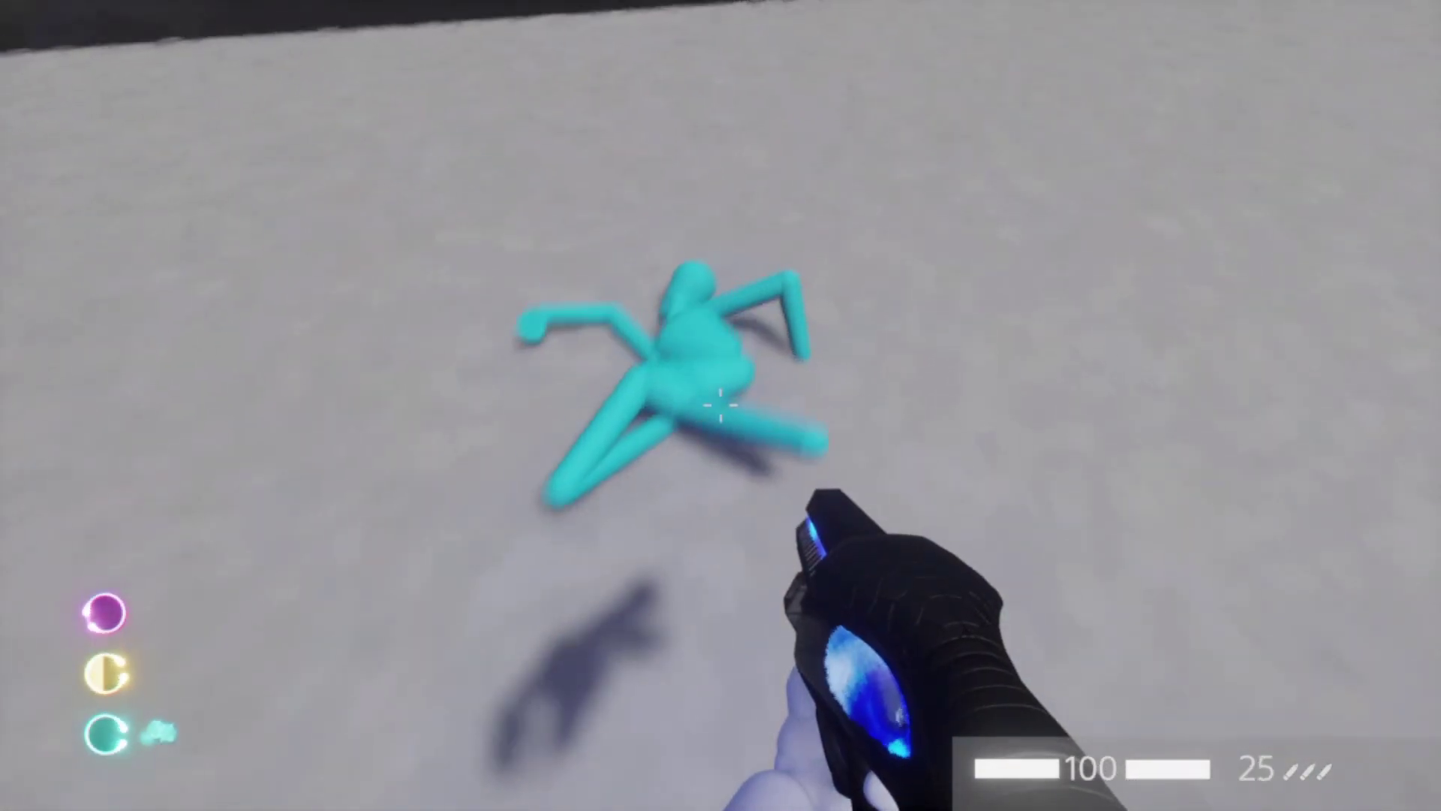
{"action": "left_click", "coordinate": [720, 405]}
{"action": "left_click", "coordinate": [721, 406]}
{"action": "left_click", "coordinate": [720, 405]}
{"action": "left_click", "coordinate": [720, 406]}
{"action": "left_click", "coordinate": [720, 405]}
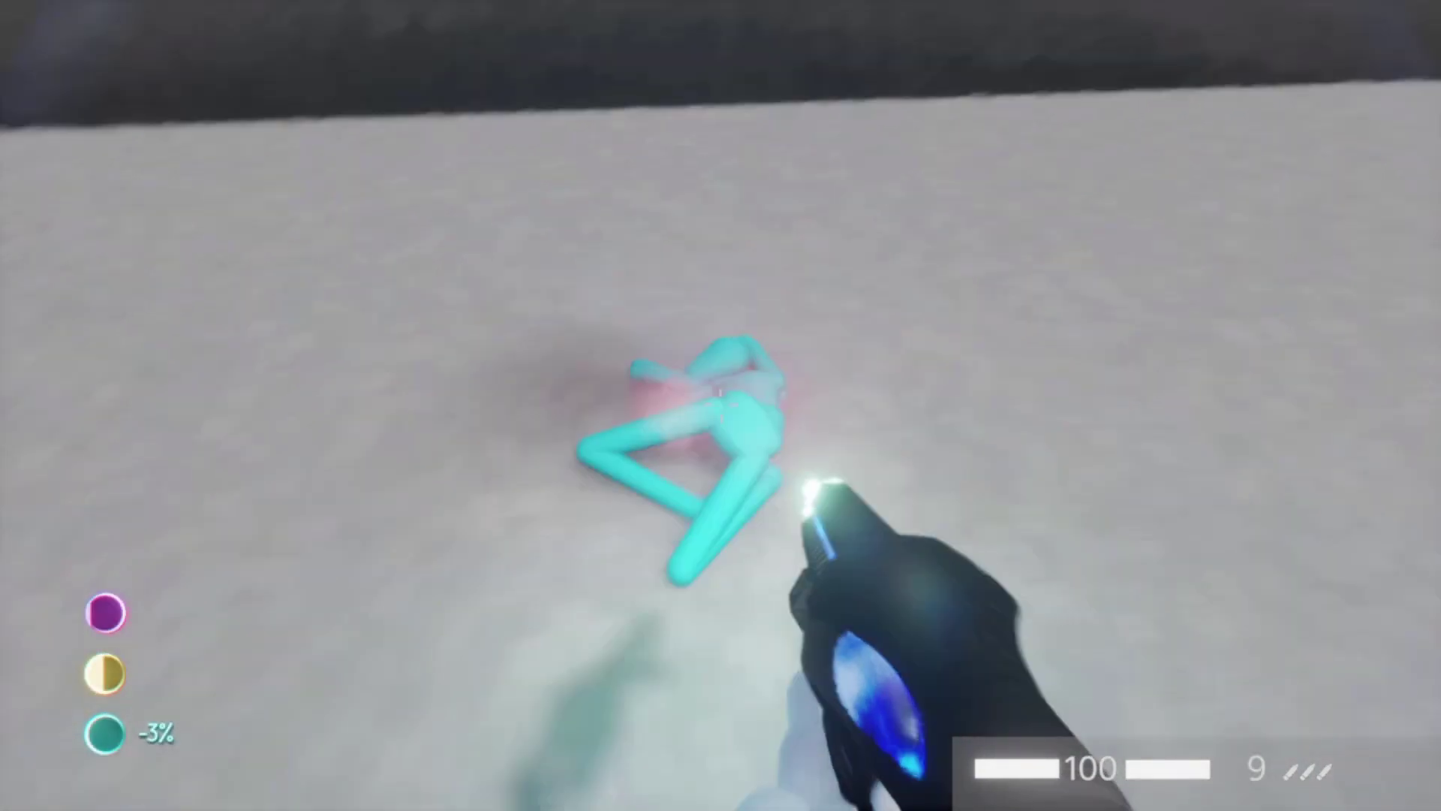
{"action": "left_click", "coordinate": [721, 405]}
{"action": "left_click", "coordinate": [720, 405]}
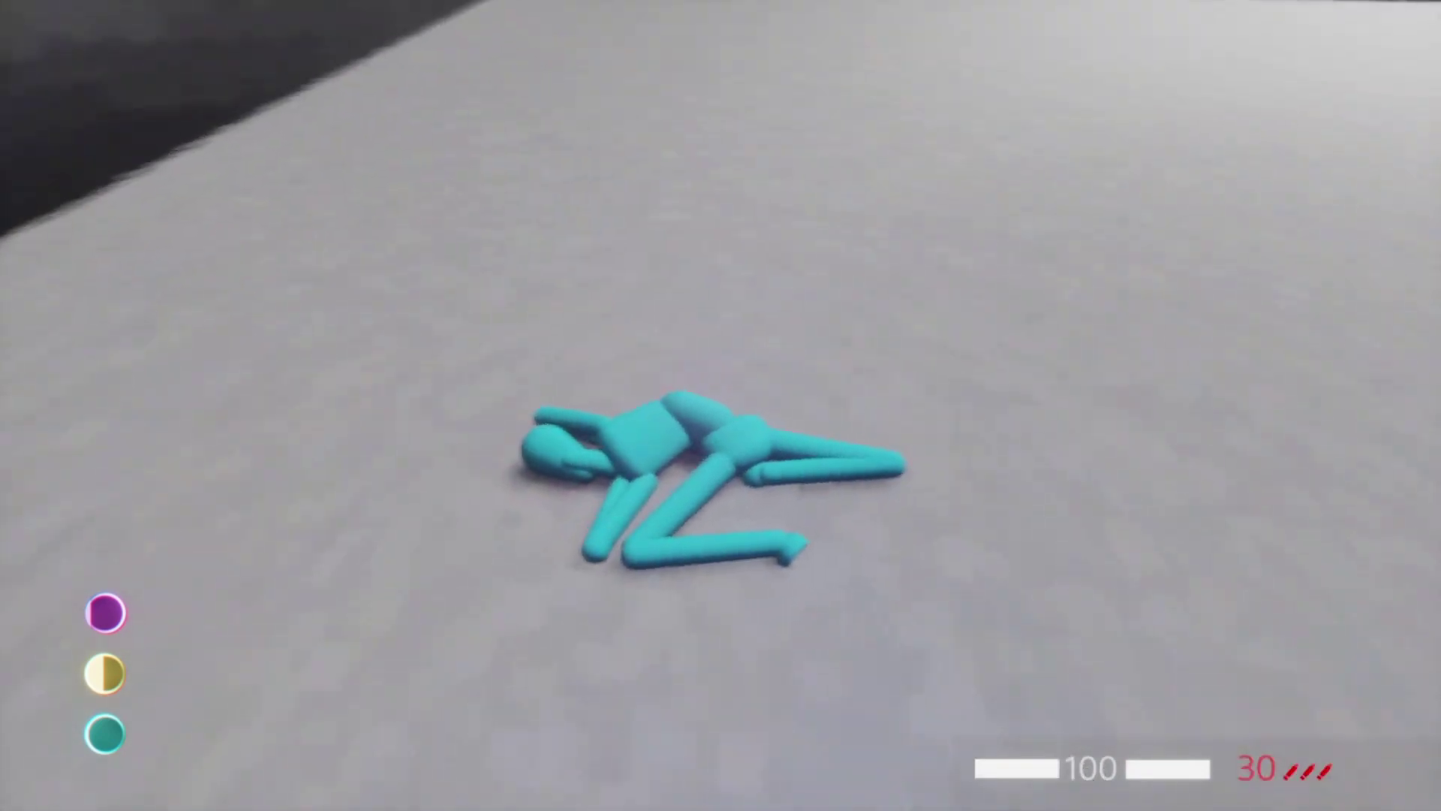
{"action": "left_click", "coordinate": [721, 405]}
{"action": "left_click", "coordinate": [720, 405]}
{"action": "left_click", "coordinate": [720, 405]}
{"action": "left_click", "coordinate": [720, 405]}
{"action": "left_click", "coordinate": [721, 406]}
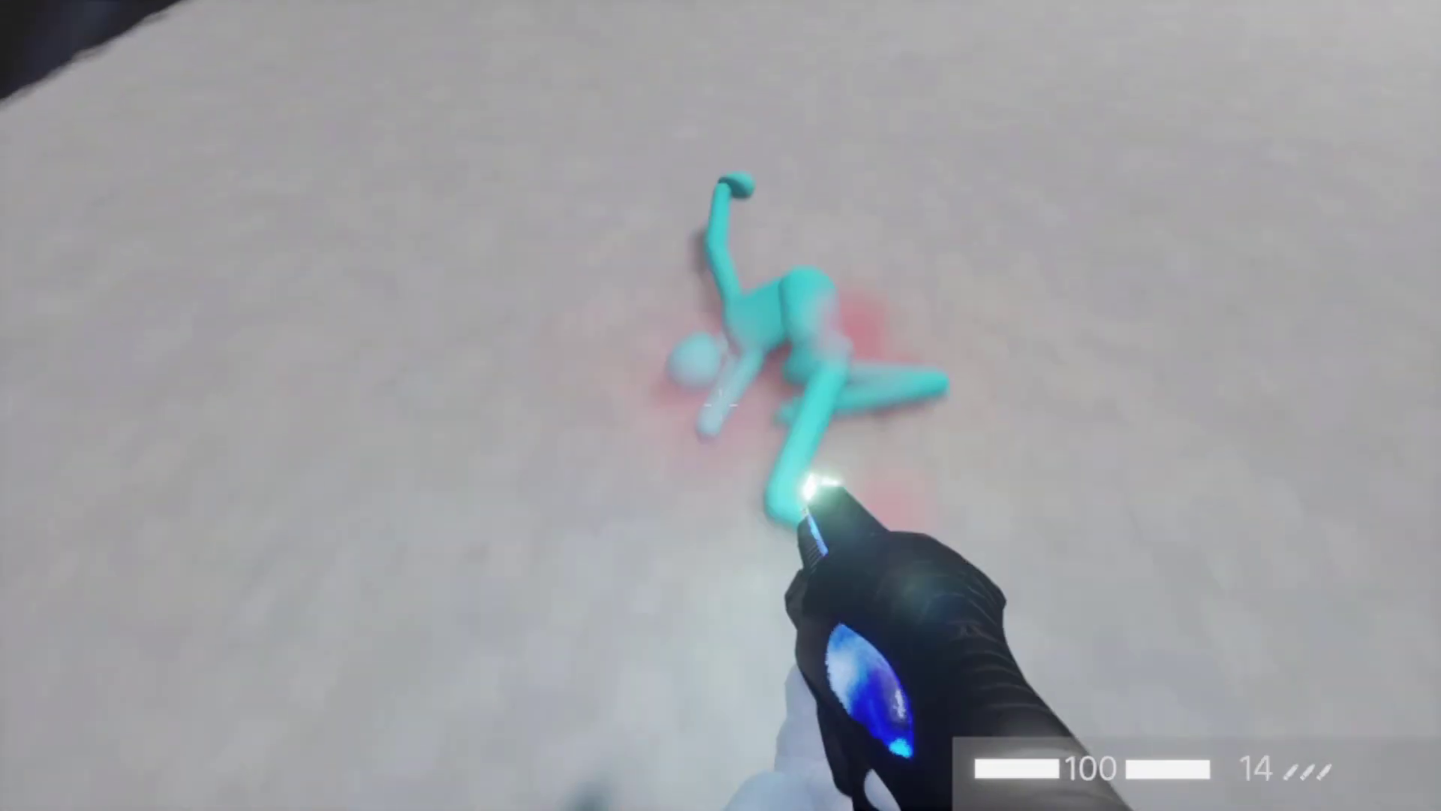
{"action": "left_click", "coordinate": [721, 406]}
{"action": "left_click", "coordinate": [720, 406]}
{"action": "left_click", "coordinate": [720, 406]}
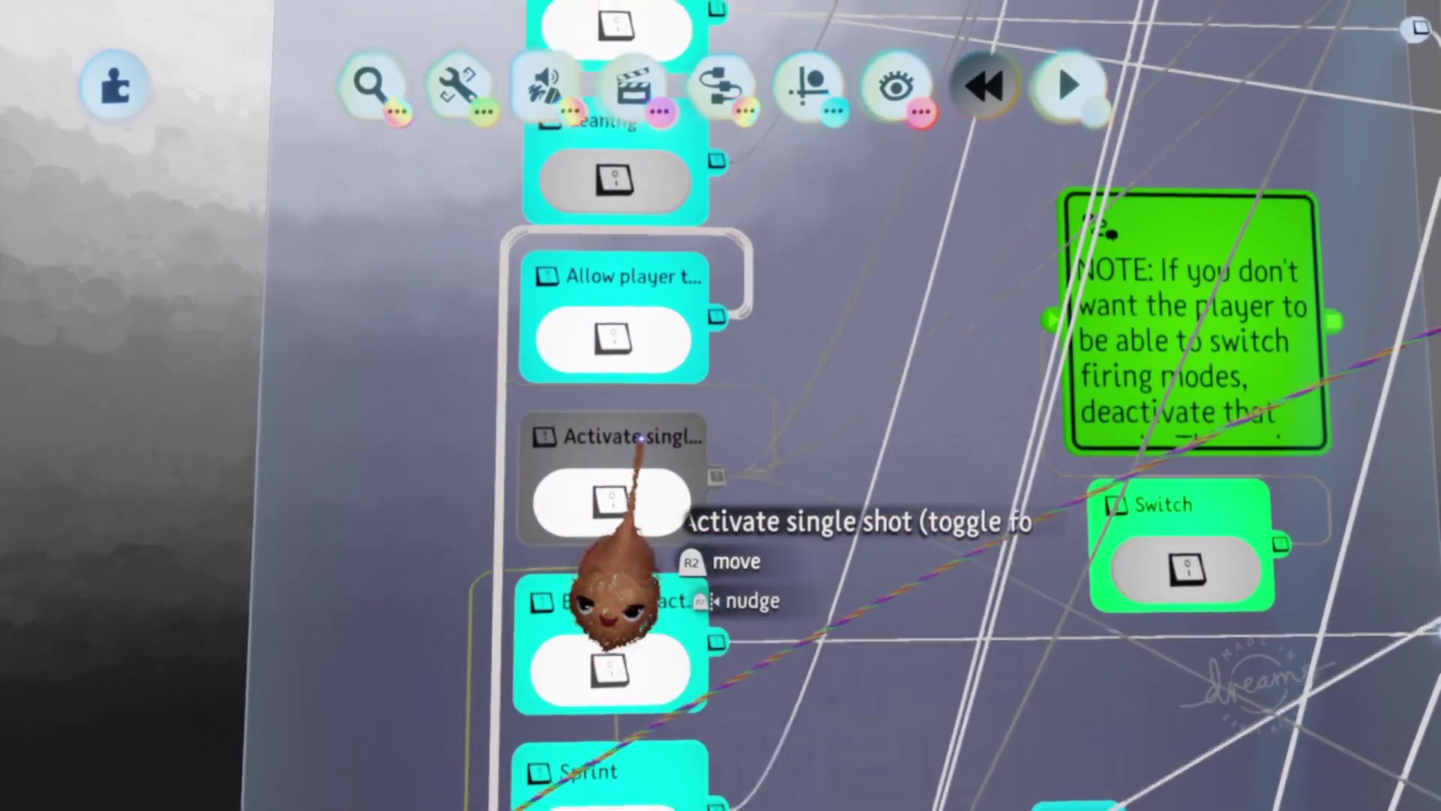
- Turn off the Allow player to change firing modes switch and play-test the character
{"action": "middle_click_drag", "start_coordinate": [640, 439], "coordinate": [638, 386]}
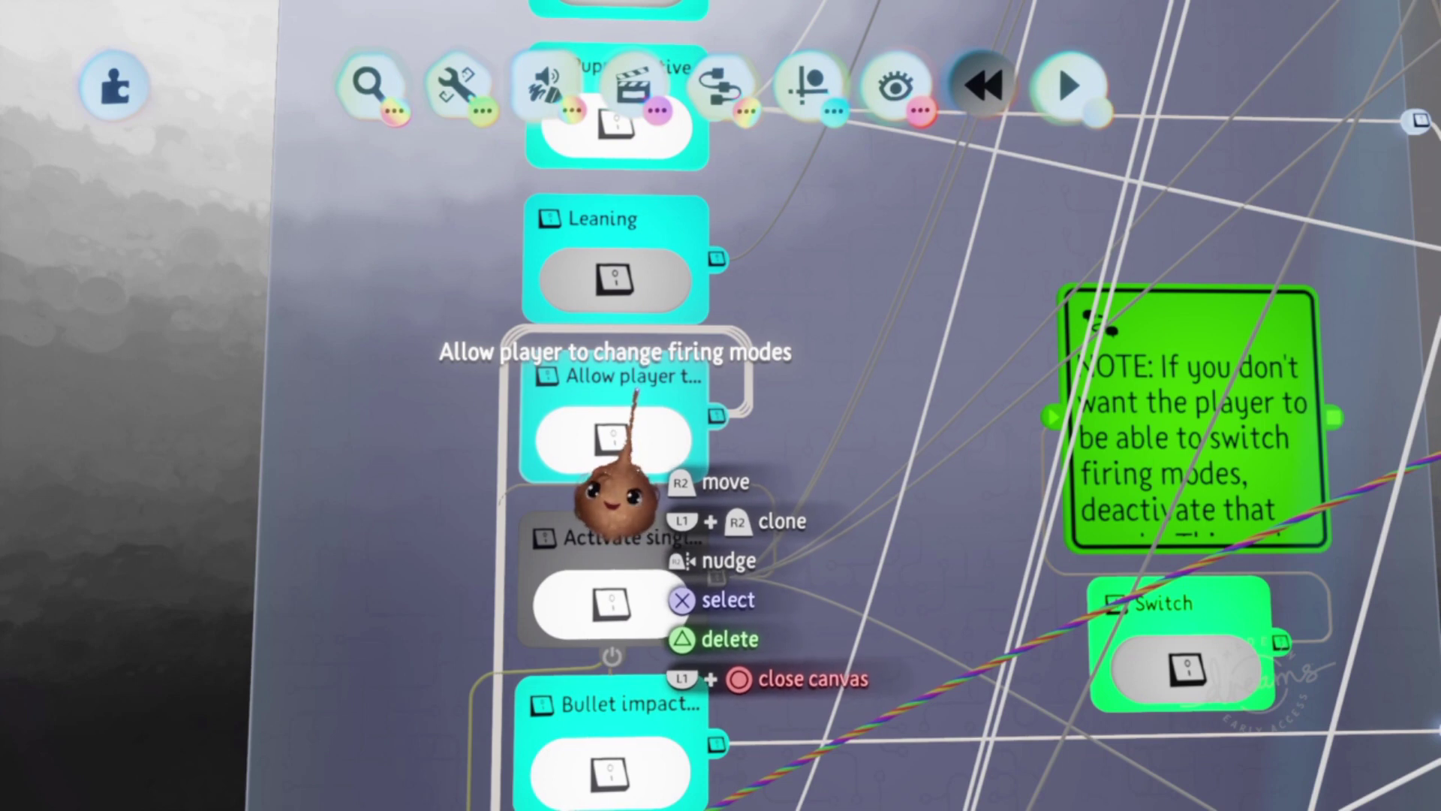
{"action": "left_click", "coordinate": [615, 434]}
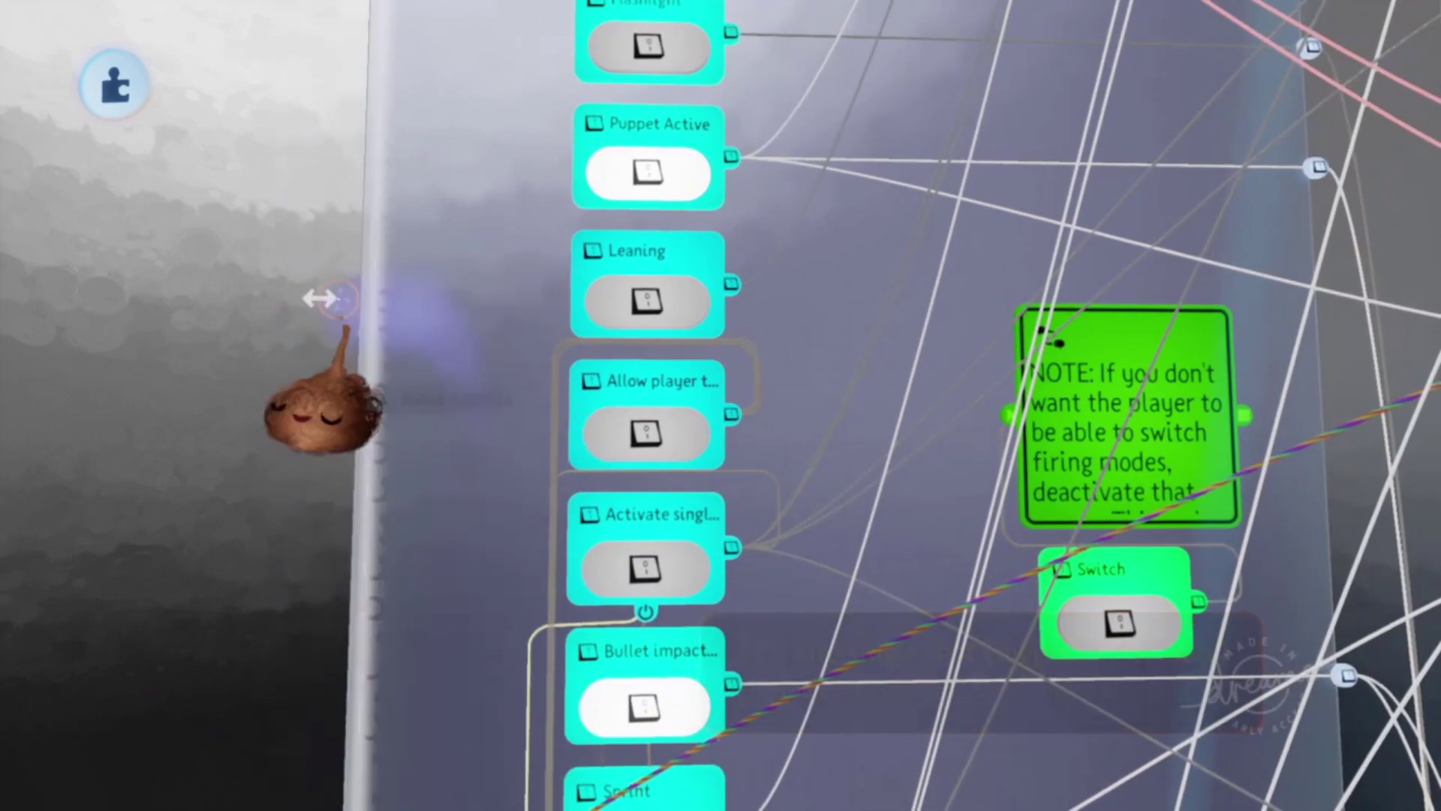
{"action": "key", "text": "Escape"}
{"action": "left_click", "coordinate": [404, 550]}
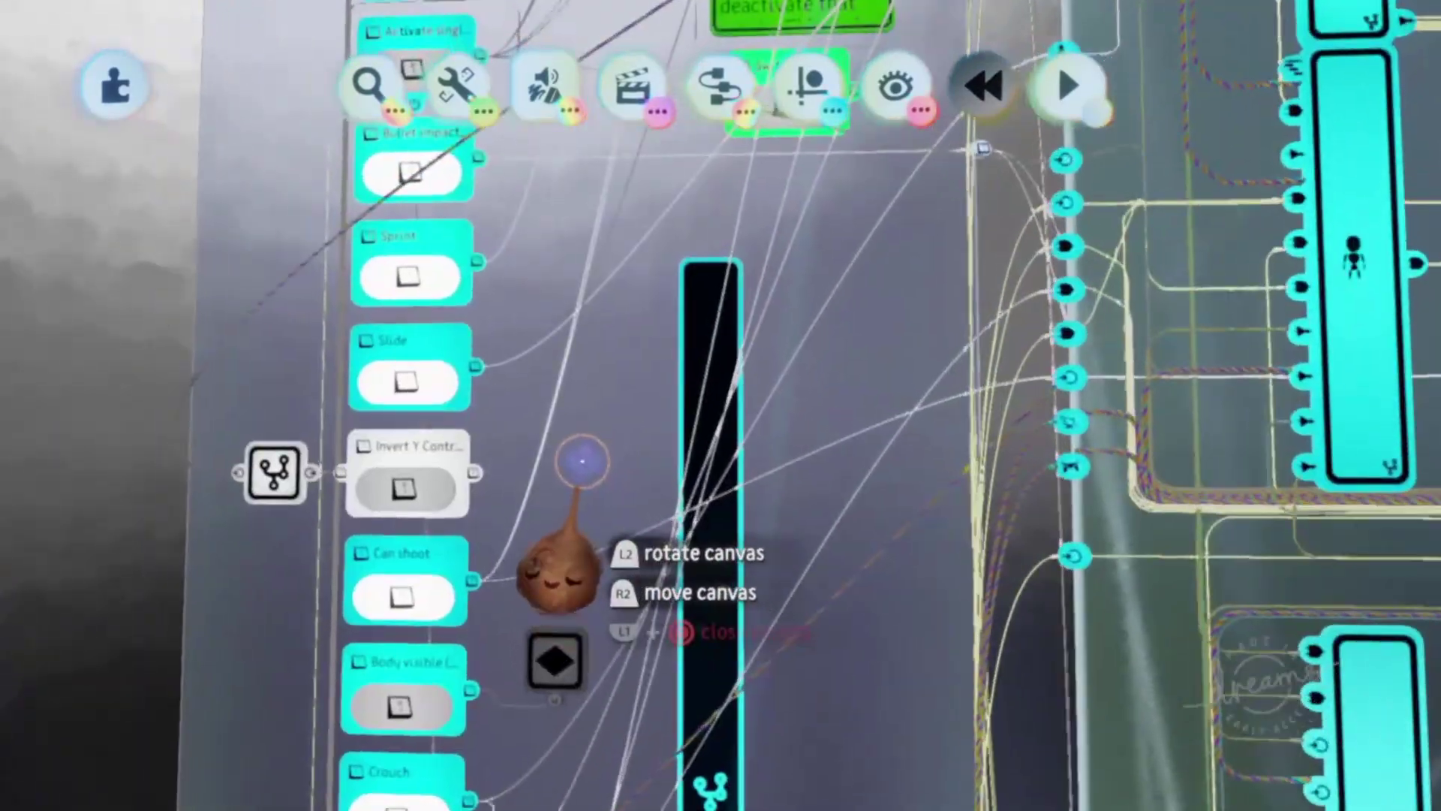
- Turn on the Activate single shot (toggle for full auto) switch and play-test firing at the cyan puppet foe
{"action": "scroll", "coordinate": [566, 495], "scroll_direction": "down", "scroll_amount": 2}
{"action": "scroll", "coordinate": [556, 464], "scroll_direction": "up", "scroll_amount": 8}
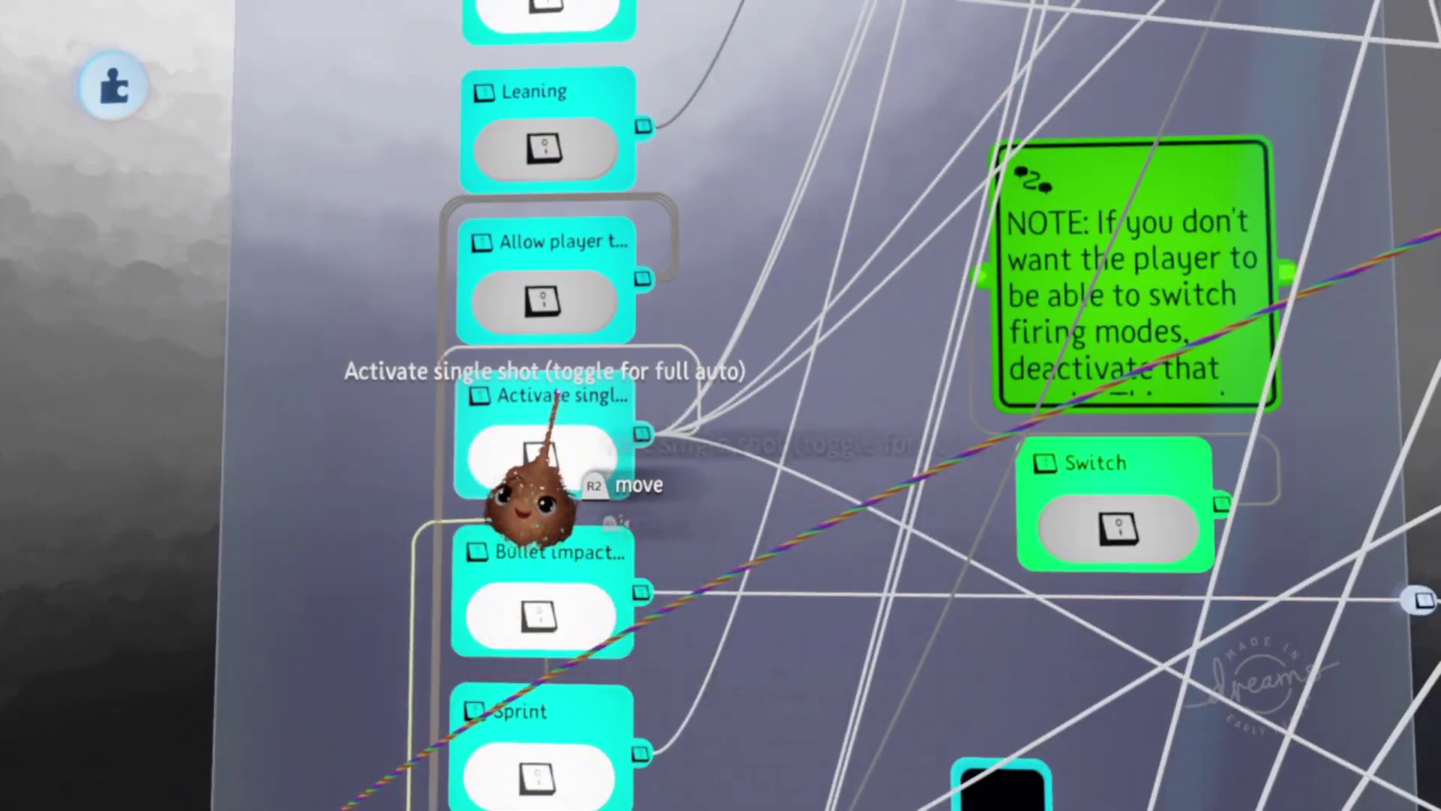
{"action": "key", "text": "Escape"}
{"action": "left_click", "coordinate": [408, 431]}
{"action": "left_click", "coordinate": [721, 406]}
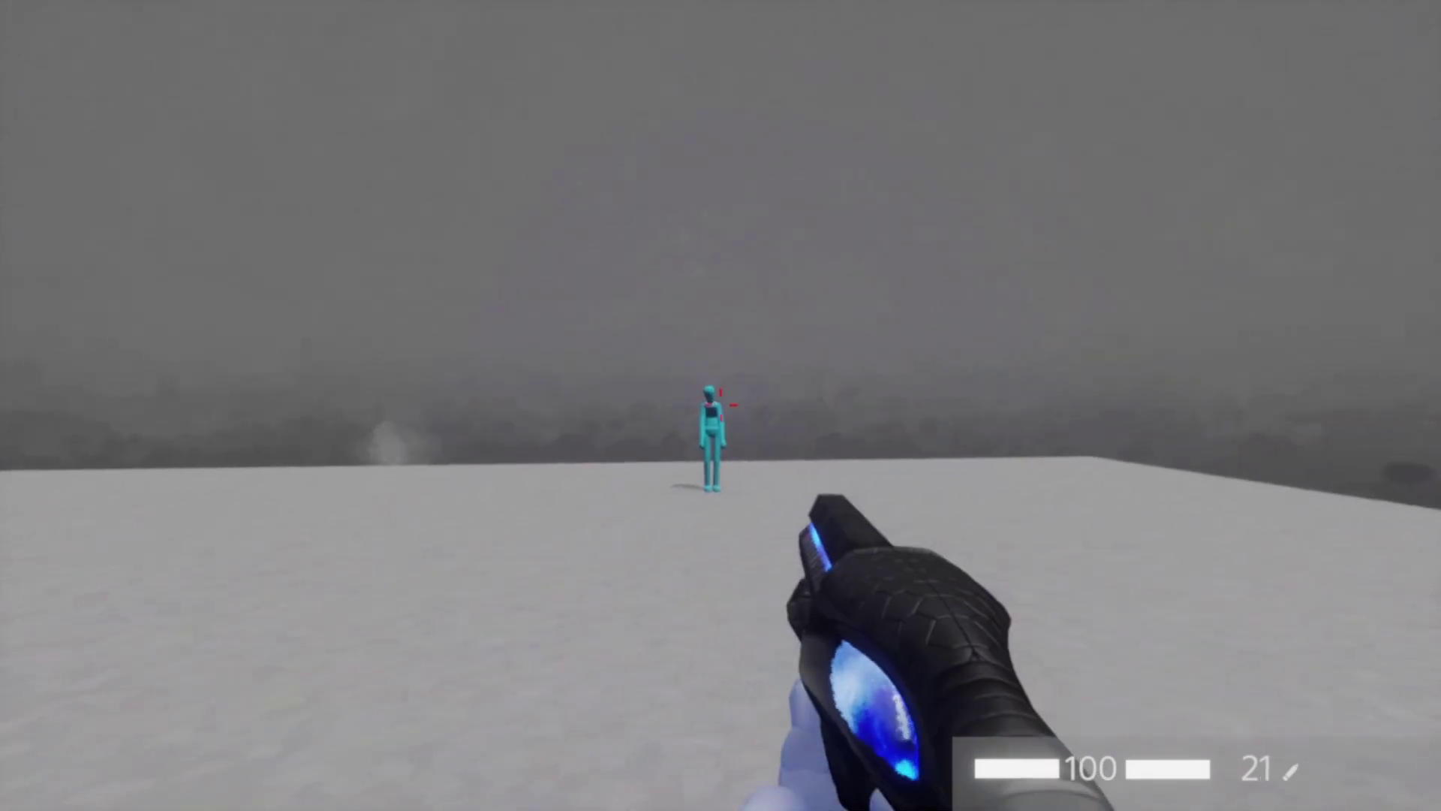
- Return to edit mode and look over the Leaning, Puppet Active and Flashlight switches in the character's logic
{"action": "key", "text": "Escape"}
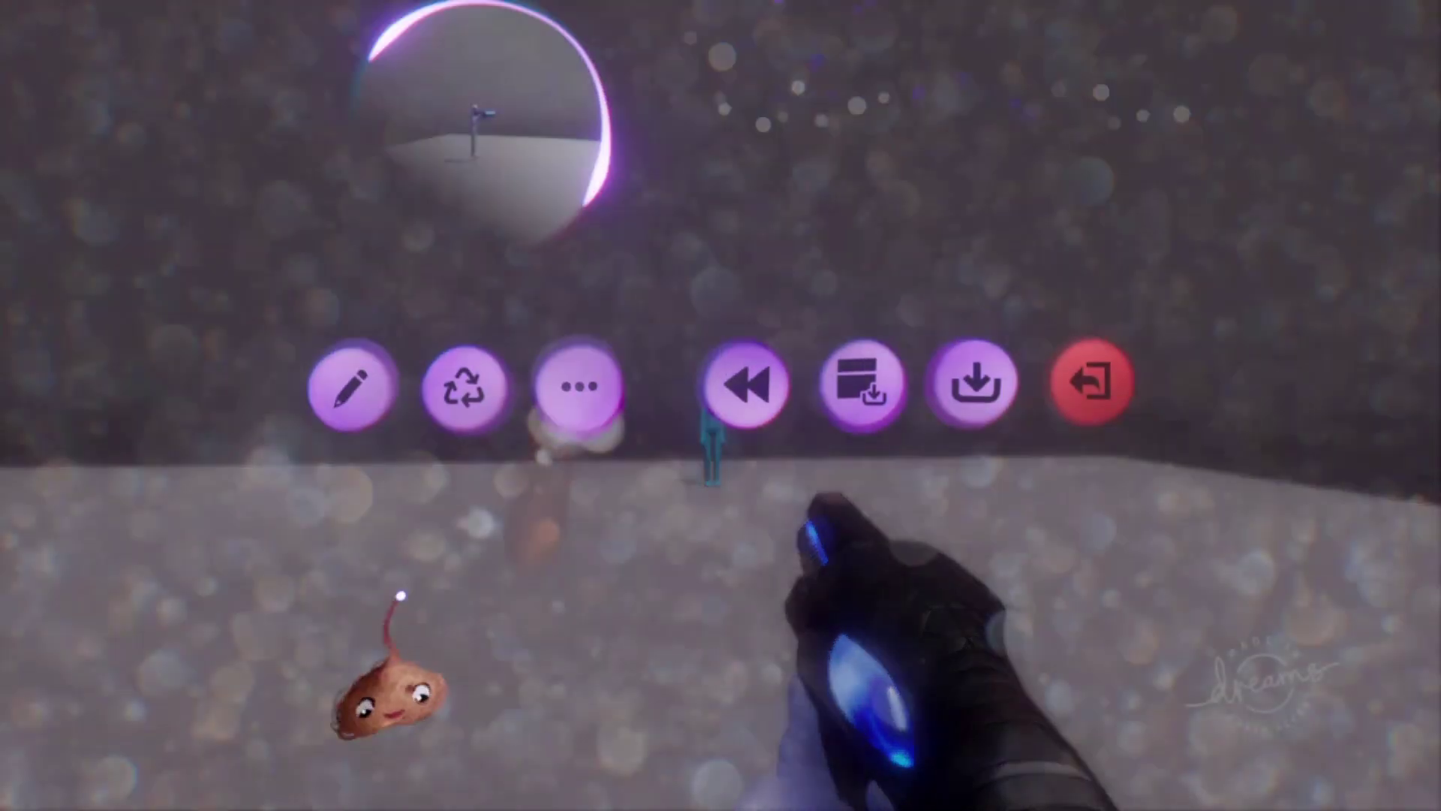
{"action": "left_click", "coordinate": [354, 385]}
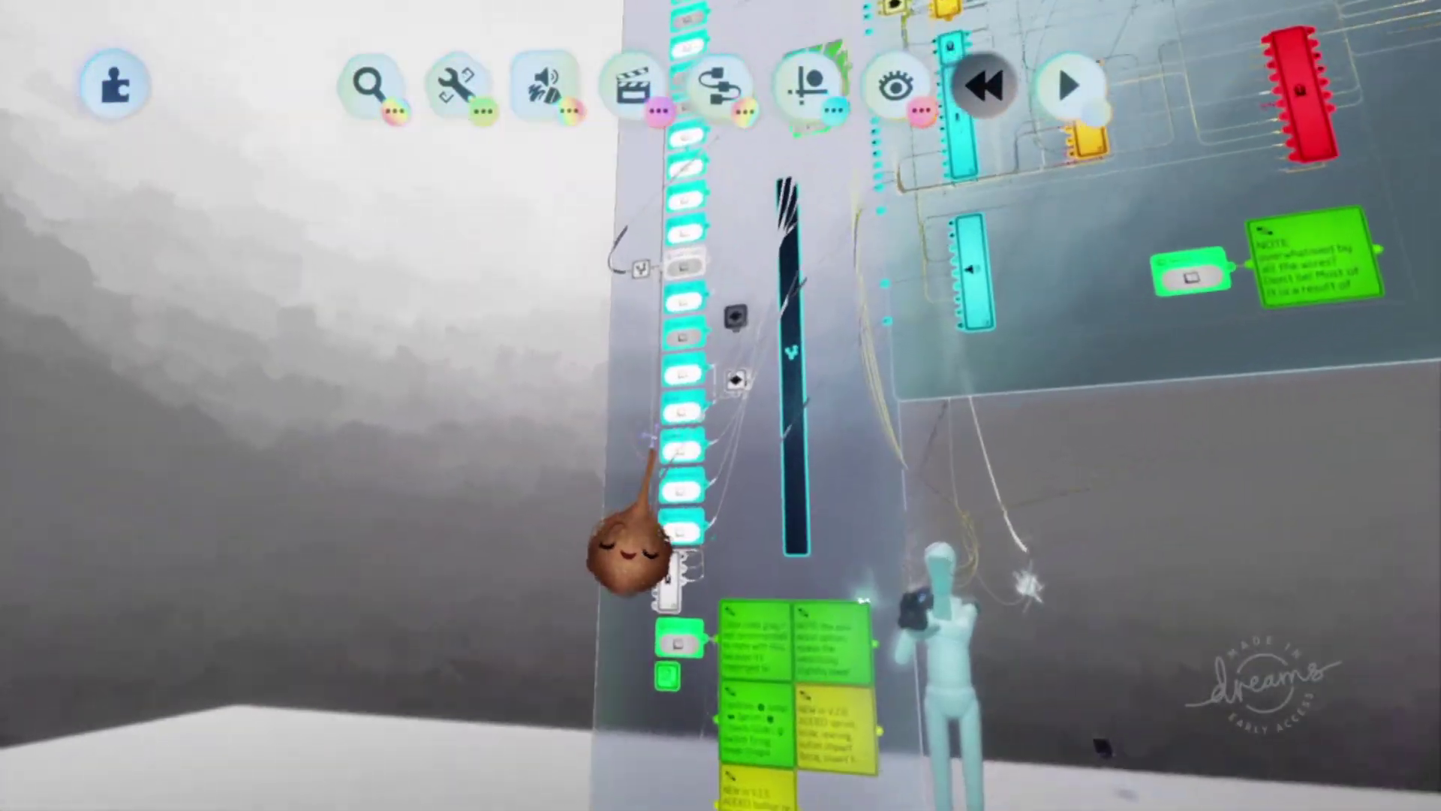
{"action": "scroll", "coordinate": [727, 315], "scroll_direction": "up", "scroll_amount": 10}
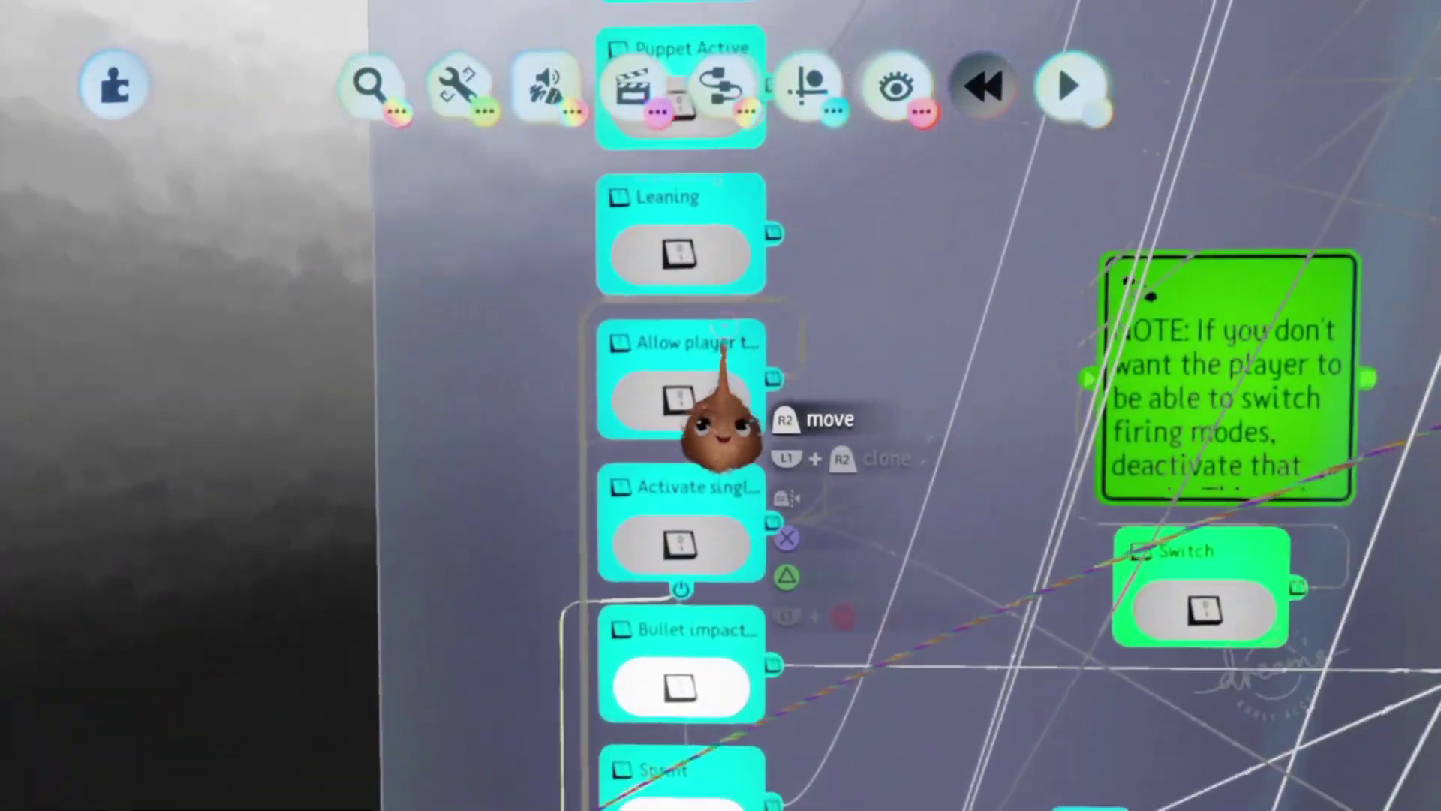
{"action": "scroll", "coordinate": [713, 682], "scroll_direction": "up", "scroll_amount": 5}
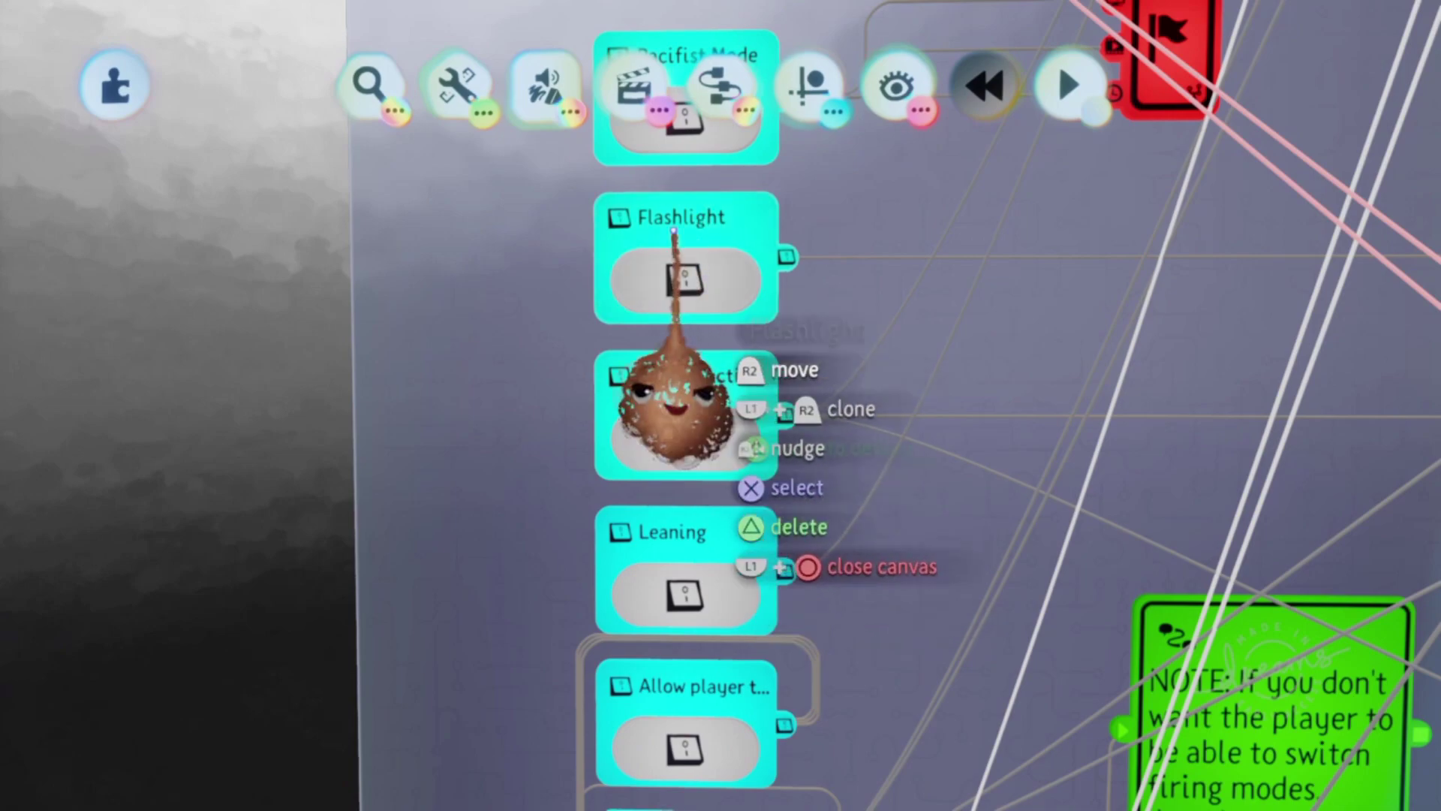
{"action": "scroll", "coordinate": [718, 278], "scroll_direction": "down", "scroll_amount": 5}
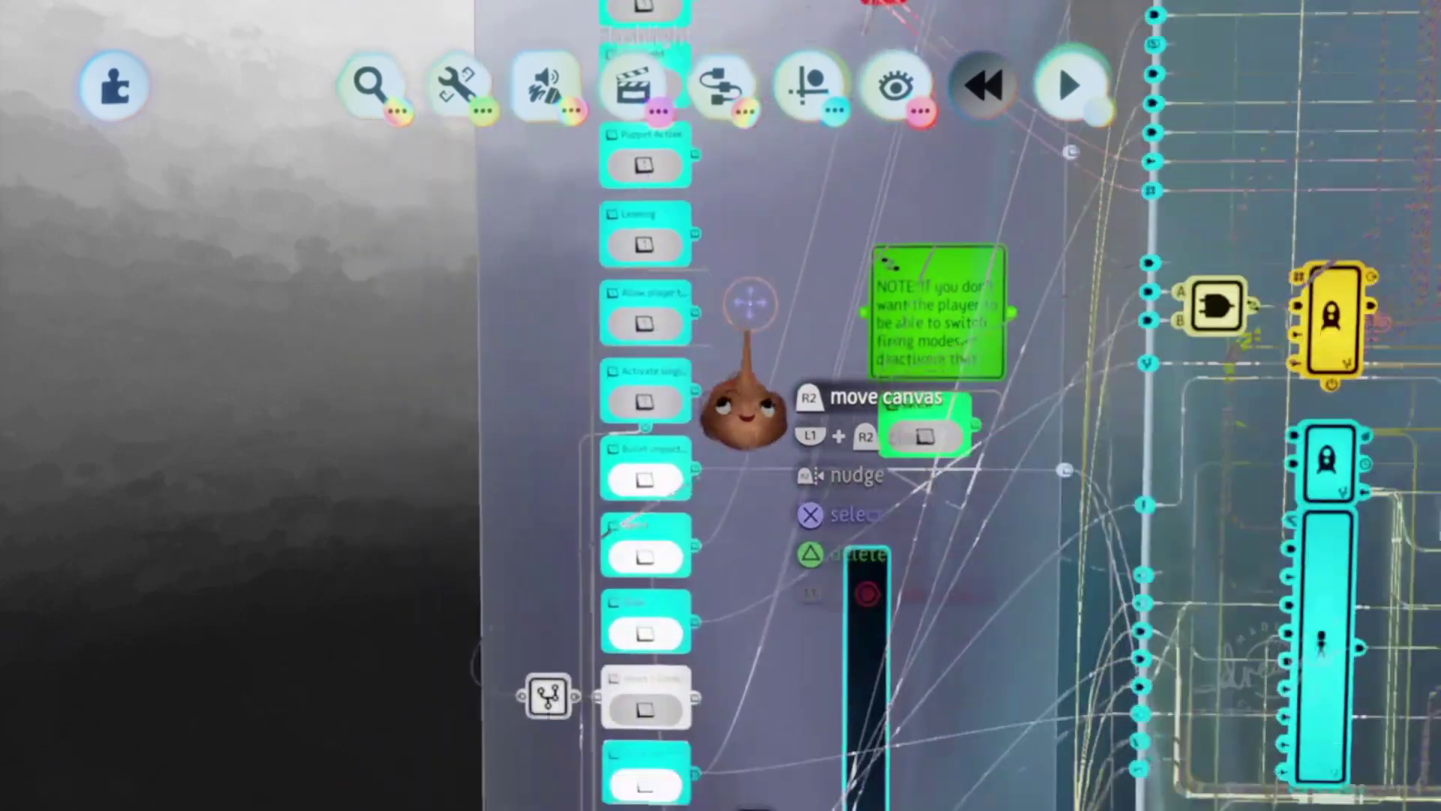
- Open the microchip on the puppet's head and inspect the light settings inside its Flashlight chip
{"action": "scroll", "coordinate": [751, 315], "scroll_direction": "right", "scroll_amount": 10}
{"action": "scroll", "coordinate": [751, 392], "scroll_direction": "up", "scroll_amount": 5}
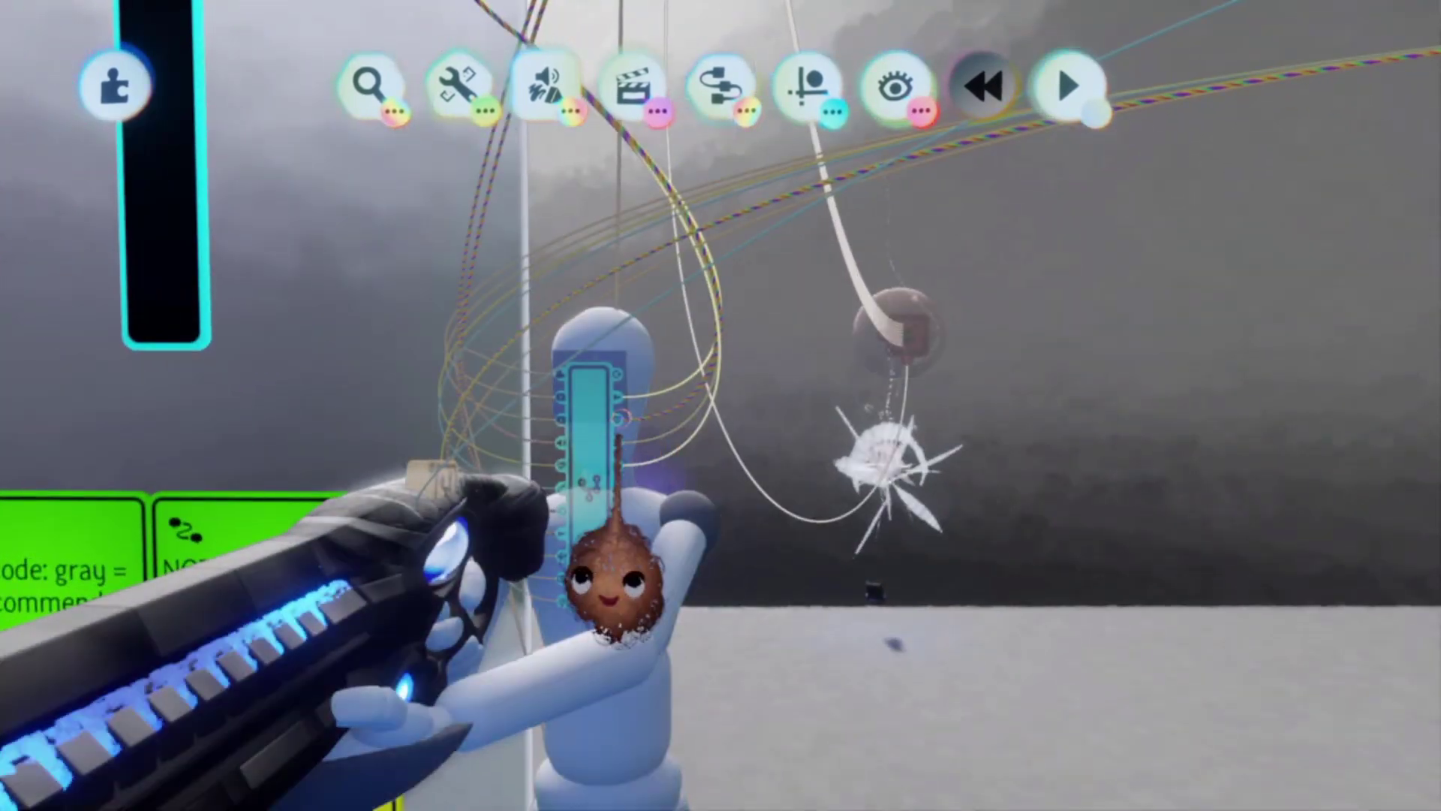
{"action": "left_click", "coordinate": [593, 396]}
{"action": "scroll", "coordinate": [659, 421], "scroll_direction": "up", "scroll_amount": 5}
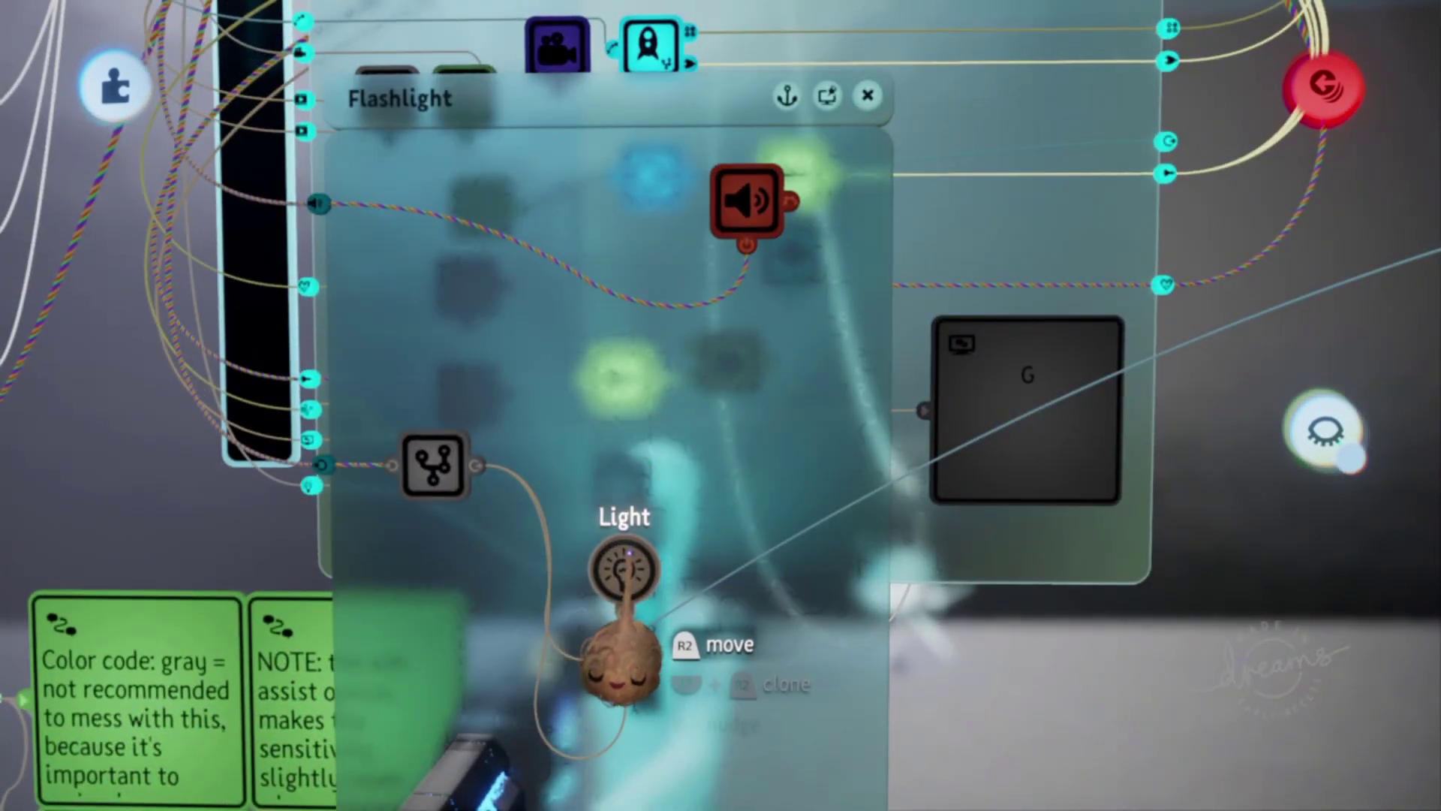
{"action": "middle_click_drag", "start_coordinate": [633, 612], "coordinate": [677, 565]}
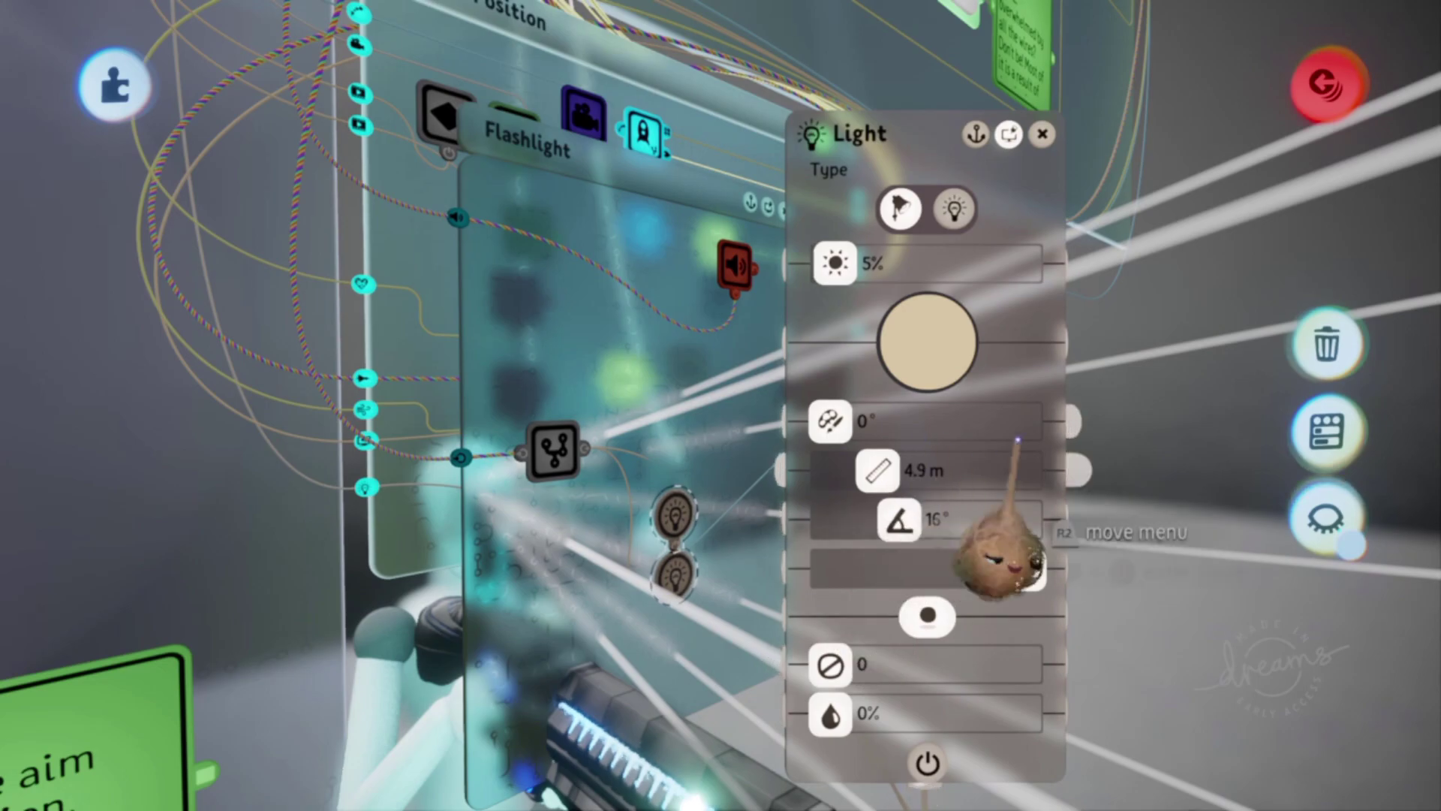
- Turn on the Pacifist Mode switch in the character's logic and play-test the scene
{"action": "middle_click_drag", "start_coordinate": [998, 559], "coordinate": [933, 524]}
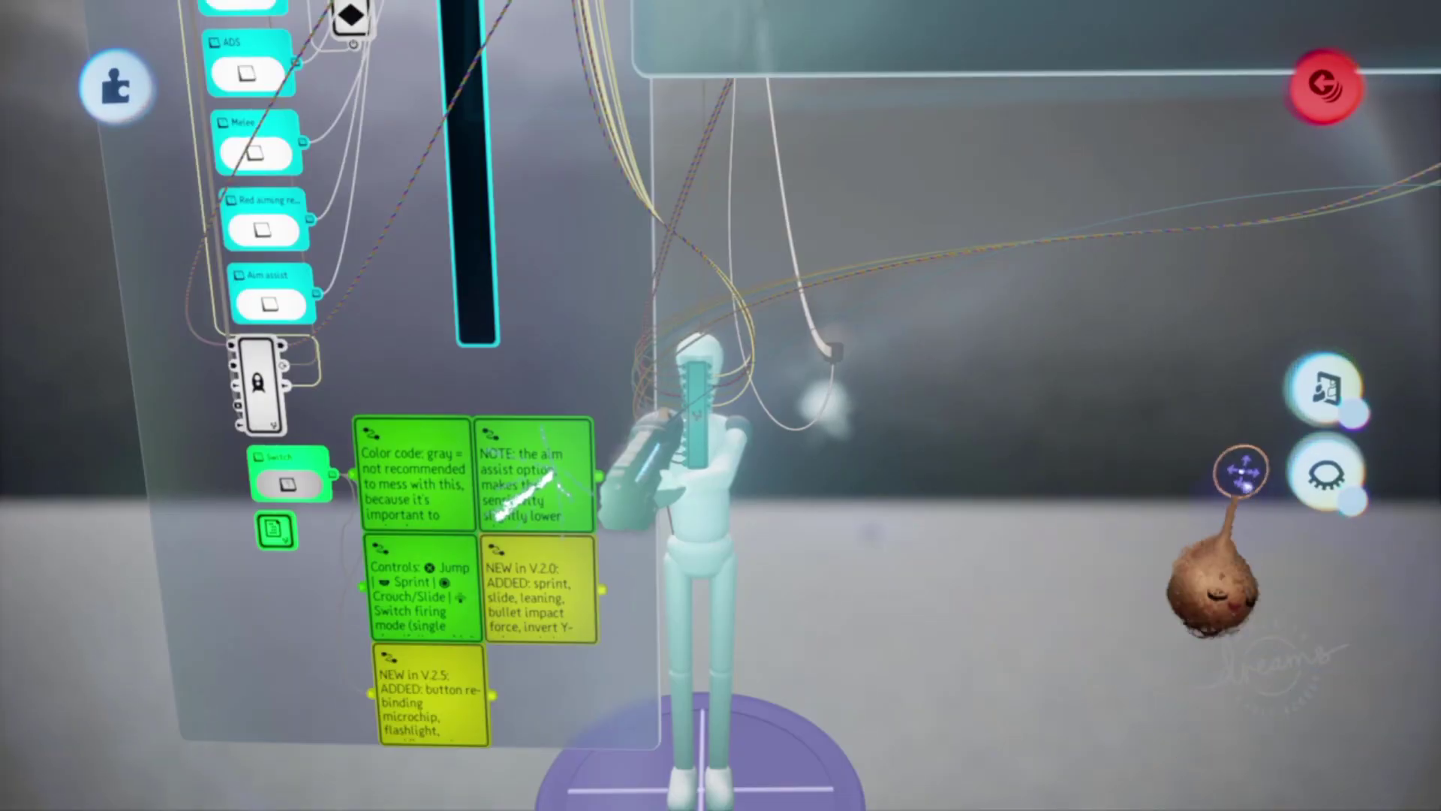
{"action": "middle_click_drag", "start_coordinate": [1242, 471], "coordinate": [828, 353]}
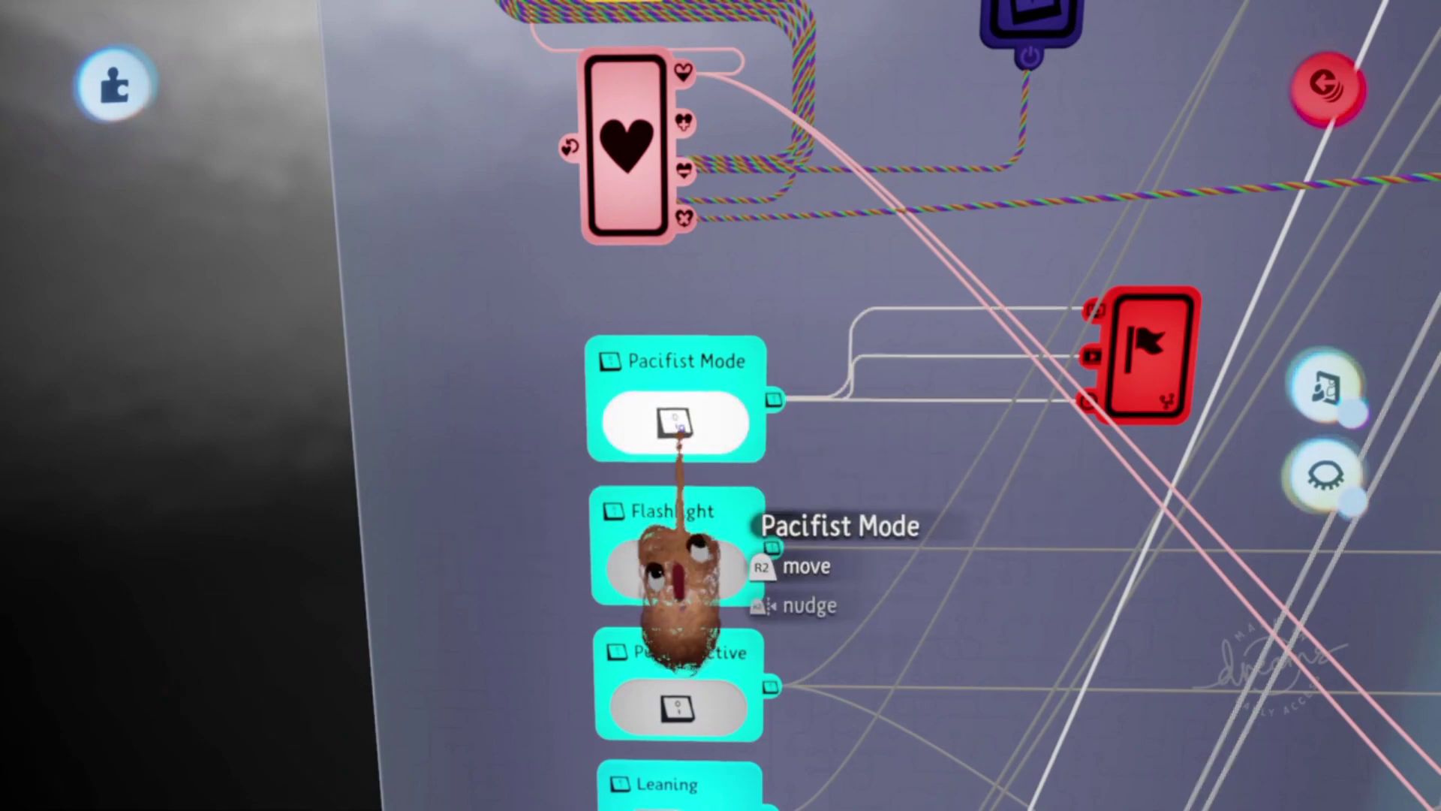
{"action": "key", "text": "Escape"}
{"action": "left_click", "coordinate": [405, 547]}
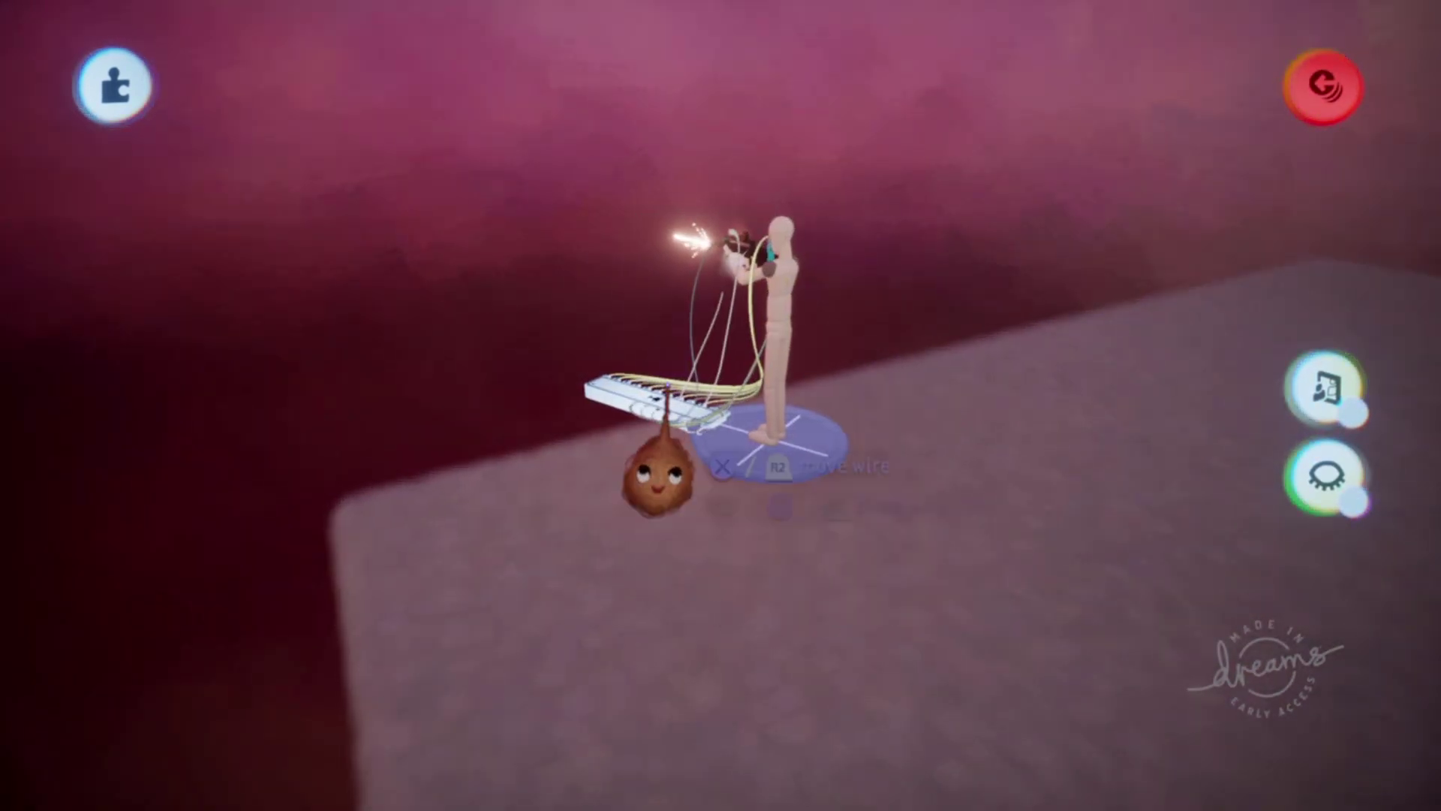
- Open the puppet's logic in the Arena of Shadow 2 scene and examine its Spaceship compatibility switch
{"action": "left_click", "coordinate": [711, 406]}
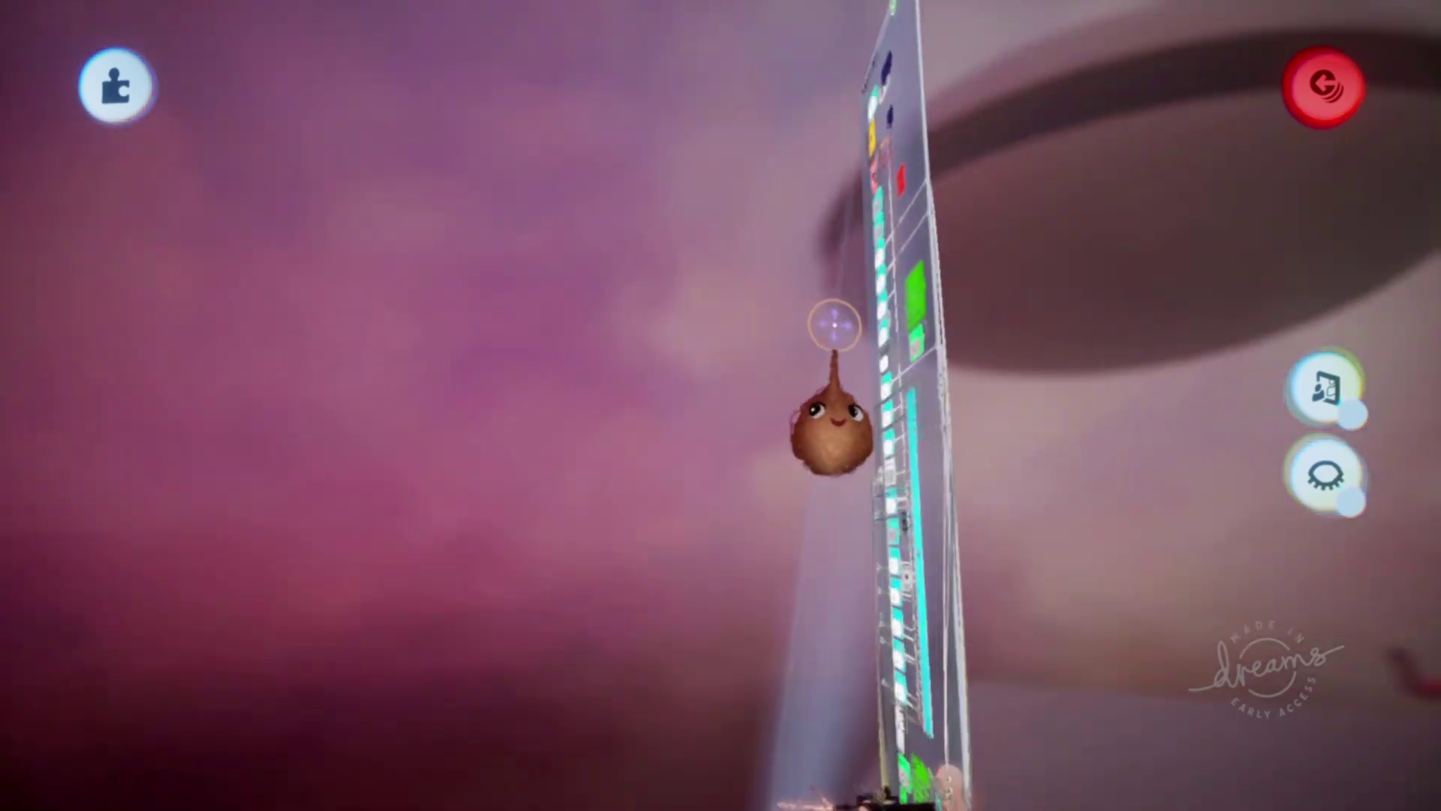
{"action": "scroll", "coordinate": [929, 309], "scroll_direction": "up", "scroll_amount": 3}
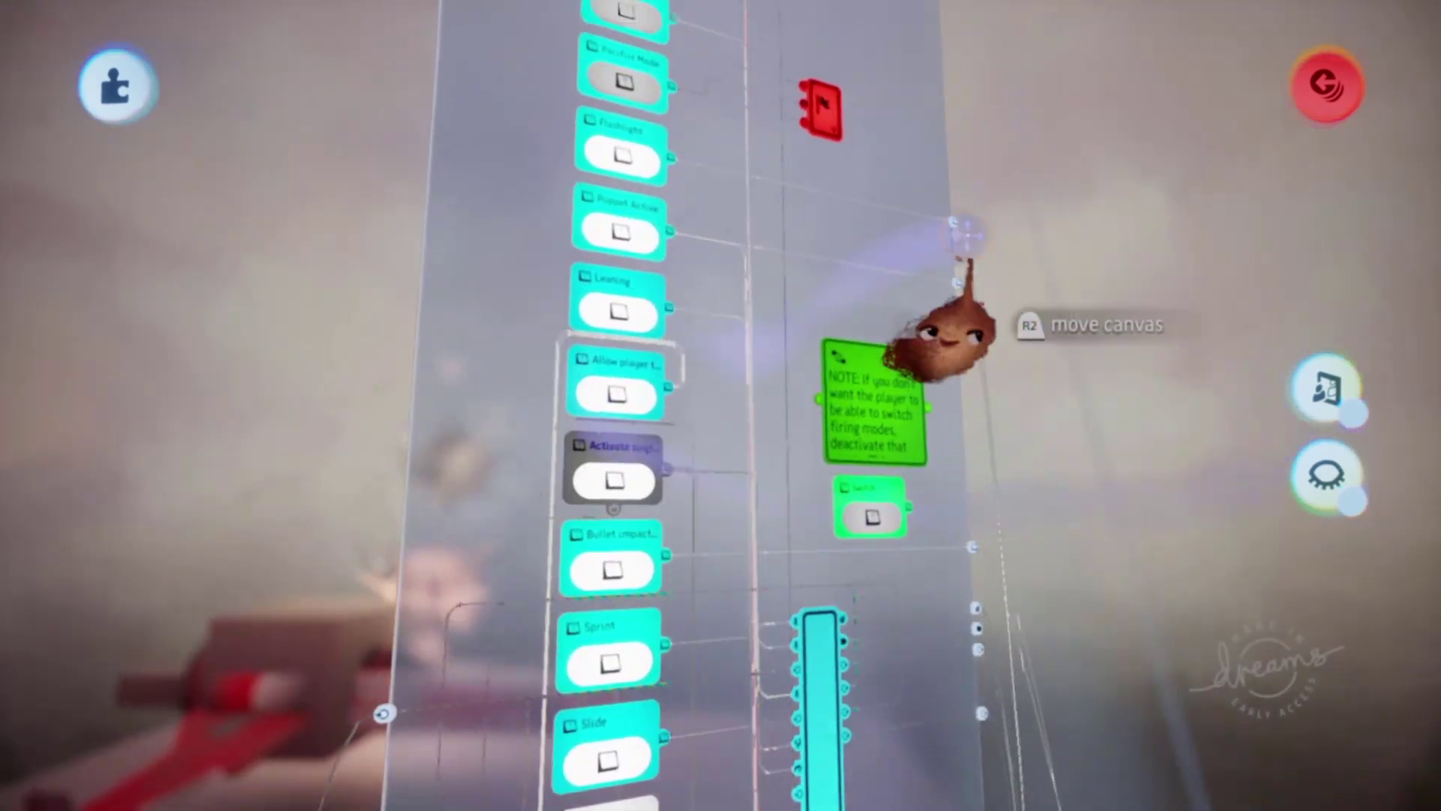
{"action": "middle_click_drag", "start_coordinate": [981, 233], "coordinate": [1039, 386]}
{"action": "scroll", "coordinate": [1039, 386], "scroll_direction": "up", "scroll_amount": 3}
{"action": "middle_click_drag", "start_coordinate": [419, 373], "coordinate": [395, 282]}
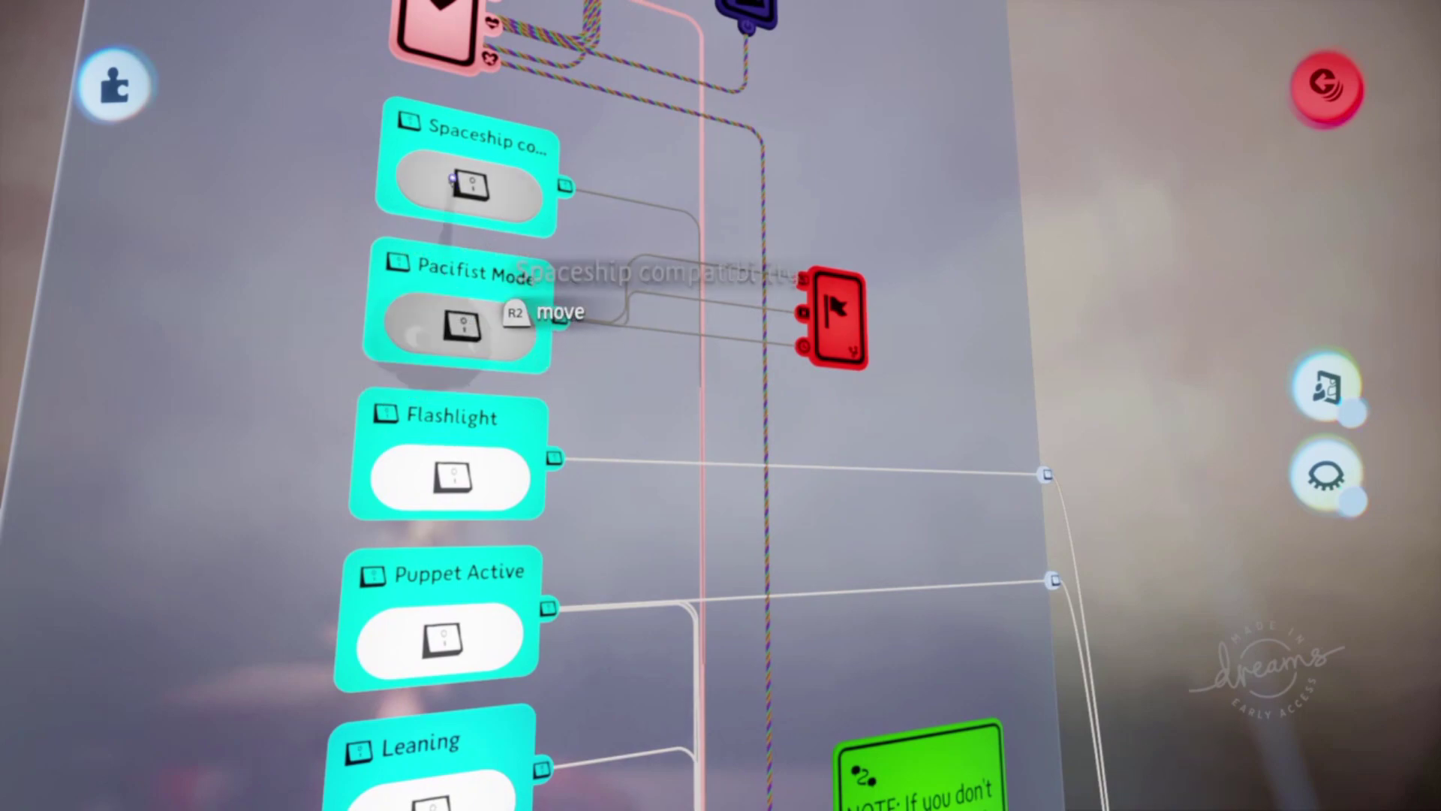
- Play-test the Arena of Shadow 2 scene by walking to the red spaceship and boarding it
{"action": "scroll", "coordinate": [452, 180], "scroll_direction": "down", "scroll_amount": 5}
{"action": "key", "text": "Escape"}
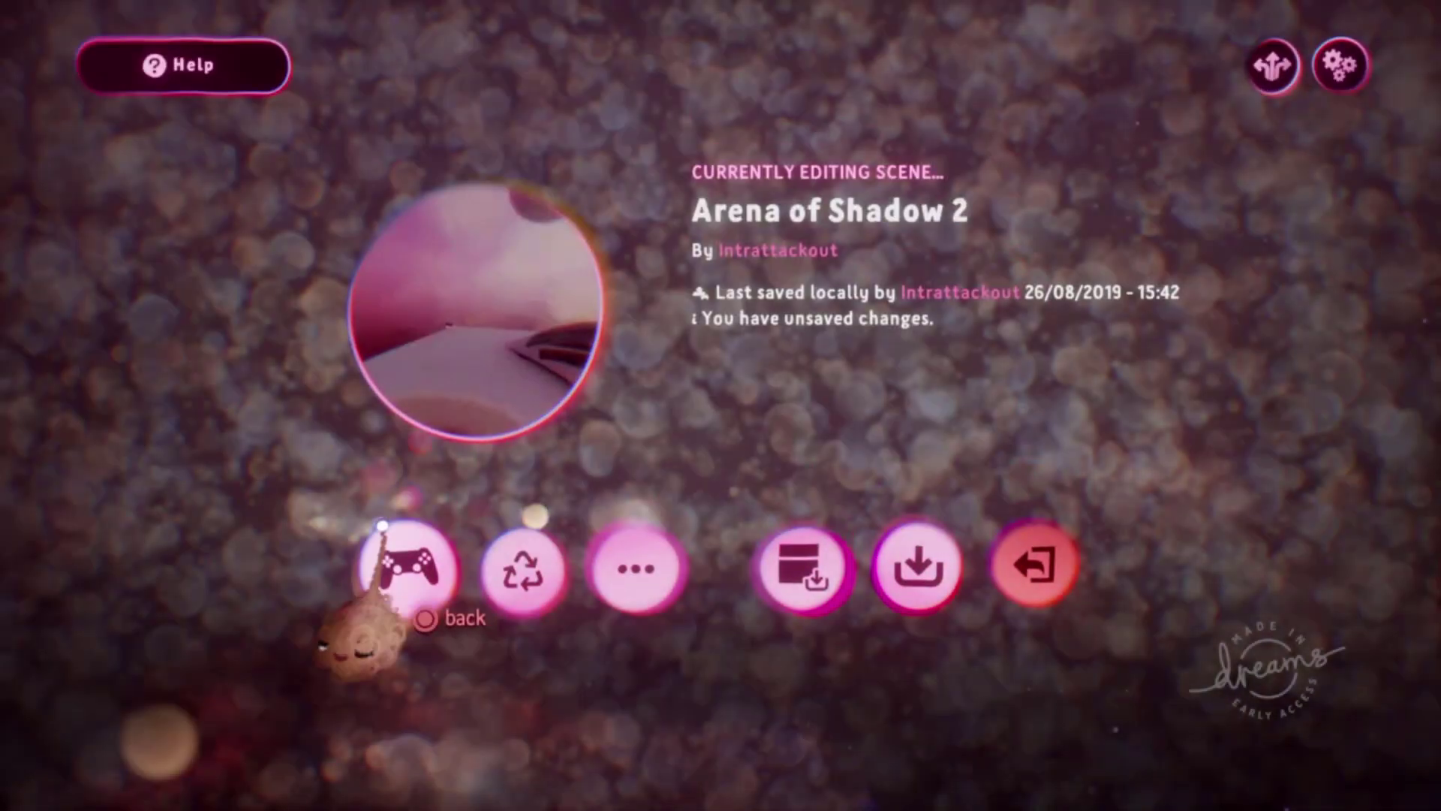
{"action": "left_click", "coordinate": [382, 525]}
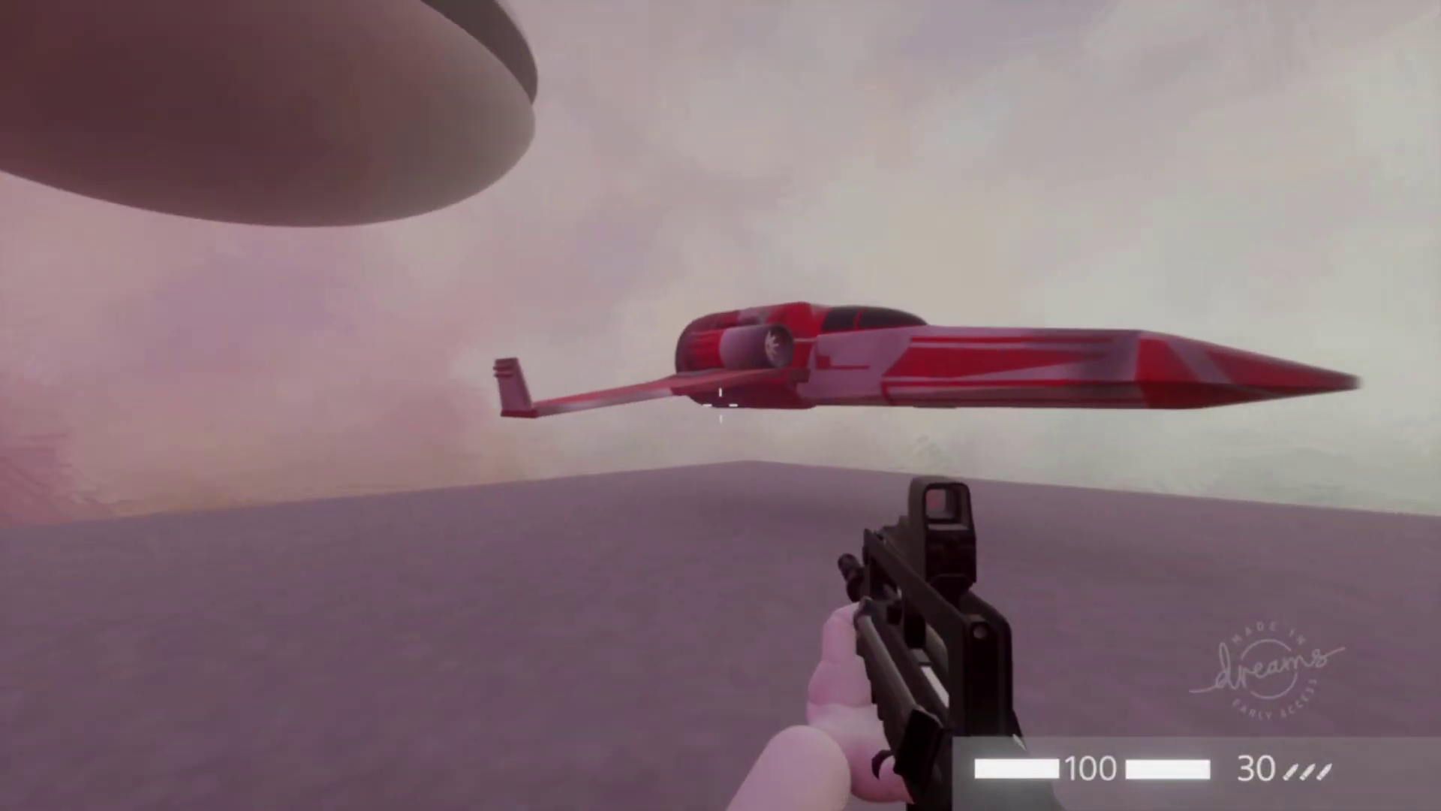
{"action": "key", "text": "w"}
{"action": "key", "text": "e"}
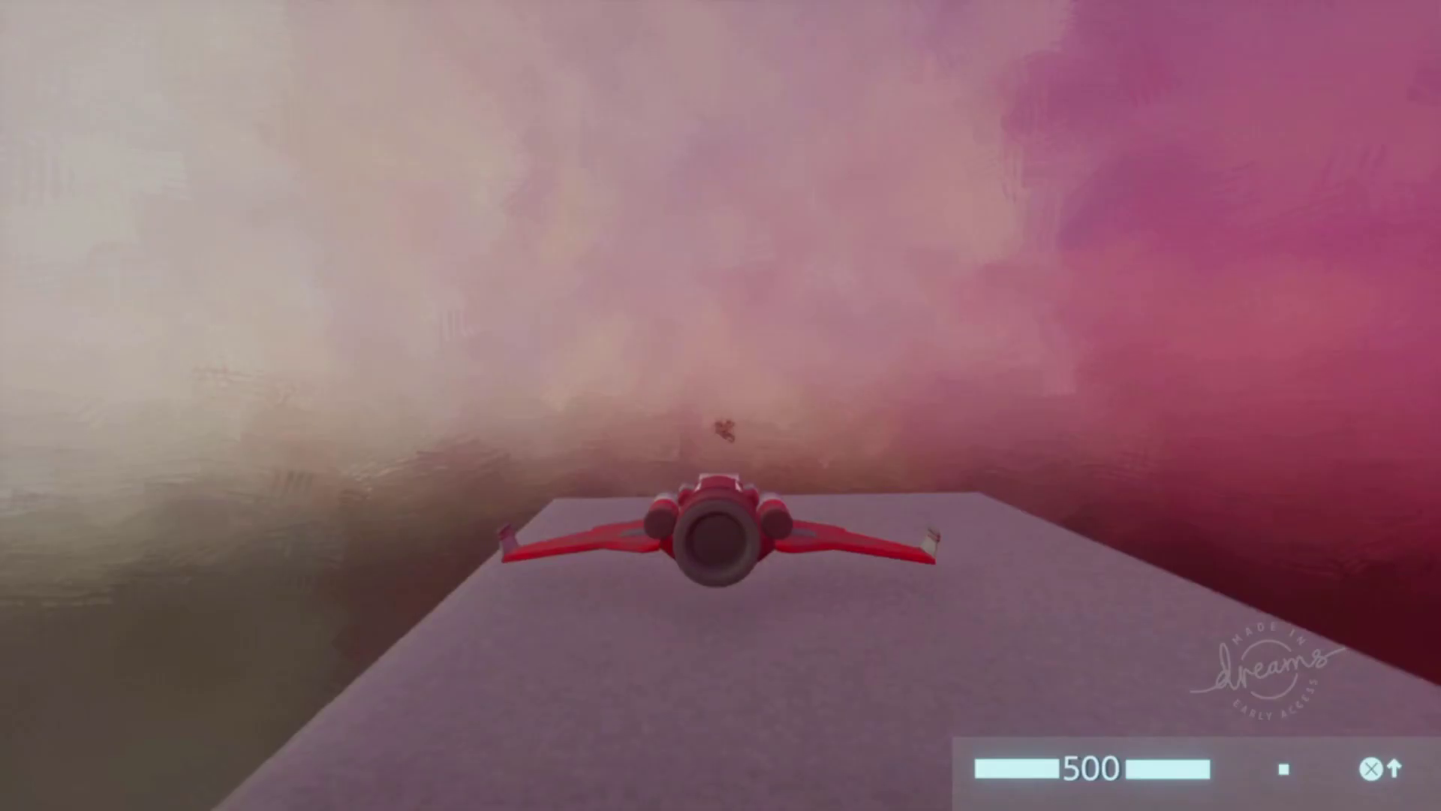